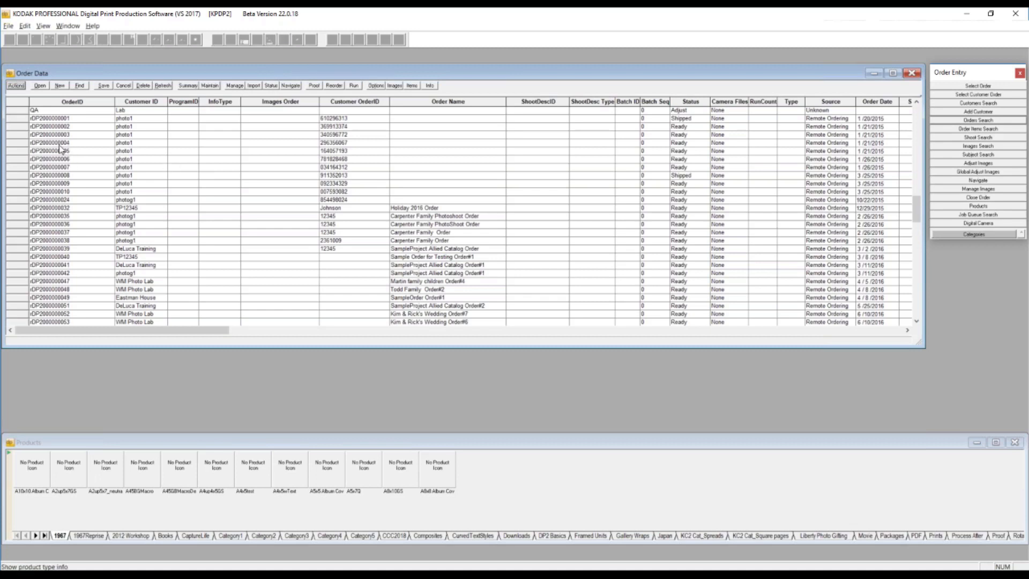
pyautogui.click(12, 127)
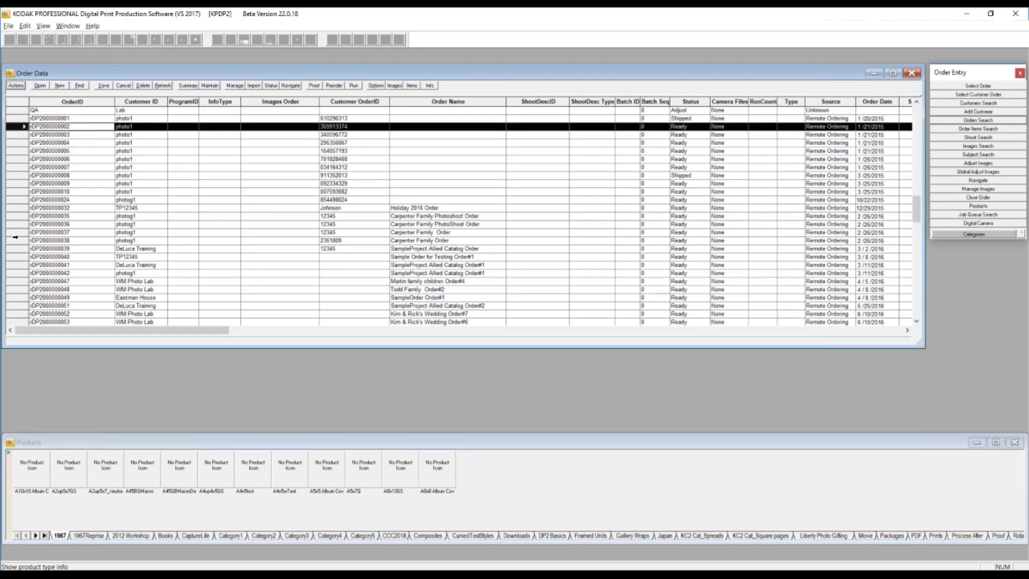
pyautogui.keyDown('shift'); pyautogui.click(15, 239); pyautogui.keyUp('shift')
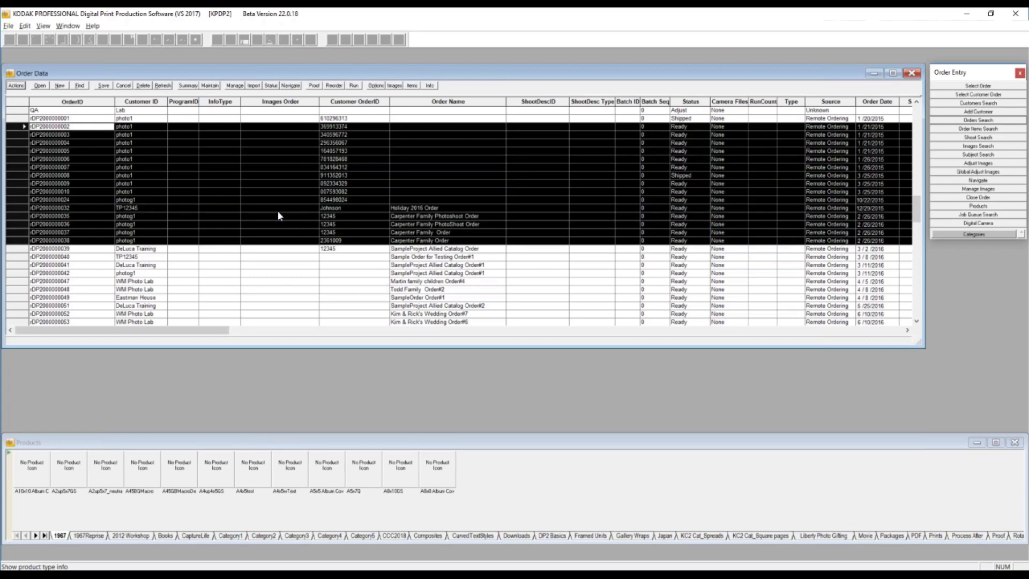
pyautogui.click(52, 261)
pyautogui.click(17, 86)
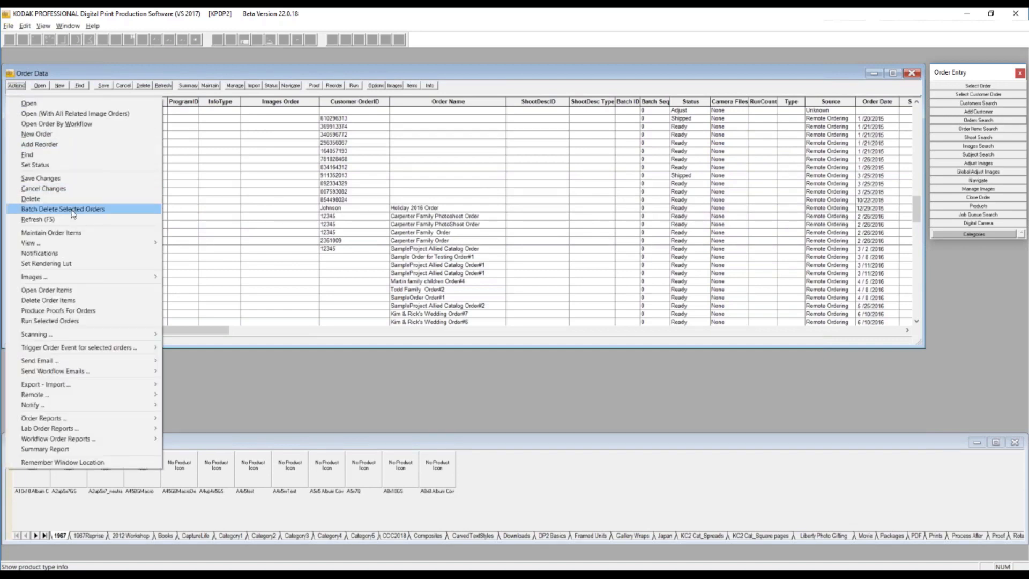
pyautogui.click(207, 175)
# - Select the twelve consecutive orders from the second 1/21/2015 order through the second 2/26/2016 order and start a batch delete of them
pyautogui.click(15, 135)
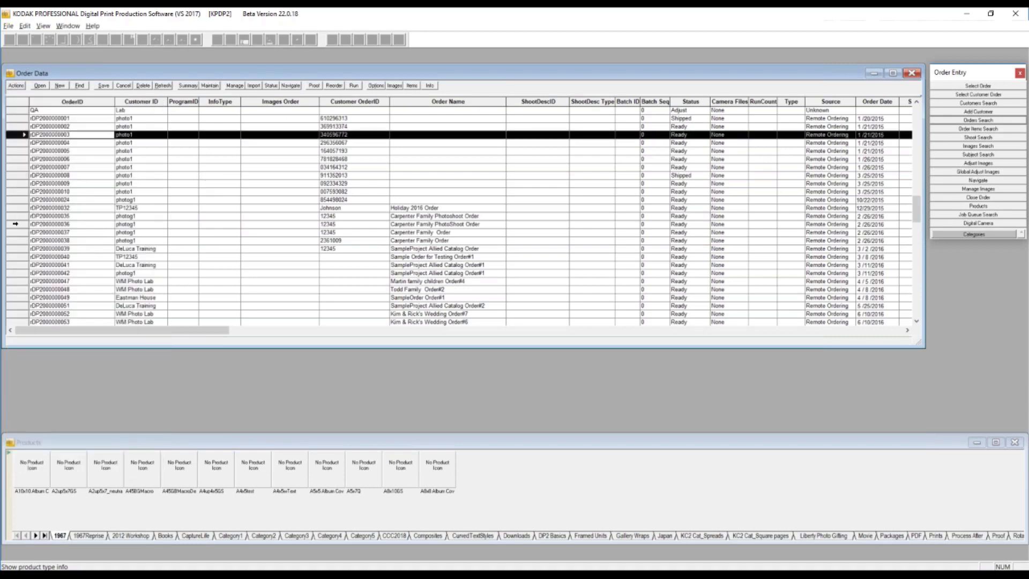
pyautogui.keyDown('shift'); pyautogui.click(15, 224); pyautogui.keyUp('shift')
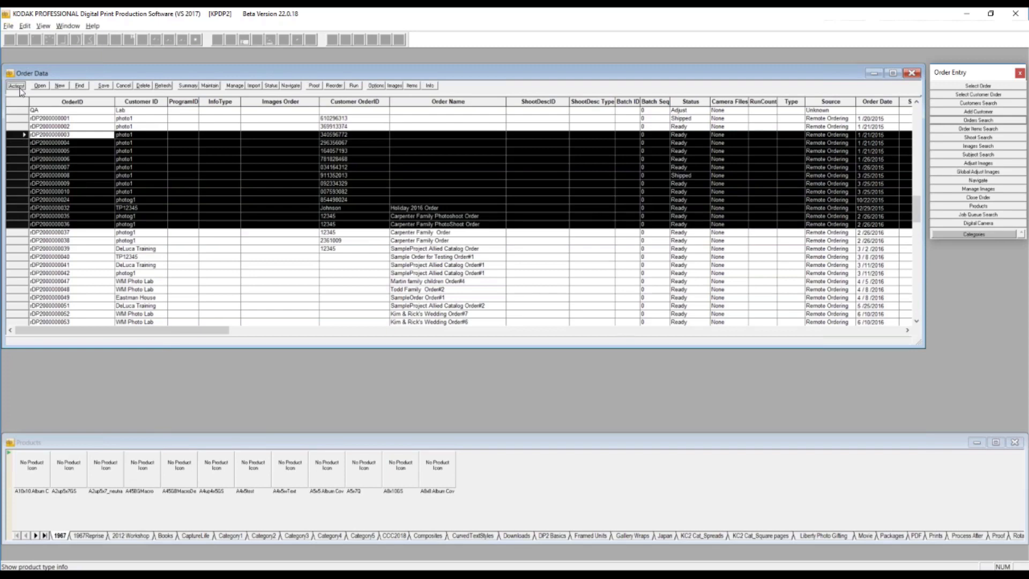
pyautogui.click(16, 86)
pyautogui.click(115, 211)
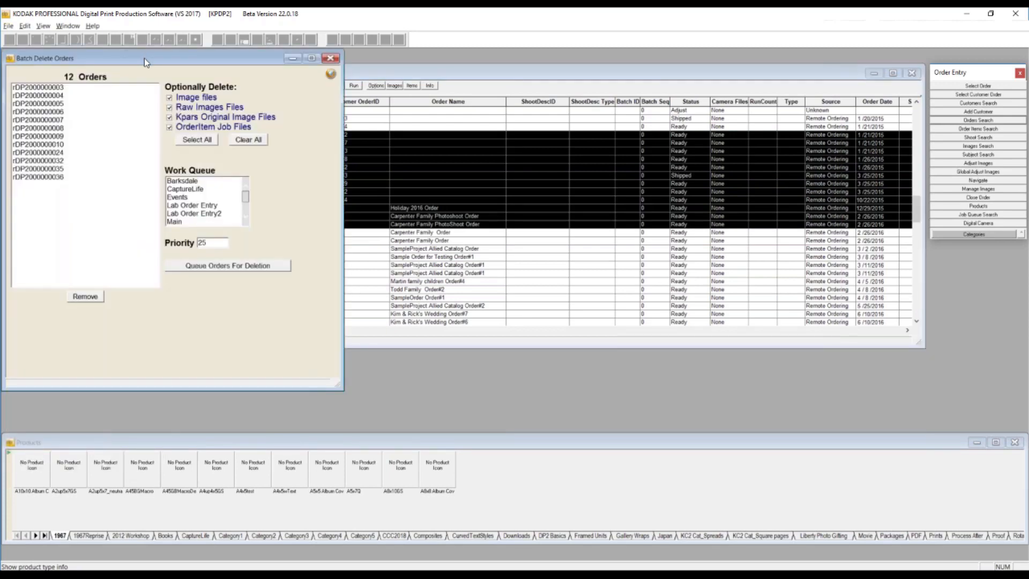
pyautogui.moveTo(144, 58); pyautogui.dragTo(433, 68)
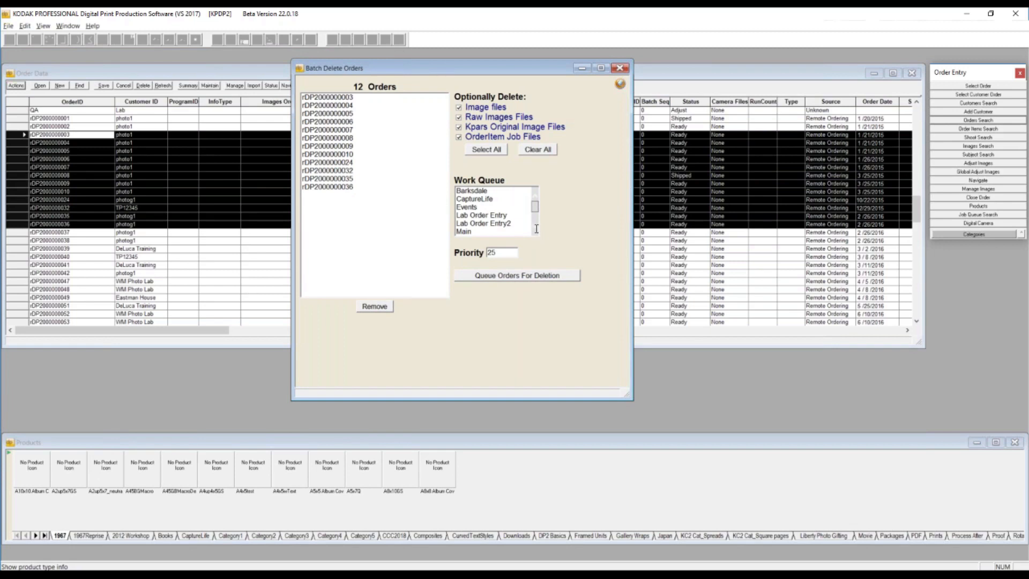
# - Queue the listed orders for deletion on the Main work queue, confirm the deletion, and close the Batch Delete Orders window
pyautogui.click(482, 232)
pyautogui.click(516, 276)
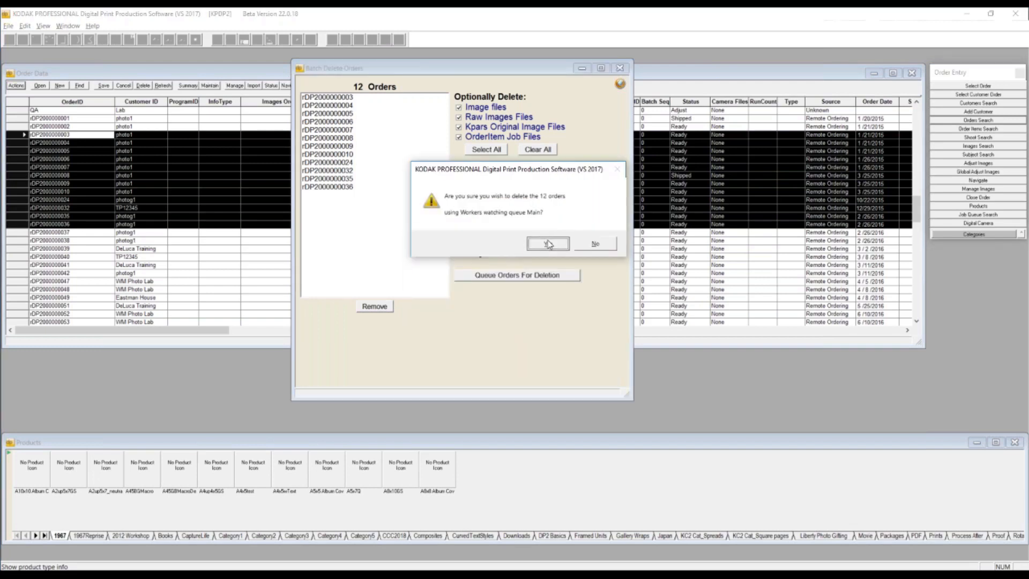
pyautogui.click(548, 244)
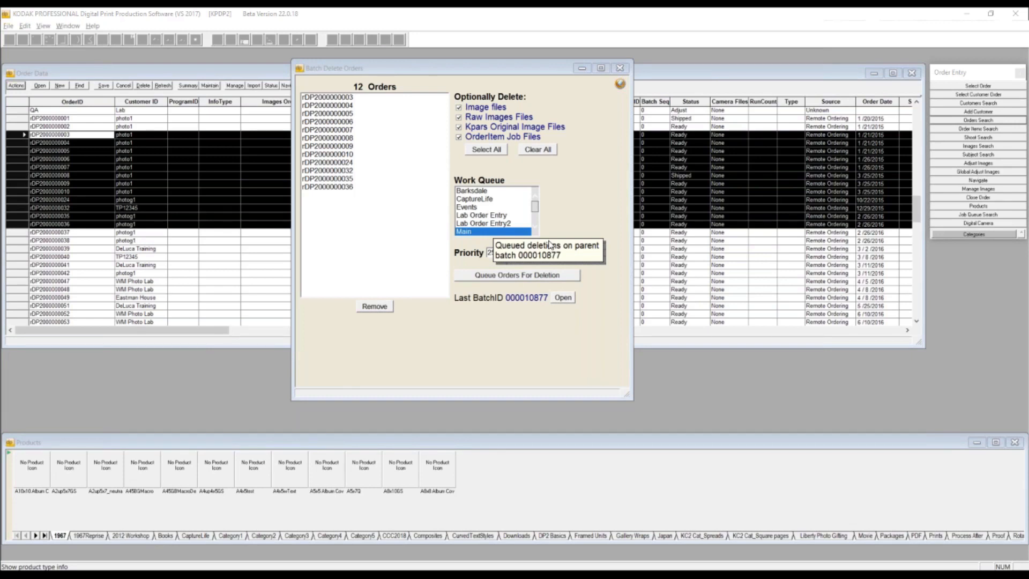
pyautogui.click(621, 72)
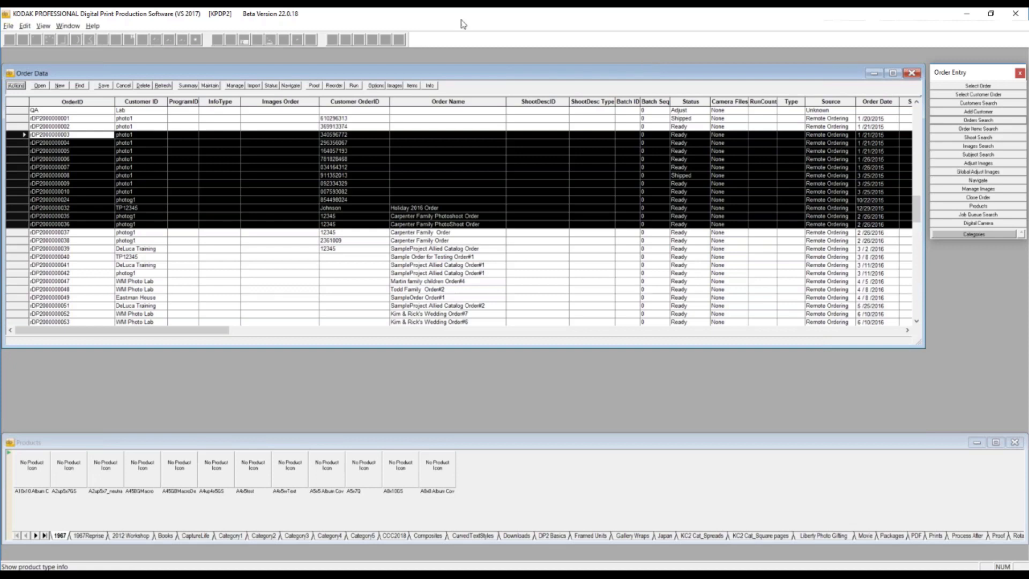
# - Close the Order Data list and open KASampleOrder with Select Order
pyautogui.click(912, 73)
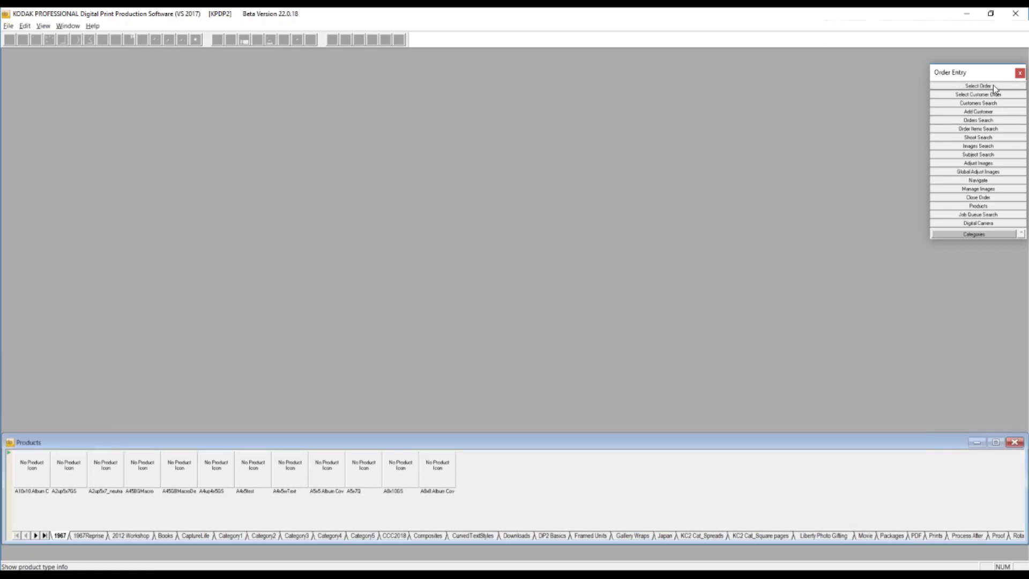
pyautogui.click(992, 86)
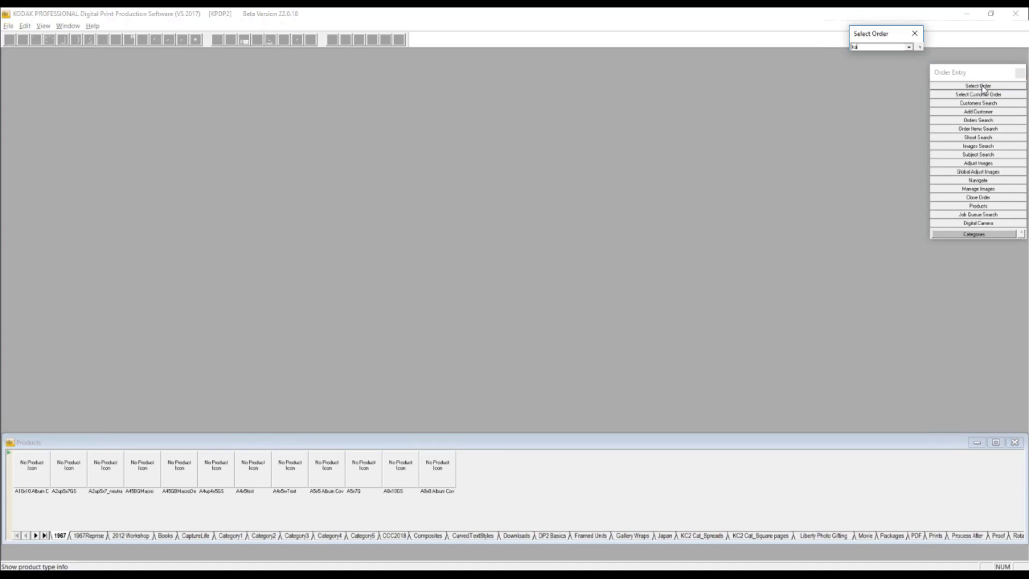
pyautogui.click(911, 47)
pyautogui.click(890, 61)
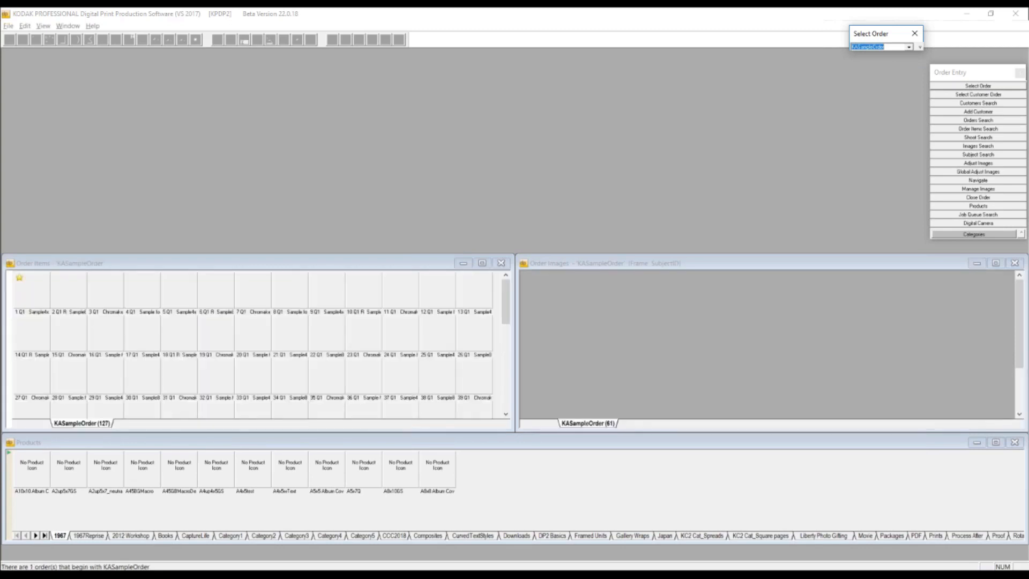
# - Display the Order Data record for KASampleOrder and collapse the Select Order options
pyautogui.click(919, 47)
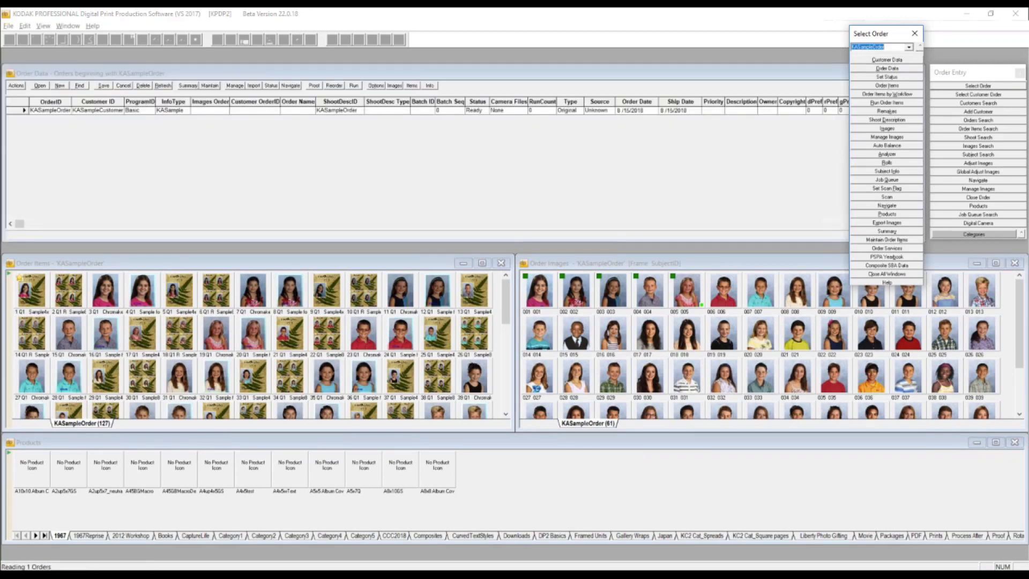
pyautogui.click(919, 47)
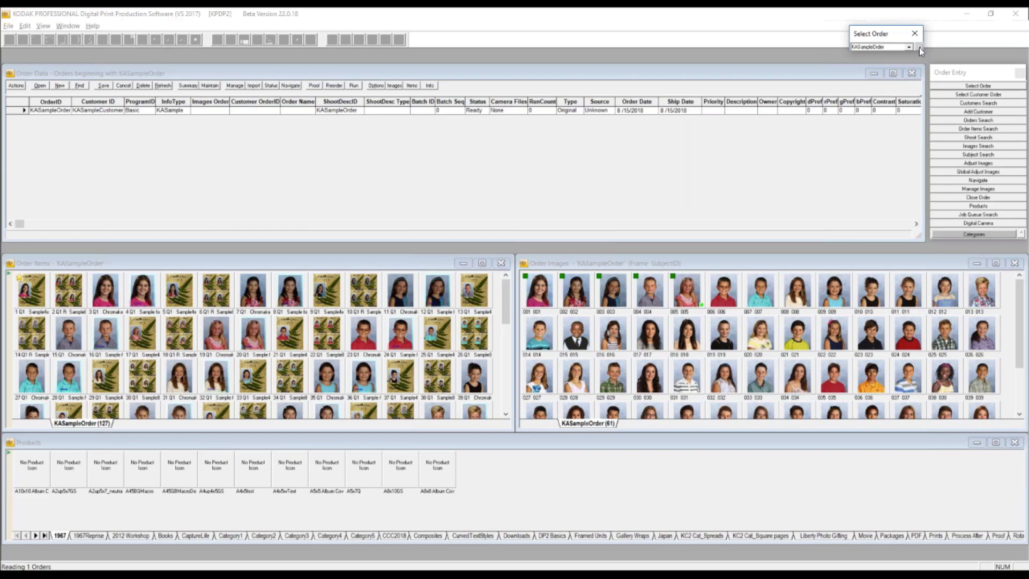
pyautogui.click(84, 75)
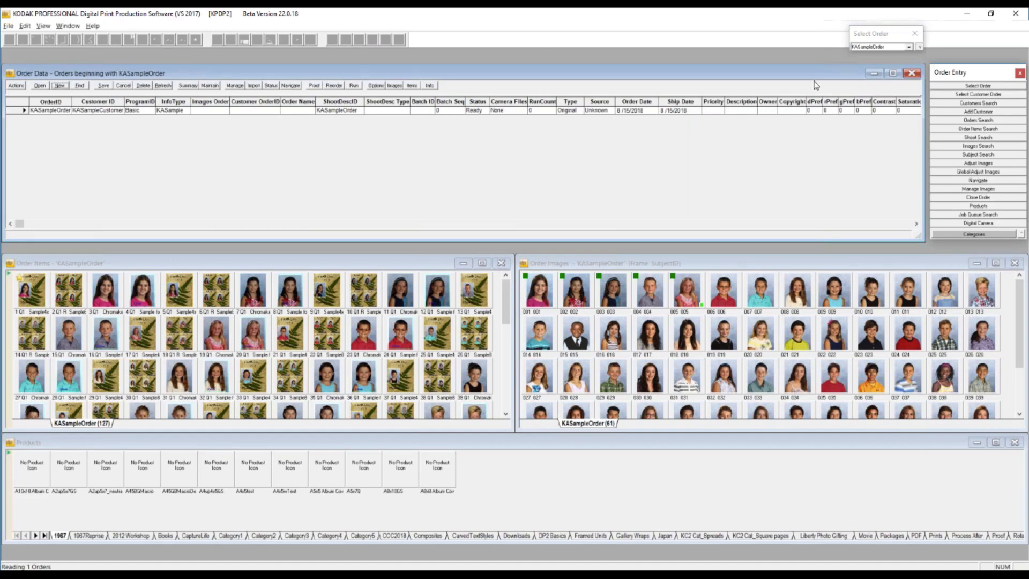
# - Reopen KASampleOrder both through Select Order and with the Open action on its Order Data record
pyautogui.click(883, 50)
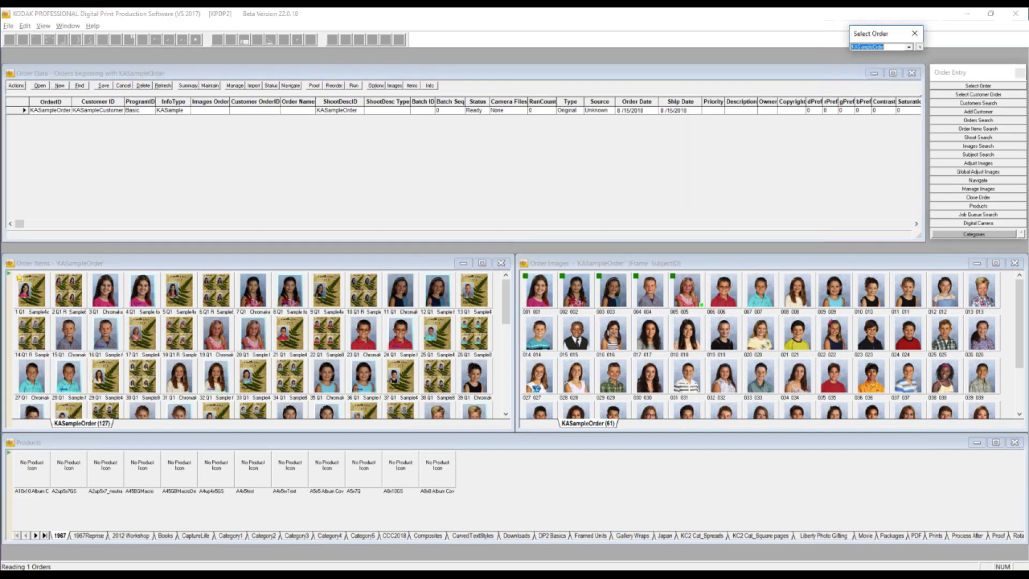
pyautogui.press('Return')
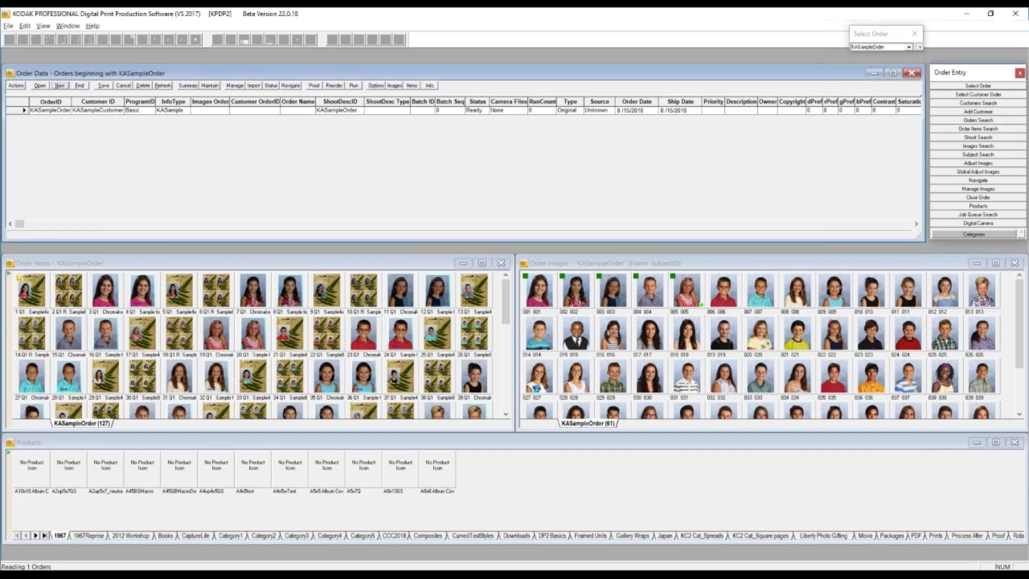
pyautogui.click(17, 85)
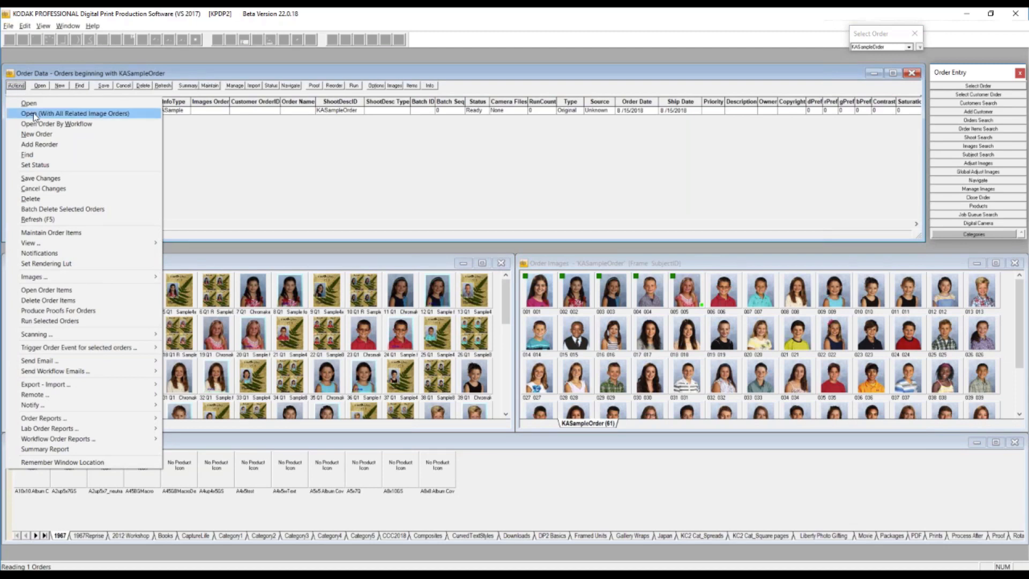
pyautogui.click(28, 103)
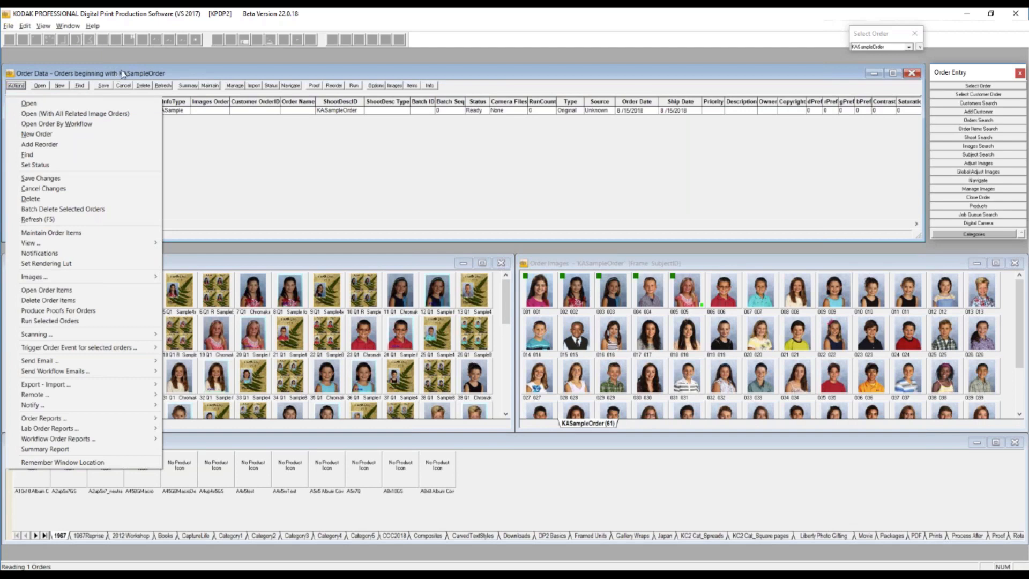
# - Open the order 2019 PLW with Select Order and display its Order Data record
pyautogui.click(888, 47)
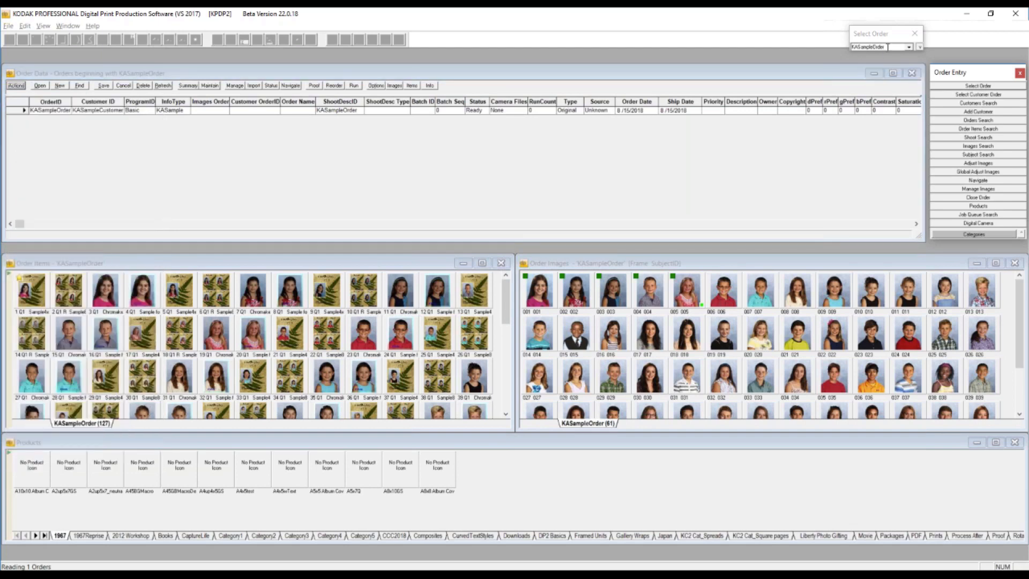
pyautogui.write('2019 PLW')
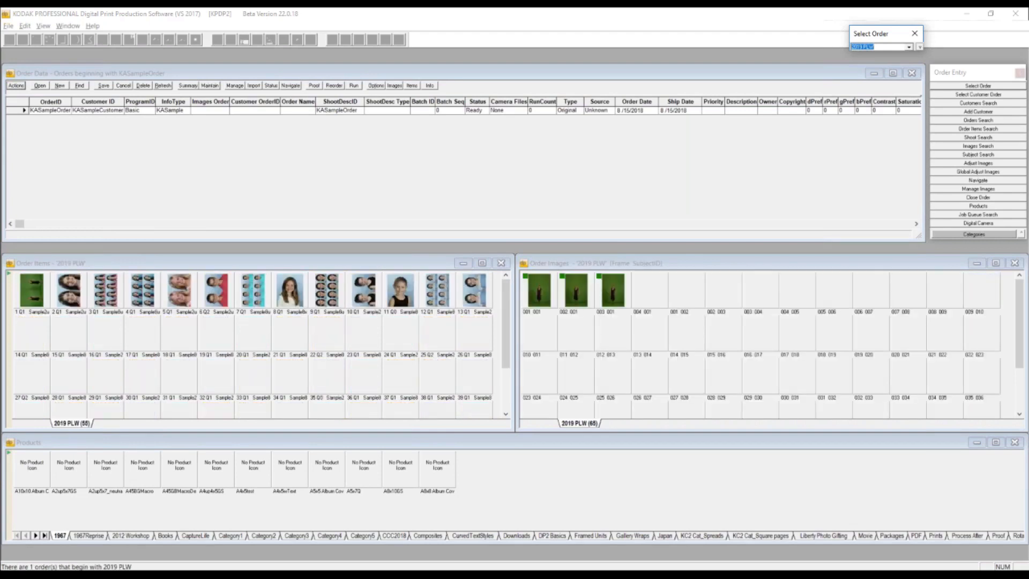
pyautogui.click(920, 48)
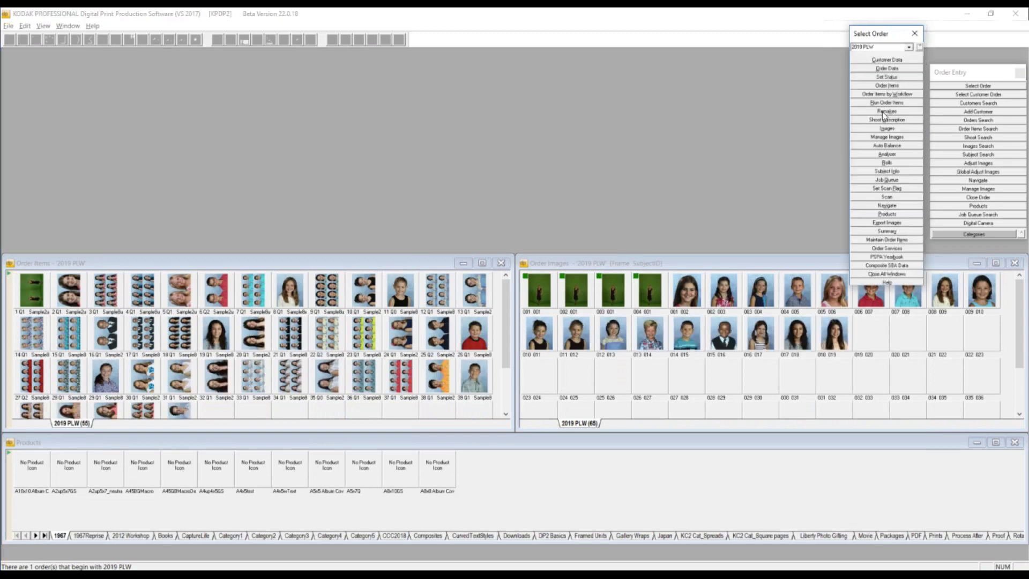
pyautogui.click(920, 48)
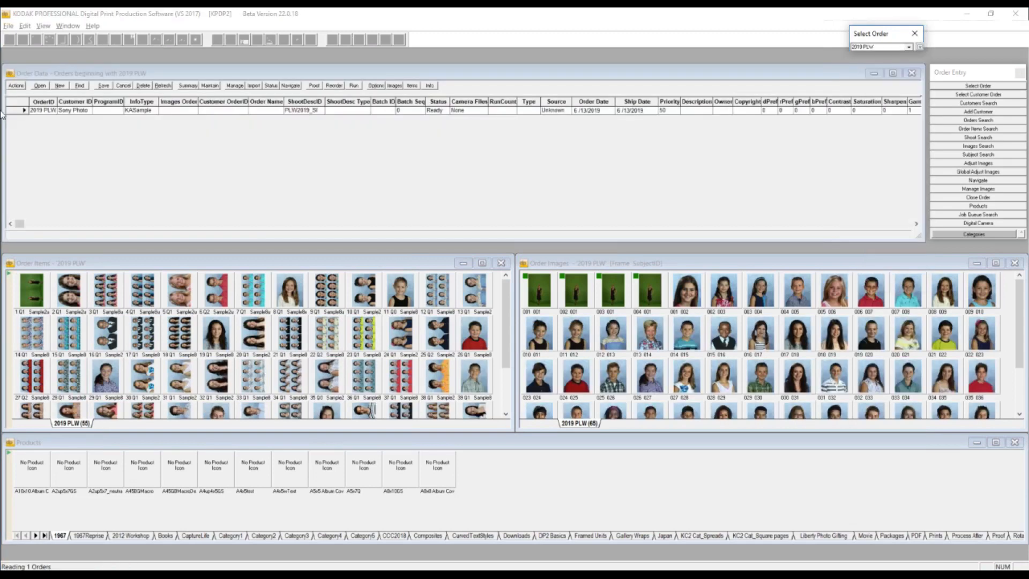
# - Open the 2019 PLW order with all related image orders and activate its Order Images window
pyautogui.click(16, 85)
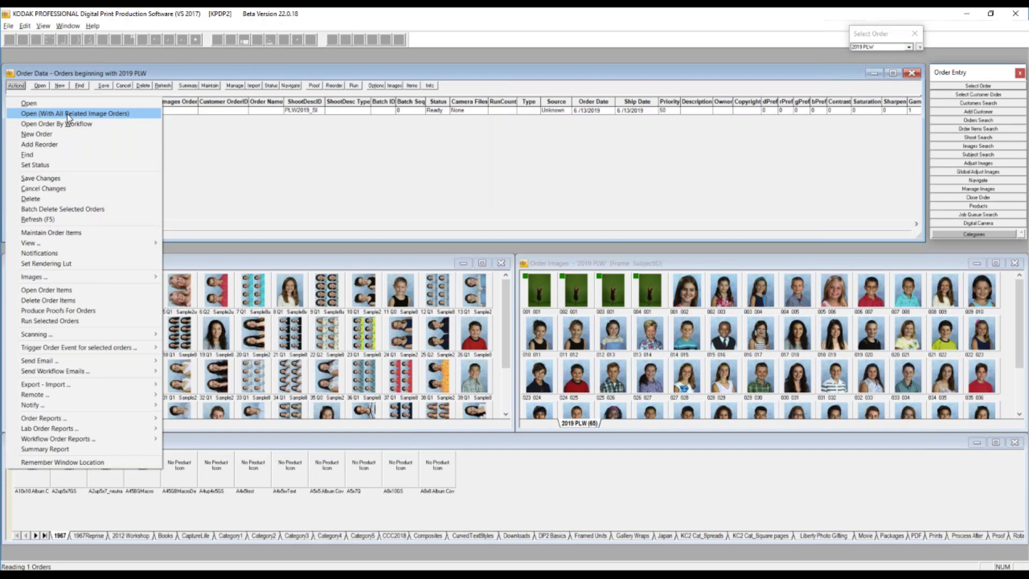
pyautogui.click(66, 114)
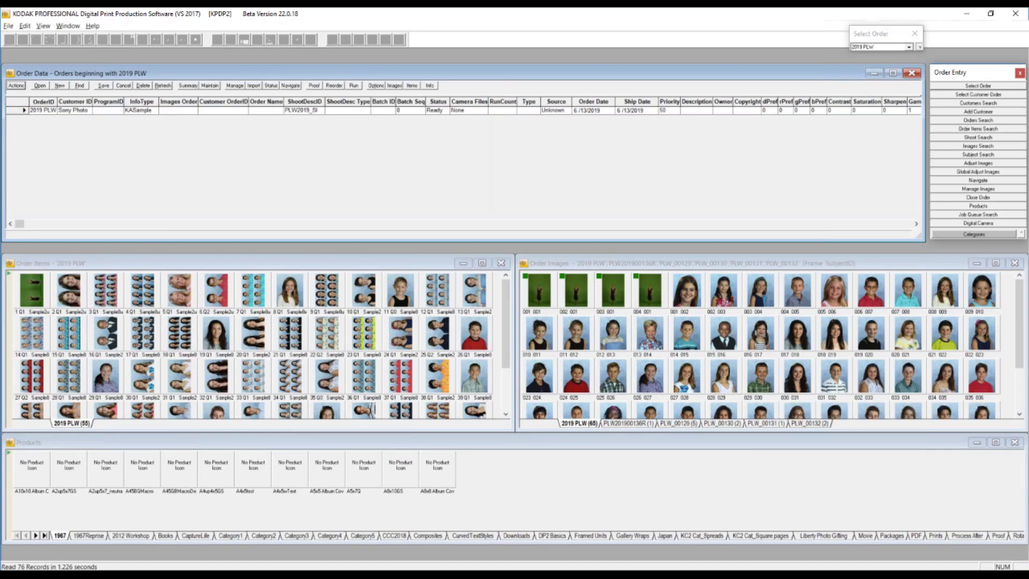
pyautogui.click(697, 262)
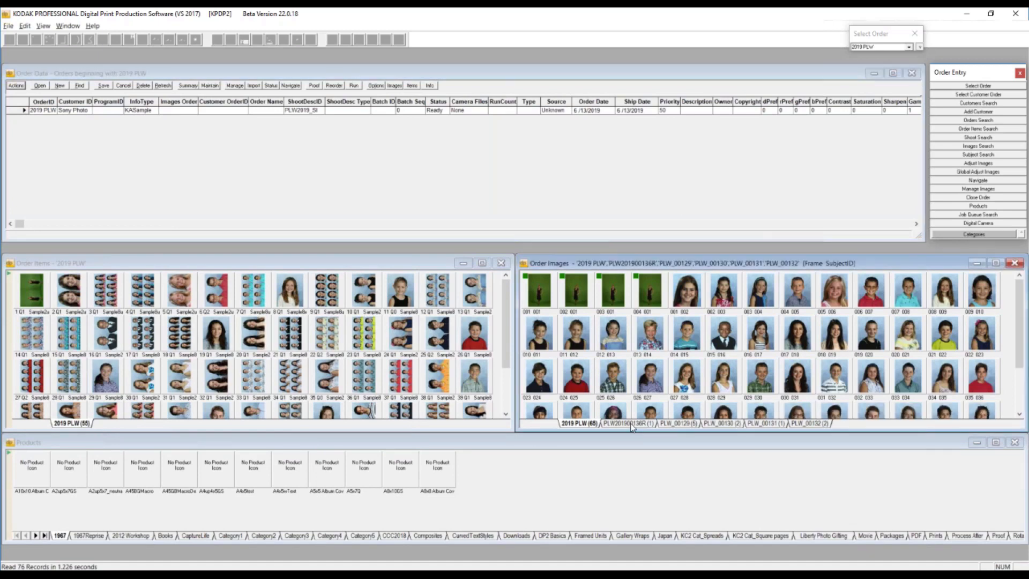
# - Examine the images in each related image order and in 2019 PLW itself, ending on the 2019 PLW order items
pyautogui.click(630, 423)
pyautogui.click(677, 425)
pyautogui.click(708, 423)
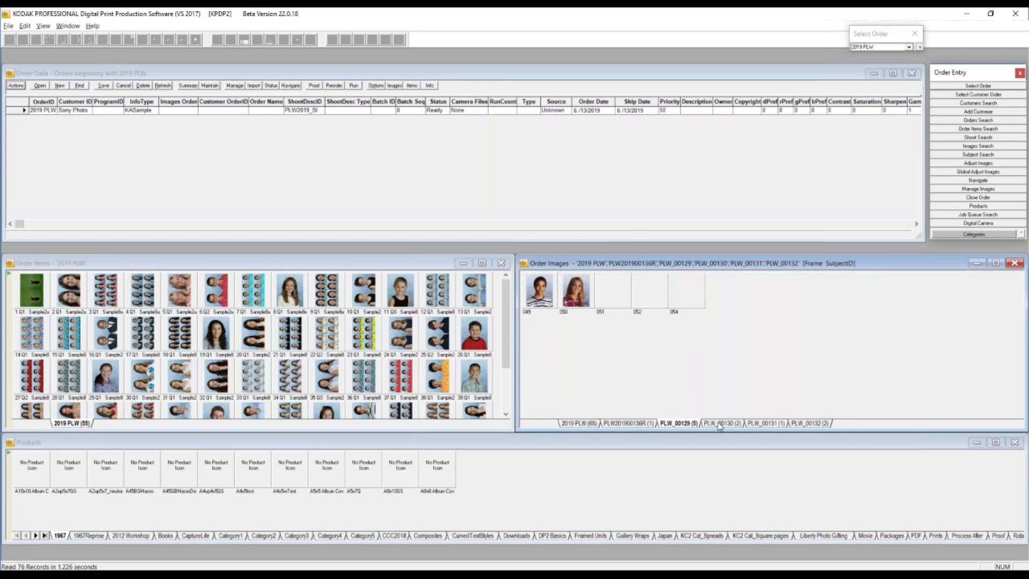
pyautogui.click(767, 424)
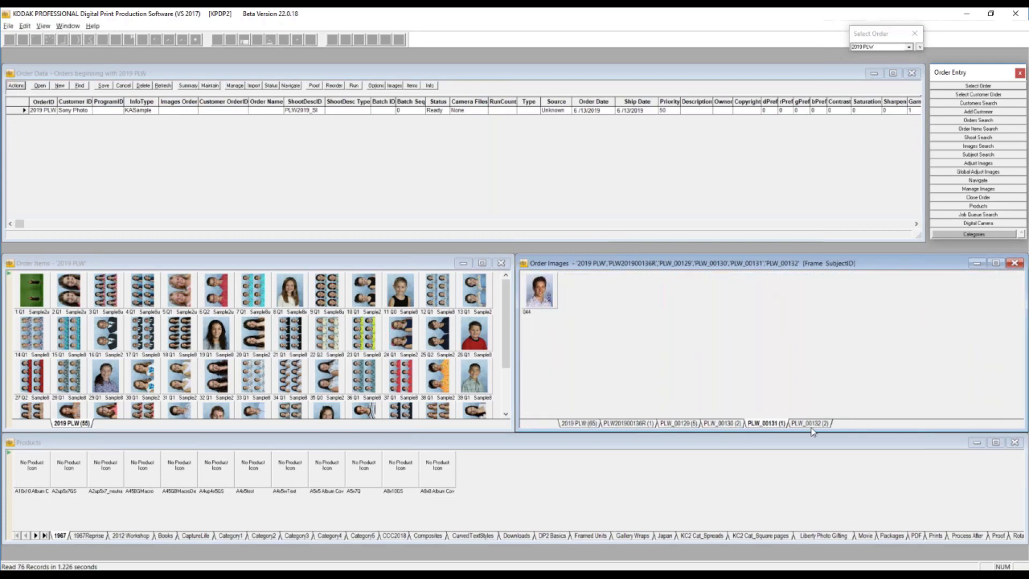
pyautogui.click(812, 423)
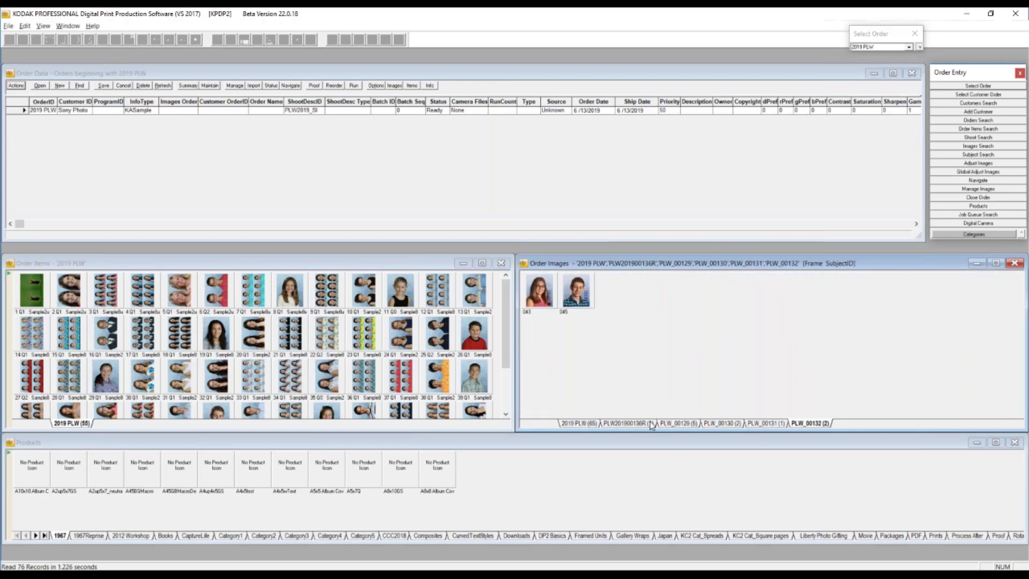
pyautogui.click(584, 423)
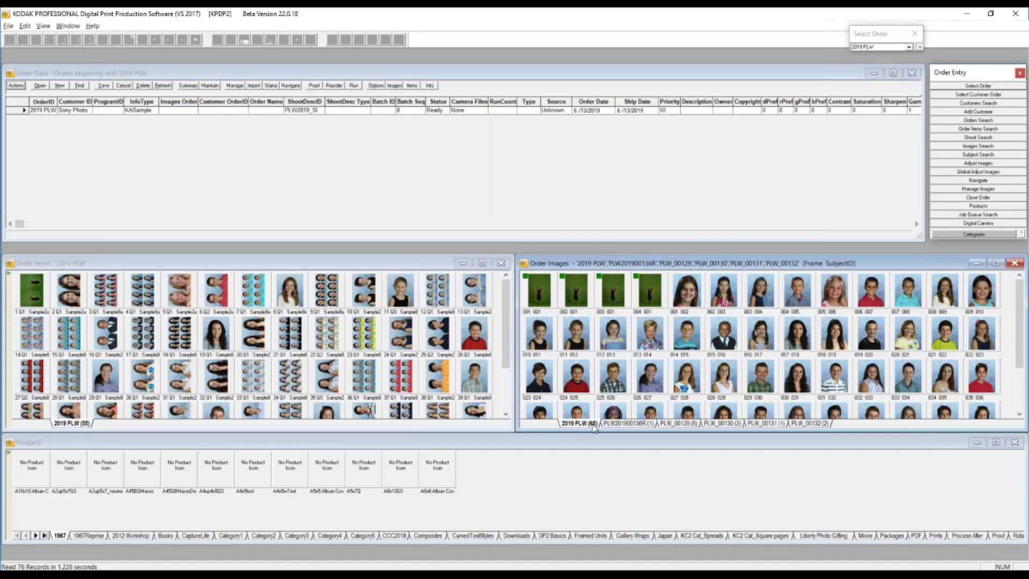
pyautogui.click(631, 423)
pyautogui.click(681, 423)
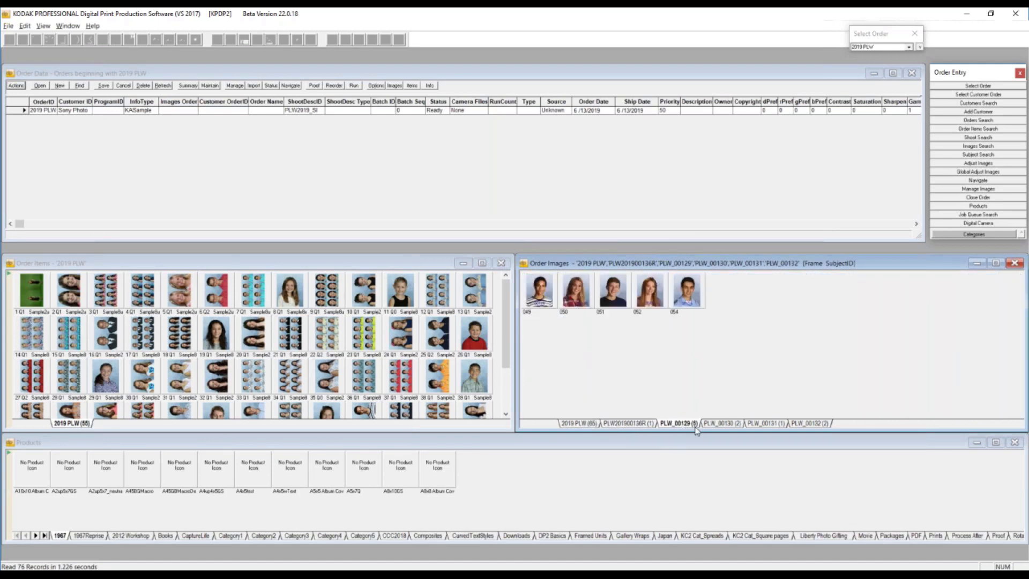
pyautogui.click(718, 424)
pyautogui.click(767, 424)
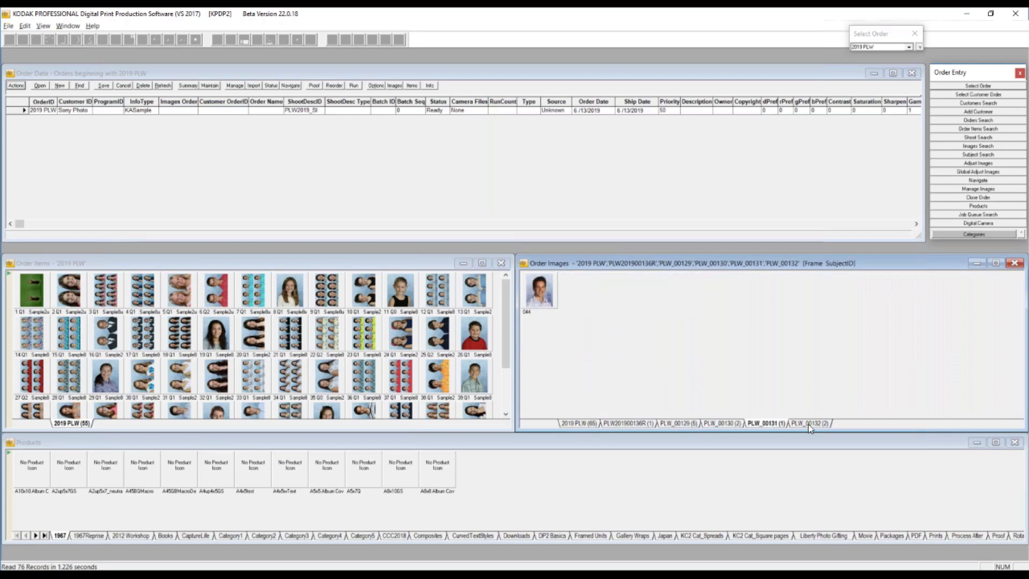
pyautogui.click(809, 424)
pyautogui.click(580, 424)
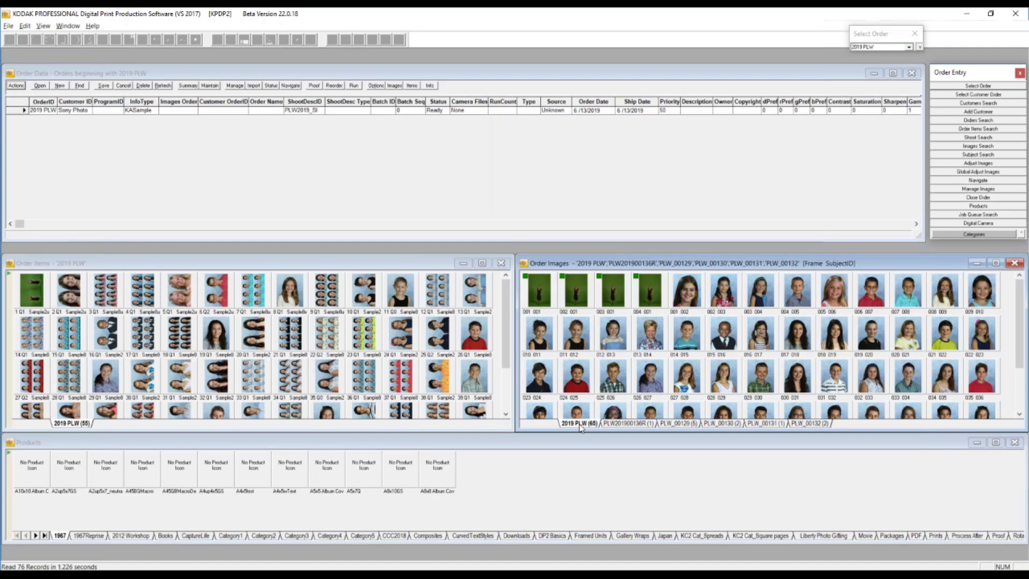
pyautogui.click(297, 264)
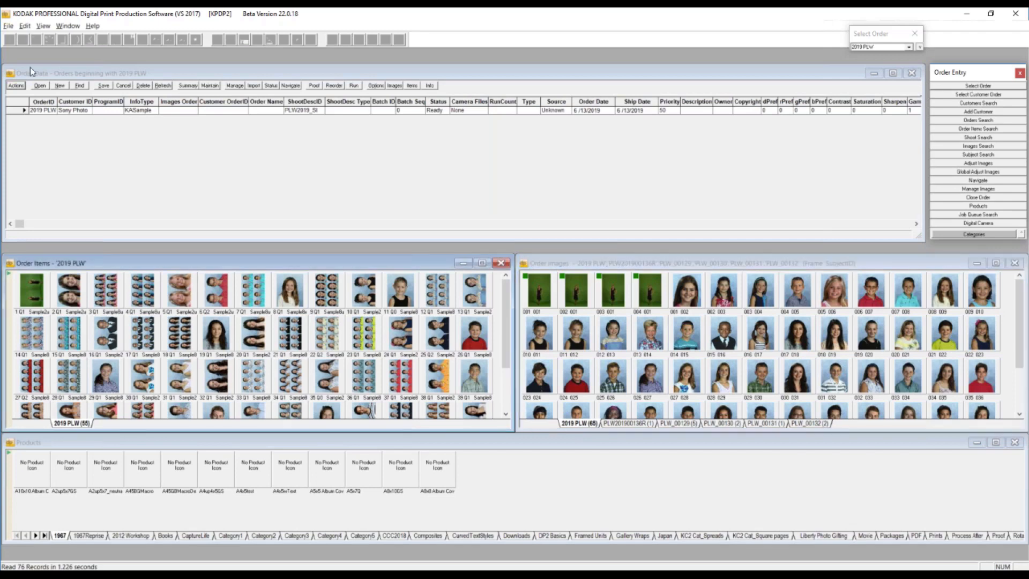
# - Open the 2019 PLW order by workflow, move its Standard Prints order items window and close the extra workflow windows
pyautogui.click(16, 87)
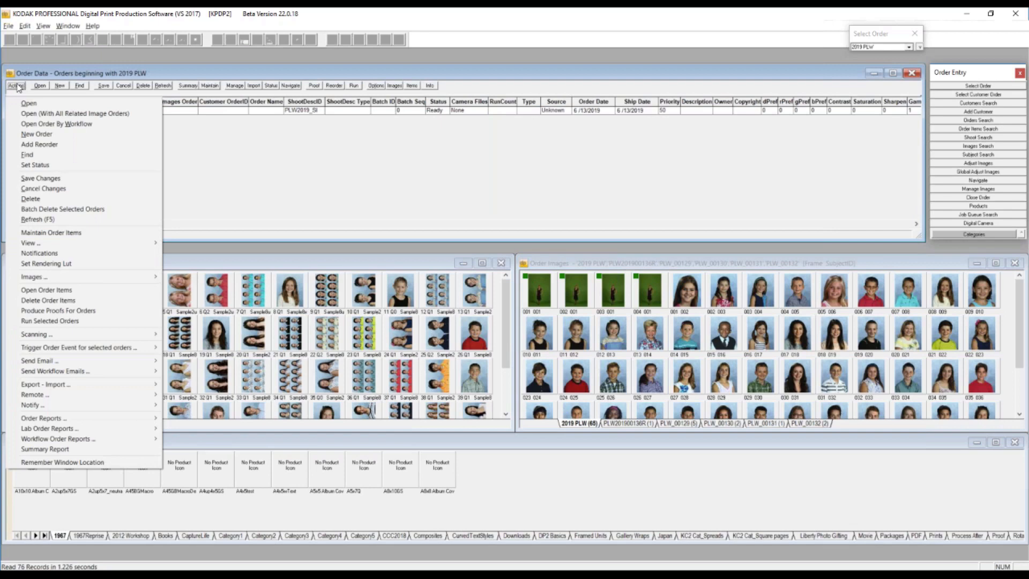
pyautogui.click(52, 126)
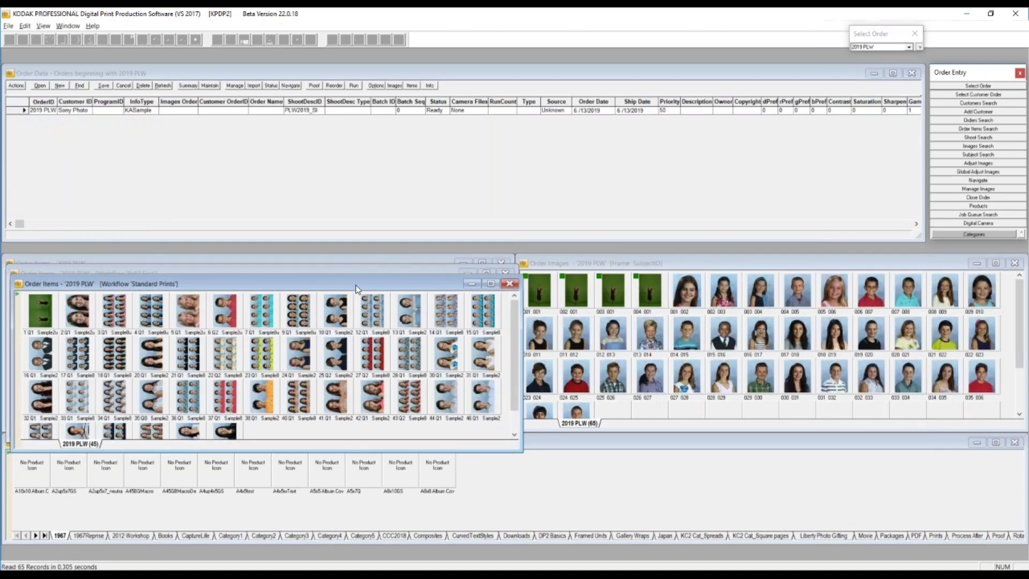
pyautogui.moveTo(351, 283); pyautogui.dragTo(359, 285)
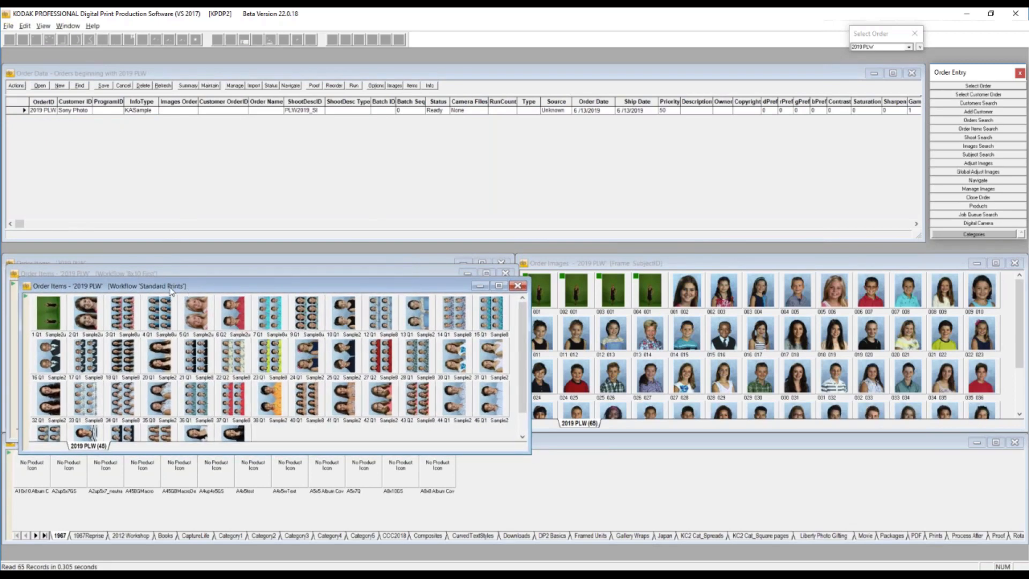
pyautogui.click(517, 287)
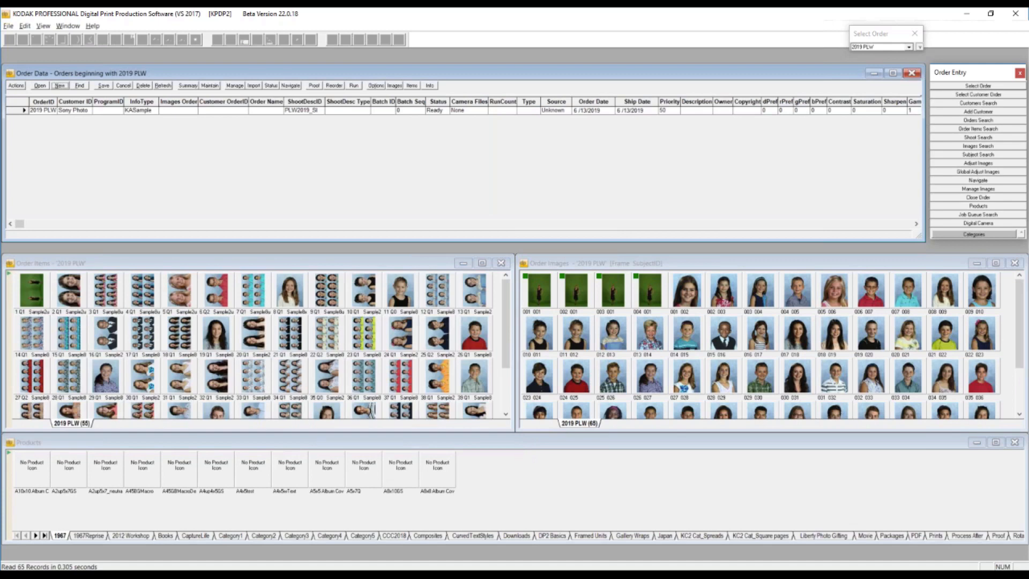
# - Reopen the 2019 PLW order together with all related image orders from its Order Data record
pyautogui.click(163, 267)
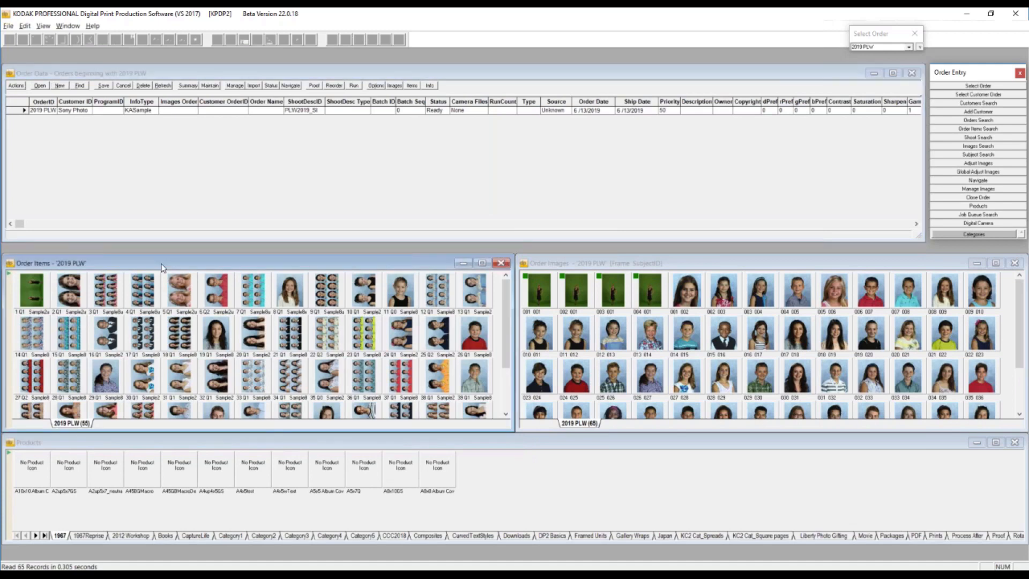
pyautogui.click(20, 87)
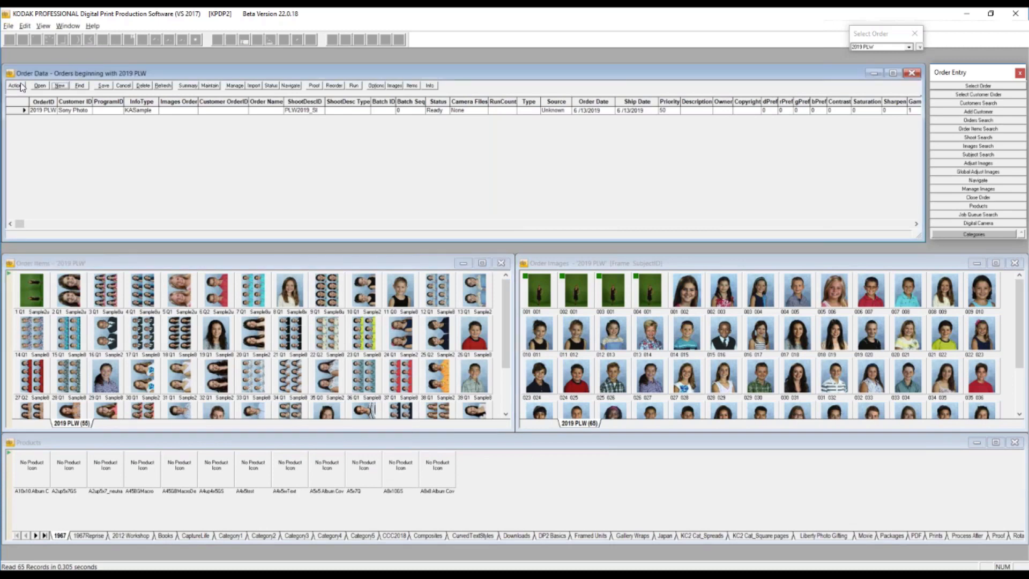
pyautogui.click(22, 87)
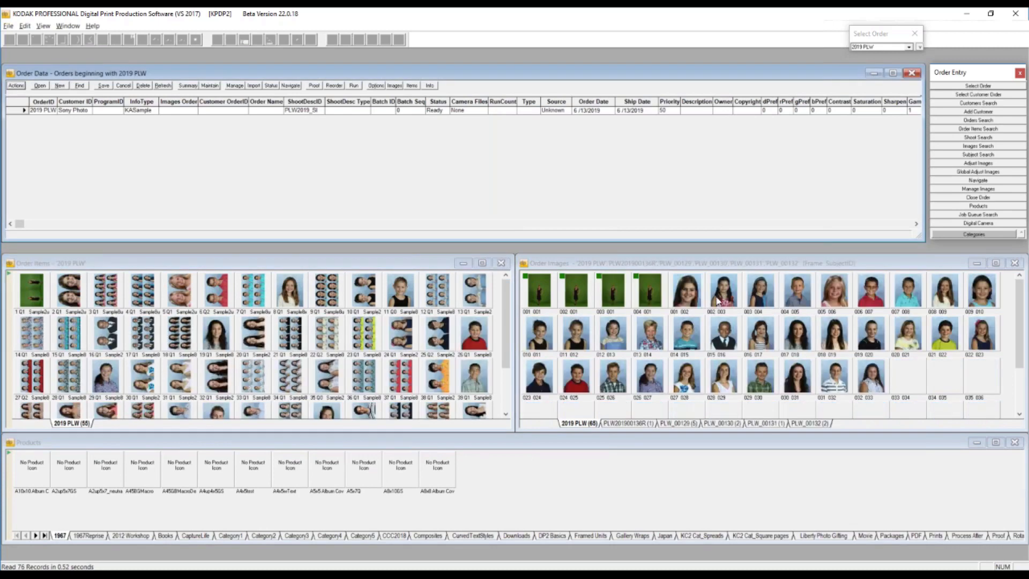
# - View only the order items that use the first portrait image in the 2019 PLW Order Images window
pyautogui.click(689, 297)
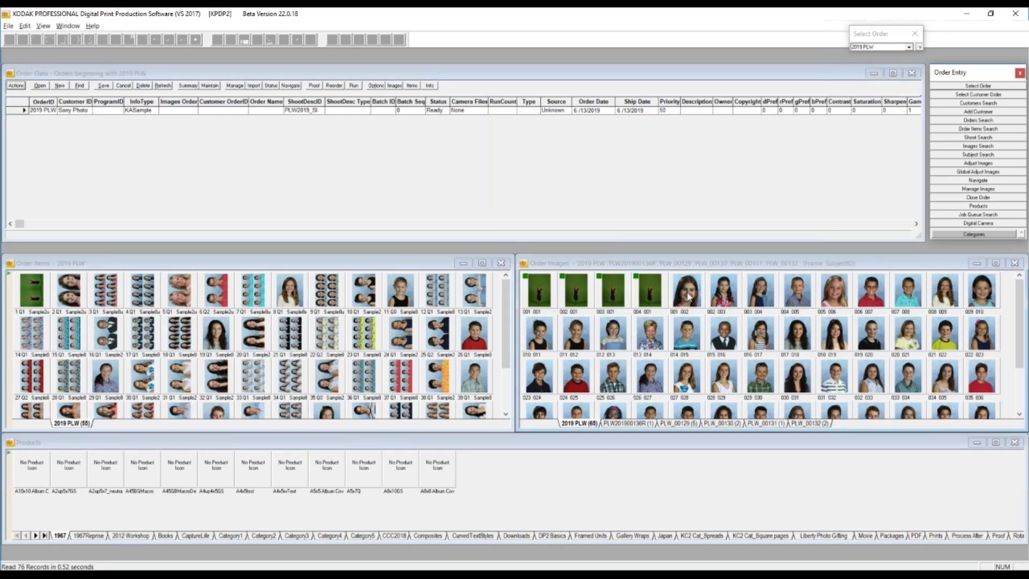
pyautogui.rightClick(689, 296)
pyautogui.moveTo(794, 228)
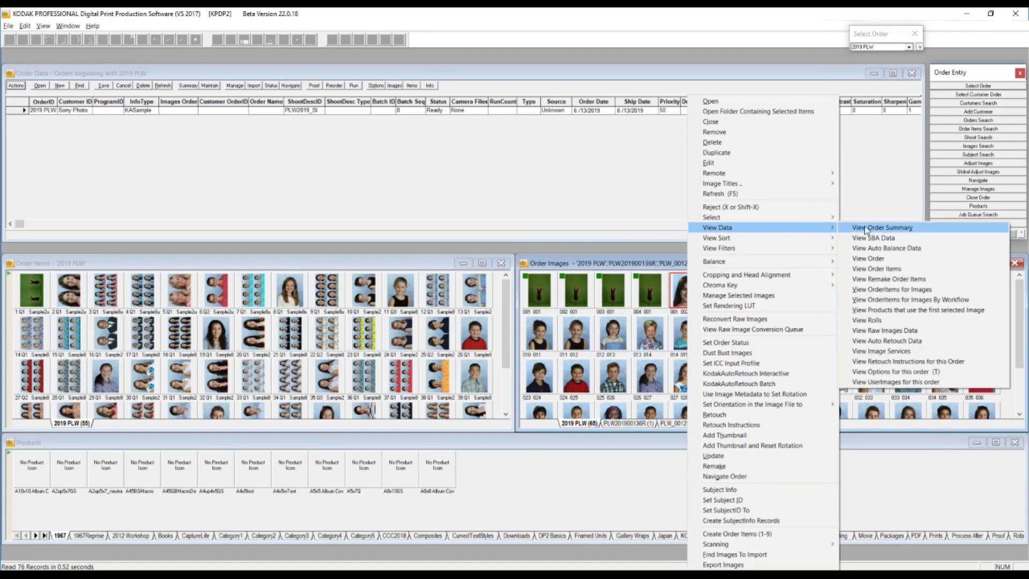
pyautogui.click(917, 288)
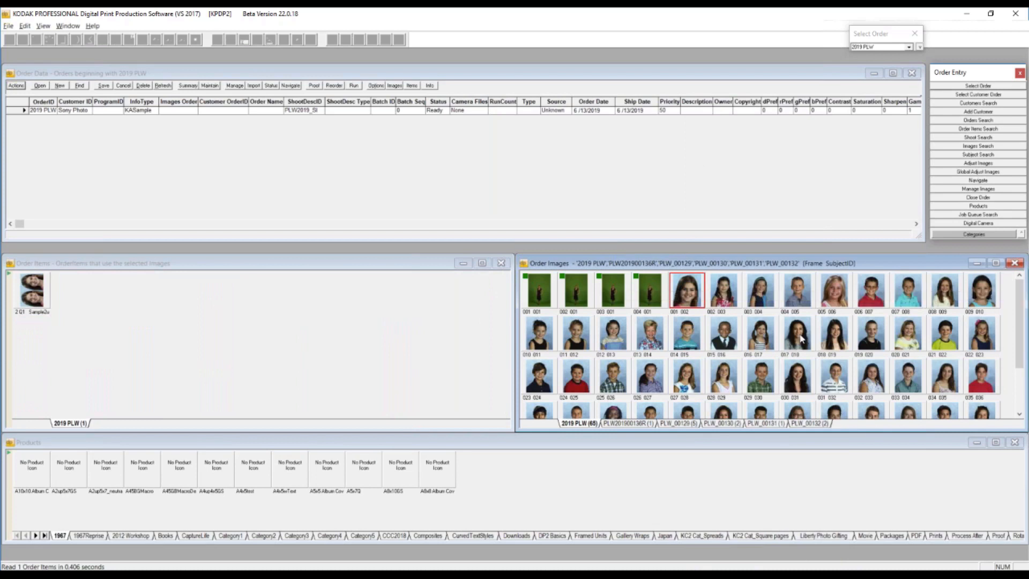
# - View the order items of all the open image orders from the same portrait image
pyautogui.rightClick(691, 303)
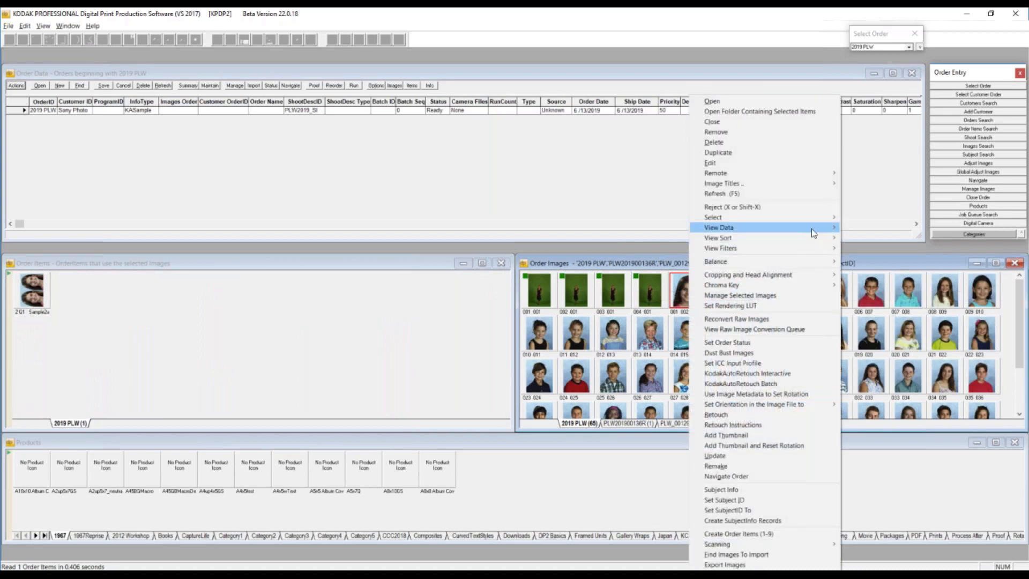
pyautogui.moveTo(813, 232)
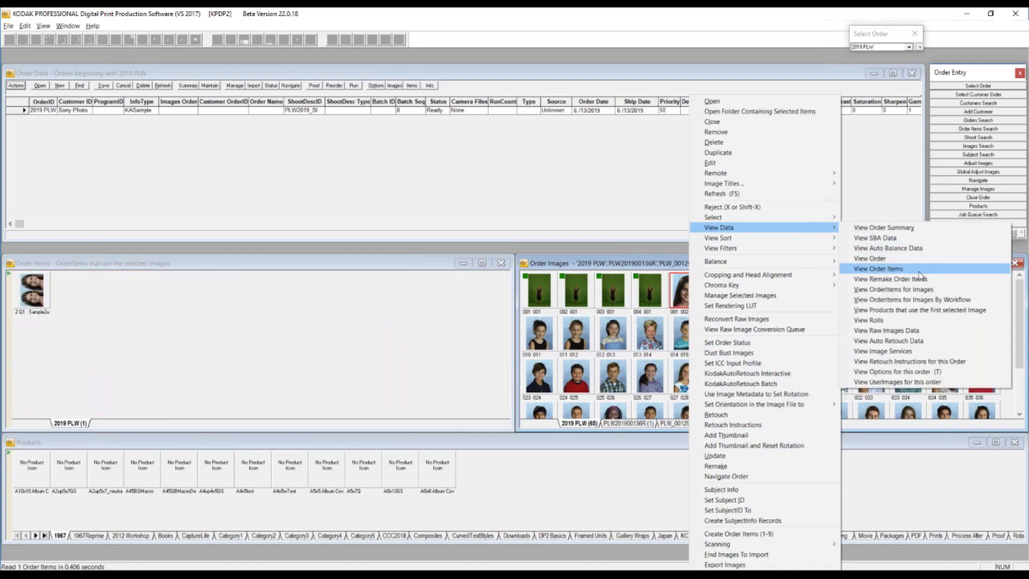
pyautogui.click(920, 275)
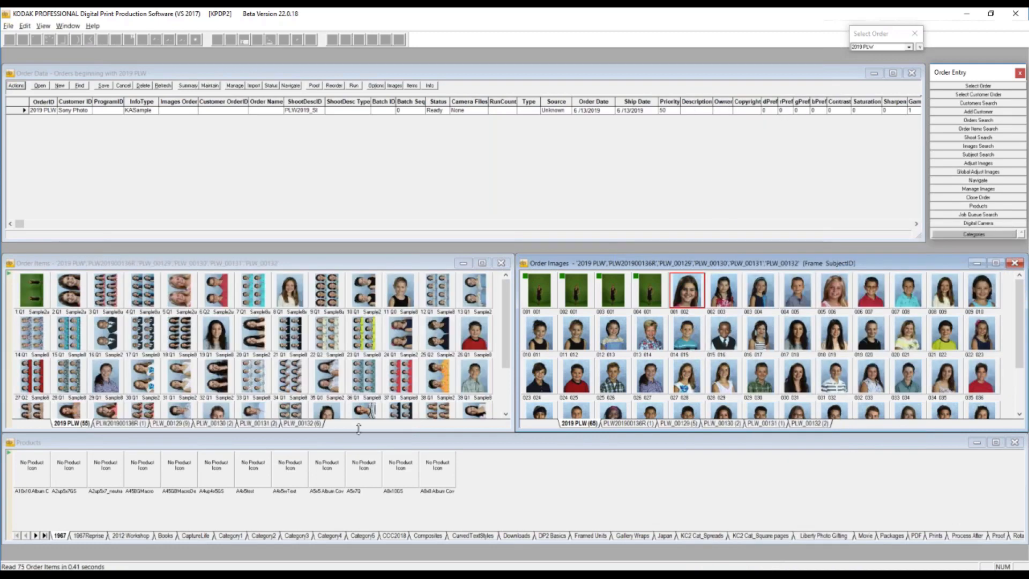
# - Examine the order items of the related image orders, including PLW201900136R, PLW_00130 and PLW_00132, and return to 2019 PLW
pyautogui.click(170, 423)
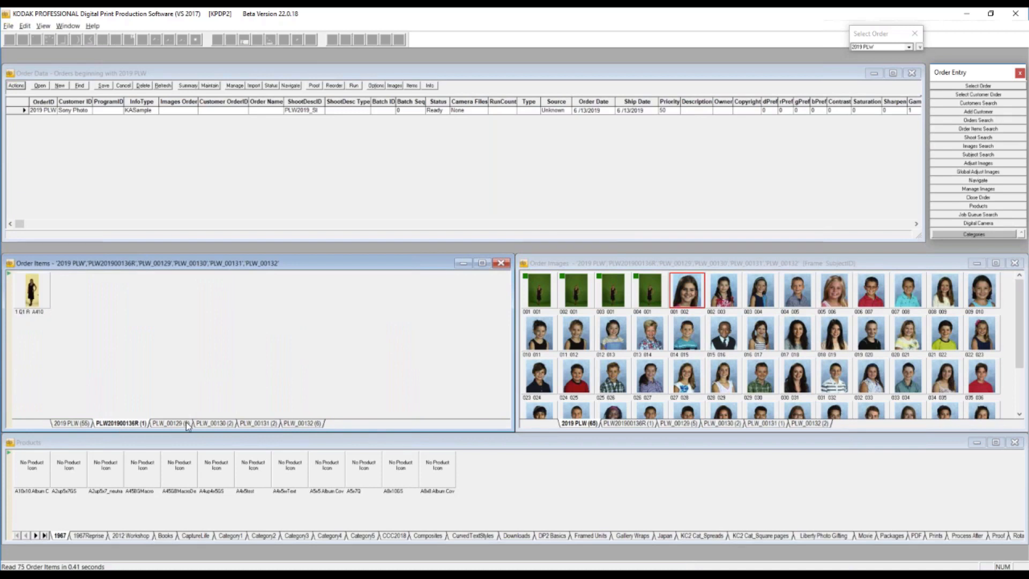
pyautogui.click(223, 424)
pyautogui.click(258, 423)
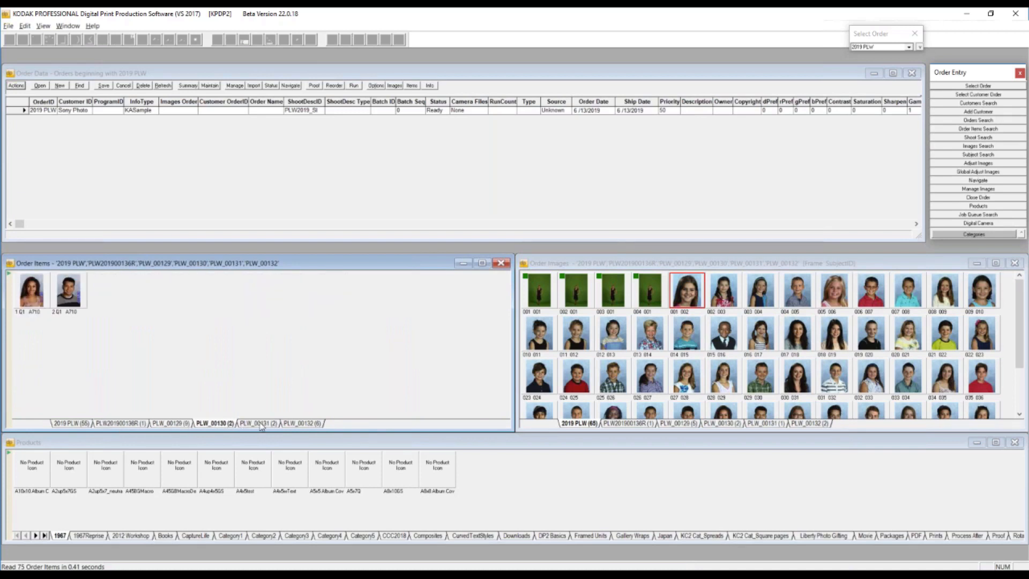
pyautogui.click(302, 424)
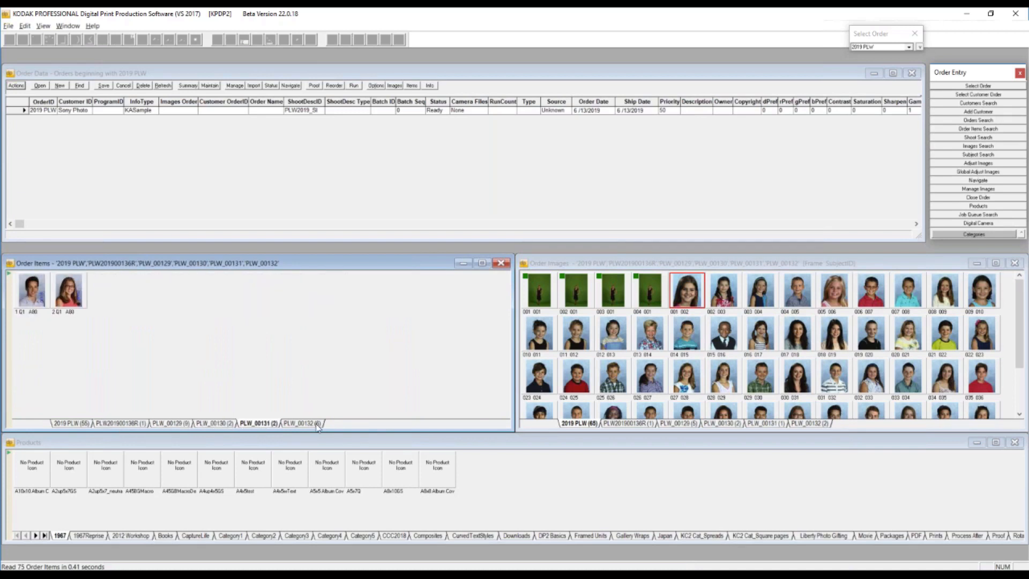
pyautogui.click(80, 423)
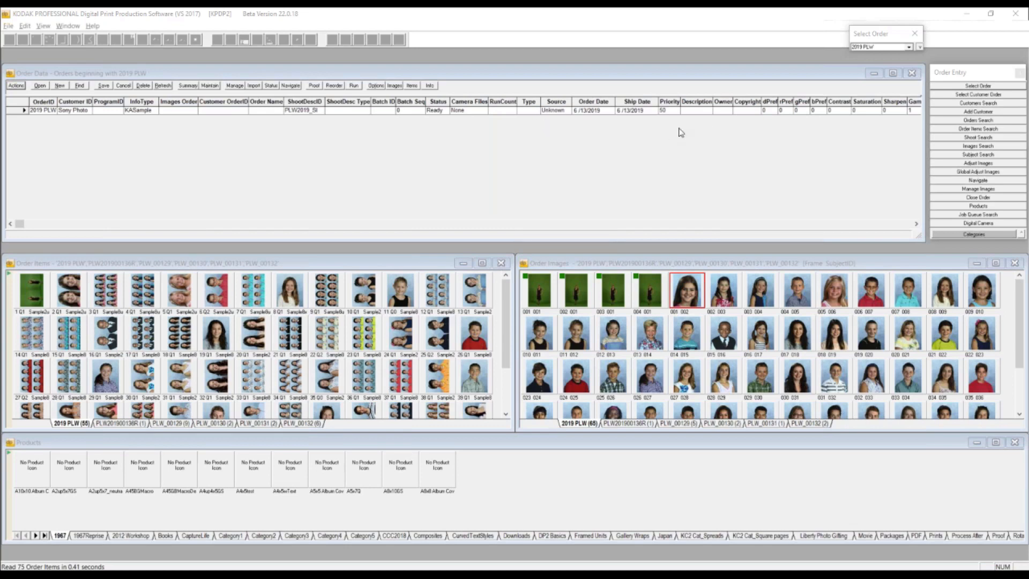
# - Close the related orders' item and image windows and reopen only 2019 PLW from its Order Data record
pyautogui.click(501, 263)
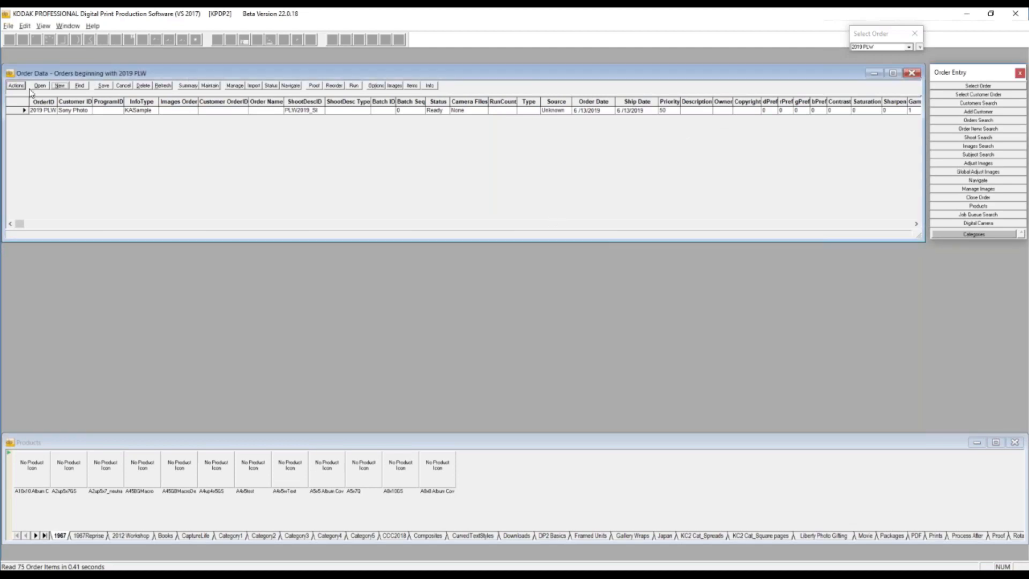
pyautogui.doubleClick(17, 111)
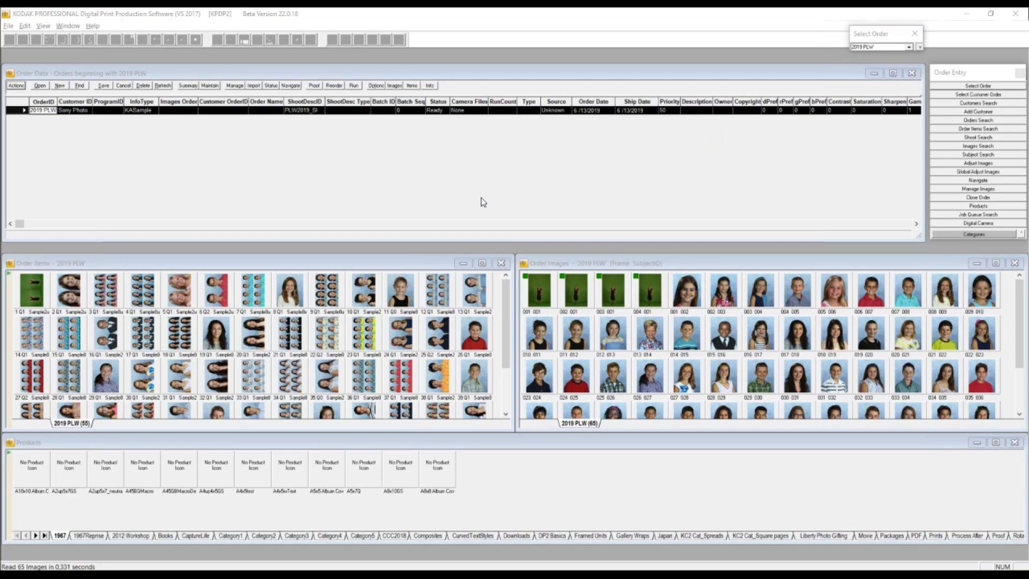
pyautogui.click(51, 71)
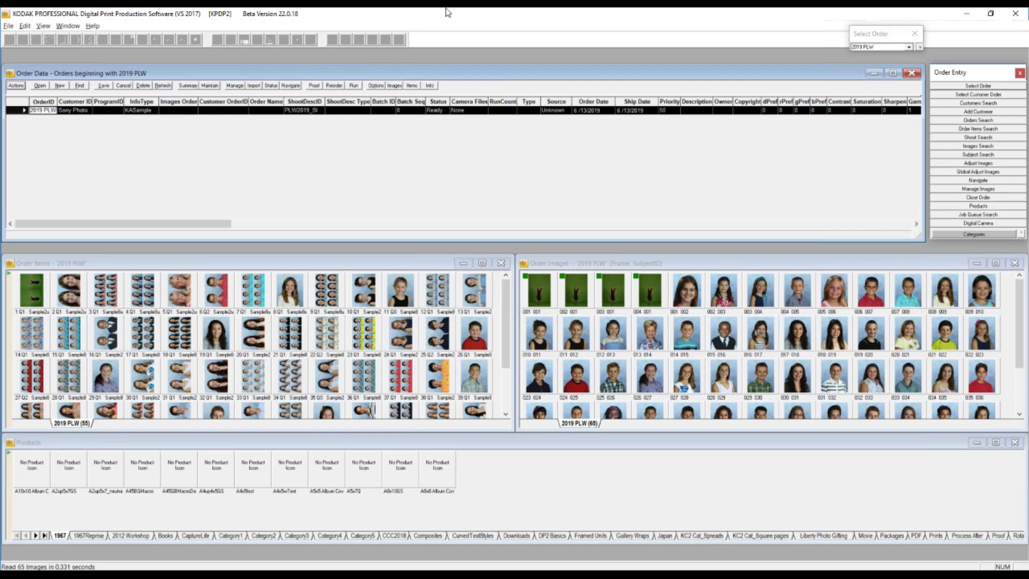
# - Open the 36Pix submission dialog for the fourth green-background image in the 2019 PLW order images
pyautogui.click(654, 282)
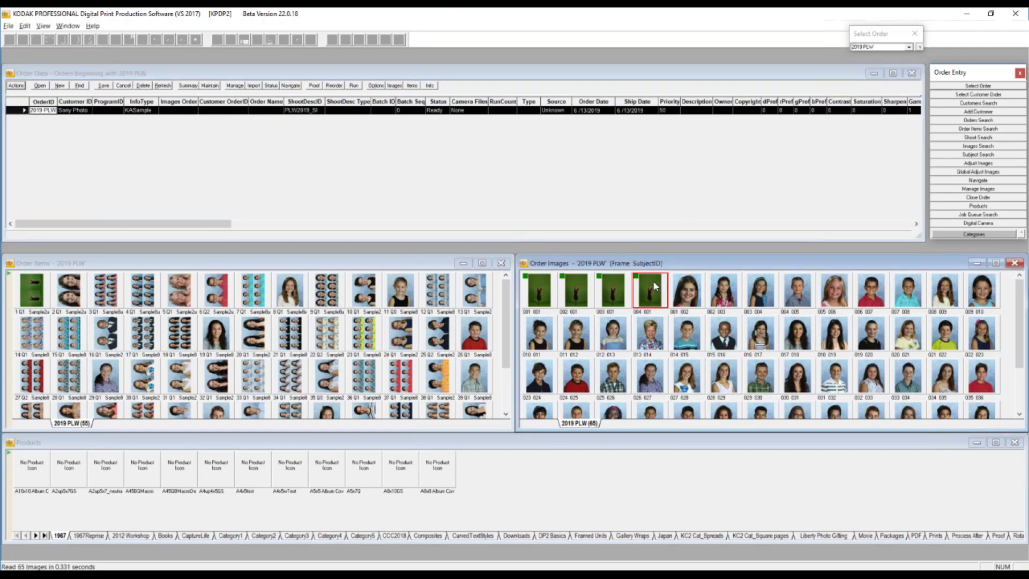
pyautogui.rightClick(654, 283)
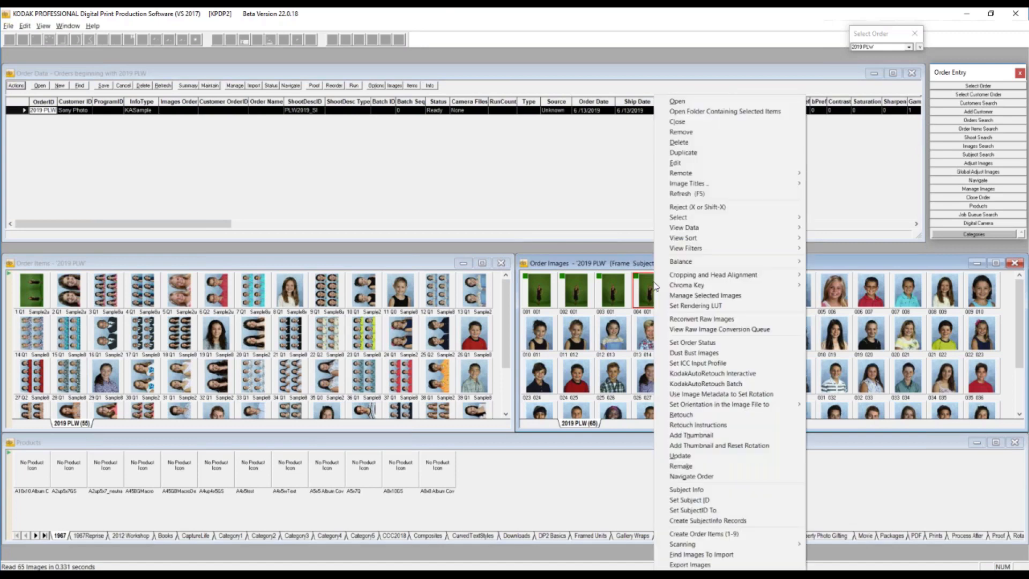
pyautogui.moveTo(695, 294)
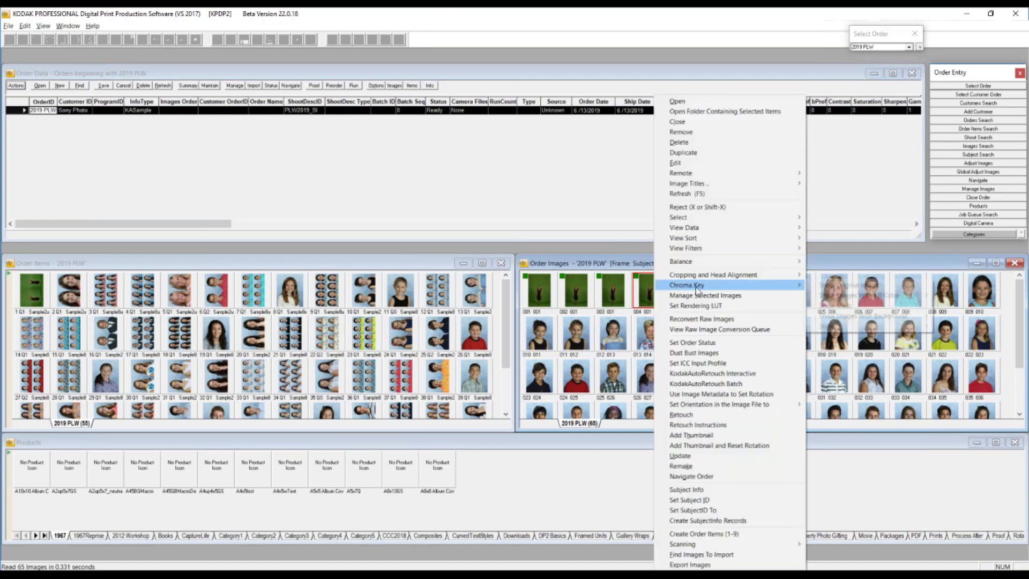
pyautogui.moveTo(771, 285)
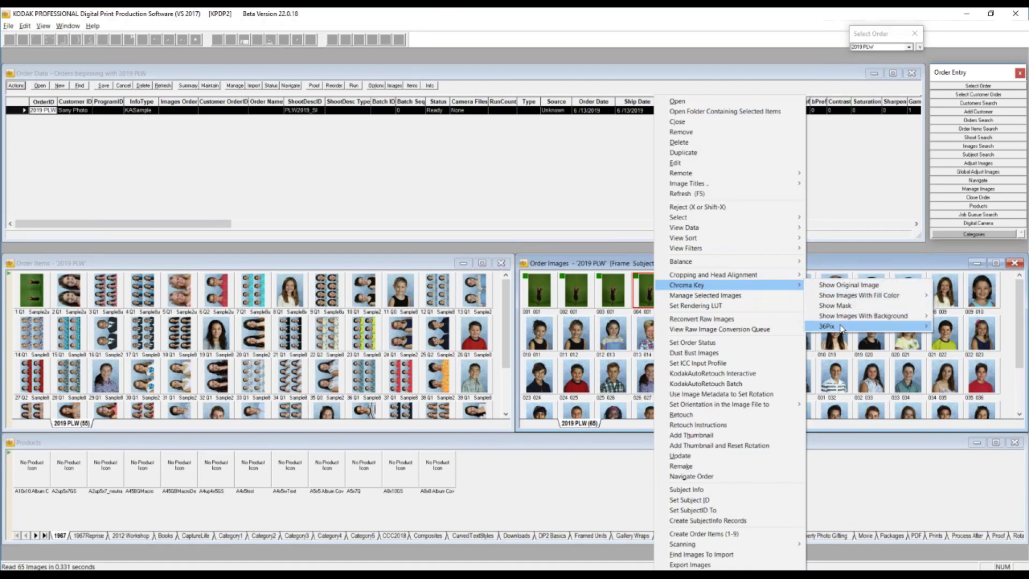
pyautogui.moveTo(842, 328)
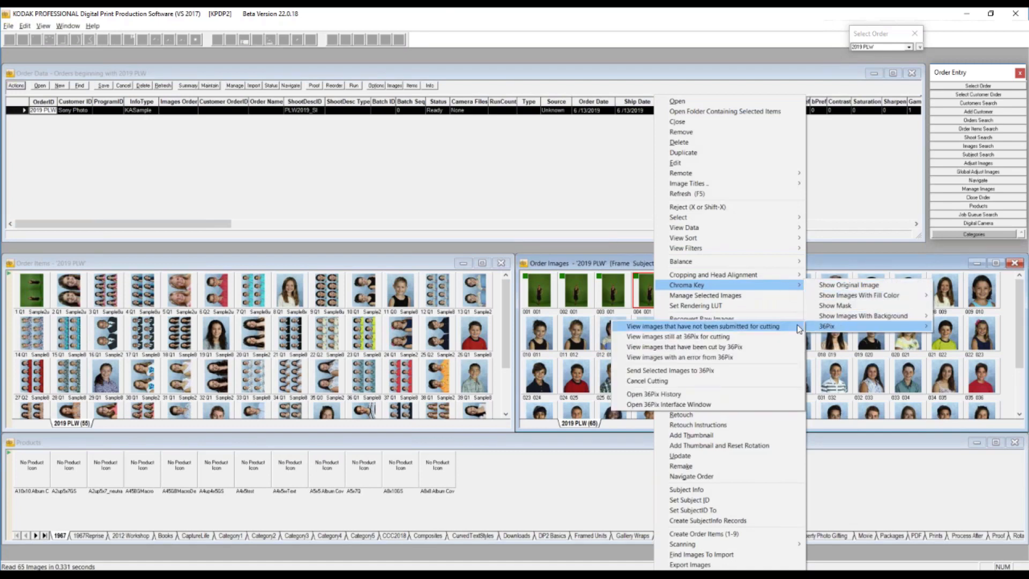
pyautogui.click(695, 372)
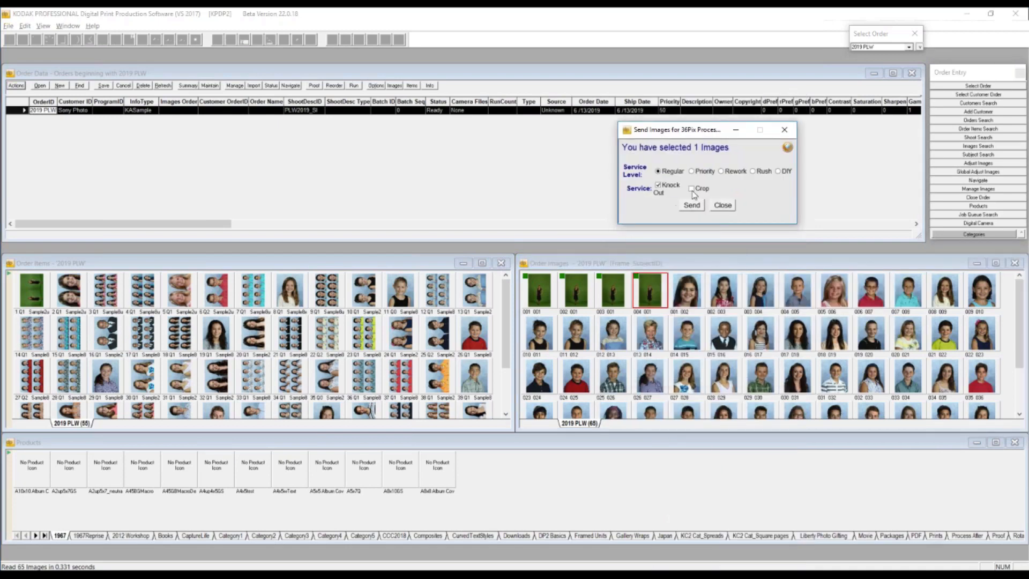
# - Send the selected image to 36Pix at the Regular service level with Knock Out and Crop, and close the submission dialog
pyautogui.click(692, 190)
pyautogui.click(664, 185)
pyautogui.click(693, 206)
pyautogui.moveTo(798, 217); pyautogui.dragTo(831, 220)
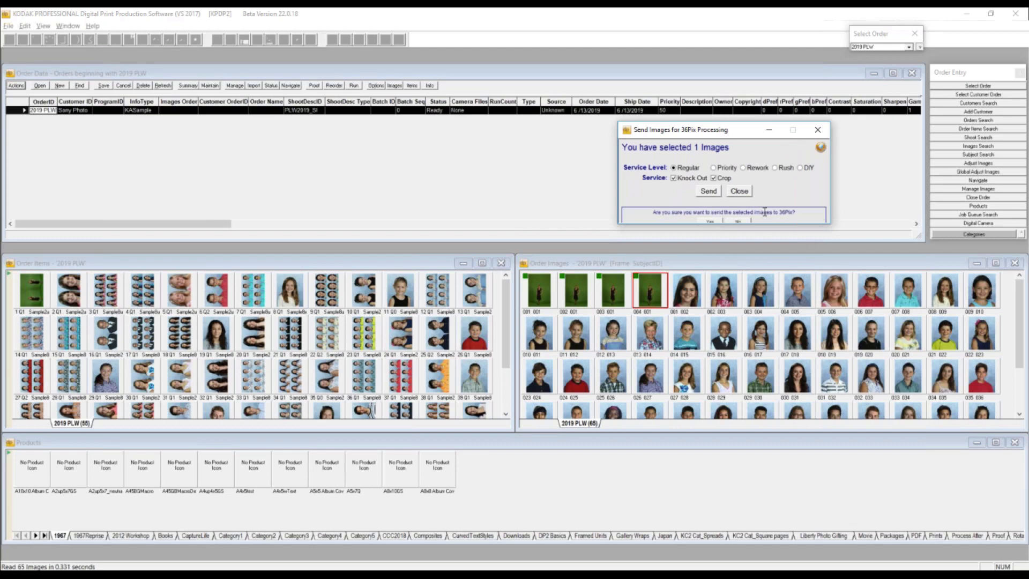
pyautogui.click(711, 221)
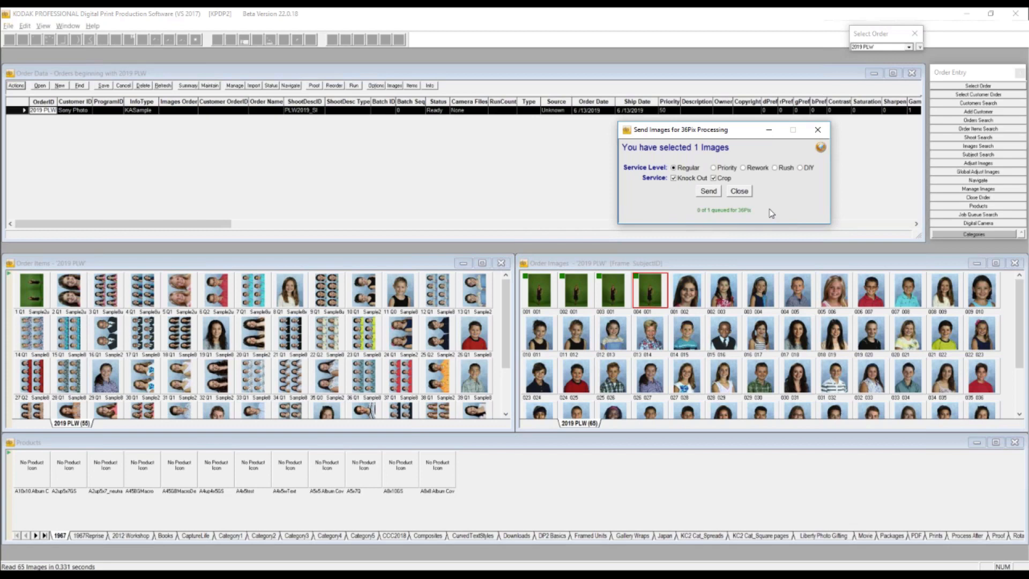
pyautogui.click(970, 69)
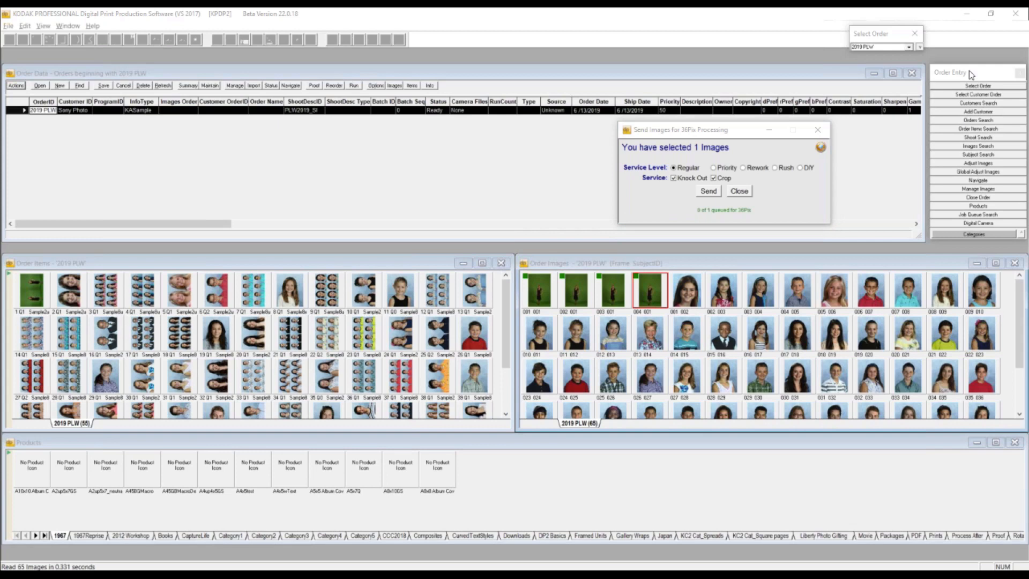
pyautogui.click(969, 70)
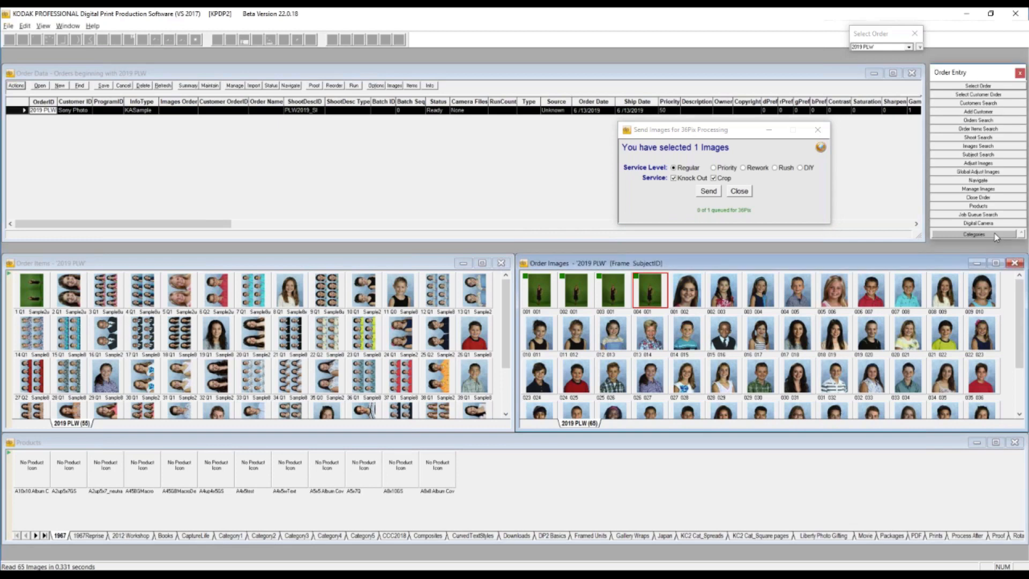
pyautogui.click(723, 134)
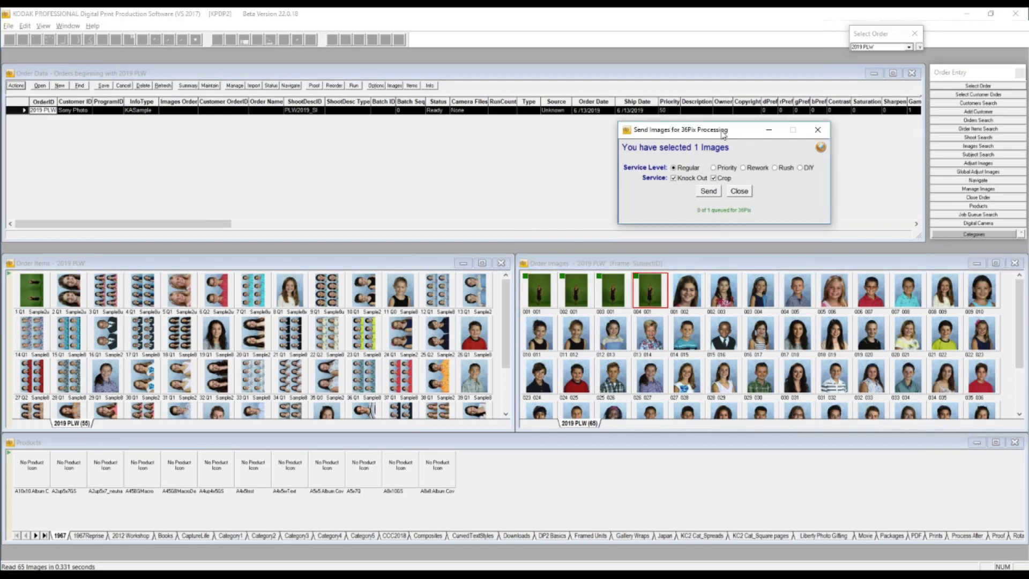
pyautogui.click(818, 129)
# - Open the 36Pix interface from the Export category to view its knockout service summary, and close it
pyautogui.click(974, 234)
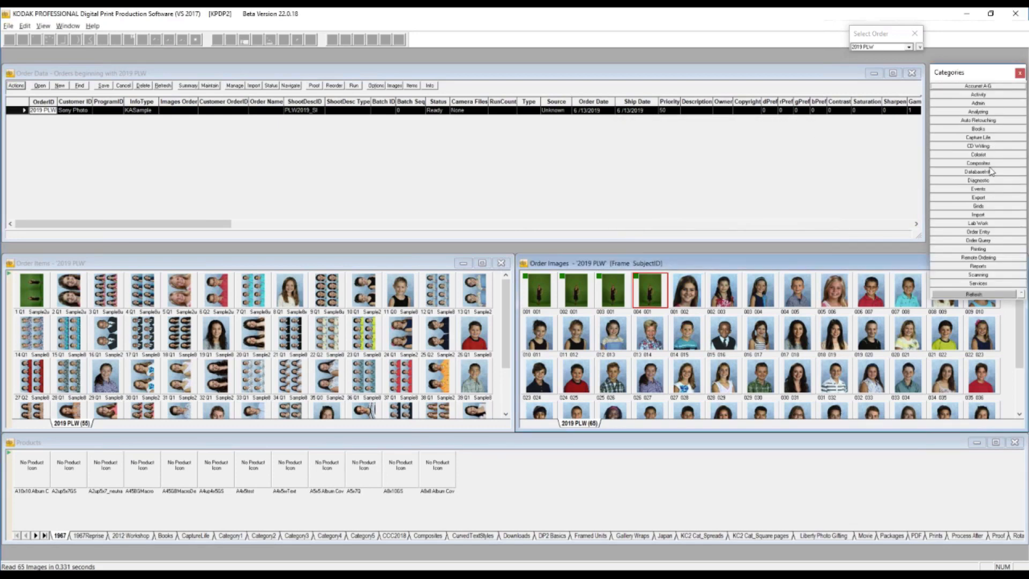
pyautogui.click(998, 199)
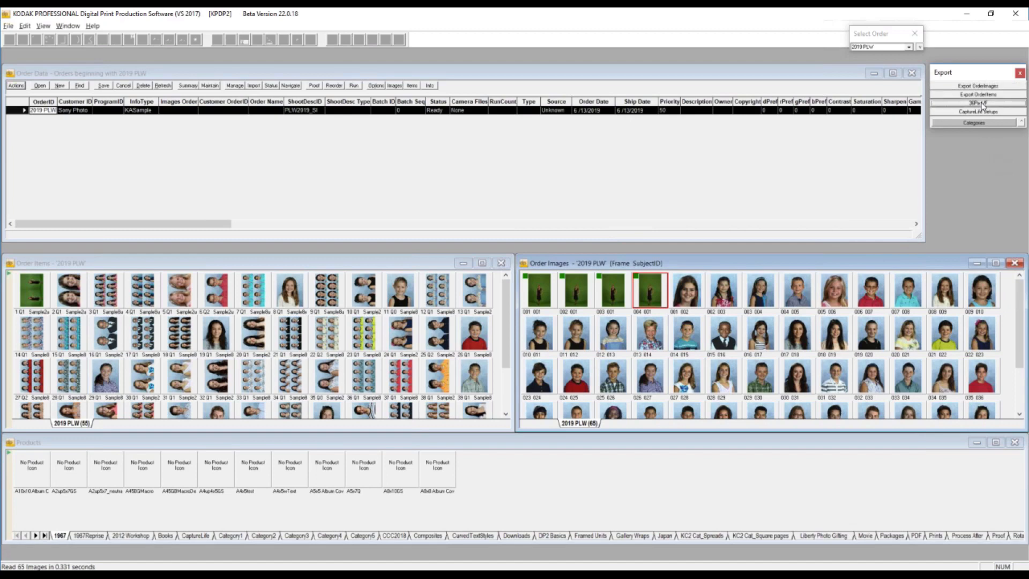
pyautogui.click(981, 104)
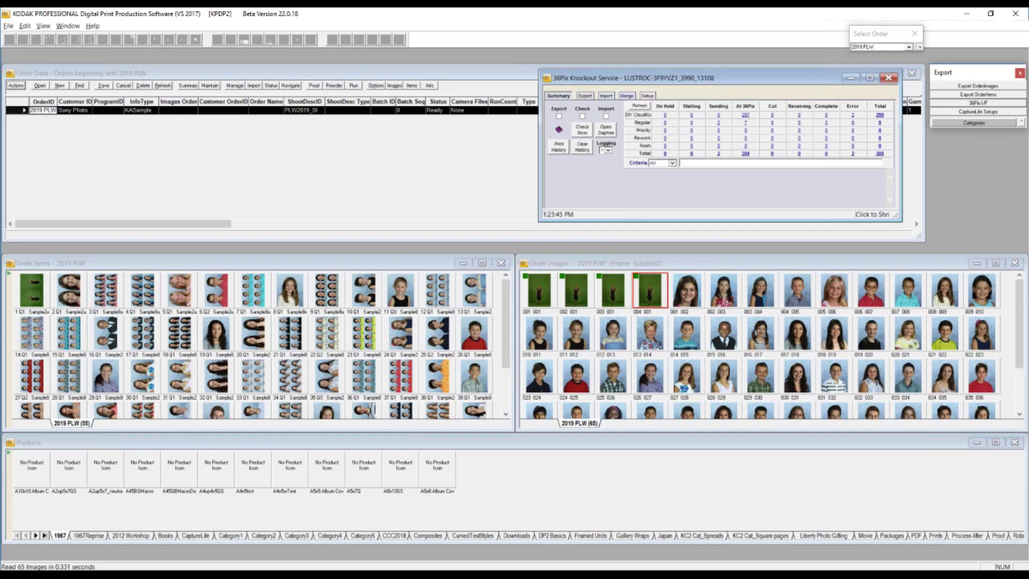
pyautogui.click(888, 79)
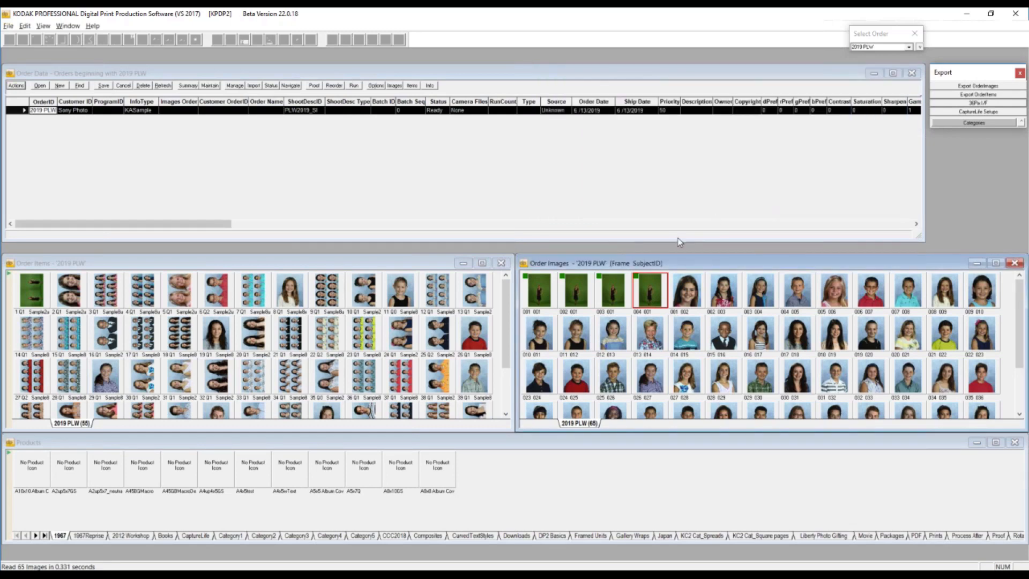
# - Open the Order Images Data record of the fourth green-background image for editing, examine its fields, and close it
pyautogui.rightClick(647, 287)
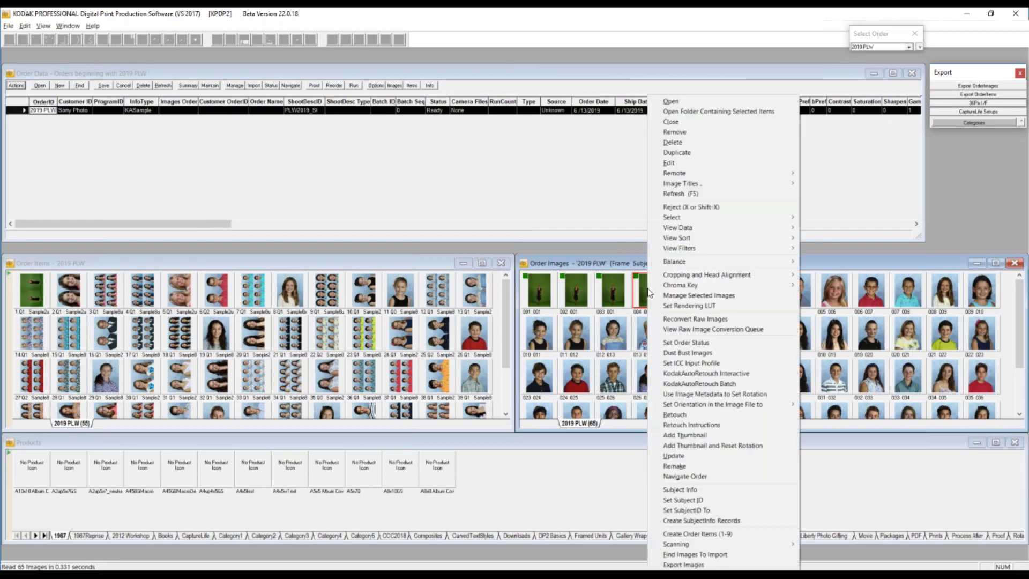
pyautogui.click(668, 163)
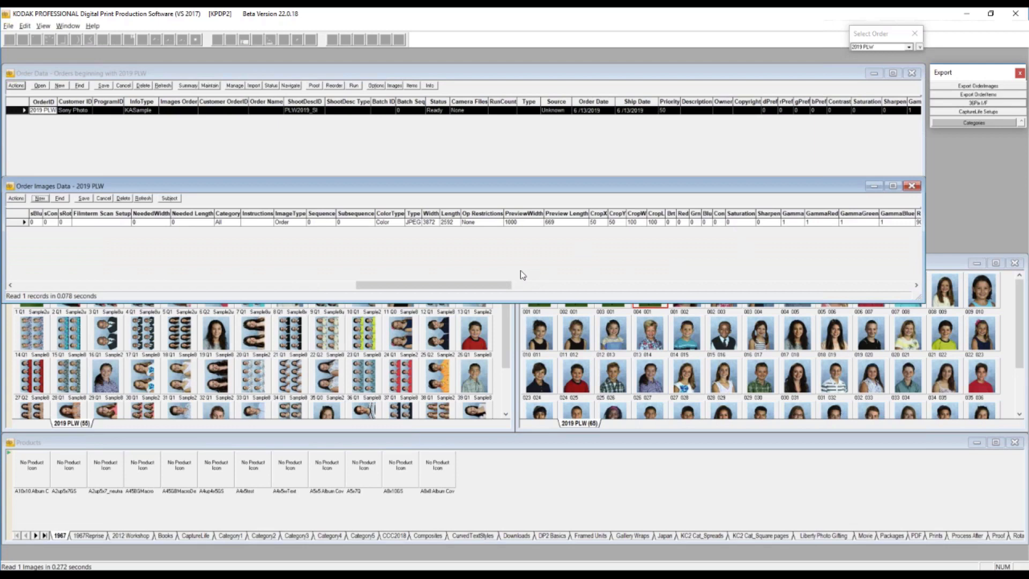
pyautogui.click(912, 186)
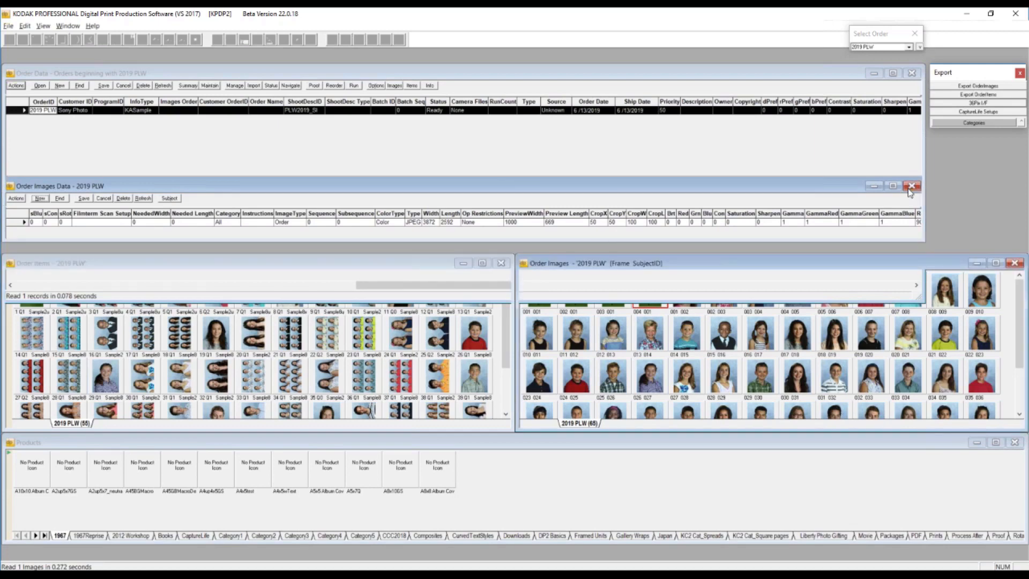
# - Set the crop color to blue (0, 0, 255) from the frame 014 order image and accept the head alignment color
pyautogui.click(684, 332)
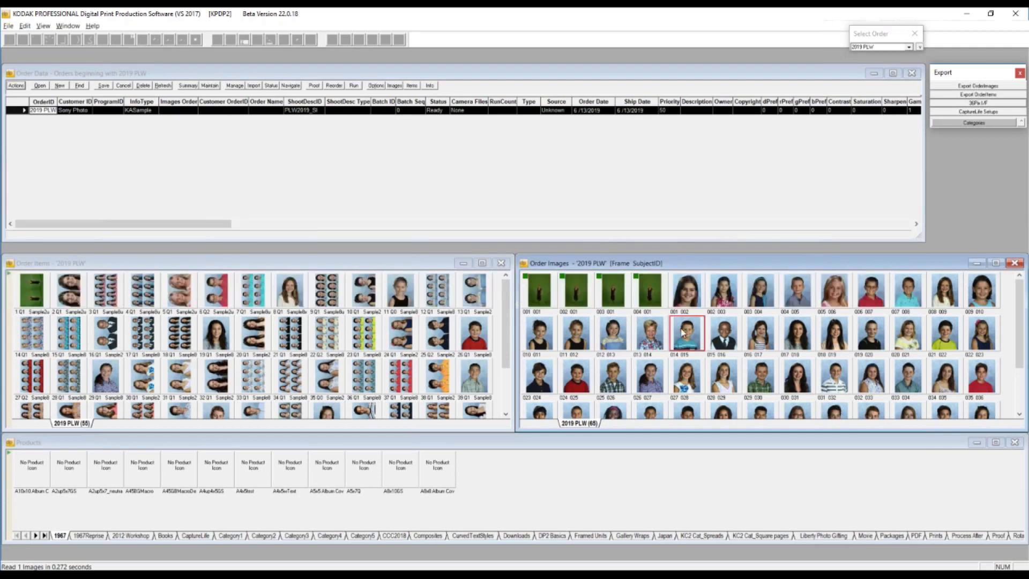
pyautogui.rightClick(683, 332)
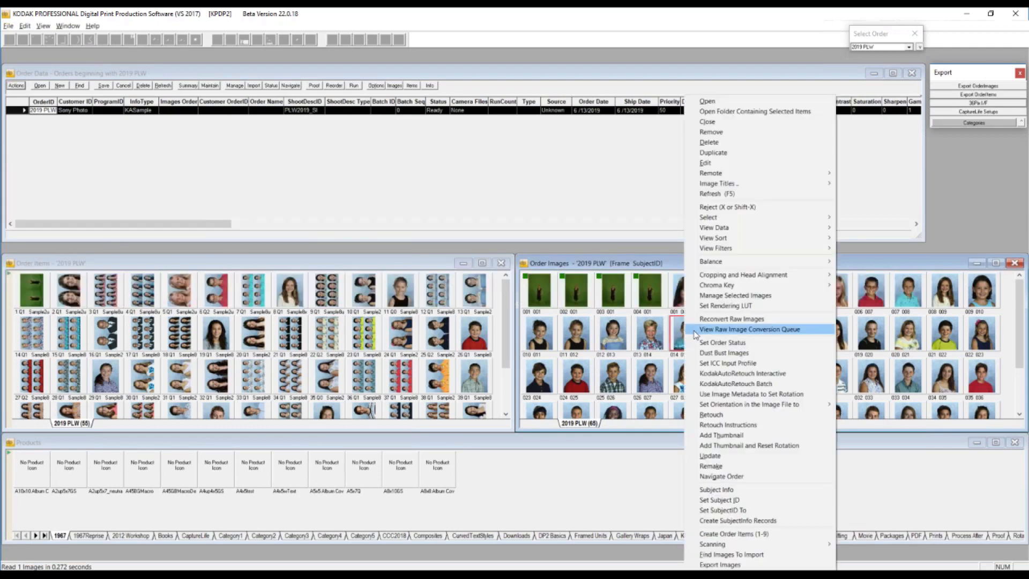
pyautogui.moveTo(824, 274)
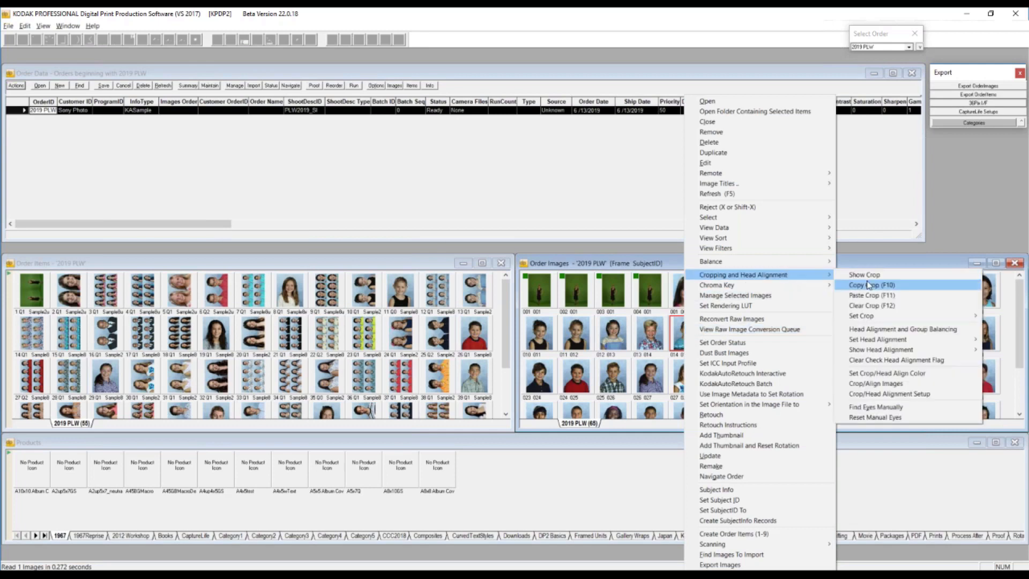
pyautogui.click(914, 375)
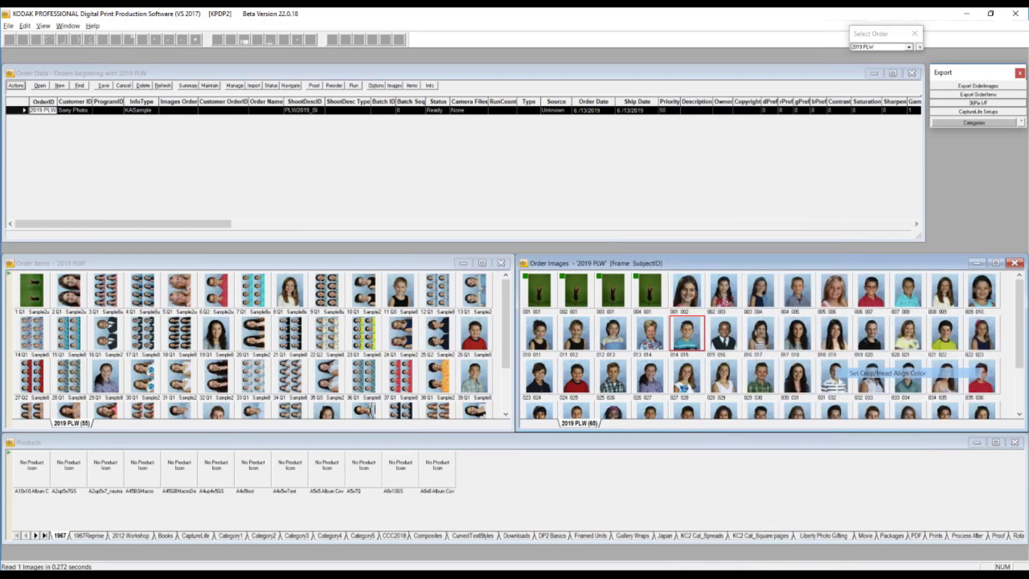
pyautogui.click(458, 270)
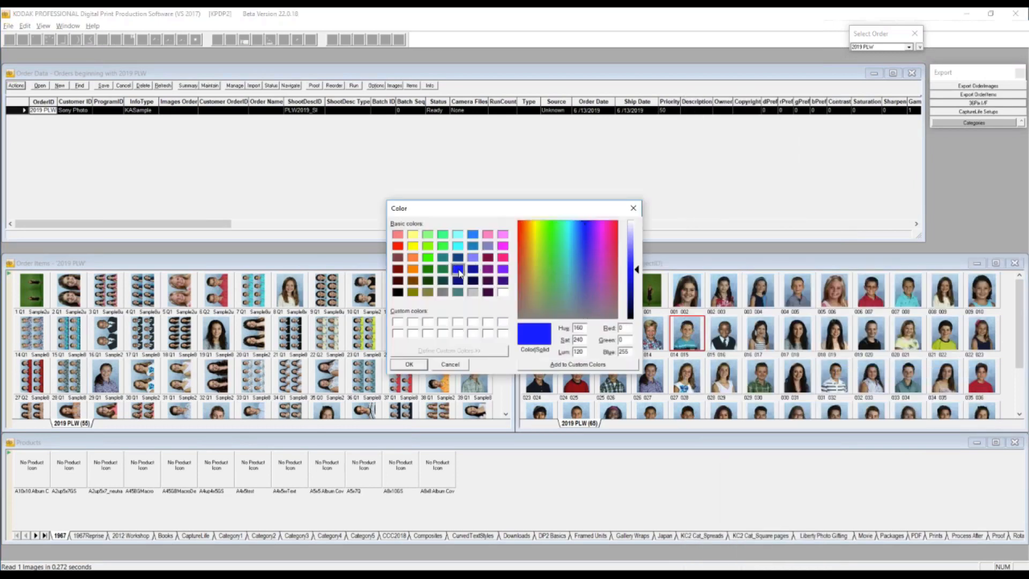
pyautogui.click(409, 365)
pyautogui.click(409, 365)
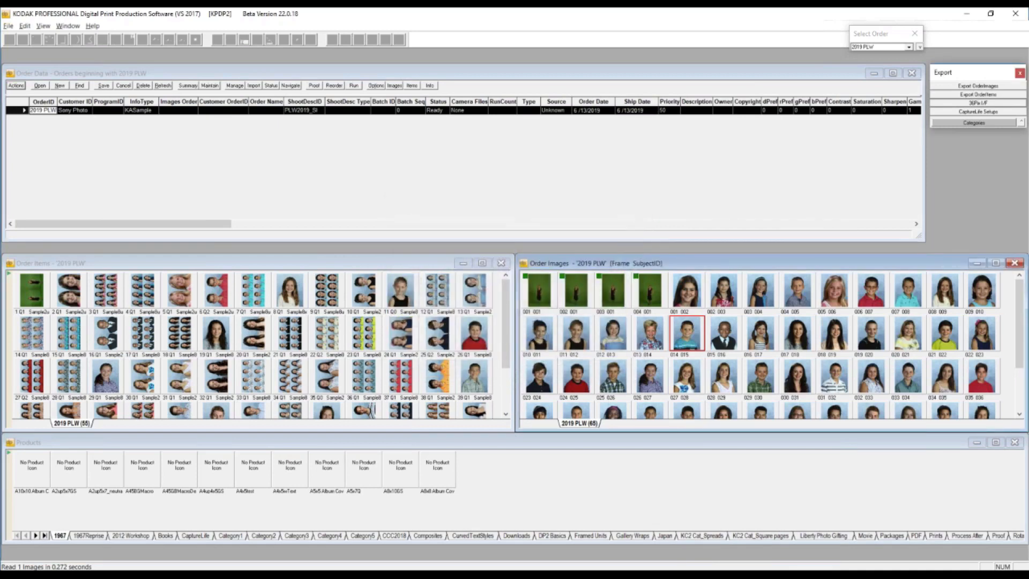
# - Check the crop rectangle on the enlarged frame 014 image, close it, and show crops on the order image thumbnails
pyautogui.doubleClick(674, 339)
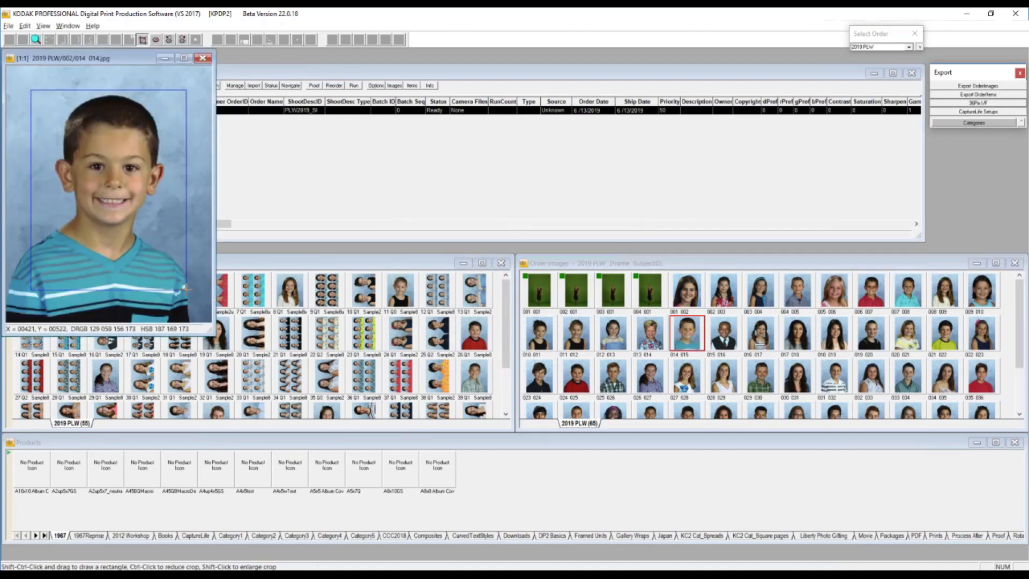
pyautogui.click(201, 59)
pyautogui.rightClick(688, 335)
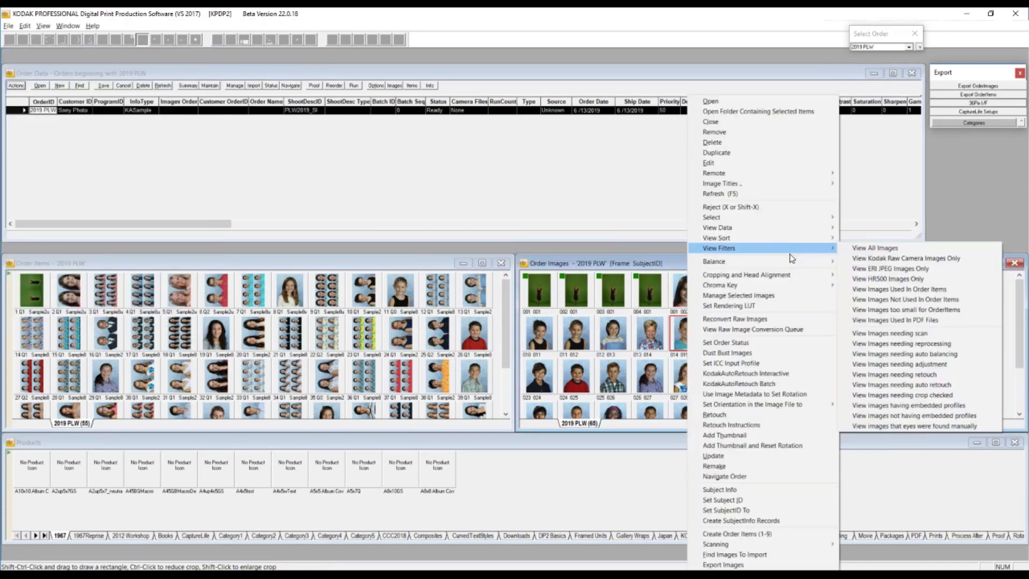
pyautogui.moveTo(809, 275)
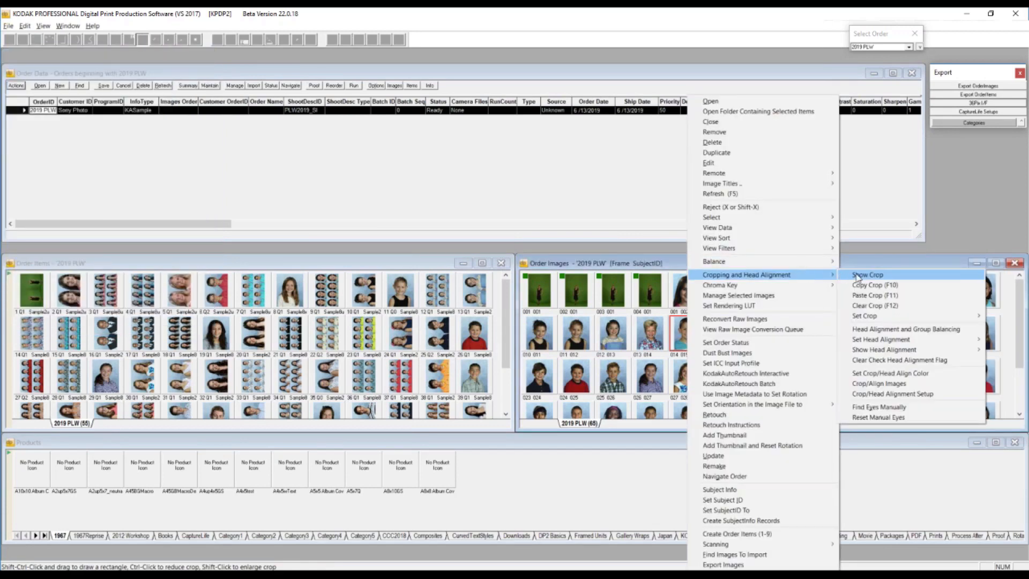
pyautogui.click(858, 276)
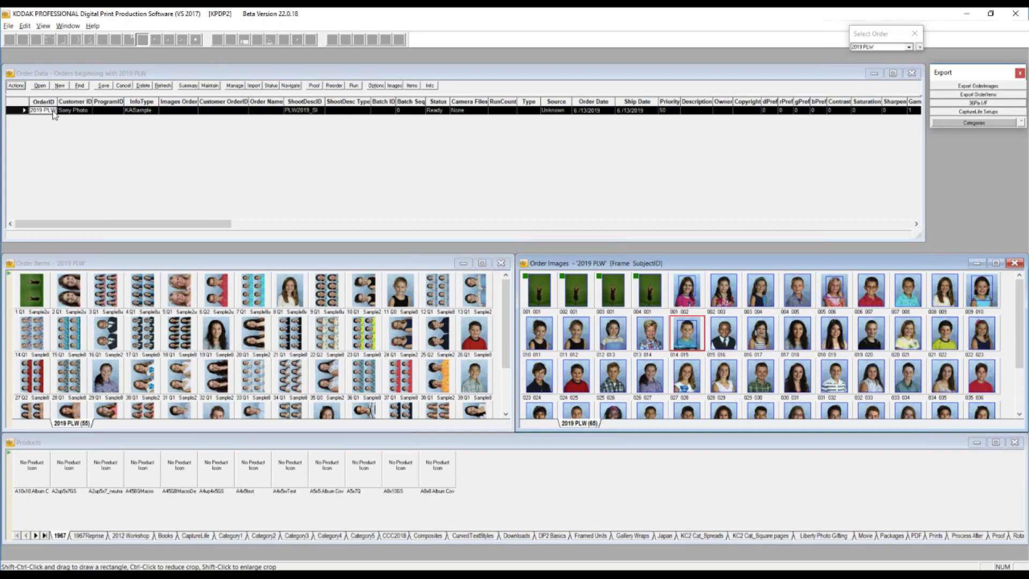
# - Review the system, workstation and user color overrides in Crop/Head Alignment Settings, and close the dialog
pyautogui.click(24, 26)
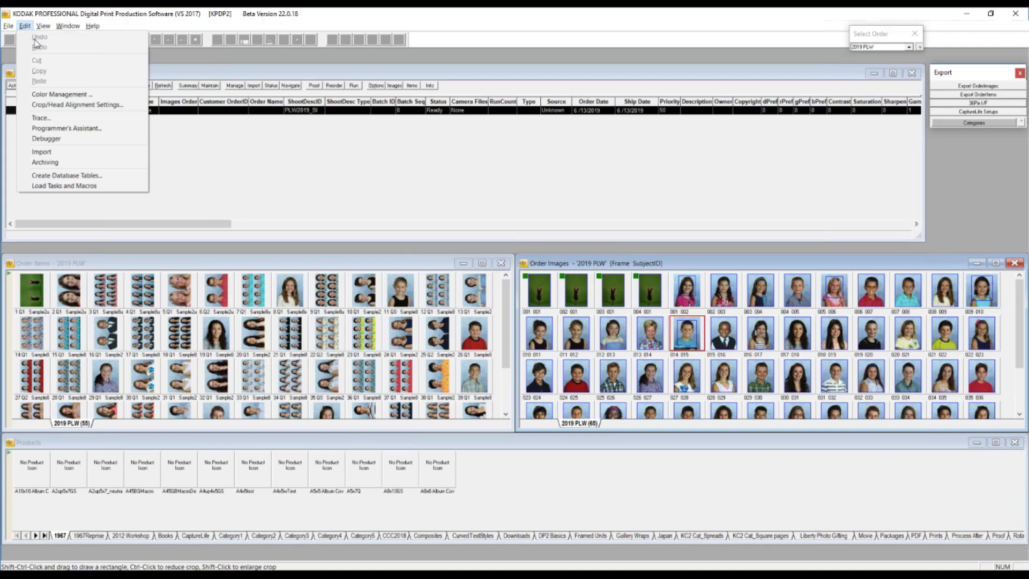
pyautogui.click(66, 105)
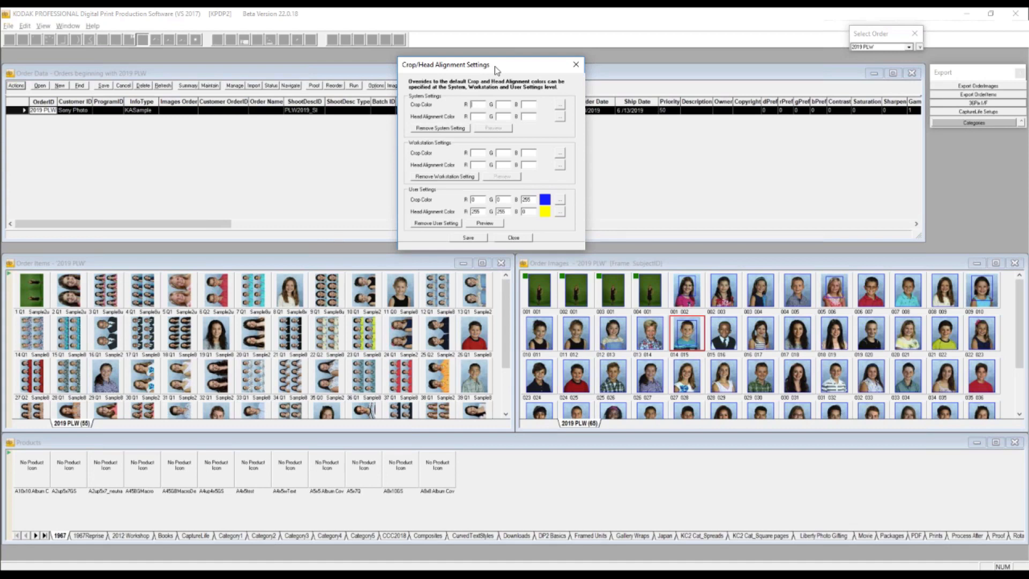
pyautogui.click(576, 66)
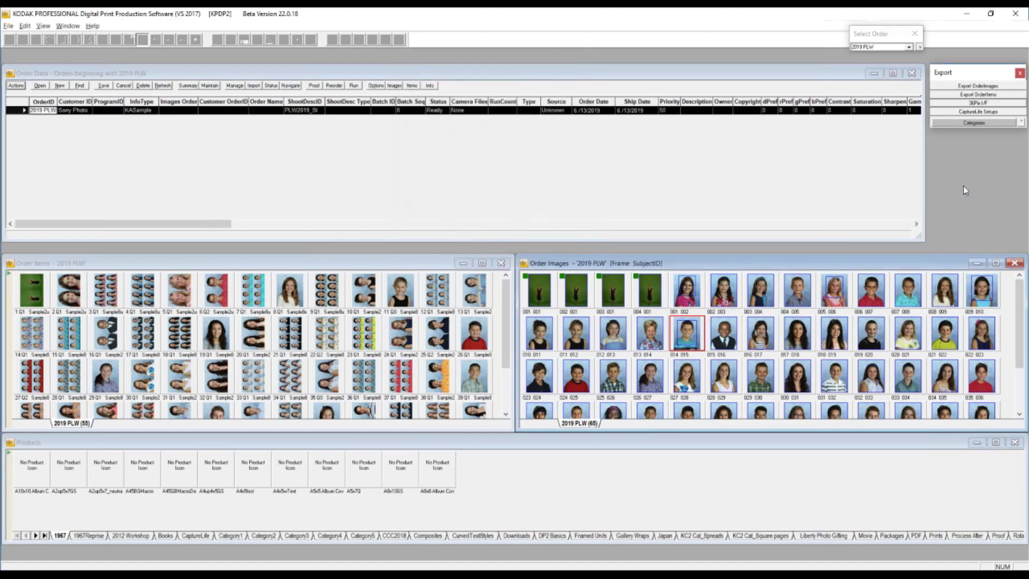
# - Open System Settings from the Admin category to view the system setting data, and close it
pyautogui.click(982, 125)
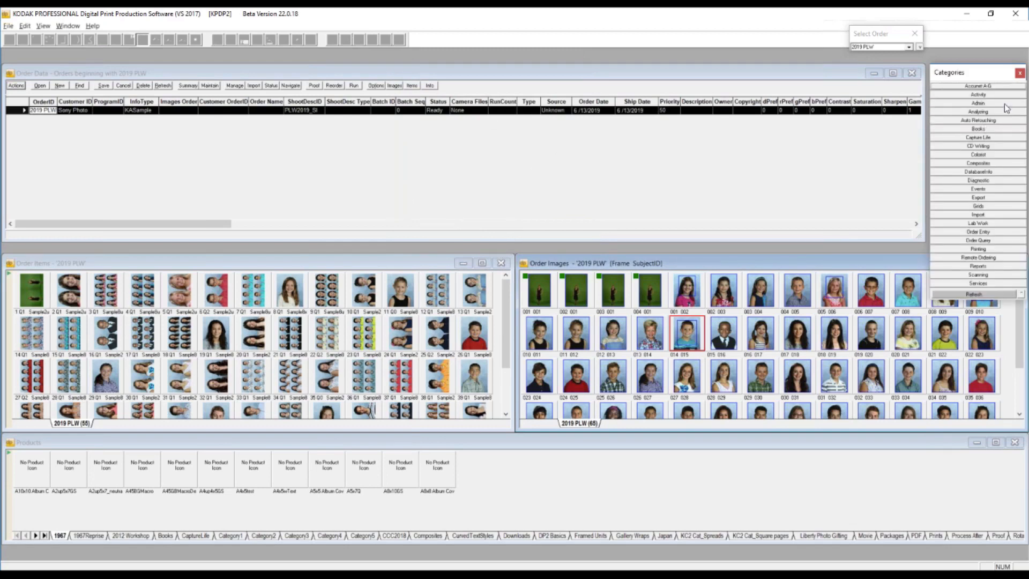
pyautogui.click(1004, 104)
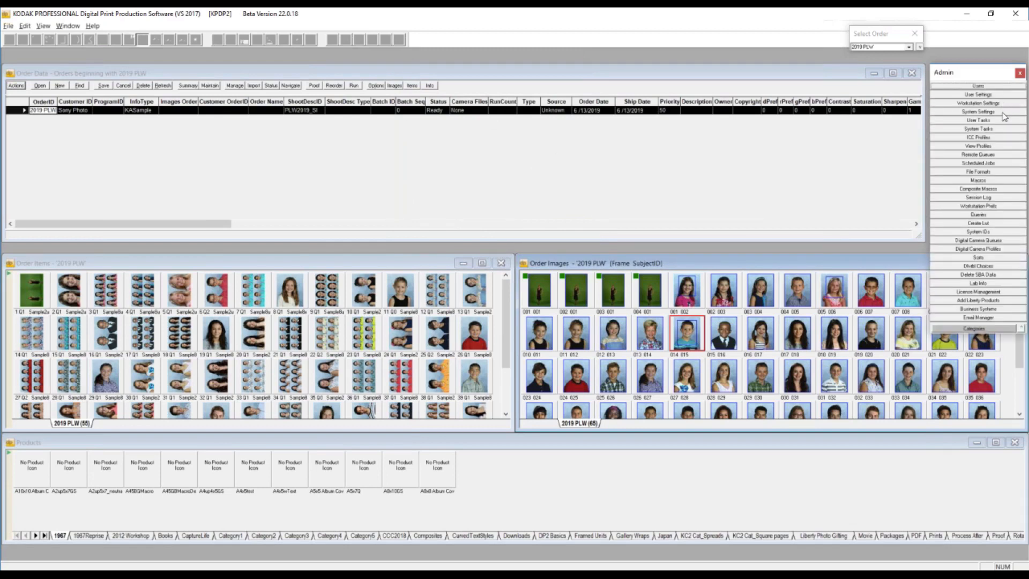
pyautogui.click(1002, 112)
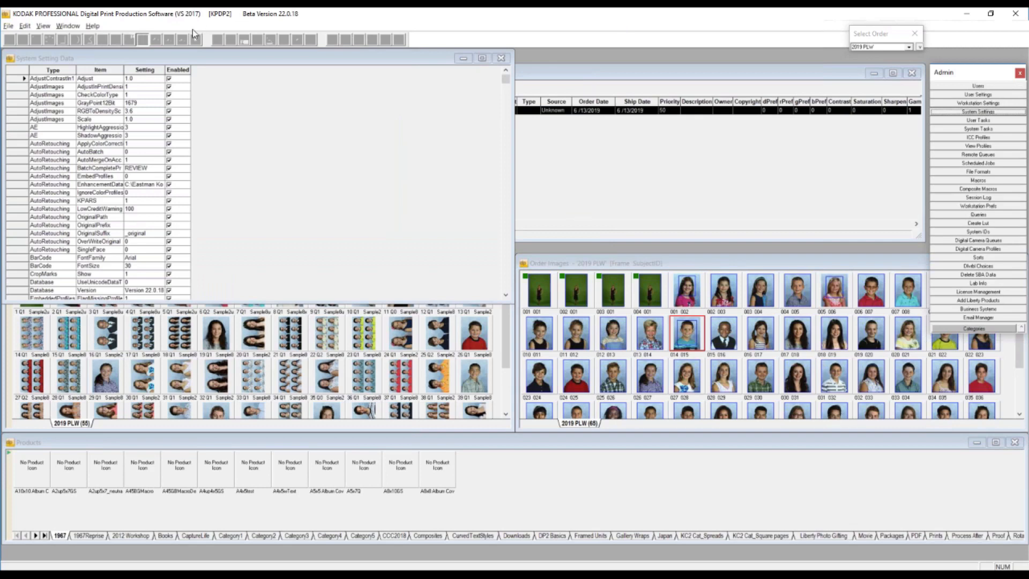
pyautogui.moveTo(203, 63); pyautogui.dragTo(592, 71)
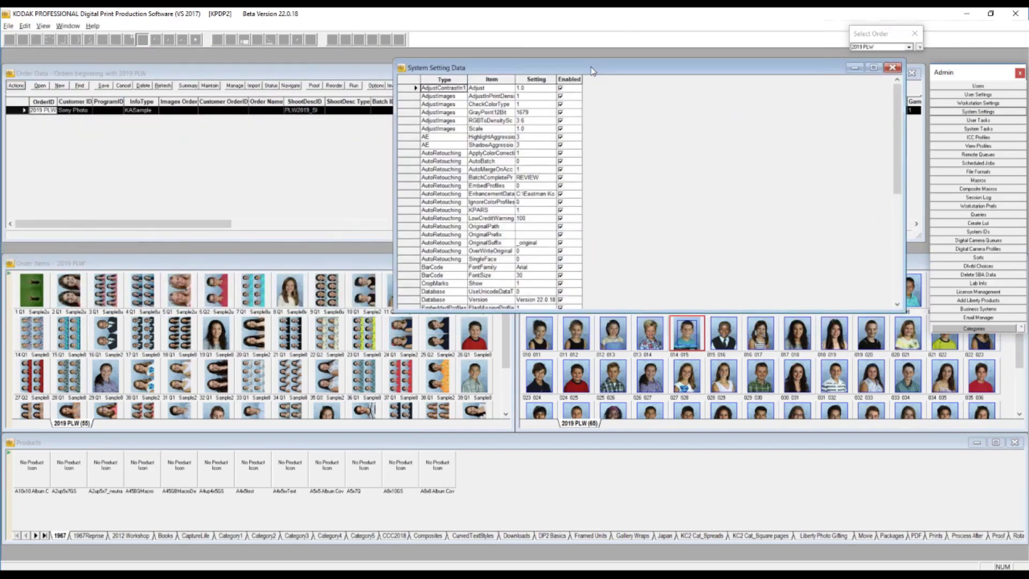
pyautogui.click(893, 68)
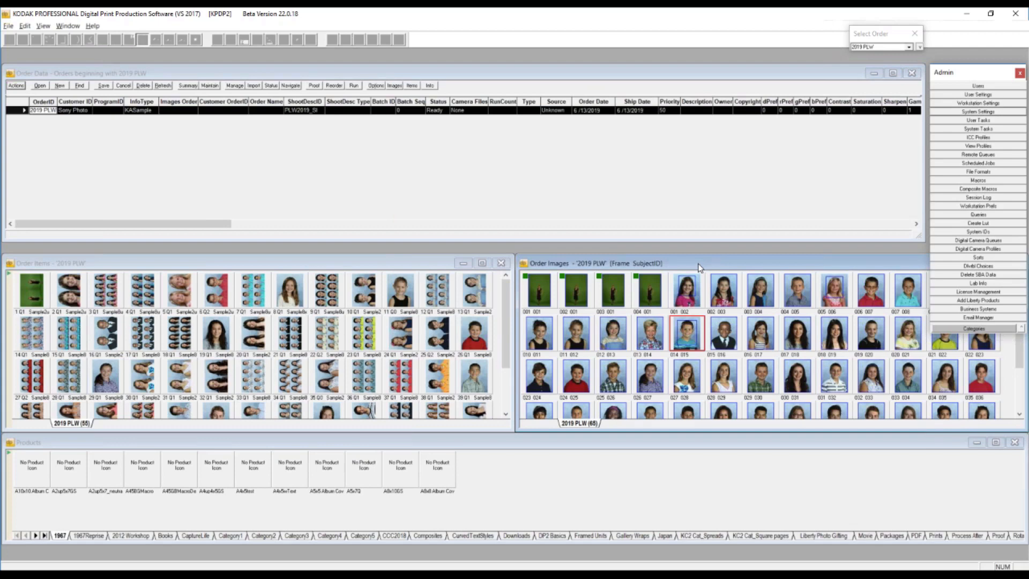
# - View the order items by workflow for the frame 011 image in 2019 PLW, and close the resulting window
pyautogui.rightClick(576, 331)
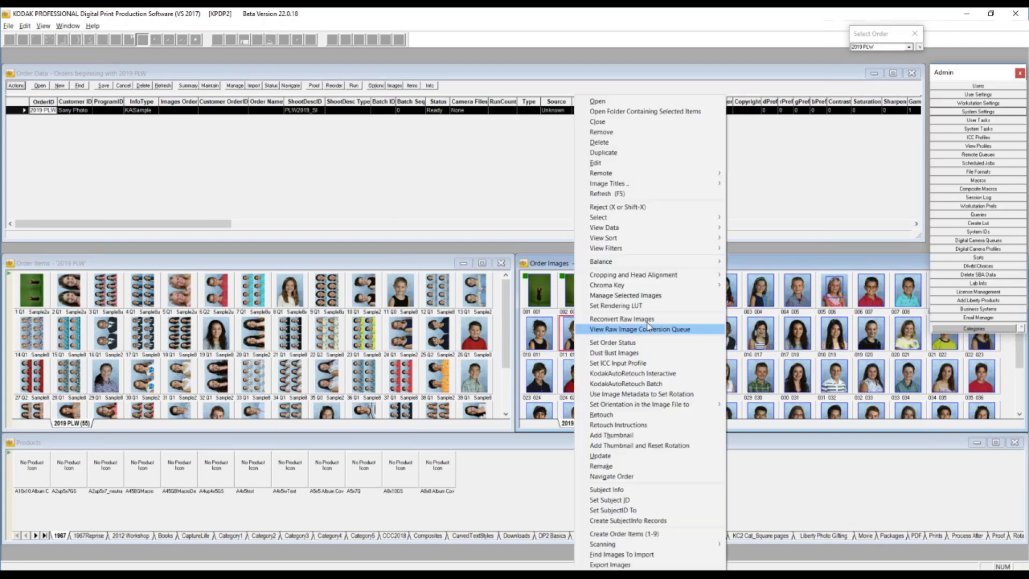
pyautogui.moveTo(712, 232)
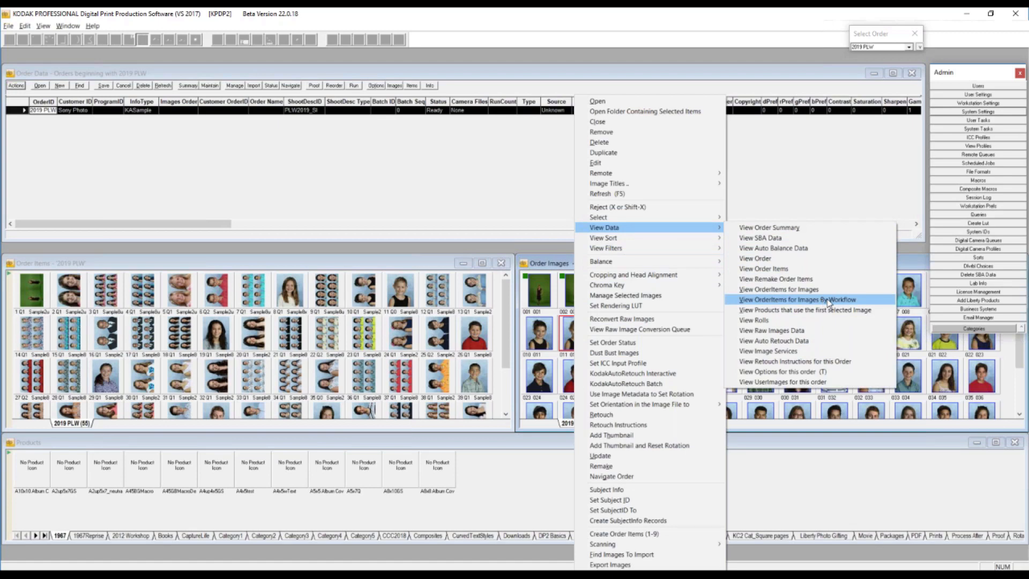
pyautogui.click(830, 303)
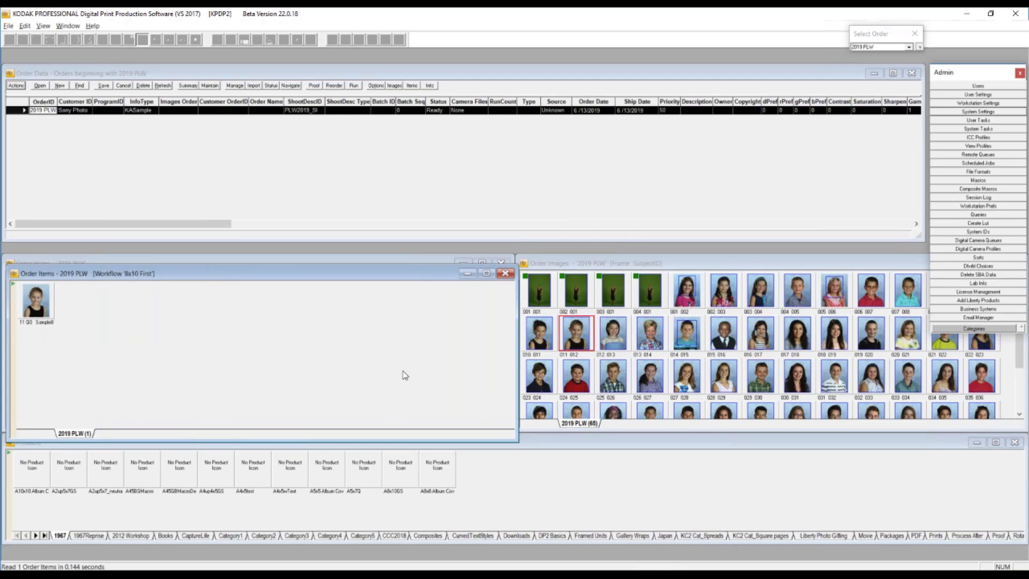
pyautogui.click(505, 274)
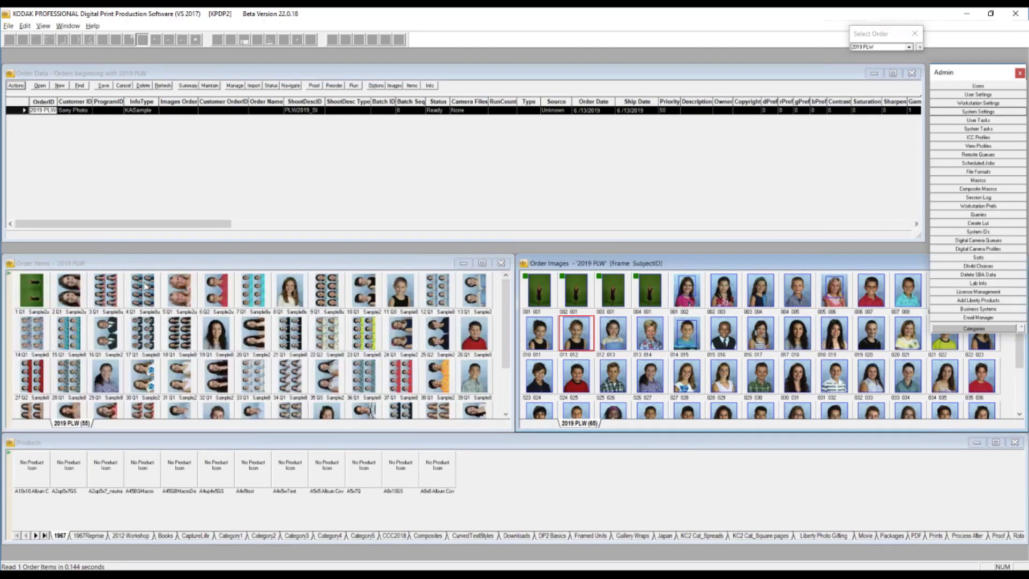
# - View the OrderItemImages records from the second order item in 2019 PLW, and close the table
pyautogui.click(75, 295)
pyautogui.rightClick(75, 294)
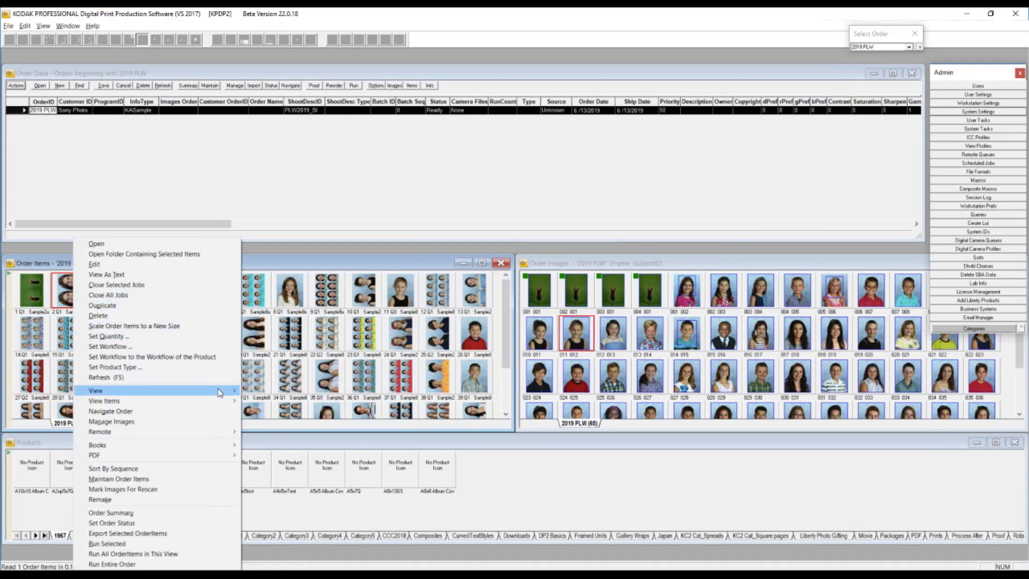
pyautogui.moveTo(225, 391)
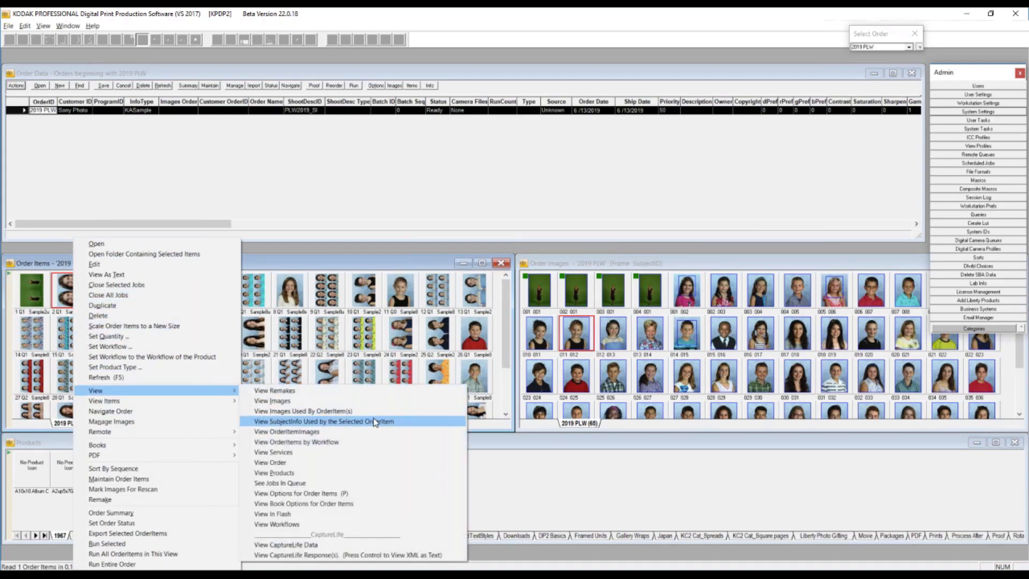
pyautogui.click(308, 433)
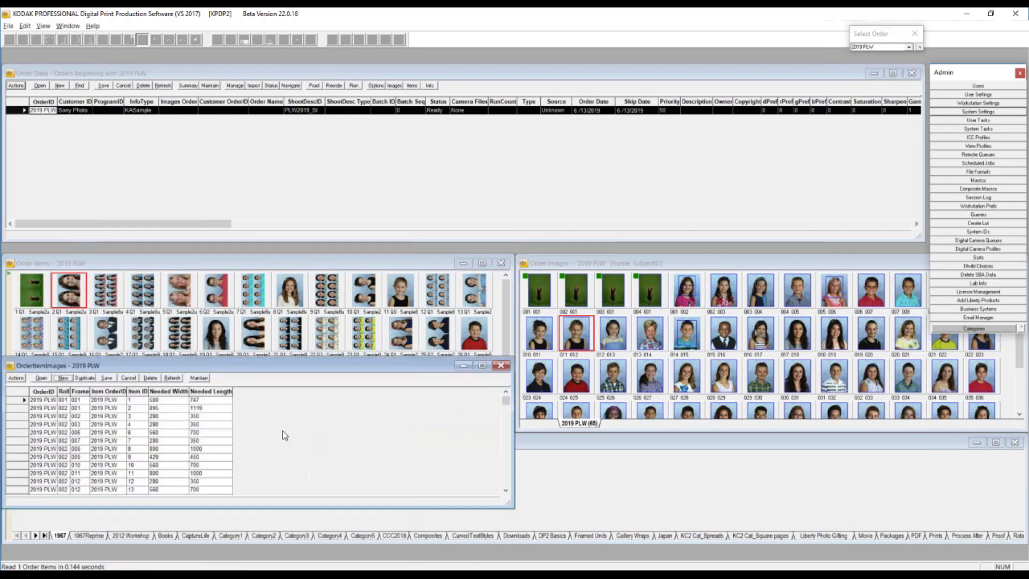
pyautogui.moveTo(261, 370); pyautogui.dragTo(439, 120)
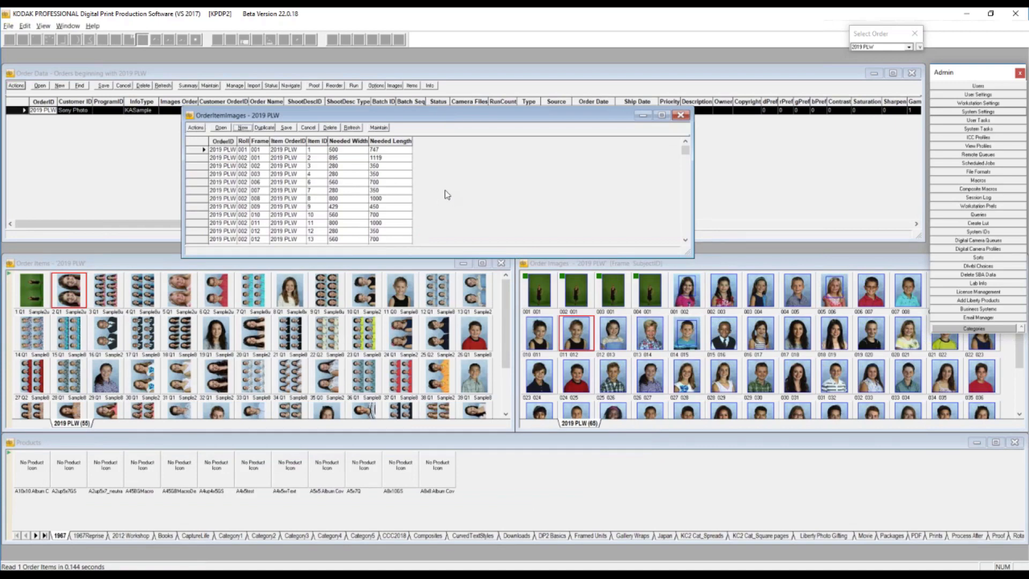
pyautogui.click(681, 117)
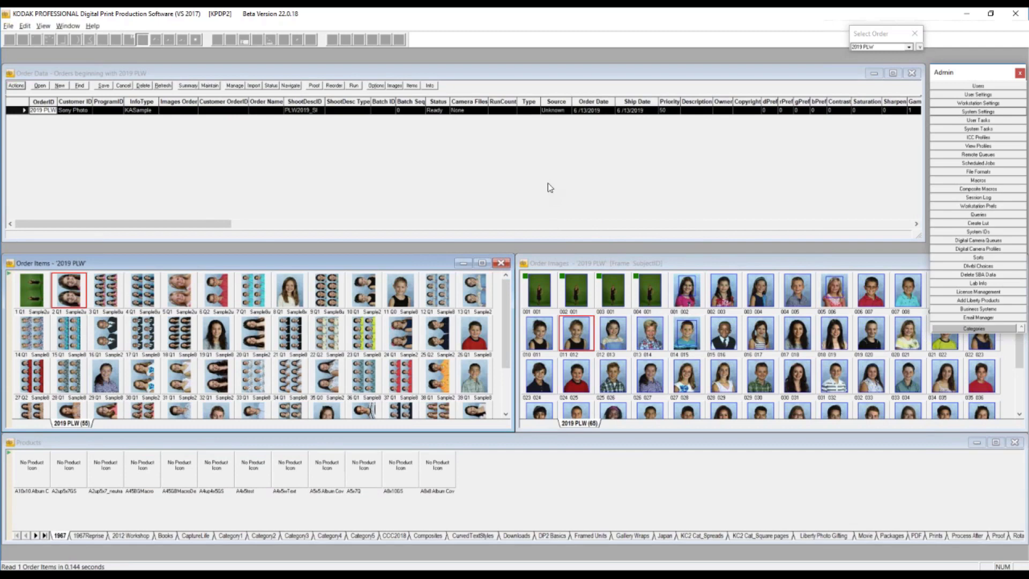
# - Expand the Select Order commands and open Export Images for order 2019 PLW
pyautogui.click(869, 36)
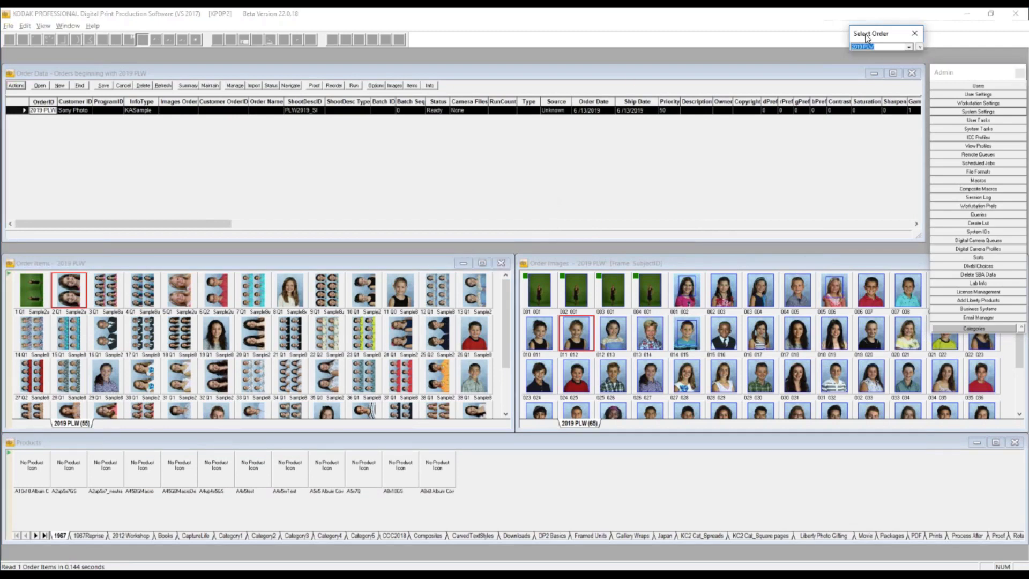
pyautogui.click(920, 49)
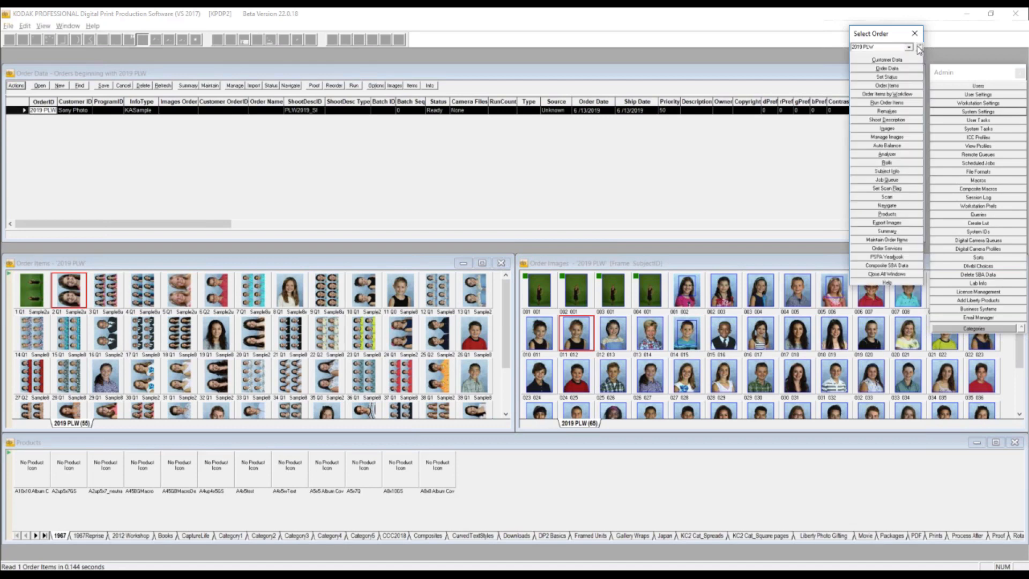
pyautogui.click(911, 223)
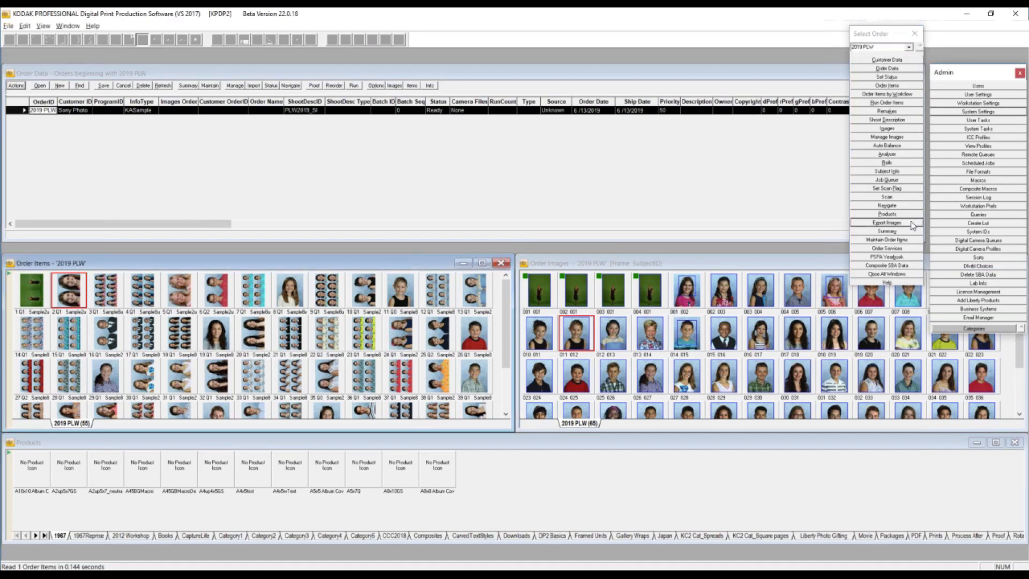
# - Select KASampleOrder as the order, open Export Images for it, and close the export windows
pyautogui.click(909, 48)
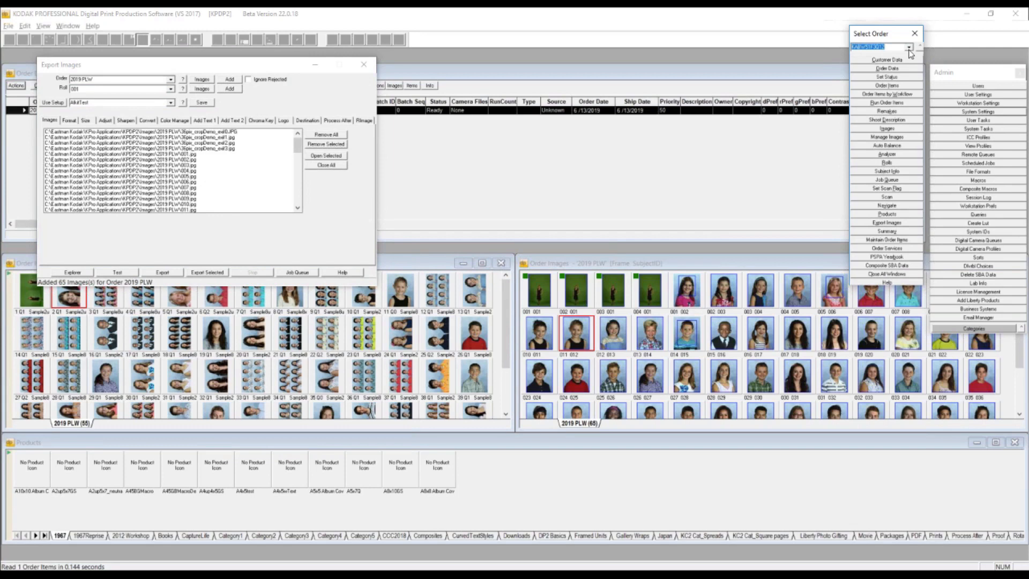
pyautogui.click(909, 49)
pyautogui.click(907, 58)
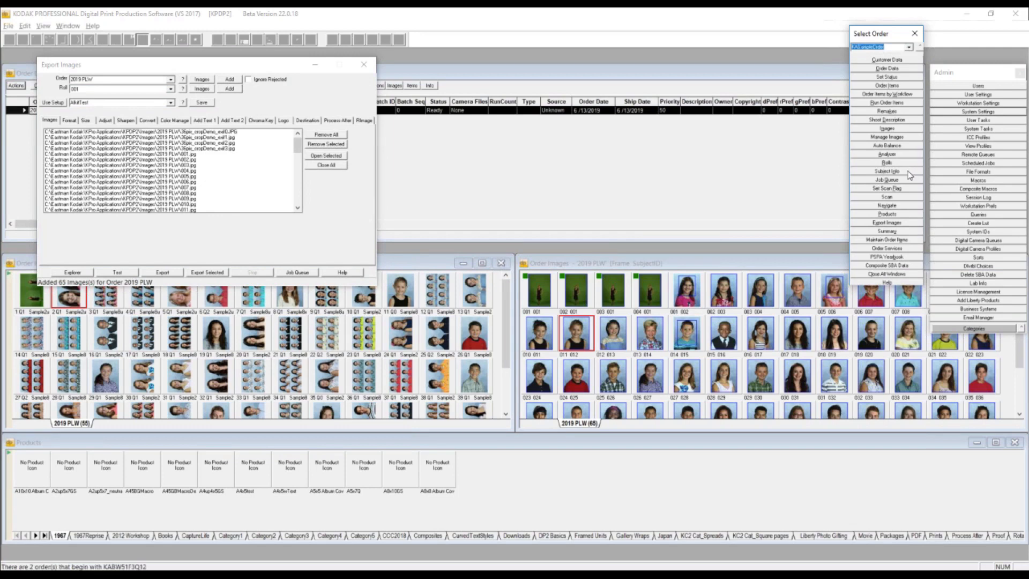
pyautogui.click(909, 224)
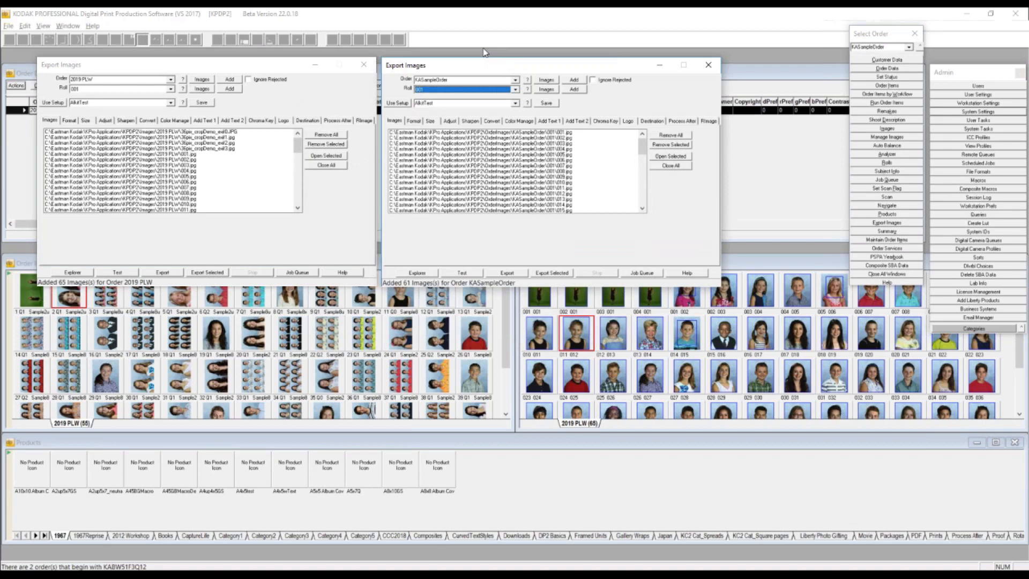
pyautogui.click(706, 66)
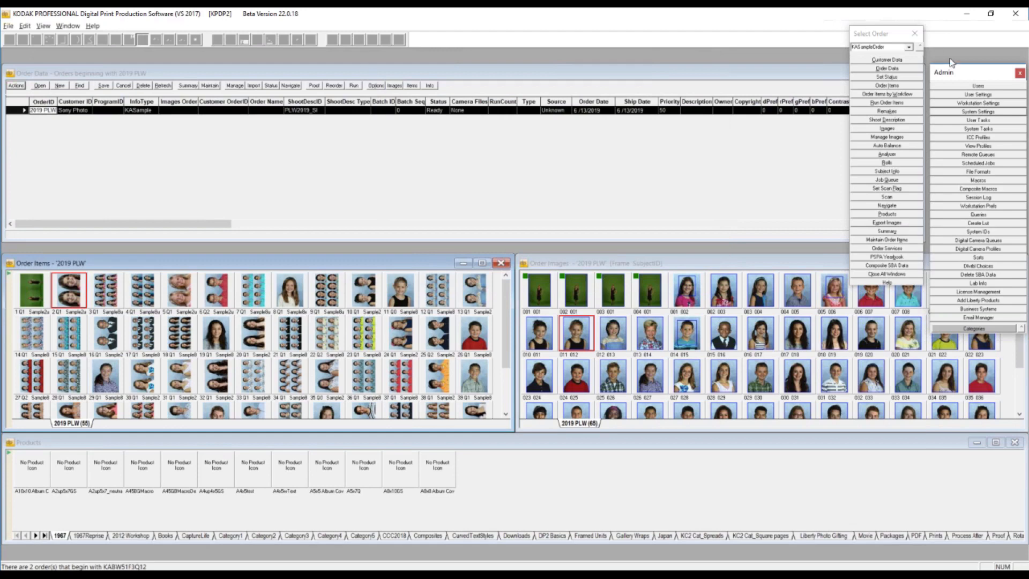
# - Open the order data, order items and images of KASampleOrder
pyautogui.click(921, 48)
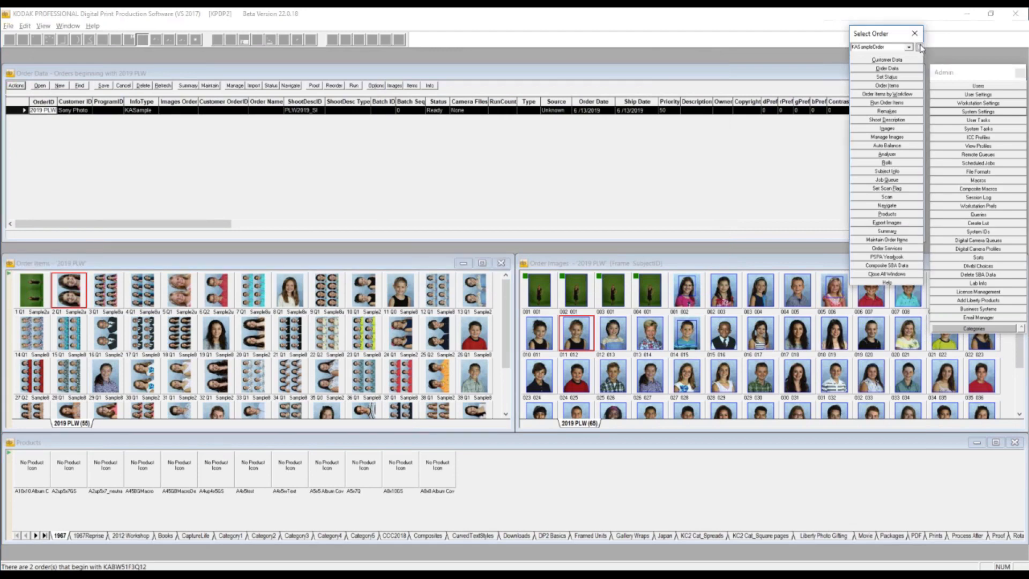
pyautogui.click(909, 68)
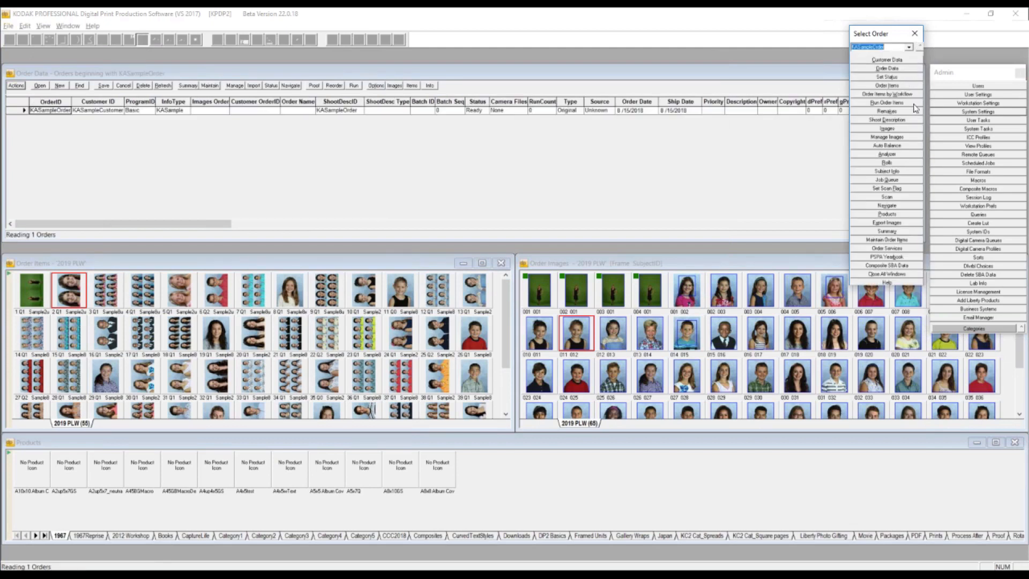
pyautogui.click(912, 85)
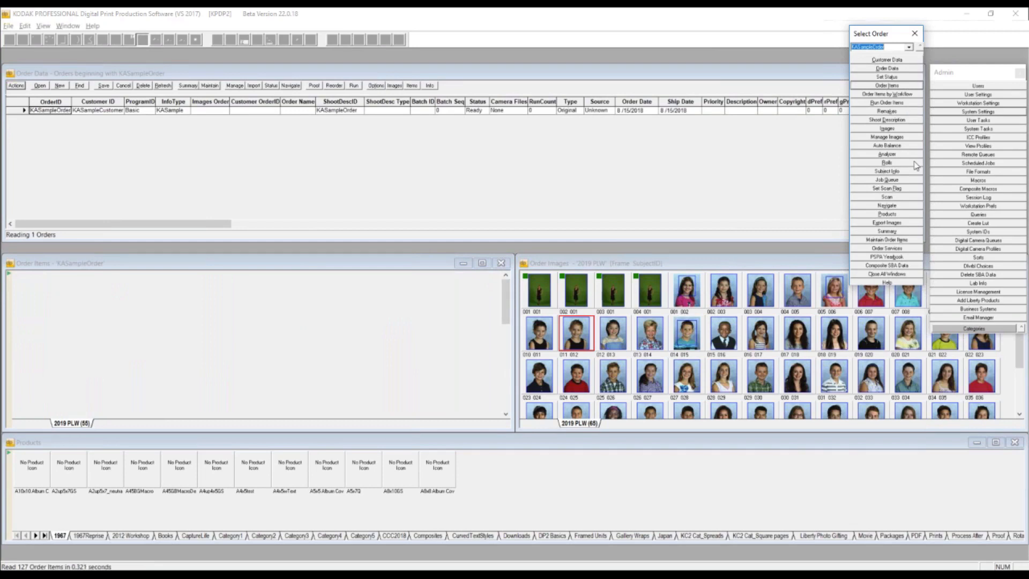
pyautogui.click(907, 130)
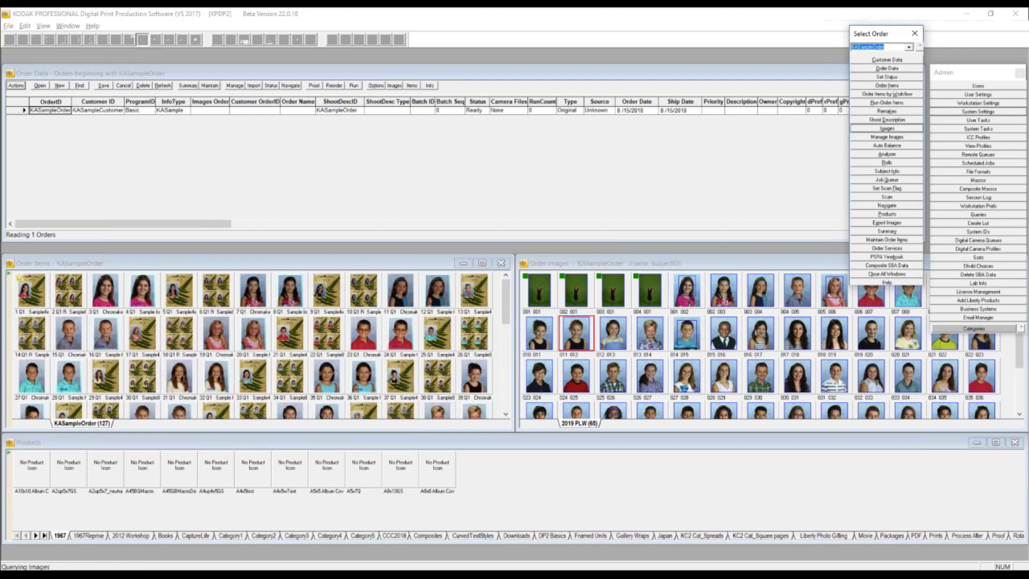
# - Review the actions available for KASampleOrder in Order Data, including Open Order by Workflow, and dismiss the list
pyautogui.click(173, 266)
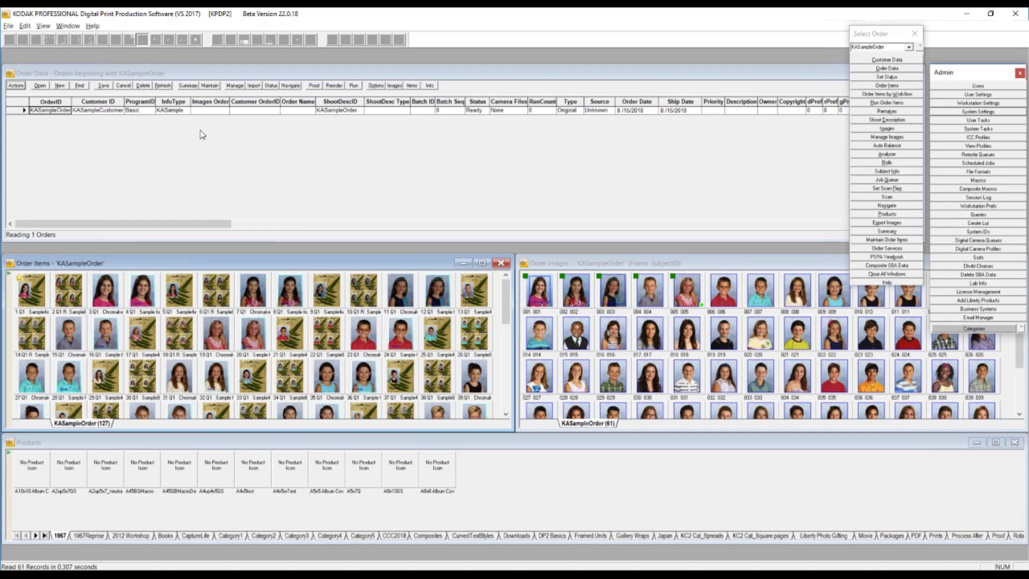
pyautogui.click(91, 75)
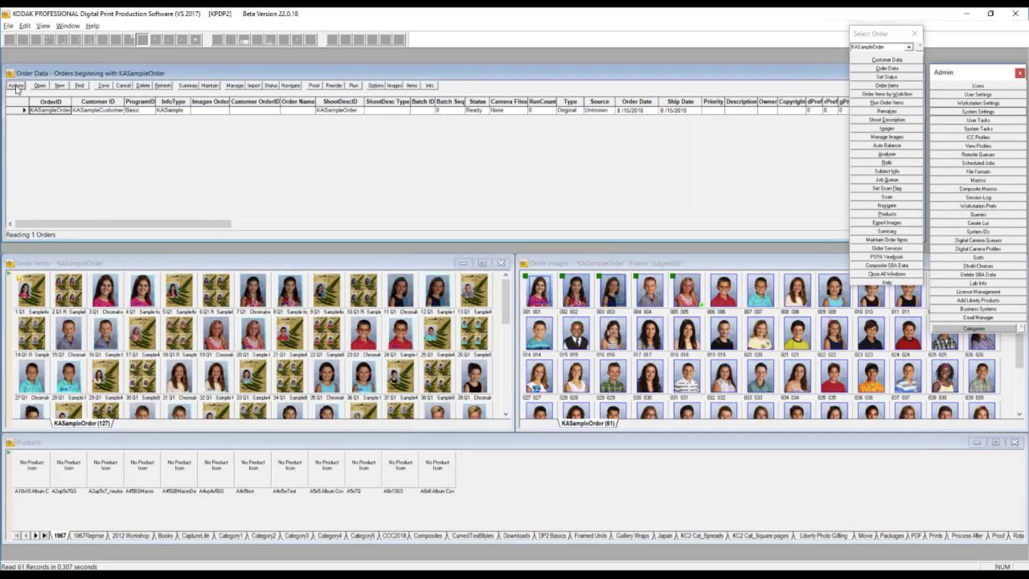
pyautogui.click(16, 86)
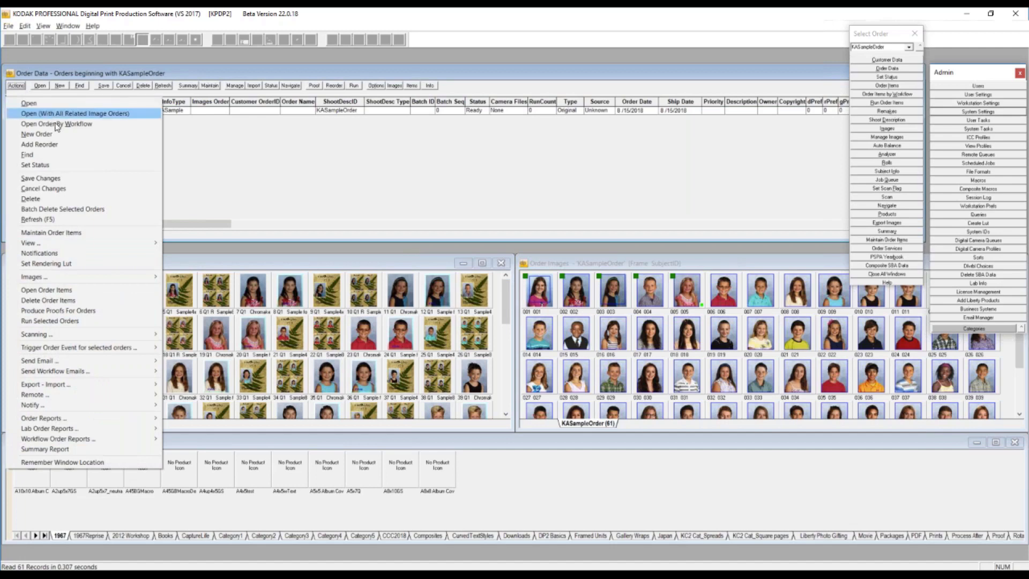
pyautogui.click(321, 193)
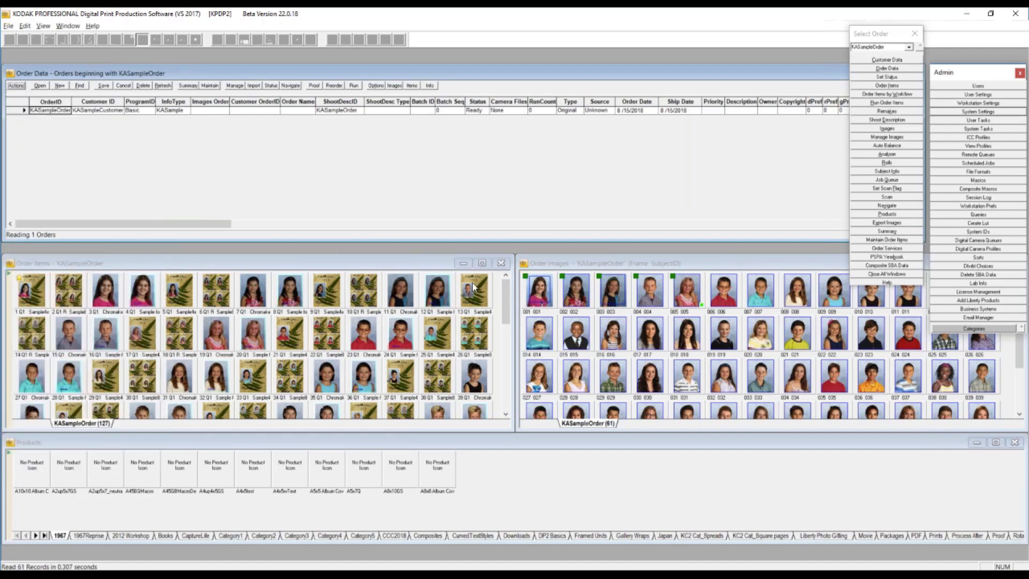
# - Open the product data of the A8x8 Album Cover product, check its Workflow field, and close the record
pyautogui.rightClick(439, 482)
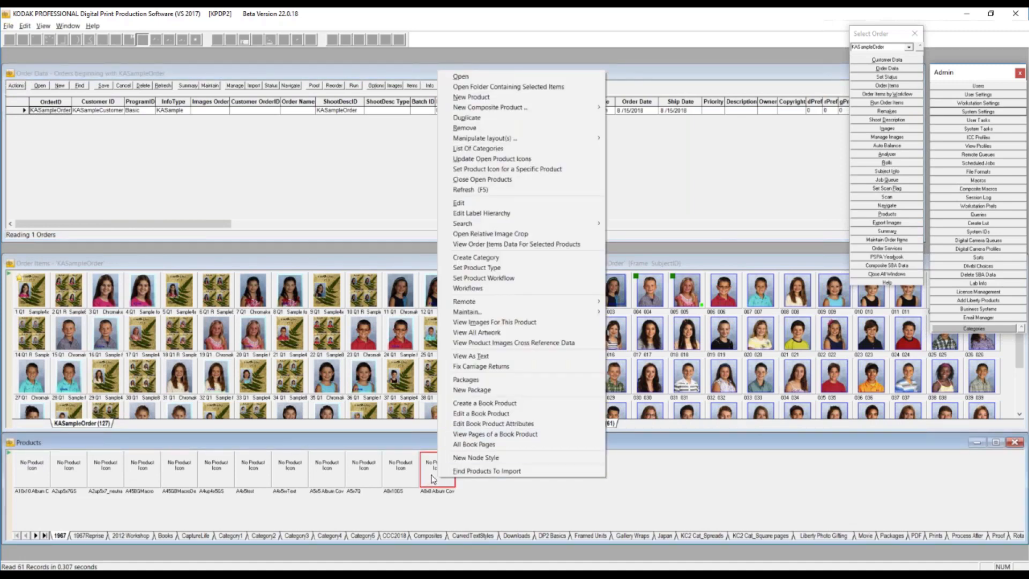
pyautogui.click(466, 203)
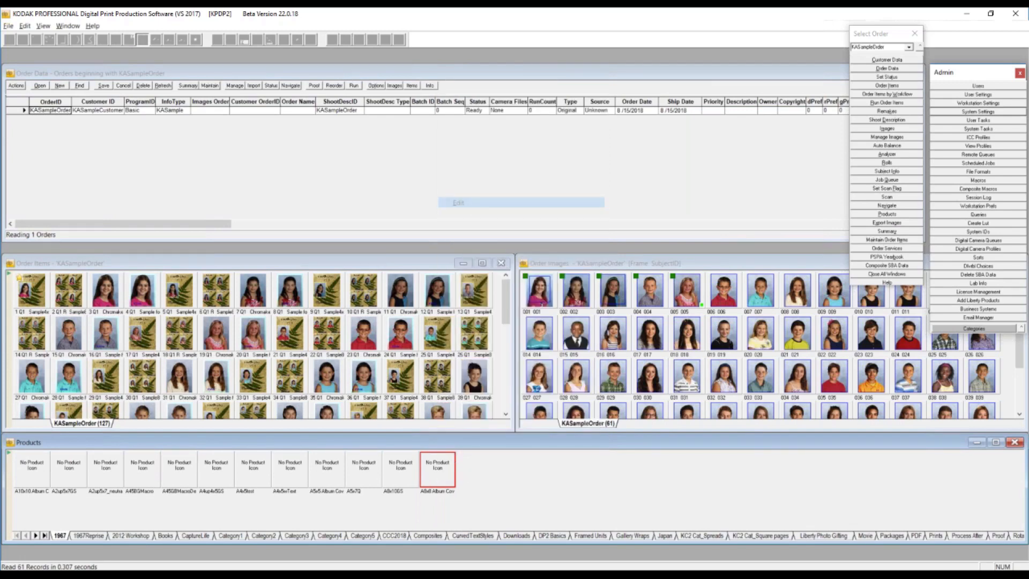
pyautogui.click(617, 335)
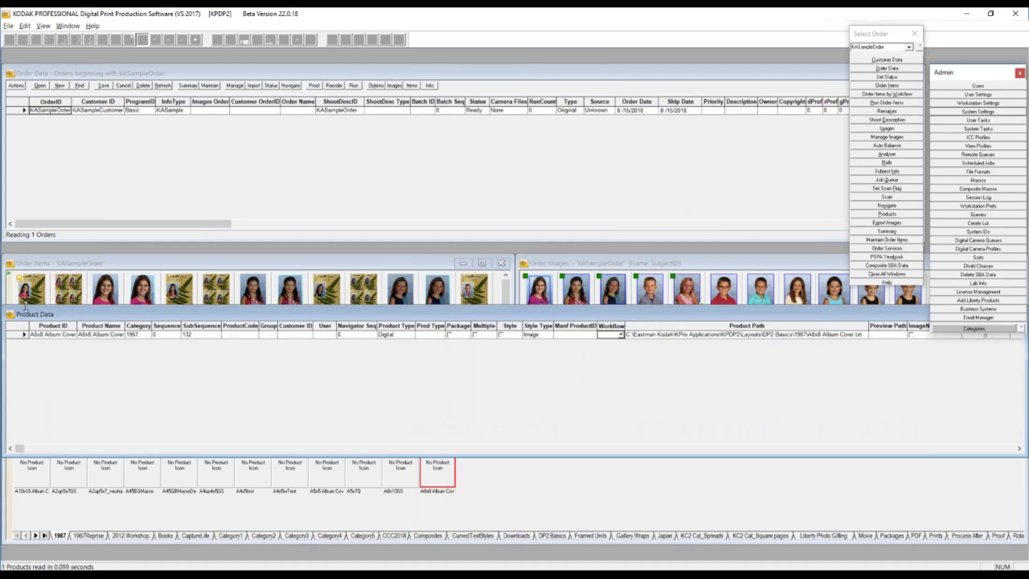
pyautogui.click(13, 320)
pyautogui.click(24, 329)
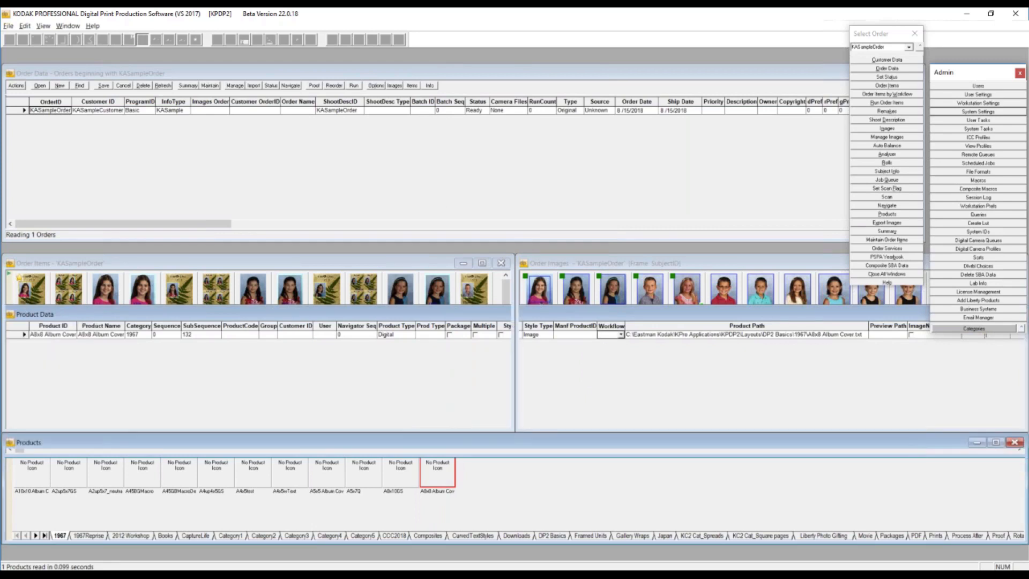
# - View the list of Workflows from the A8x8 Album Cover product, and close it
pyautogui.rightClick(440, 470)
pyautogui.moveTo(553, 304)
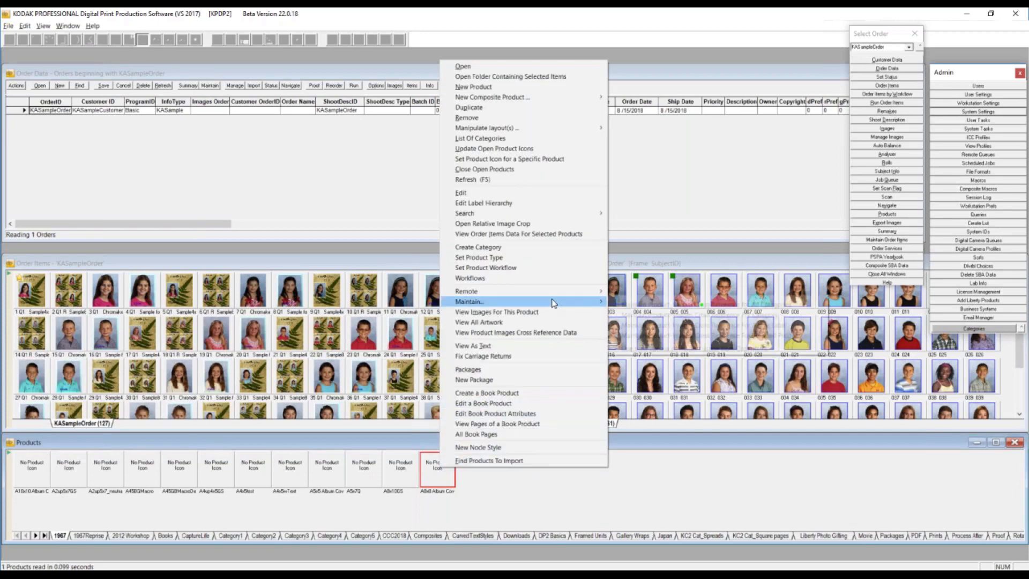
pyautogui.click(502, 279)
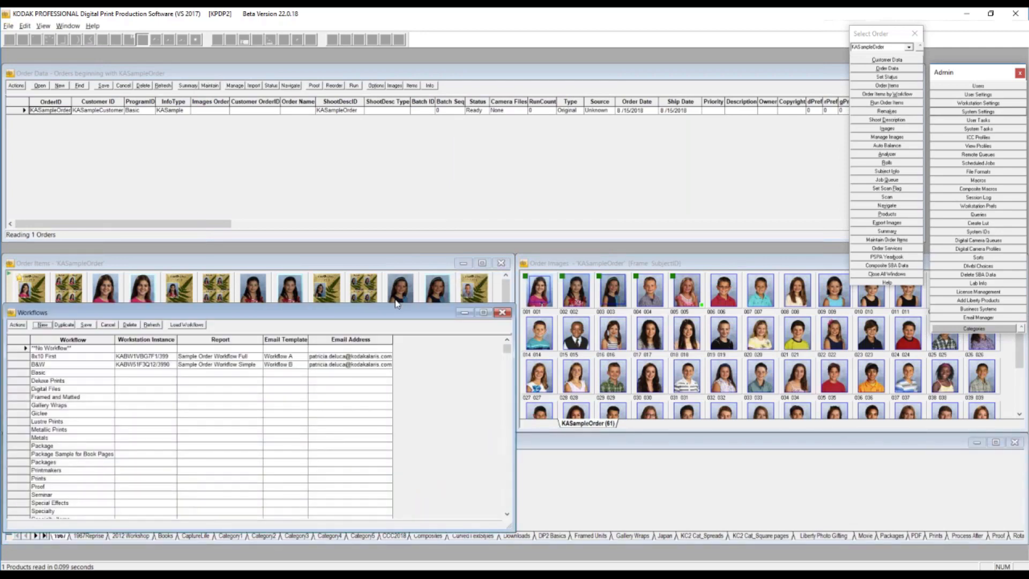
pyautogui.moveTo(367, 314); pyautogui.dragTo(682, 98)
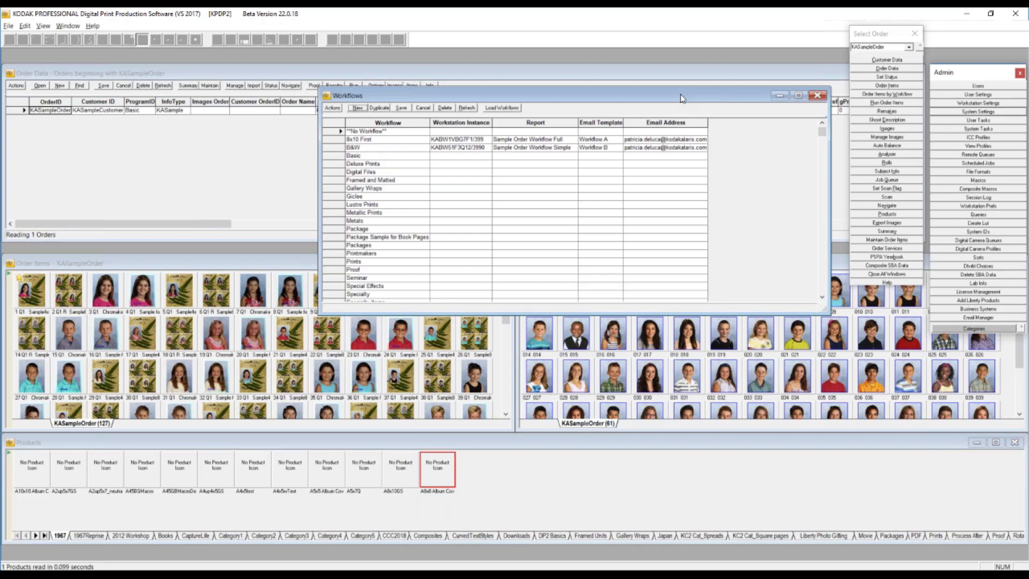
pyautogui.click(818, 96)
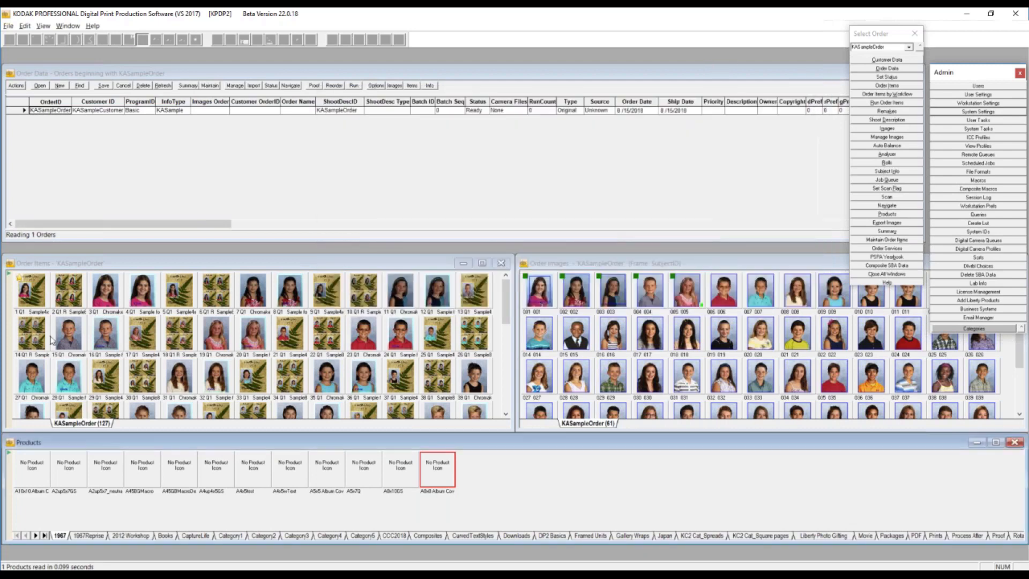
# - Filter the KASampleOrder order items by the Standard Prints, Basic and Package workflows, and show all order items again
pyautogui.click(9, 455)
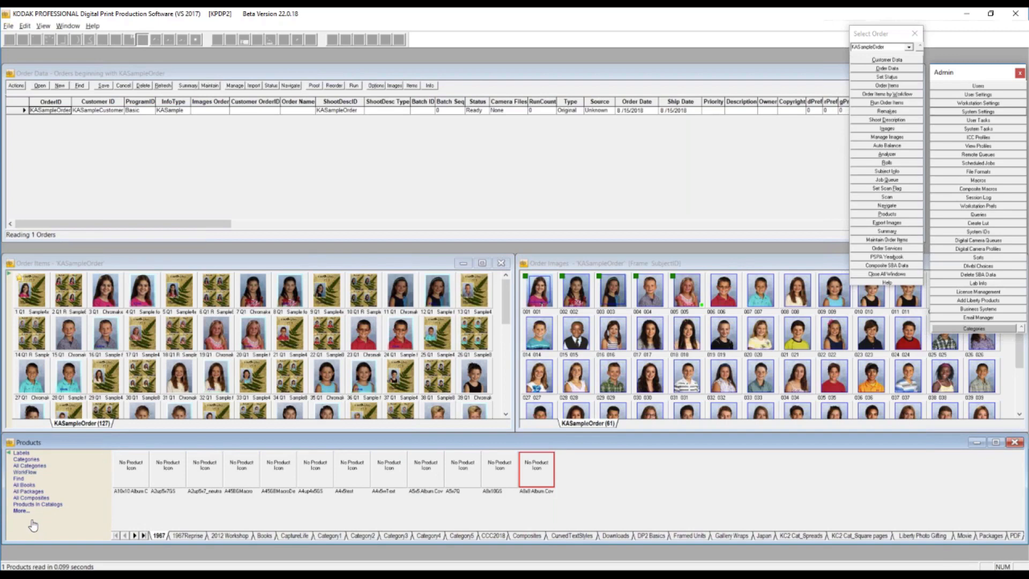
pyautogui.click(9, 279)
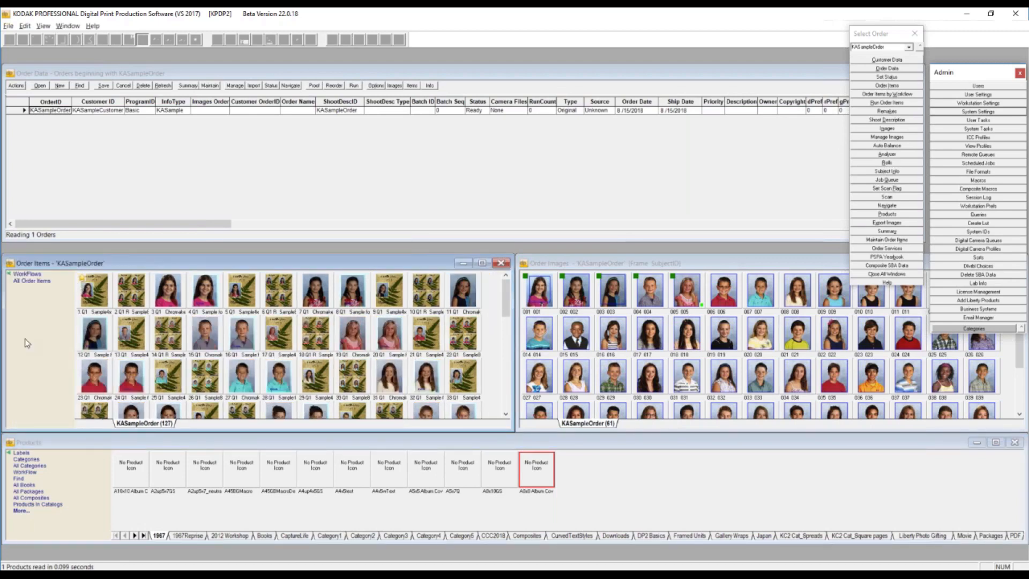
pyautogui.click(32, 275)
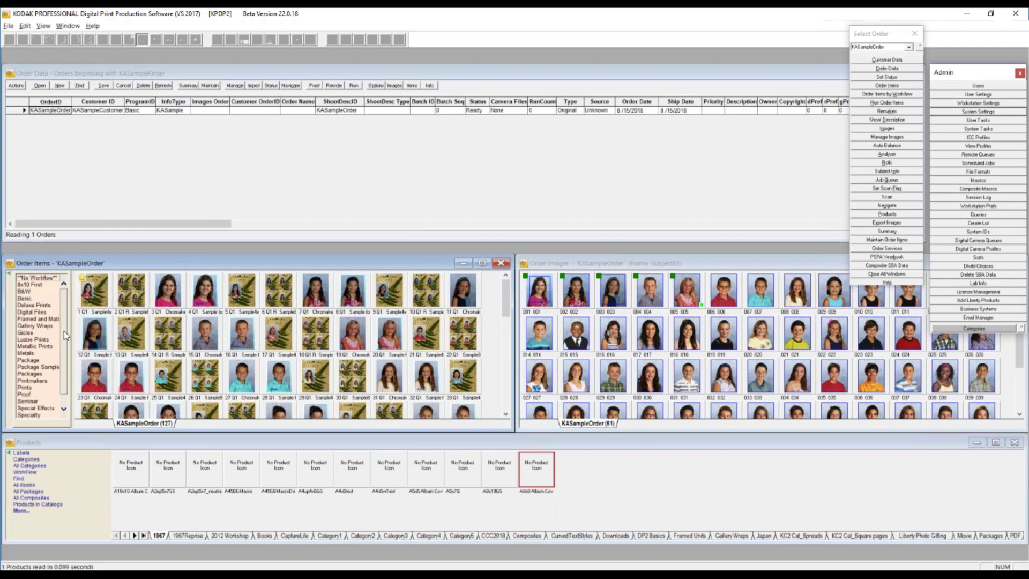
pyautogui.scroll(-1, 64, 330)
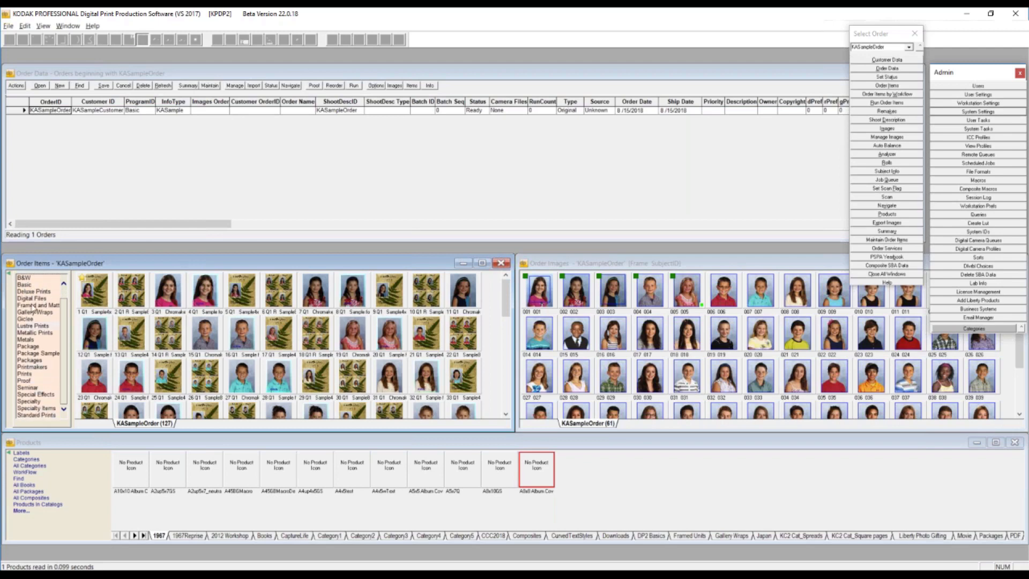
pyautogui.click(25, 414)
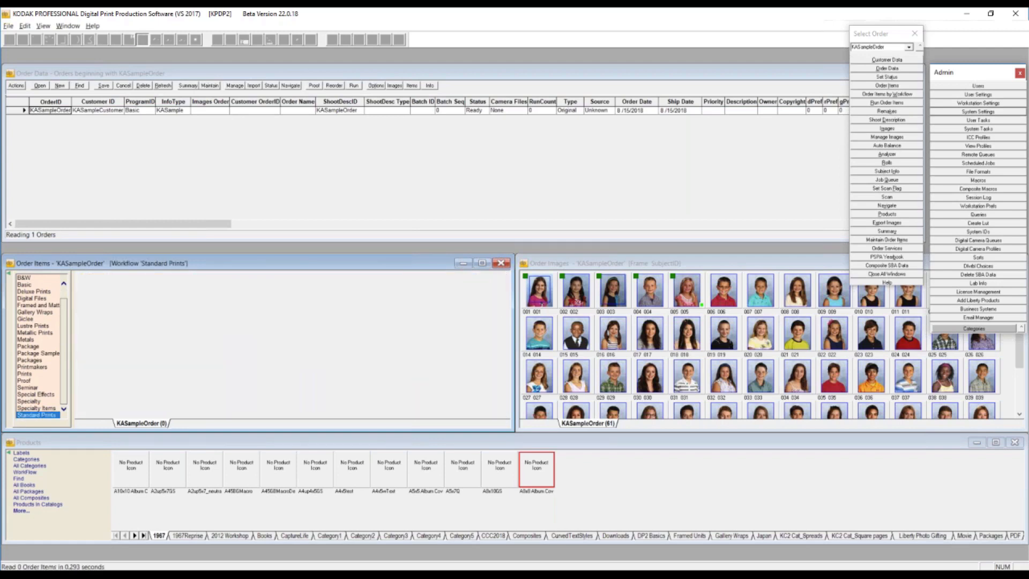
pyautogui.click(32, 408)
pyautogui.click(30, 285)
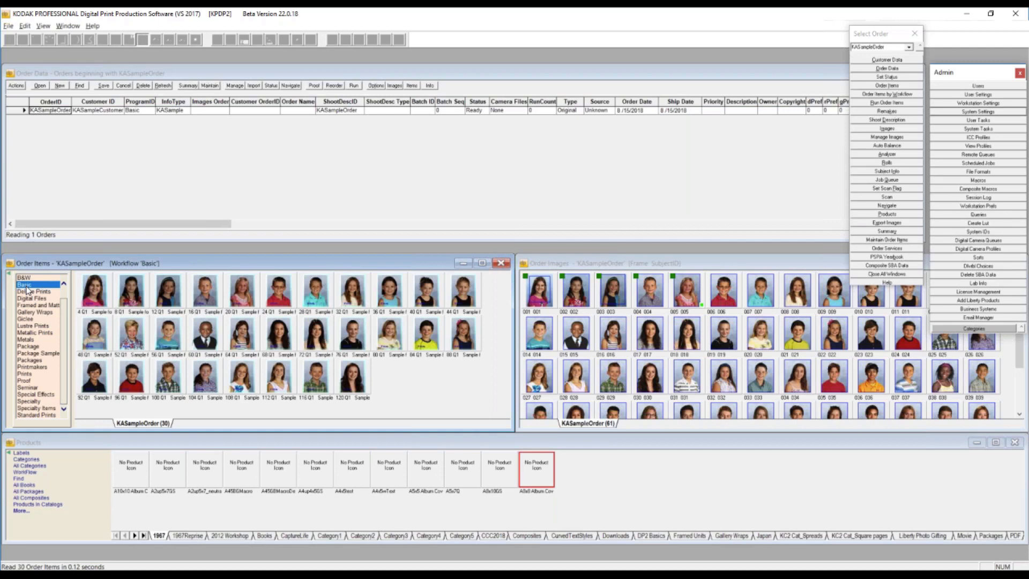
pyautogui.click(30, 346)
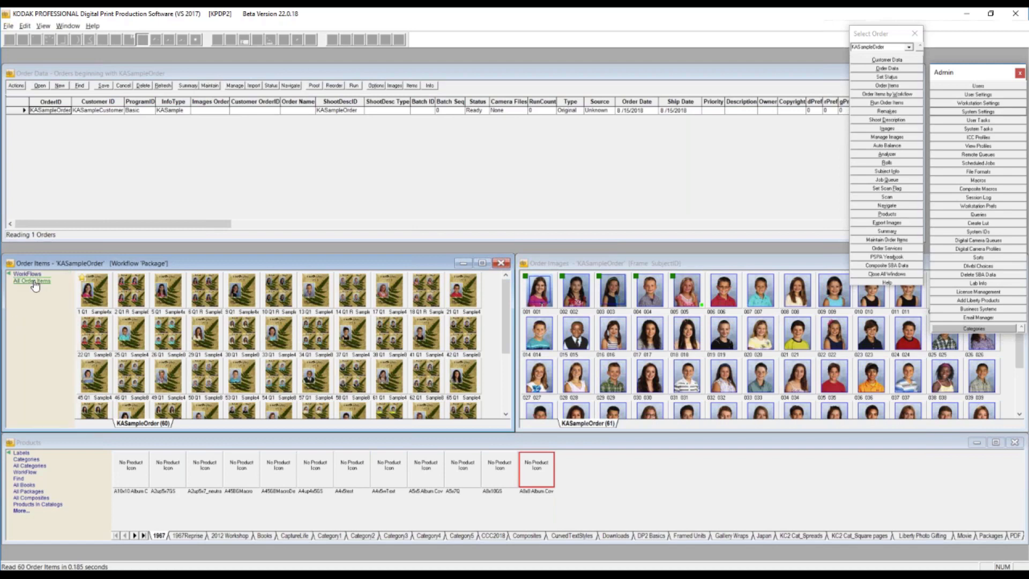
pyautogui.click(33, 281)
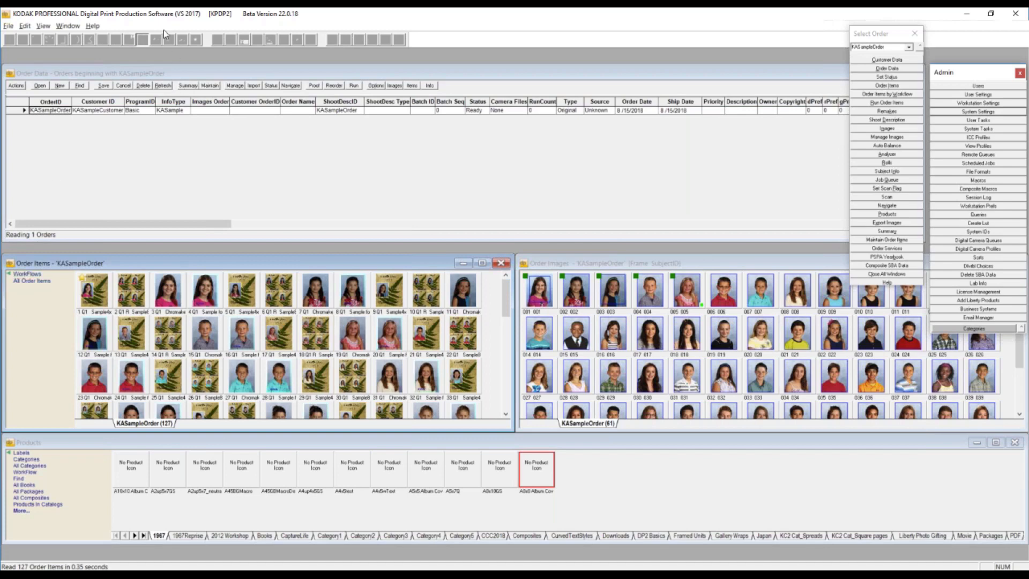
# - Open the Workflows list from the A8x8 Album Cover product again, and move and enlarge its window to fit every workflow
pyautogui.rightClick(536, 483)
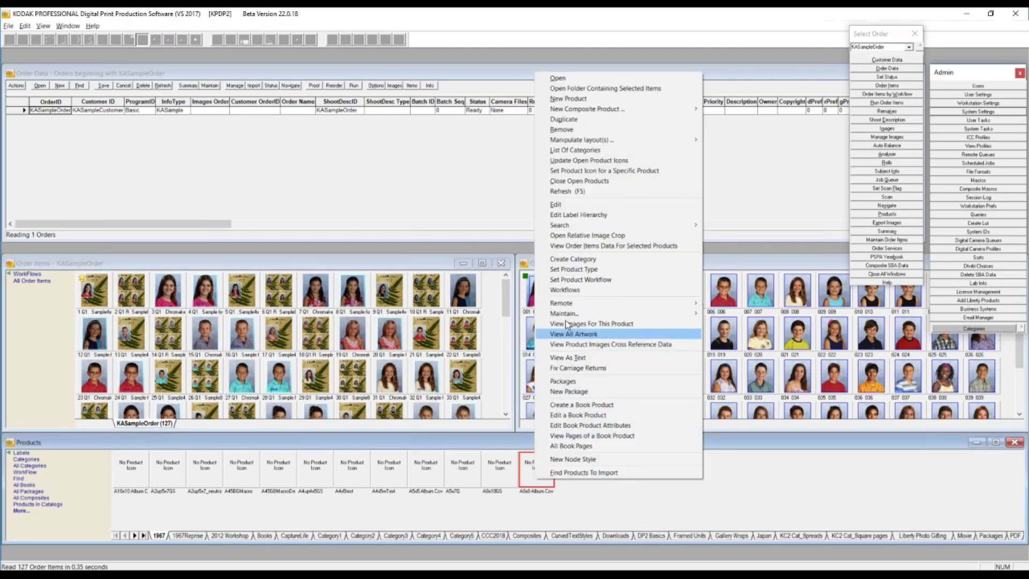
pyautogui.click(567, 290)
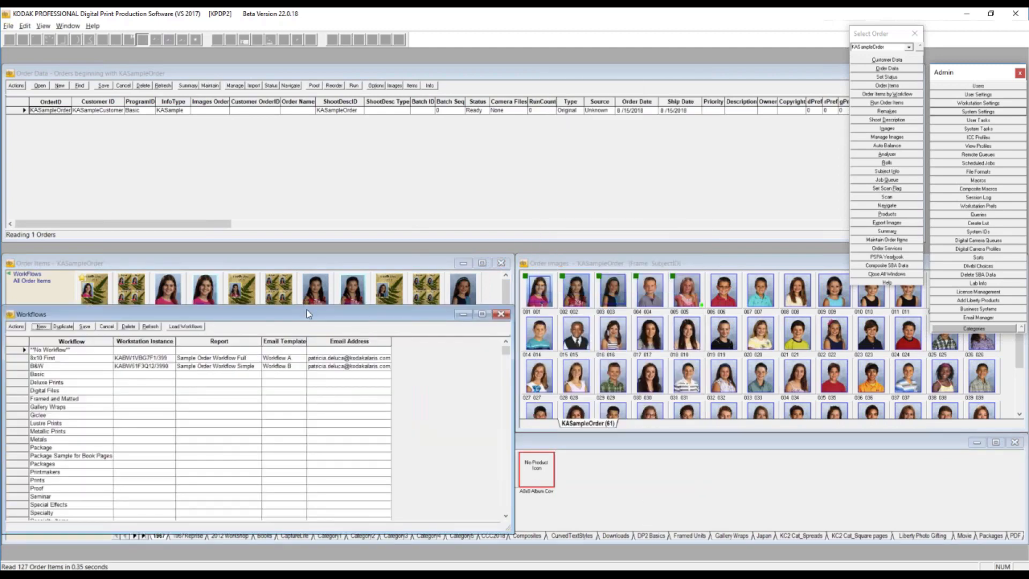
pyautogui.moveTo(310, 314); pyautogui.dragTo(506, 69)
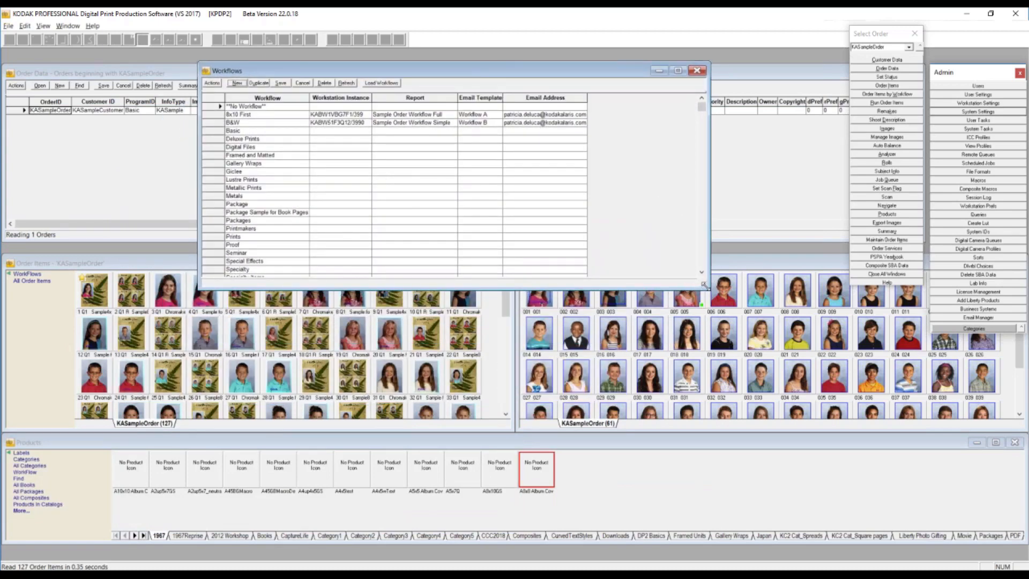
pyautogui.moveTo(704, 285); pyautogui.dragTo(702, 313)
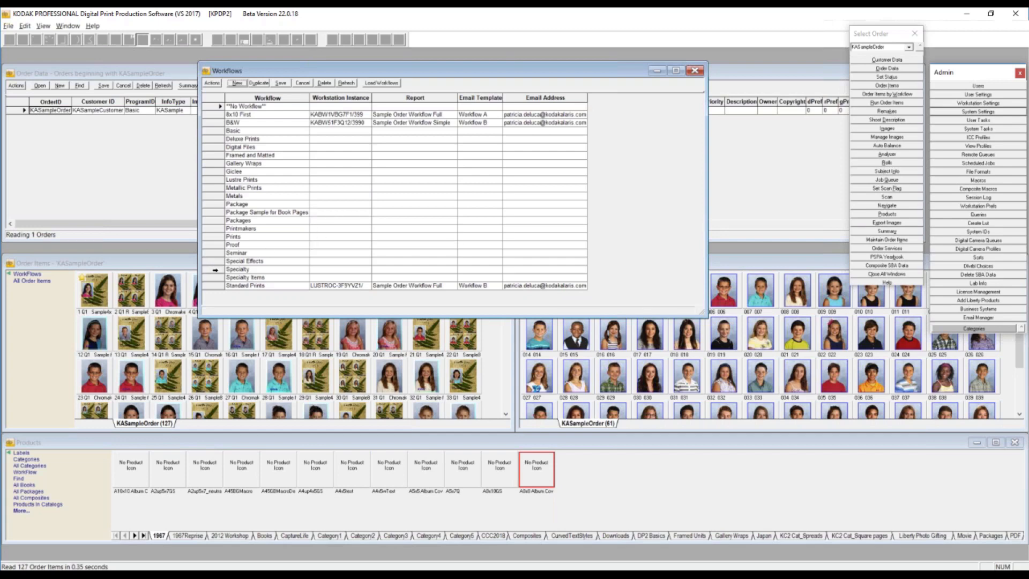
# - Delete the Specialty workflow from the Workflows list, together with all its occurrences in the related tables
pyautogui.click(216, 269)
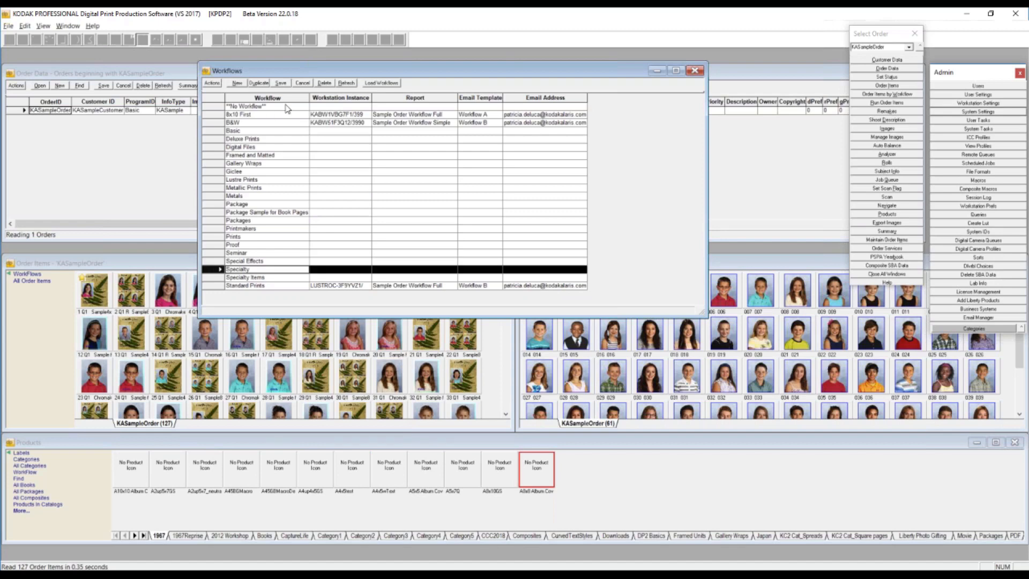
pyautogui.click(331, 84)
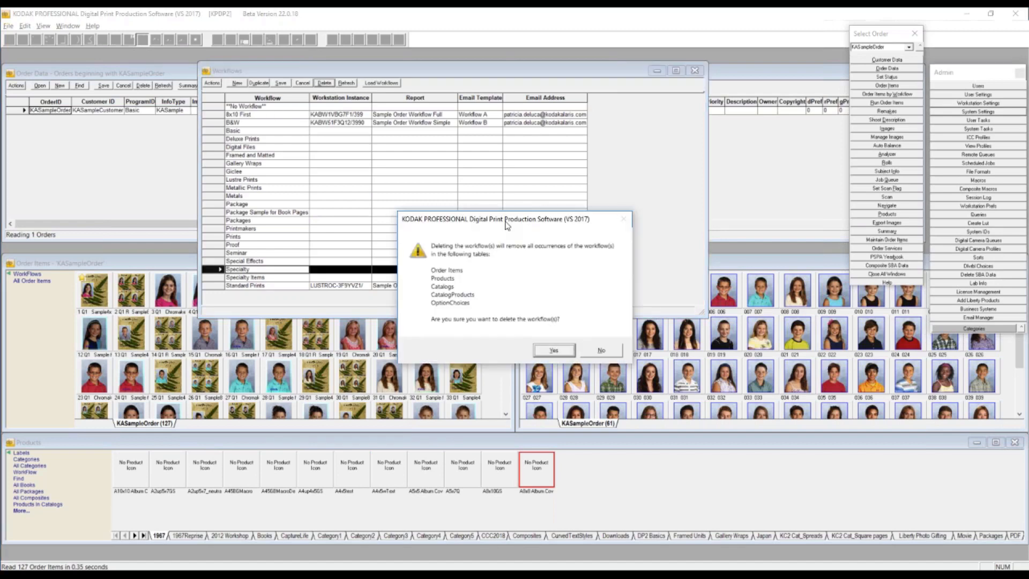
pyautogui.moveTo(516, 202); pyautogui.dragTo(647, 105)
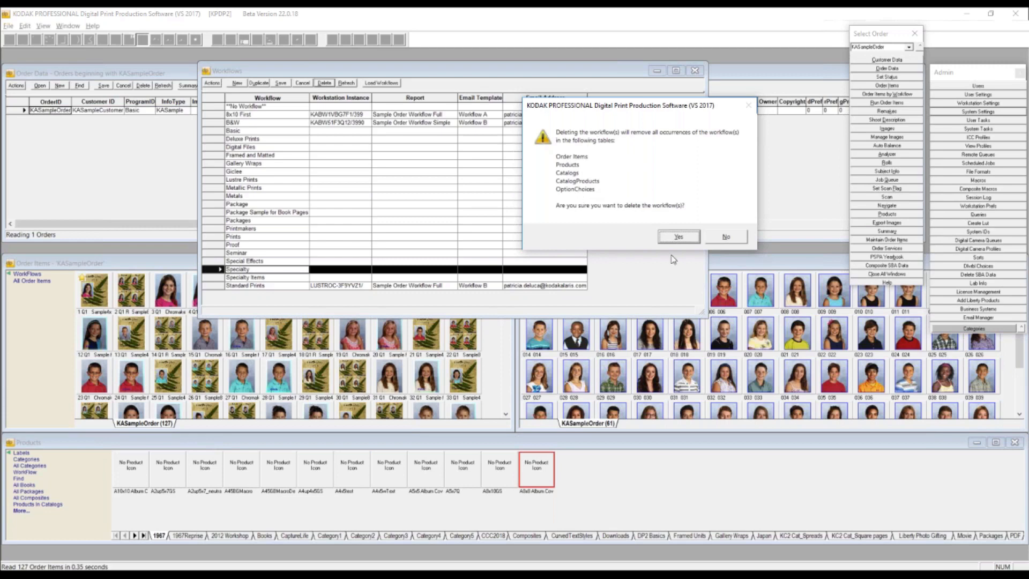
pyautogui.click(684, 241)
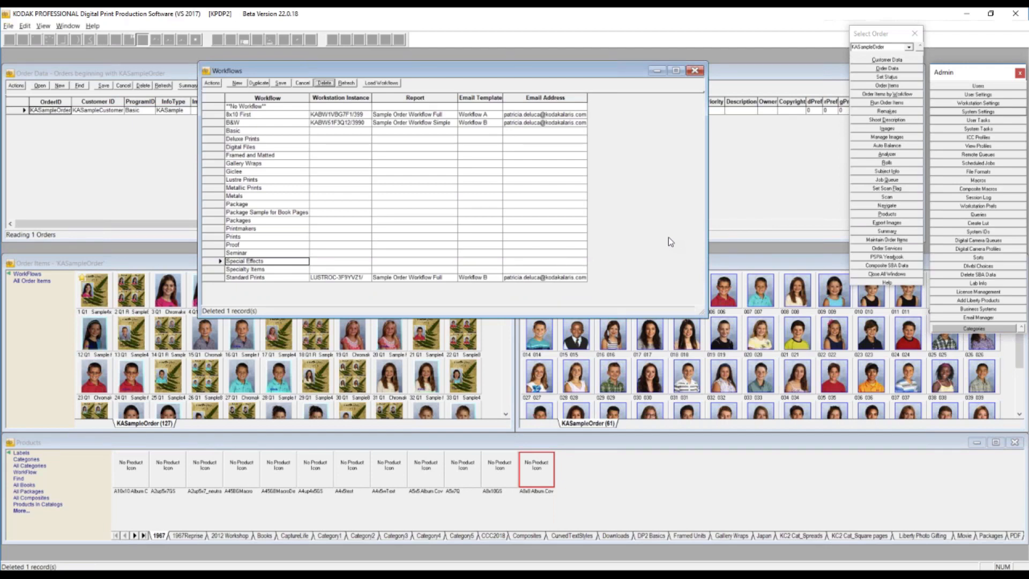
# - Move the Workflows window aside, highlight its Report and Email Template columns, and run Load Workflows to check for missing workflows
pyautogui.moveTo(434, 71); pyautogui.dragTo(296, 70)
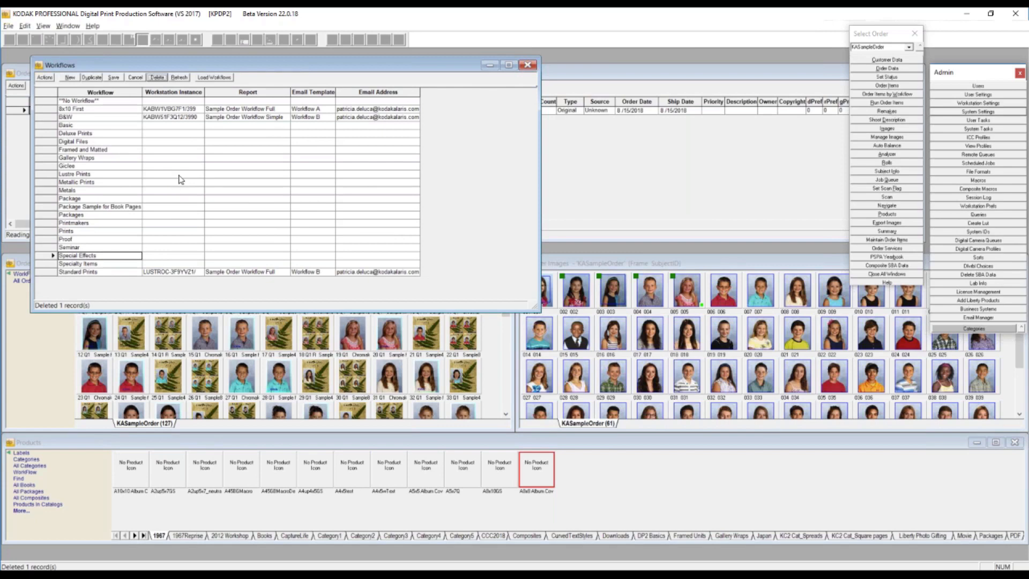
pyautogui.click(255, 92)
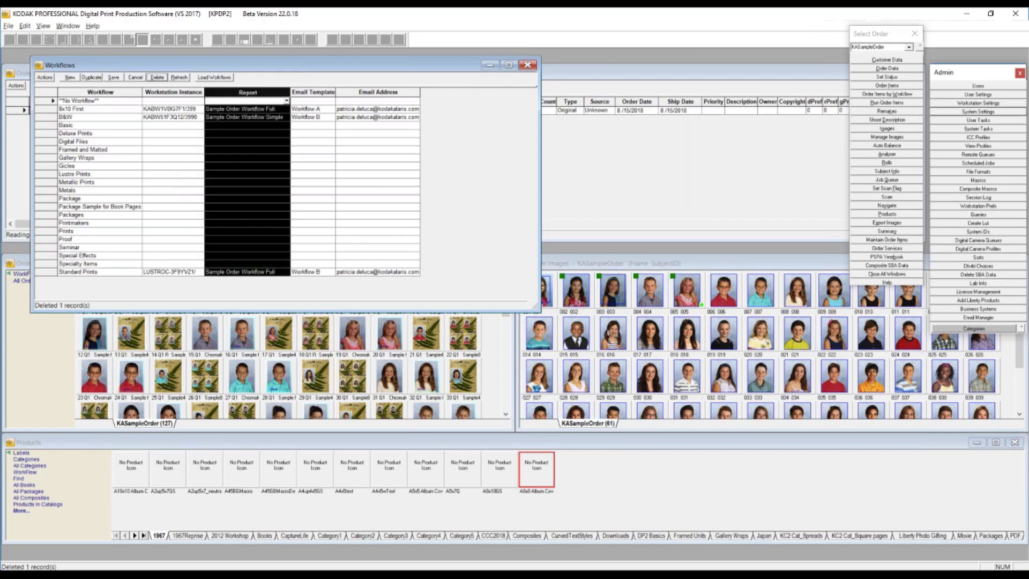
pyautogui.click(320, 91)
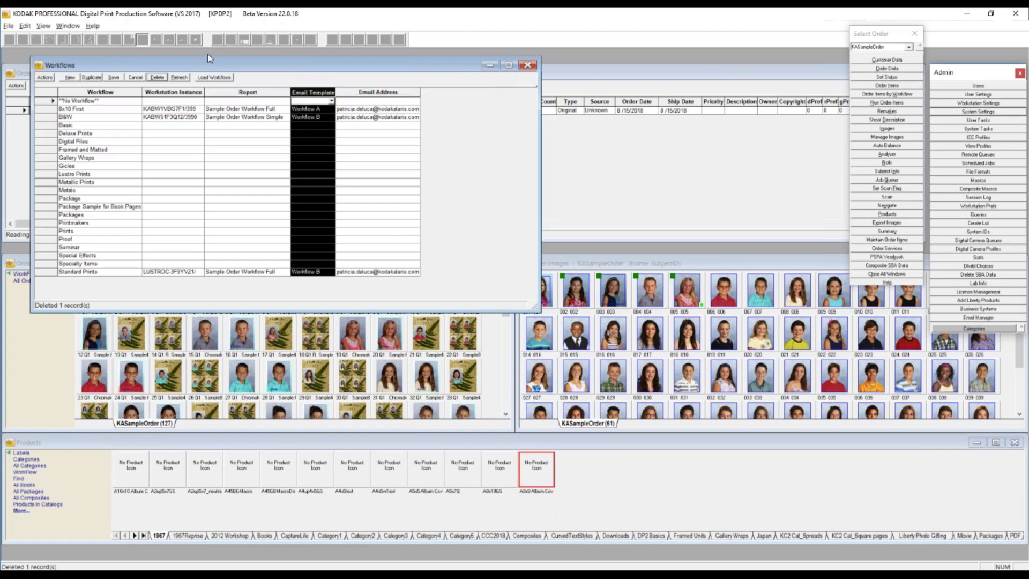
pyautogui.click(216, 79)
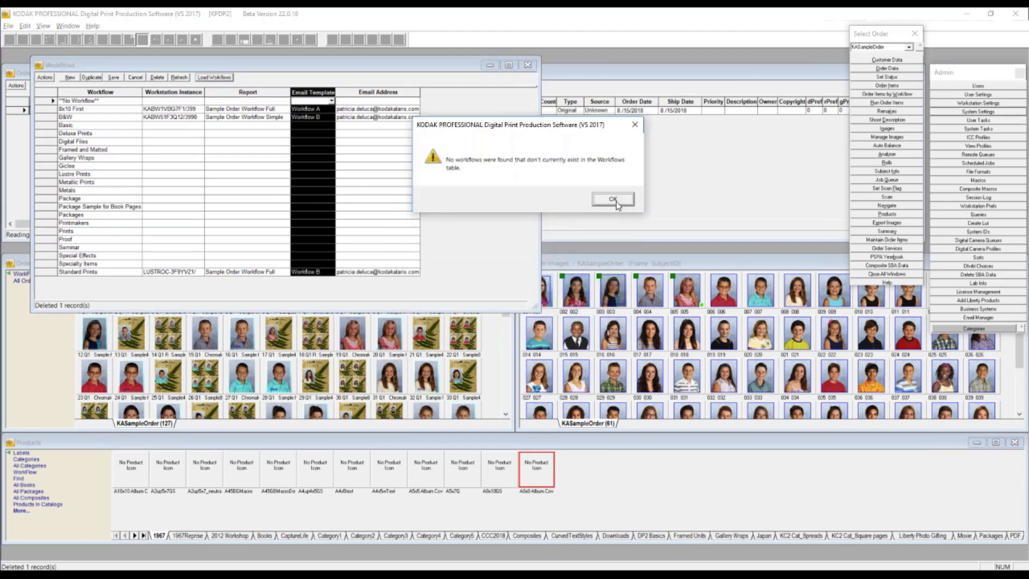
pyautogui.click(614, 200)
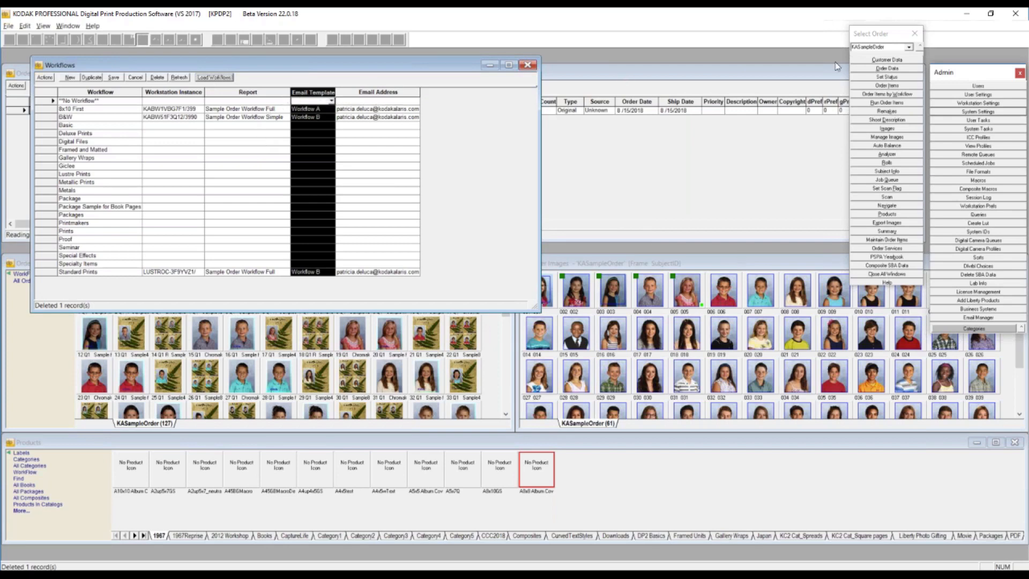
# - Open the Event Manager from the Events category, and enlarge its rows and window to show the action scripts of all events
pyautogui.click(921, 49)
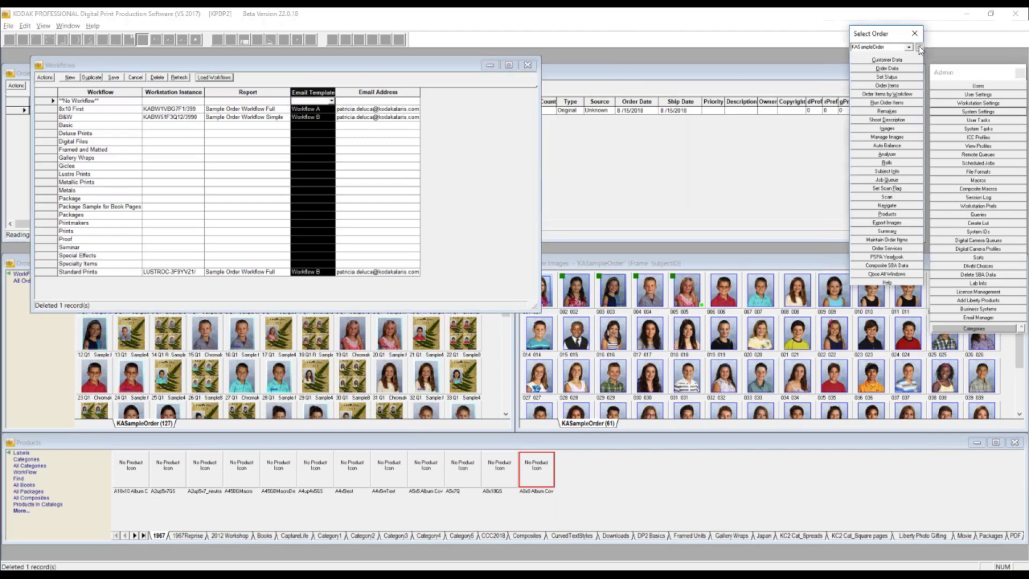
pyautogui.click(999, 328)
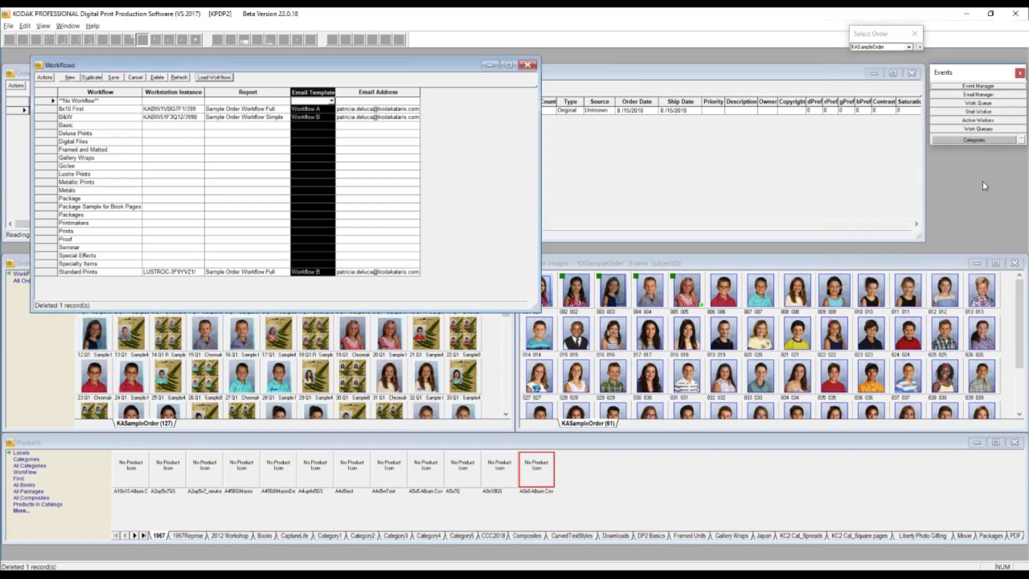
pyautogui.click(985, 87)
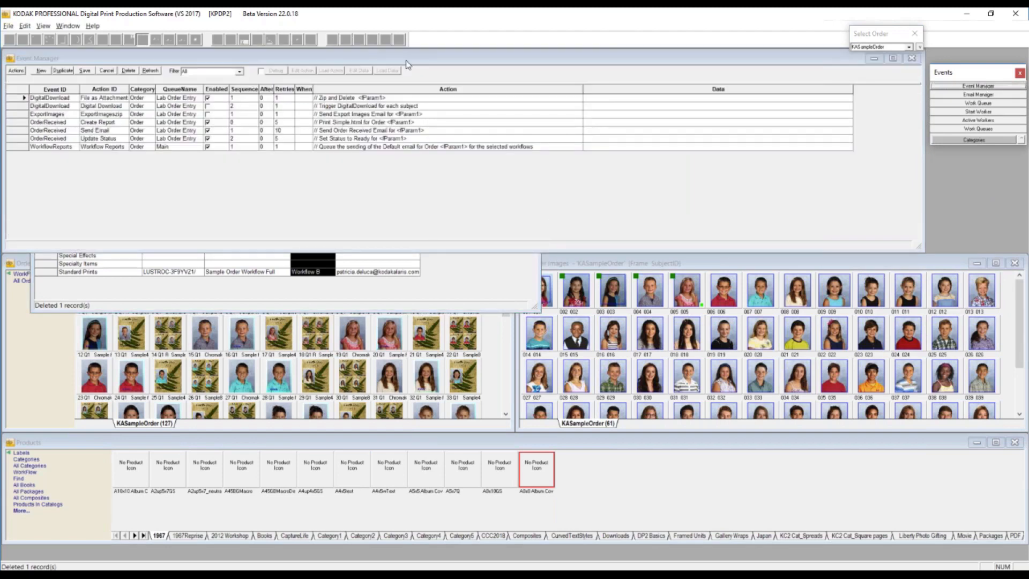
pyautogui.click(16, 146)
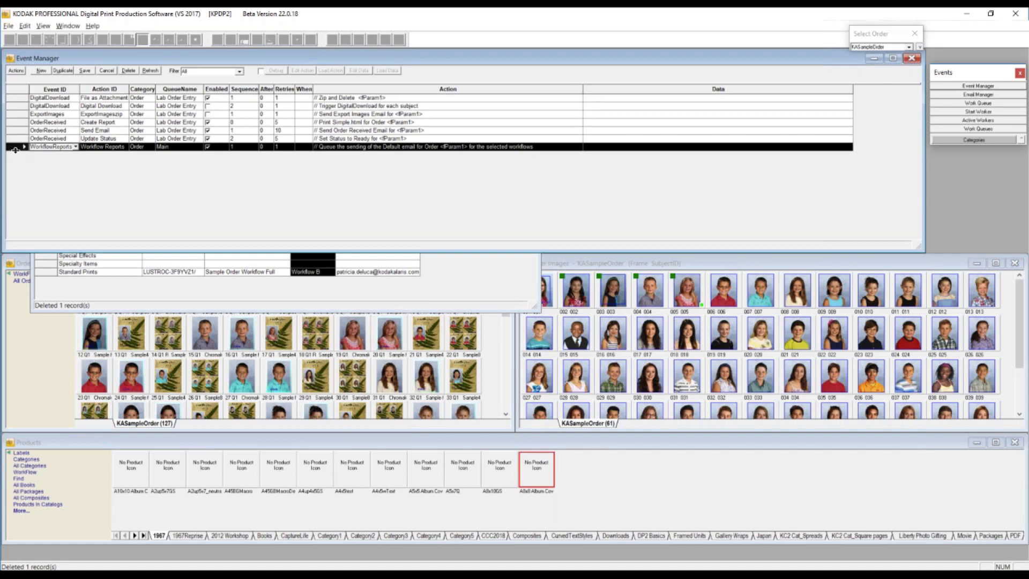
pyautogui.moveTo(15, 150); pyautogui.dragTo(16, 176)
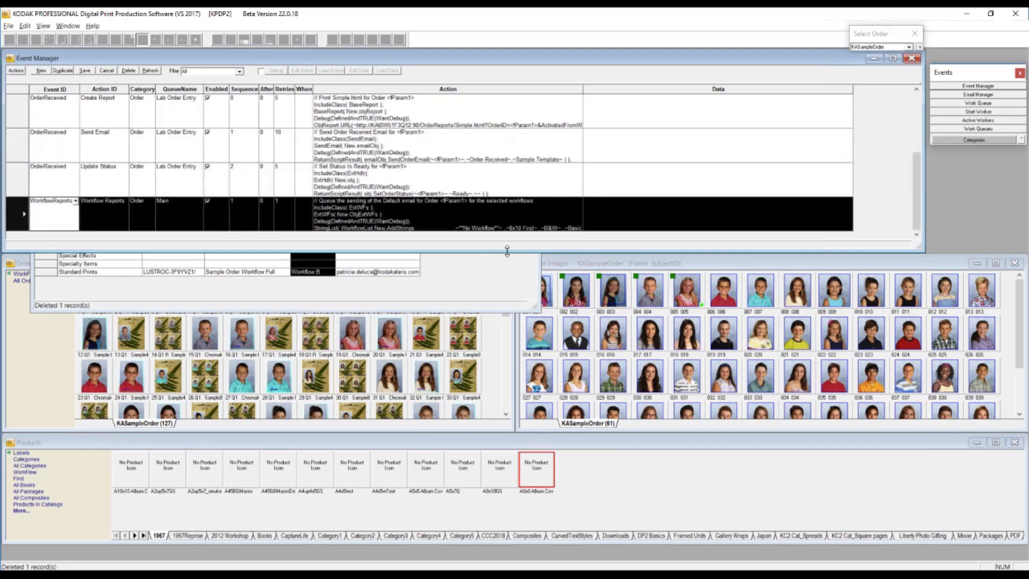
pyautogui.moveTo(507, 249); pyautogui.dragTo(506, 317)
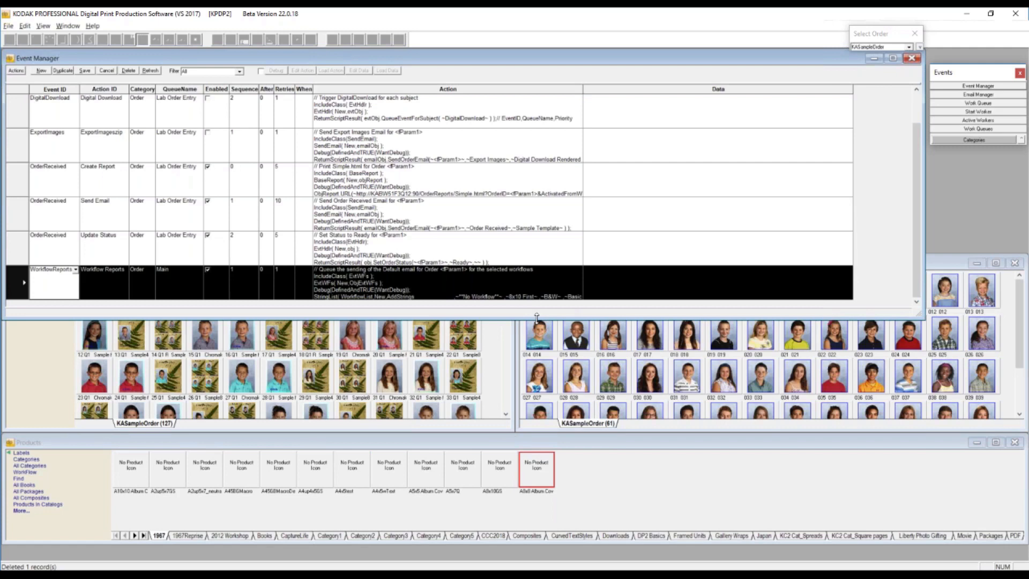
pyautogui.moveTo(536, 328); pyautogui.dragTo(524, 363)
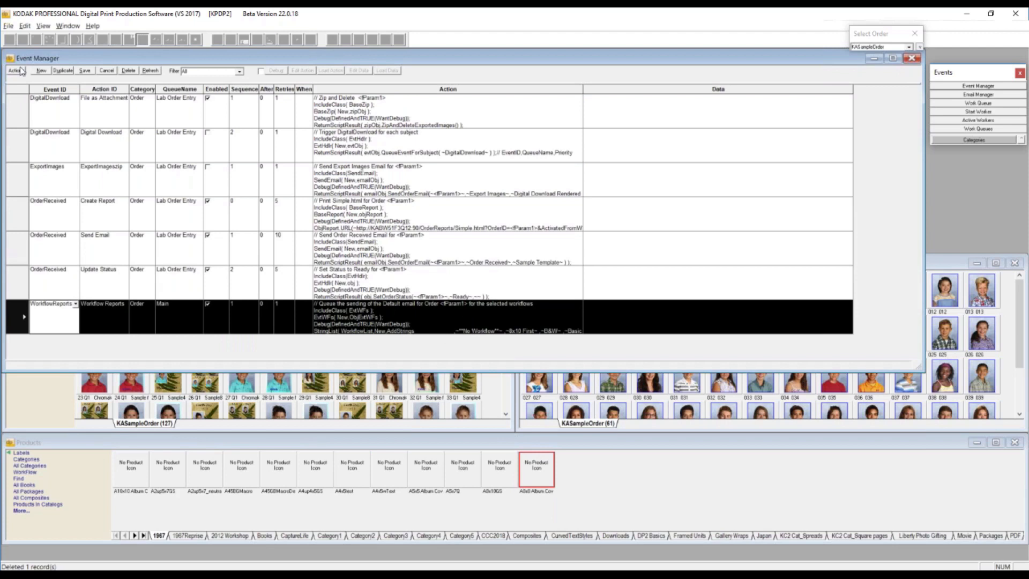
# - Add a new event row with the Event ID WorkflowReports and the Action ID Workflow Reports
pyautogui.click(41, 71)
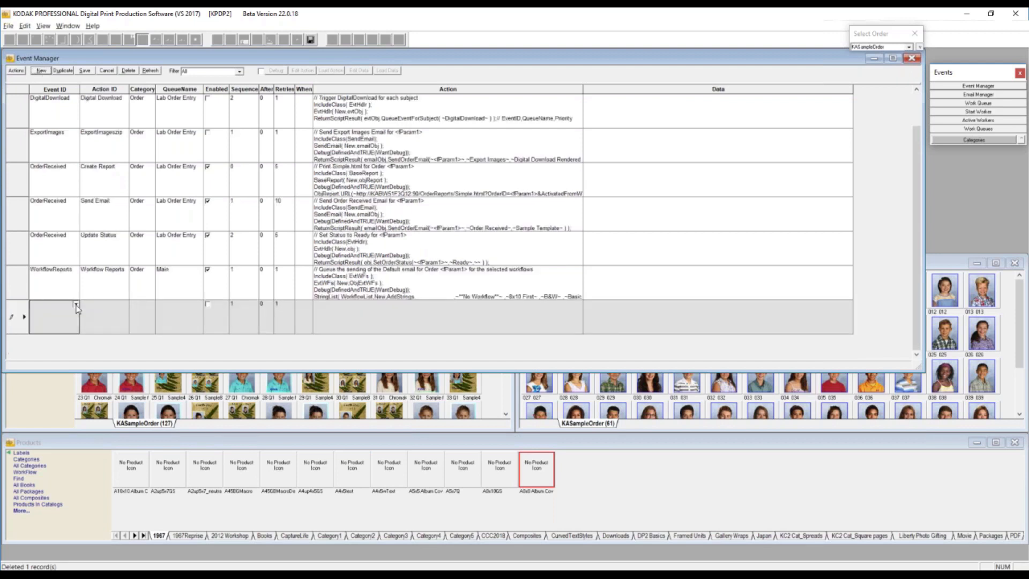
pyautogui.click(77, 306)
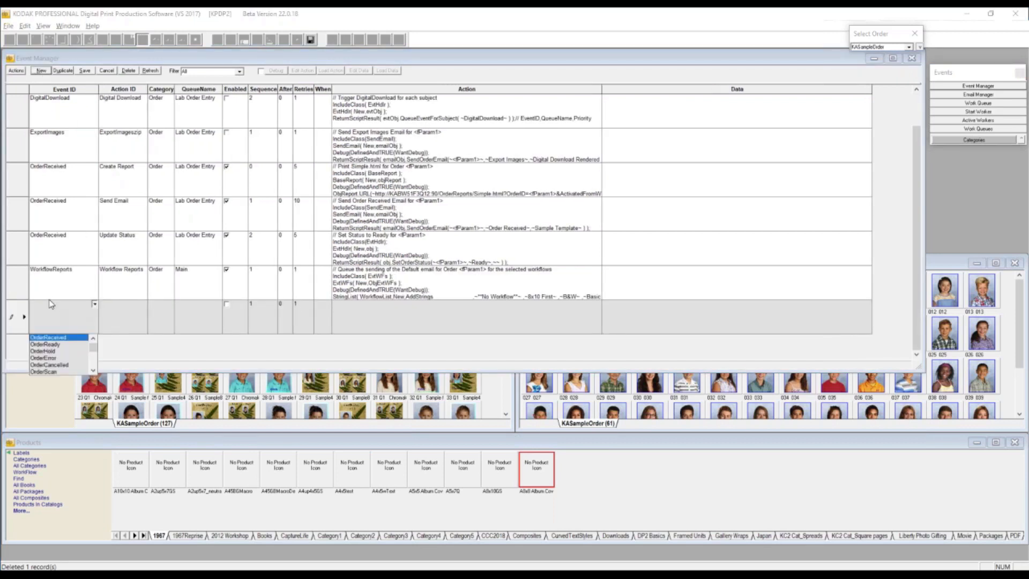
pyautogui.scroll(-5, 86, 359)
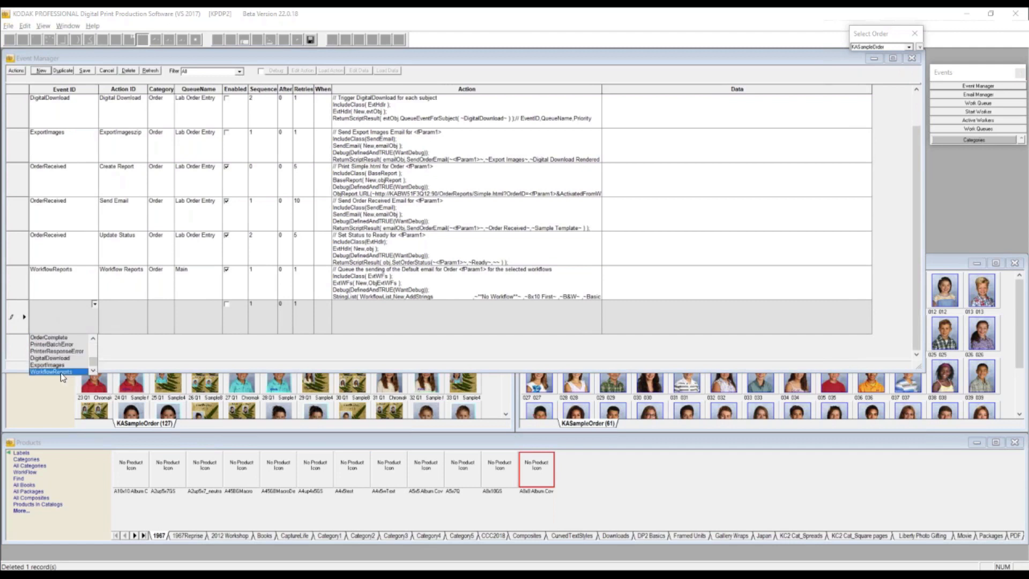
pyautogui.click(60, 372)
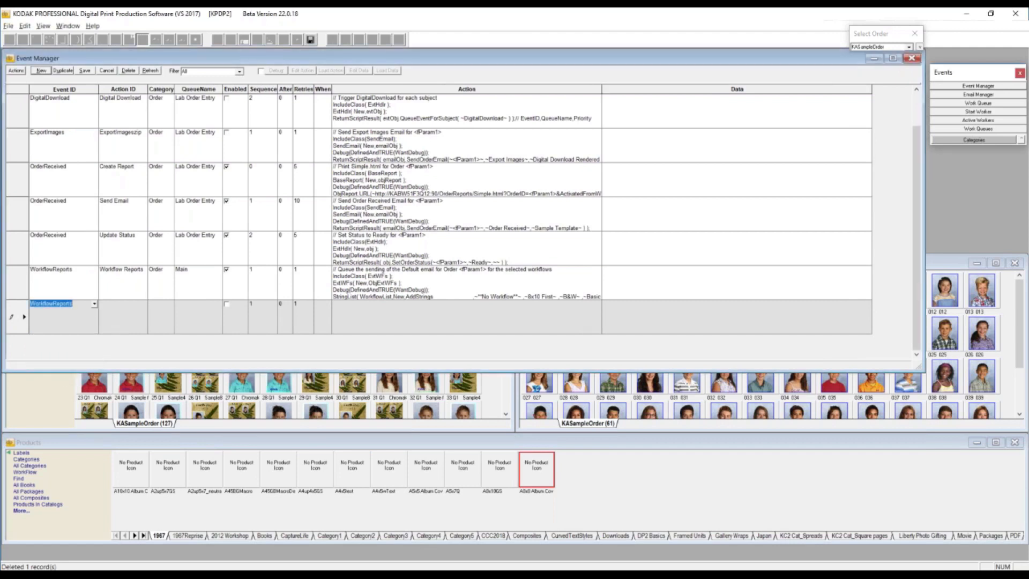
pyautogui.click(145, 309)
pyautogui.write('Workf')
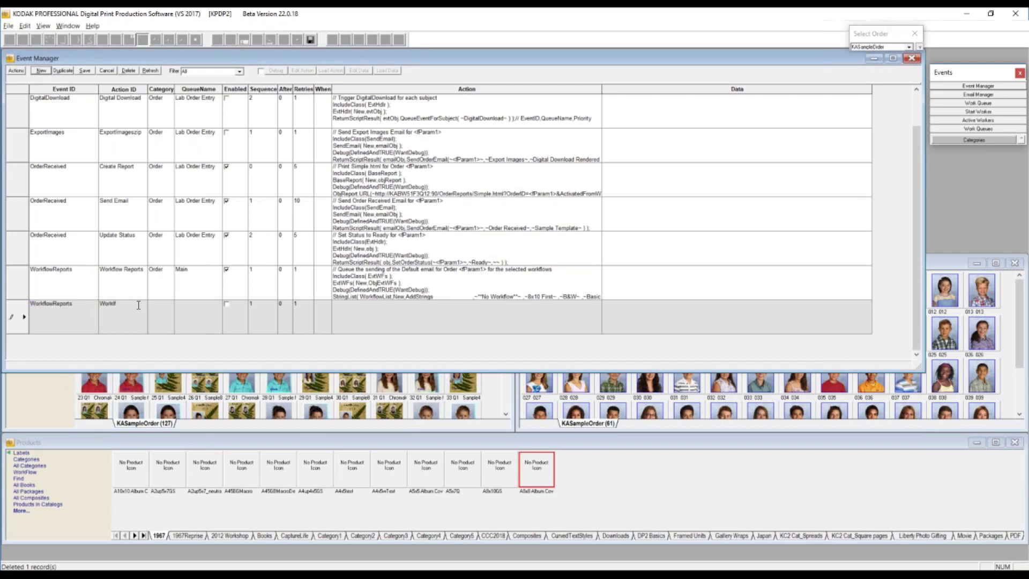
pyautogui.write('low Reports')
pyautogui.press('Tab')
# - Set the new WorkflowReports row to category Order and queue Main, and enable it
pyautogui.click(171, 305)
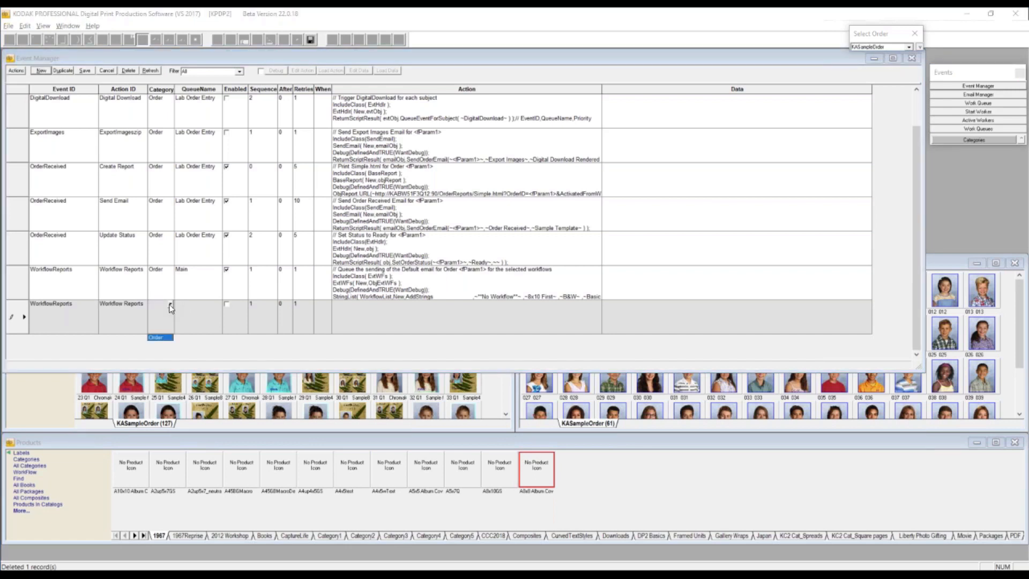
pyautogui.click(170, 305)
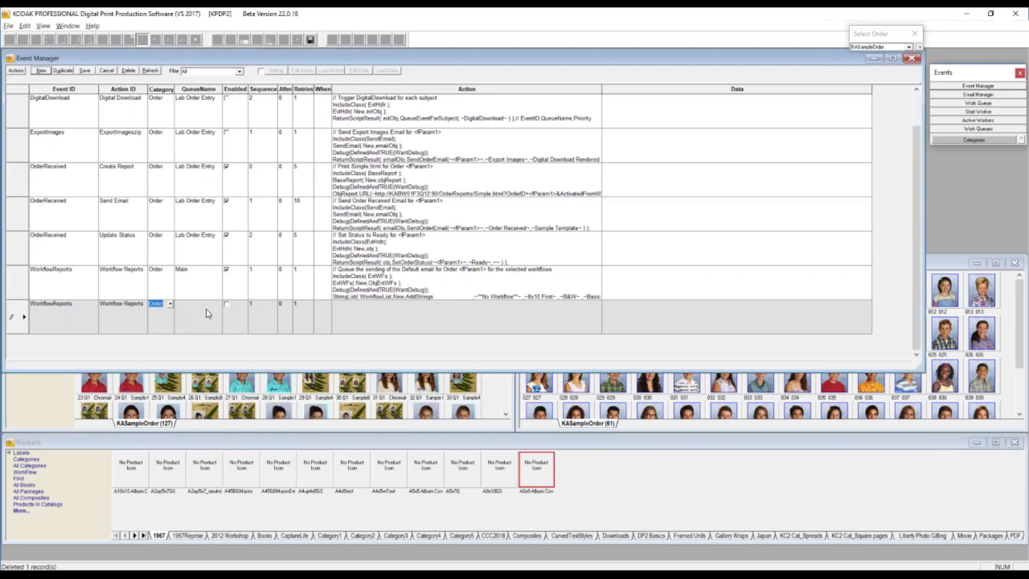
pyautogui.click(209, 313)
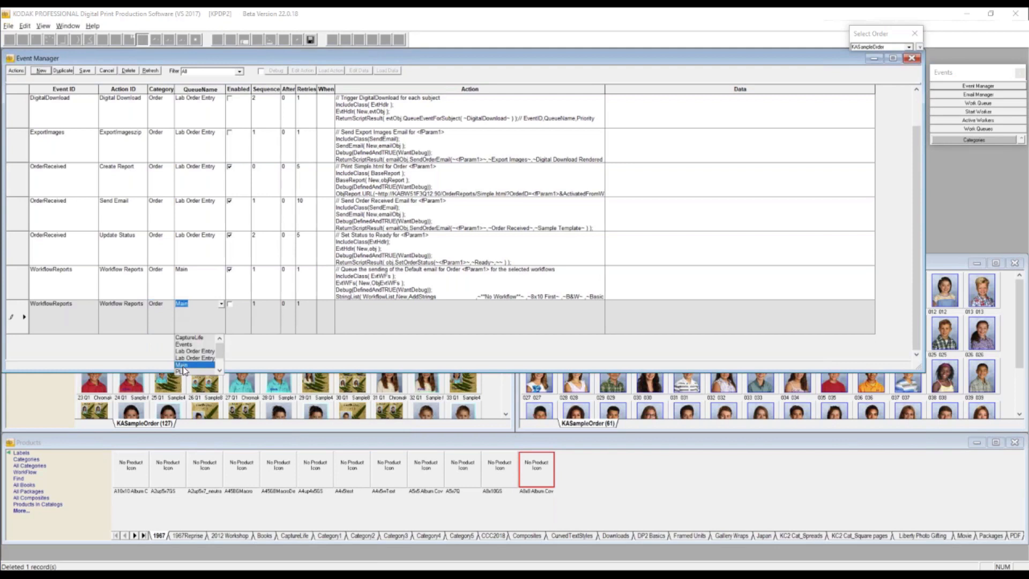
pyautogui.click(182, 365)
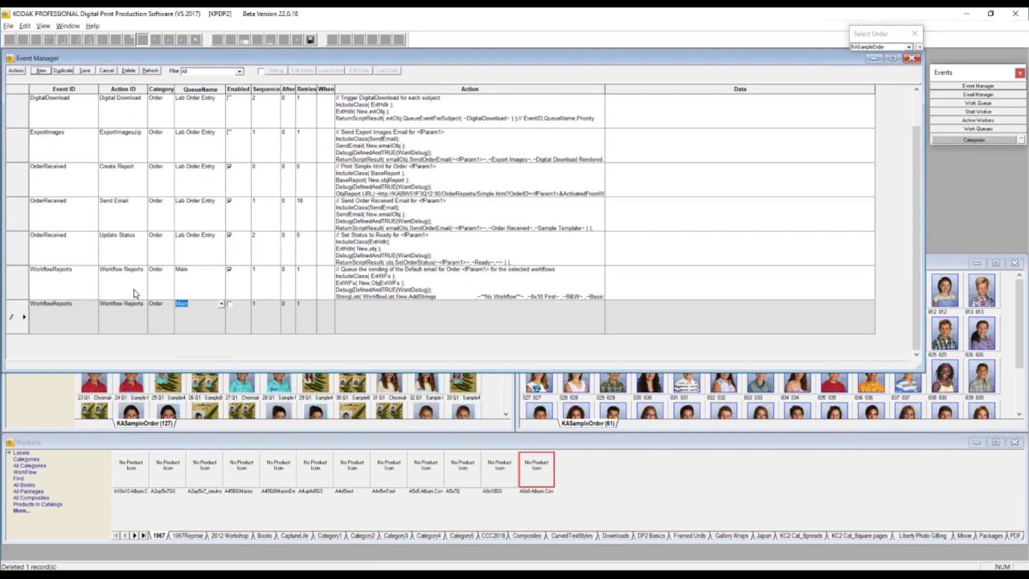
pyautogui.click(229, 304)
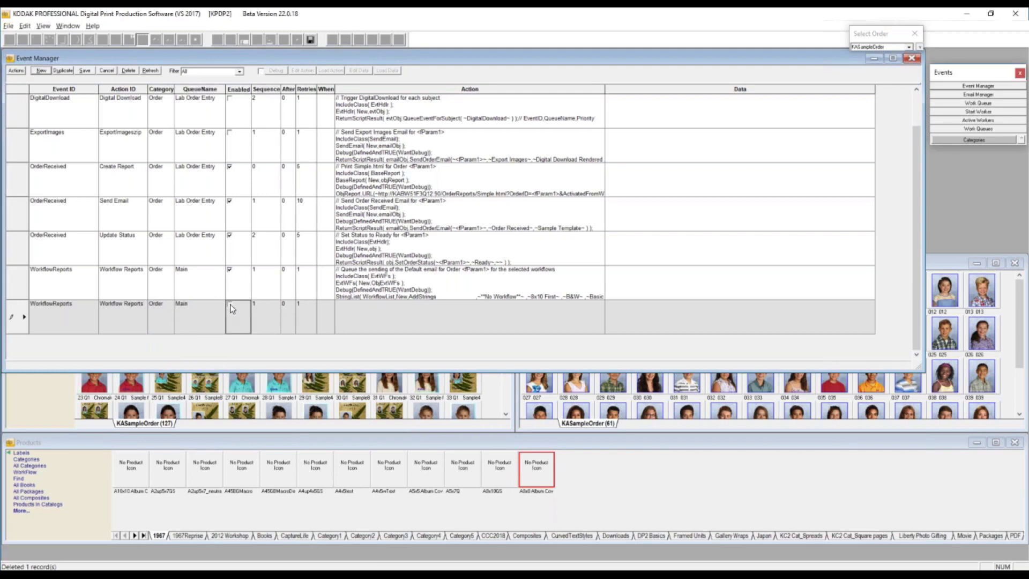
# - Assign the Order Workflow email action Use Workflow Default Email for the 8x10 First workflow to the new event row, and try to save it
pyautogui.click(16, 71)
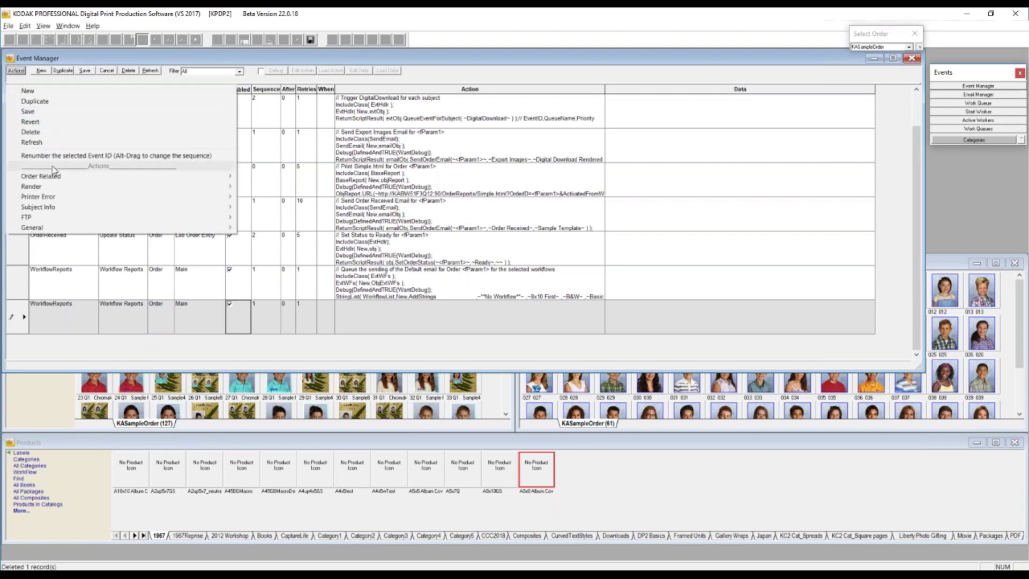
pyautogui.moveTo(62, 178)
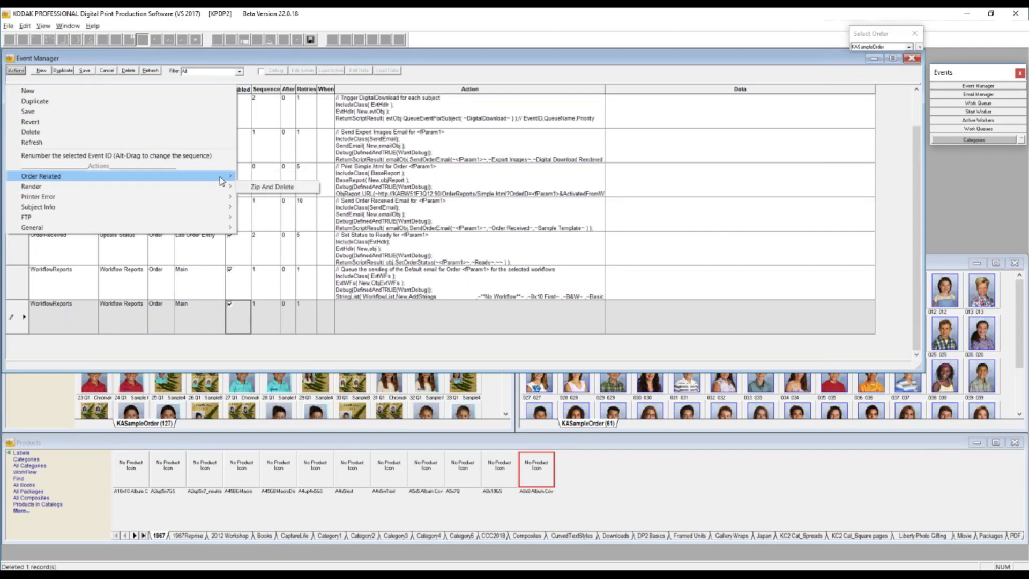
pyautogui.moveTo(220, 176)
pyautogui.moveTo(266, 178)
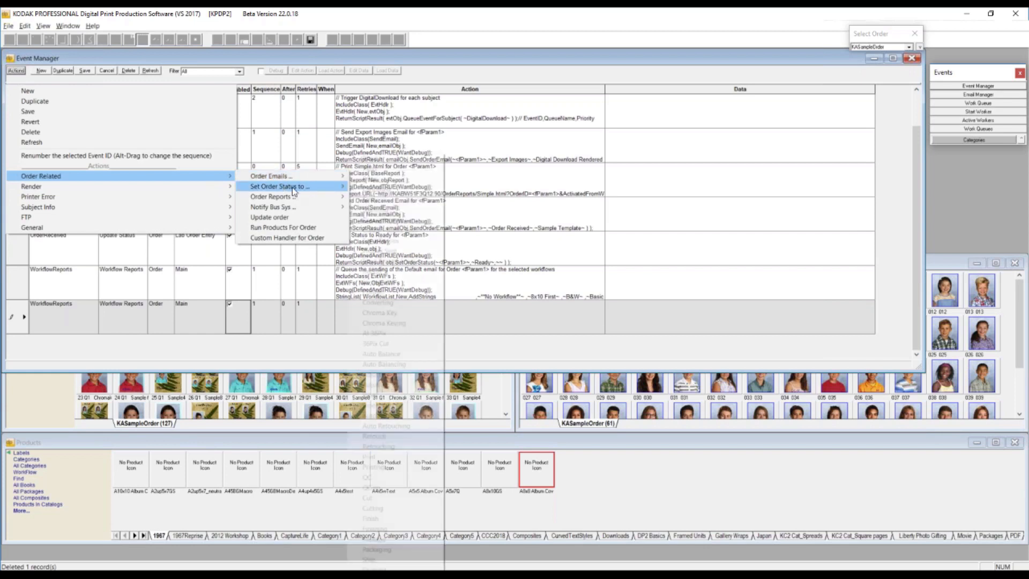
pyautogui.moveTo(397, 207)
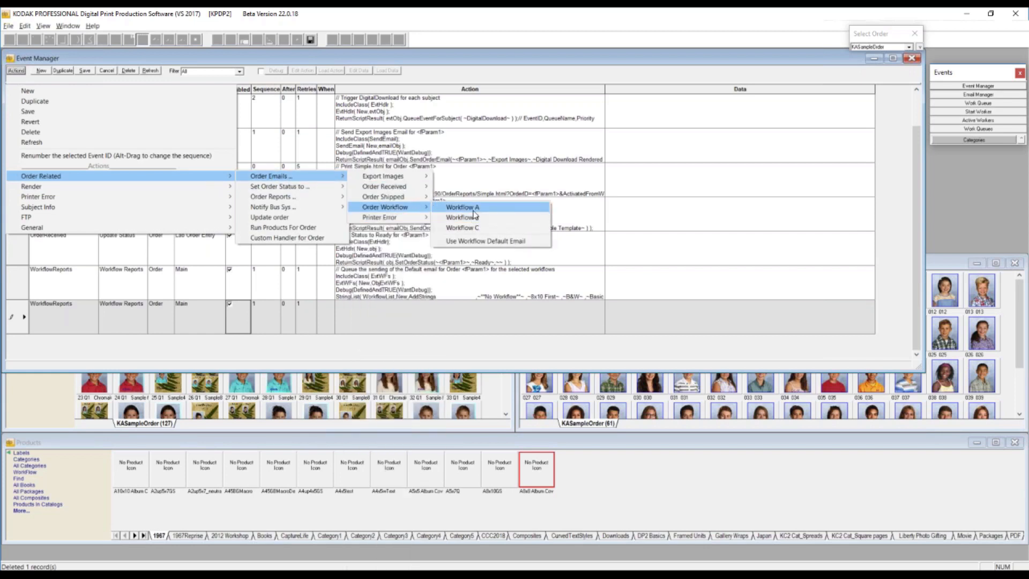
pyautogui.click(486, 242)
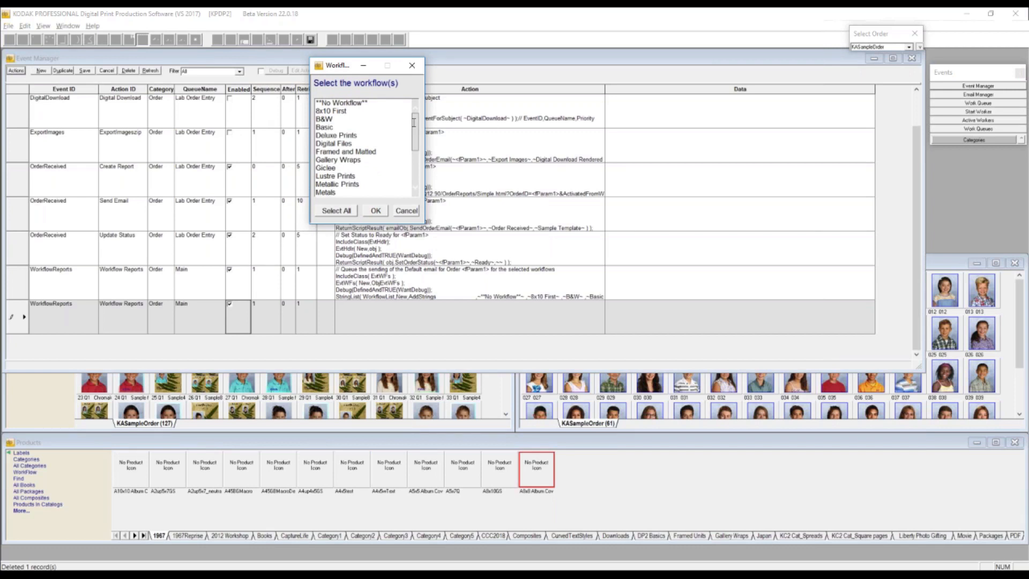
pyautogui.click(343, 111)
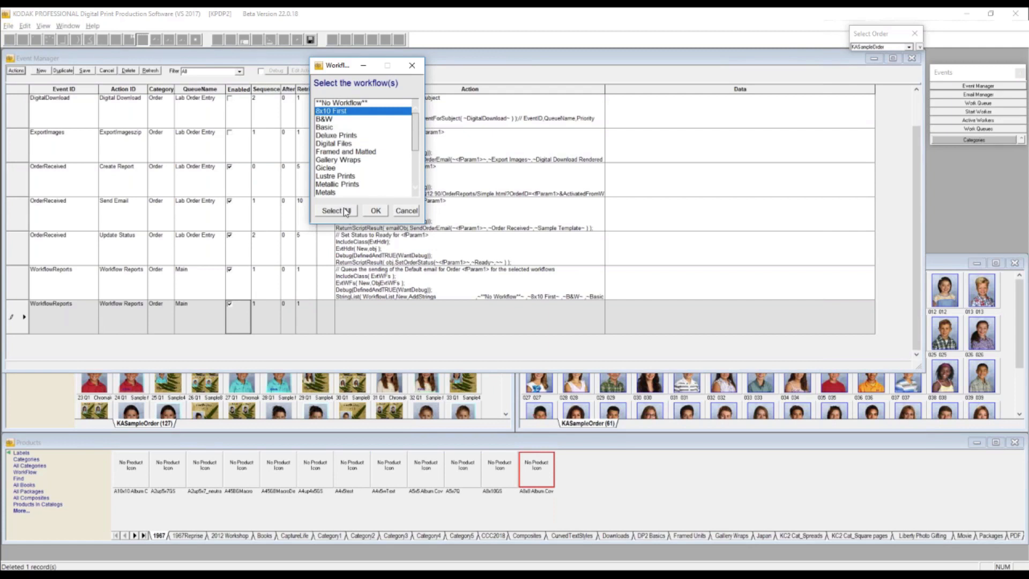
pyautogui.click(376, 210)
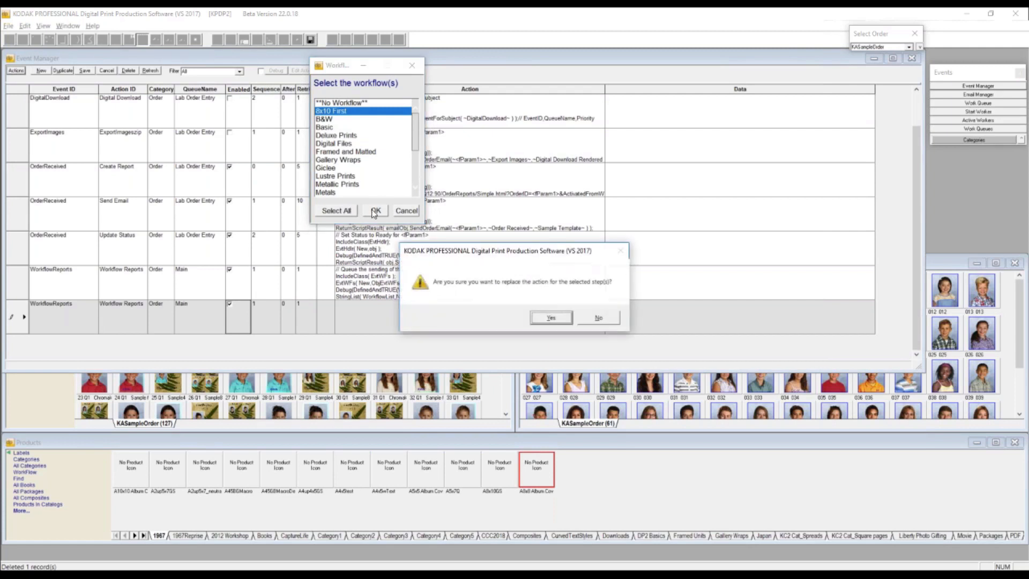
pyautogui.click(552, 319)
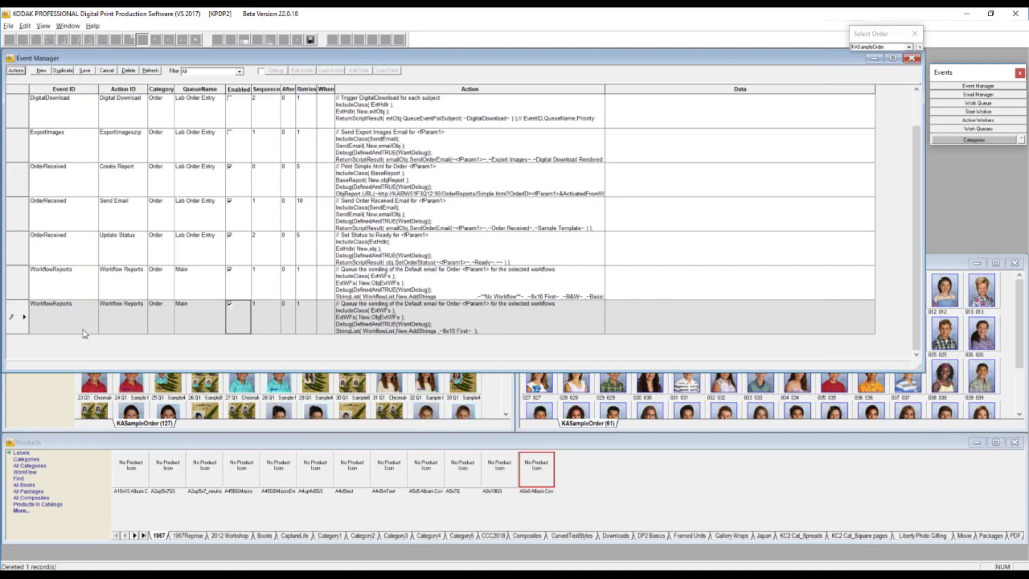
pyautogui.click(13, 316)
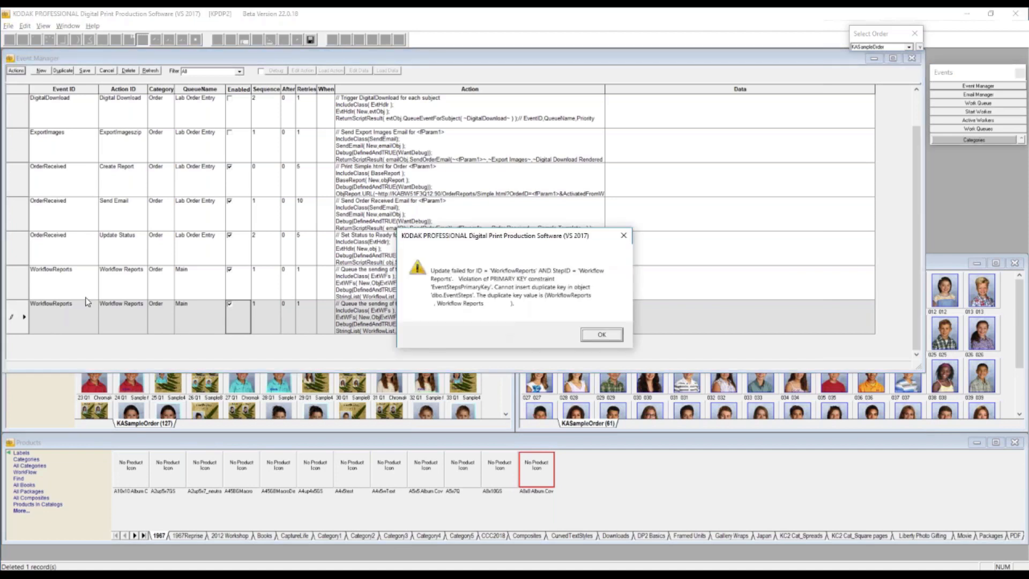
pyautogui.click(607, 336)
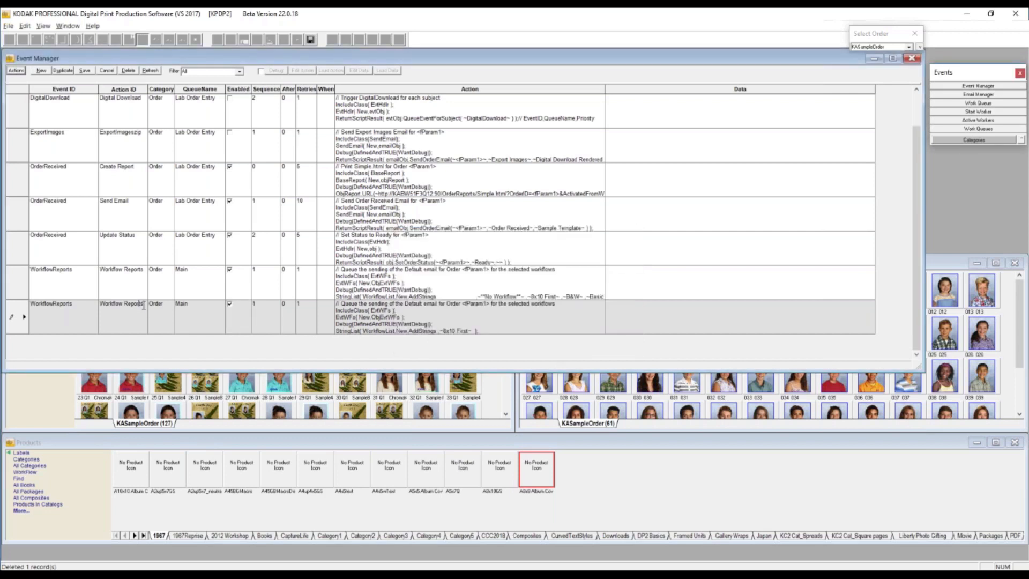
# - Change the new WorkflowReports row's Action ID to Workflow Reports1, save the row, and close the Event Manager
pyautogui.write('1')
pyautogui.click(13, 311)
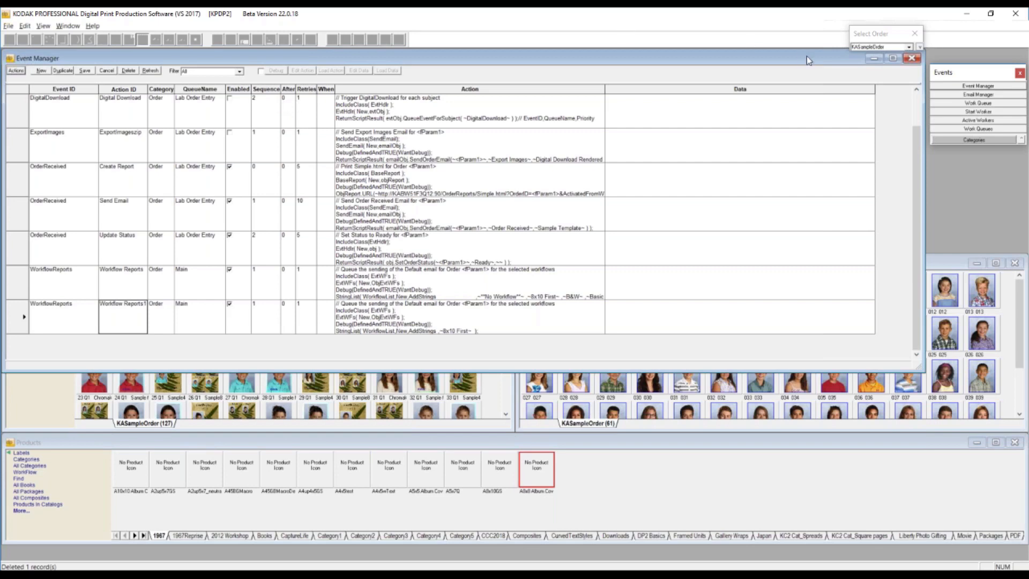
pyautogui.moveTo(830, 63); pyautogui.dragTo(829, 63)
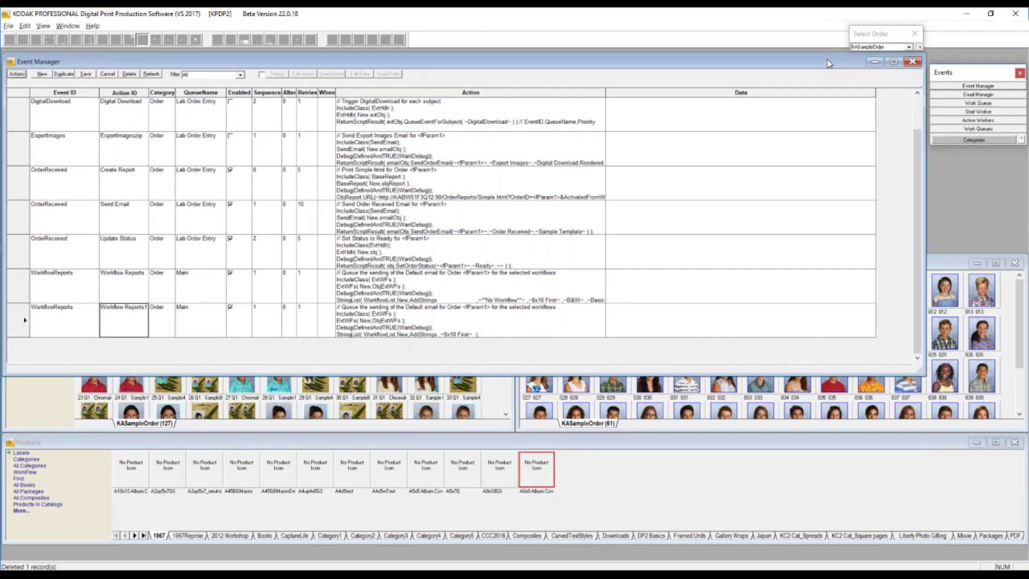
pyautogui.click(912, 63)
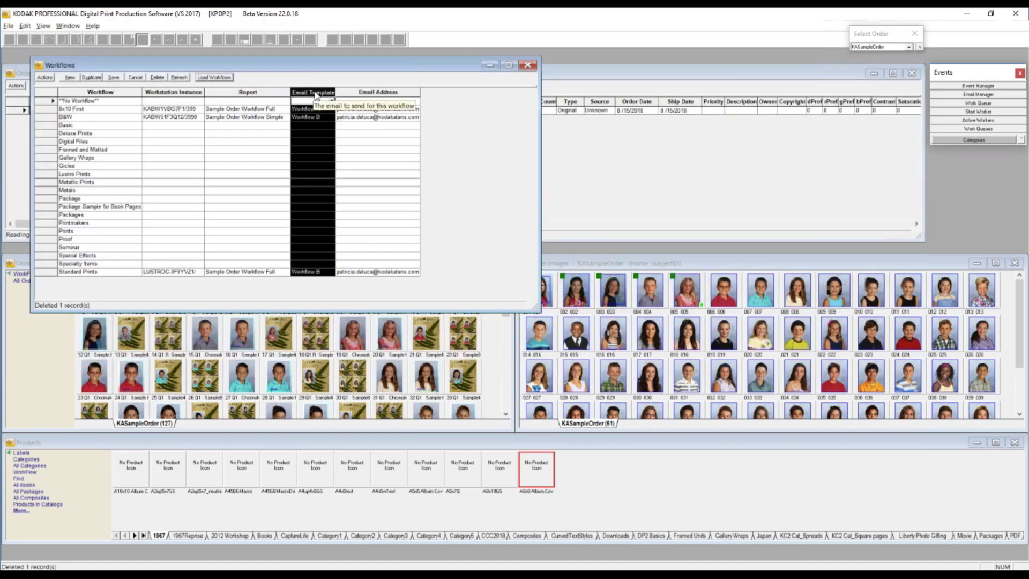
# - Open the email templates from the Email Manager in a wider window, and set the macro category to SubjectInfo
pyautogui.click(979, 95)
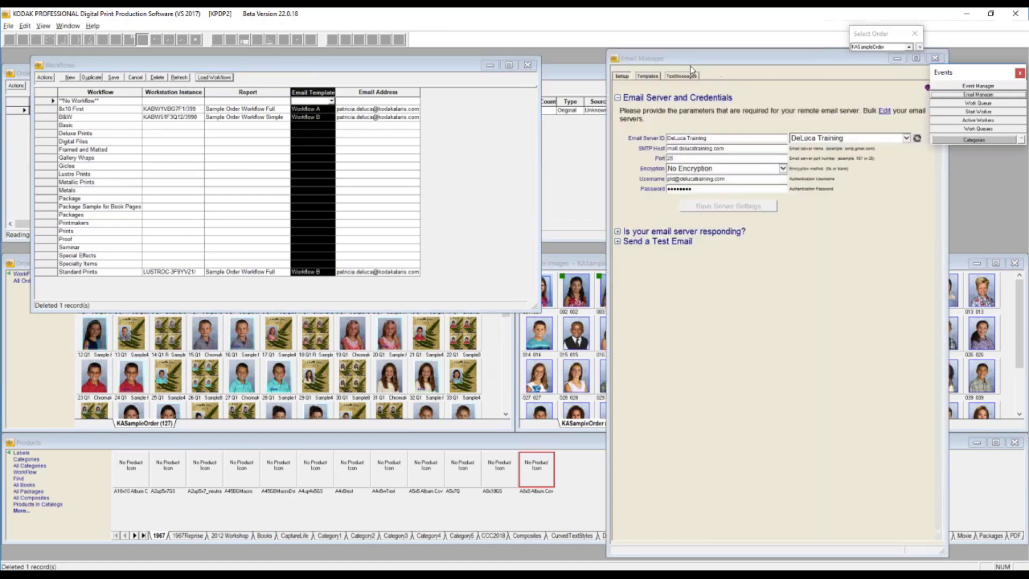
pyautogui.click(647, 77)
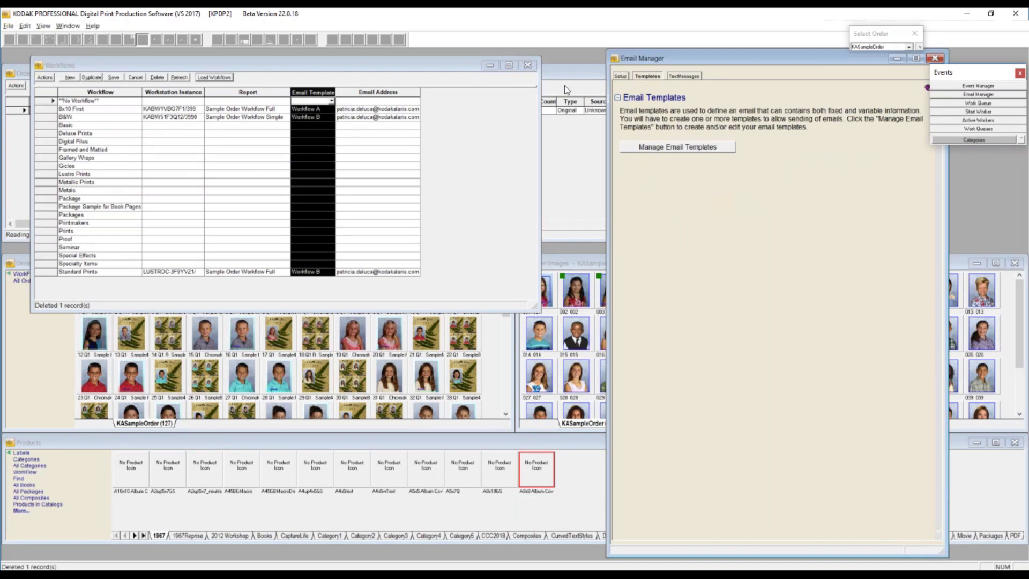
pyautogui.click(688, 148)
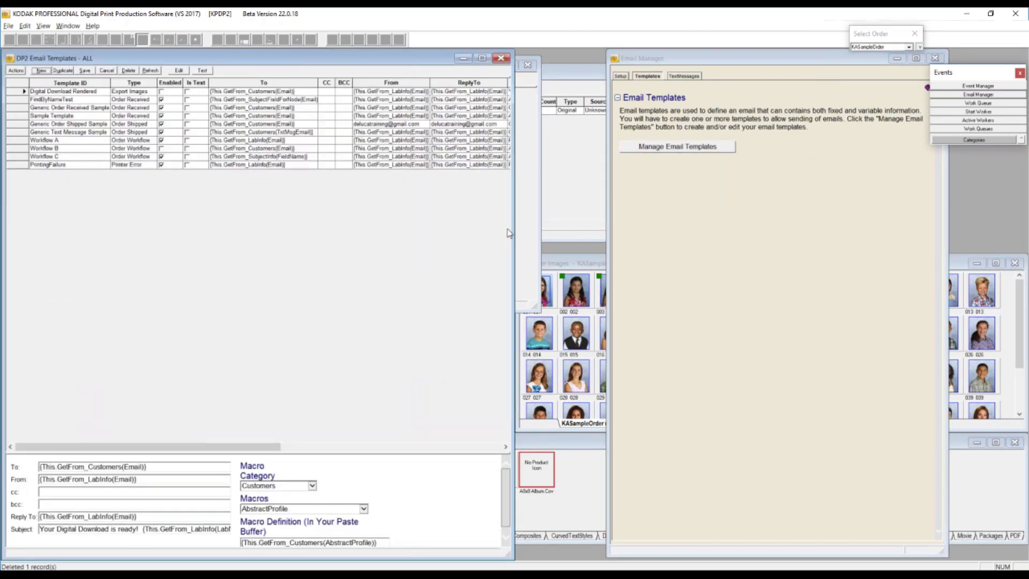
pyautogui.moveTo(513, 232); pyautogui.dragTo(603, 230)
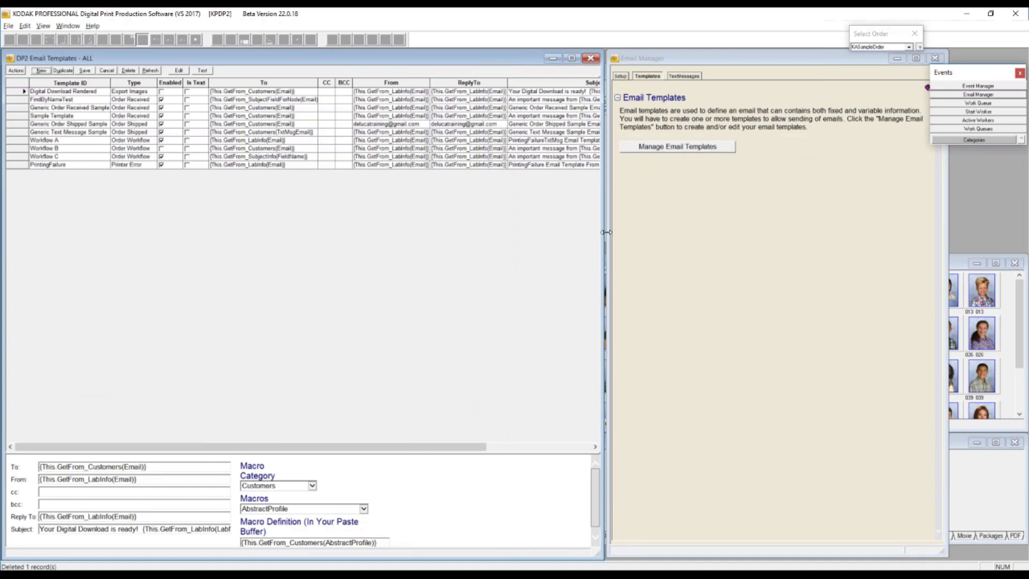
pyautogui.click(312, 487)
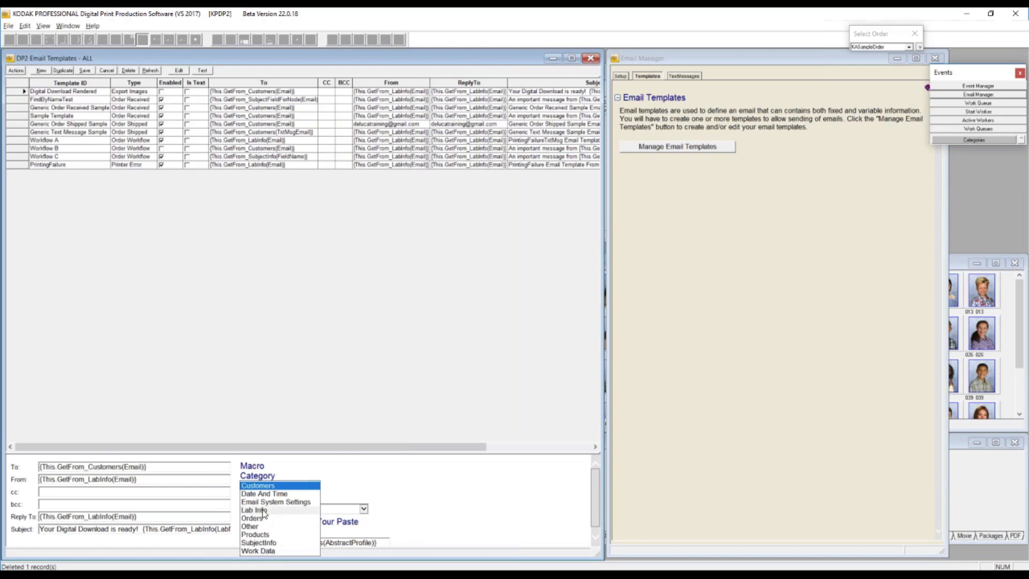
pyautogui.click(263, 543)
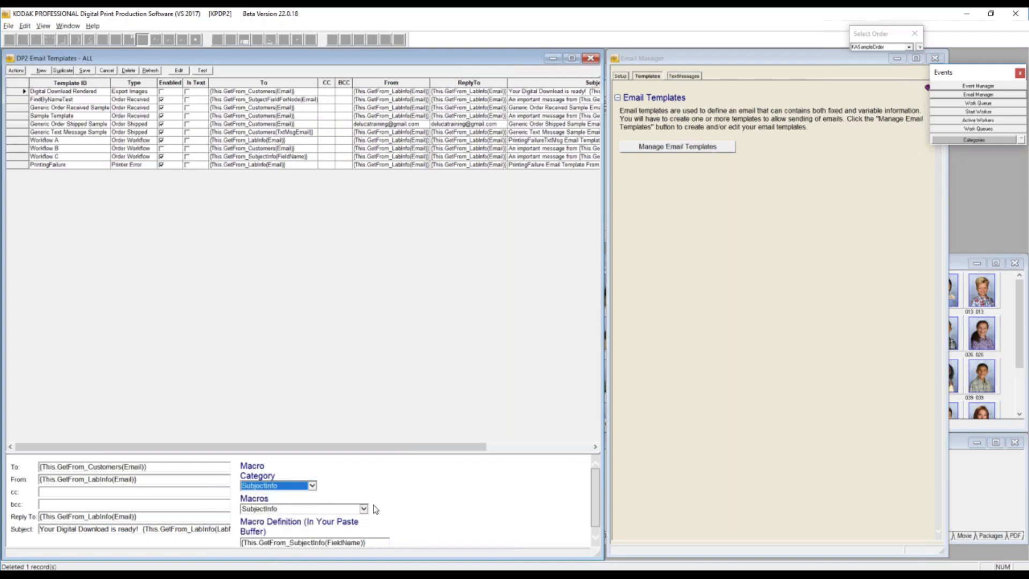
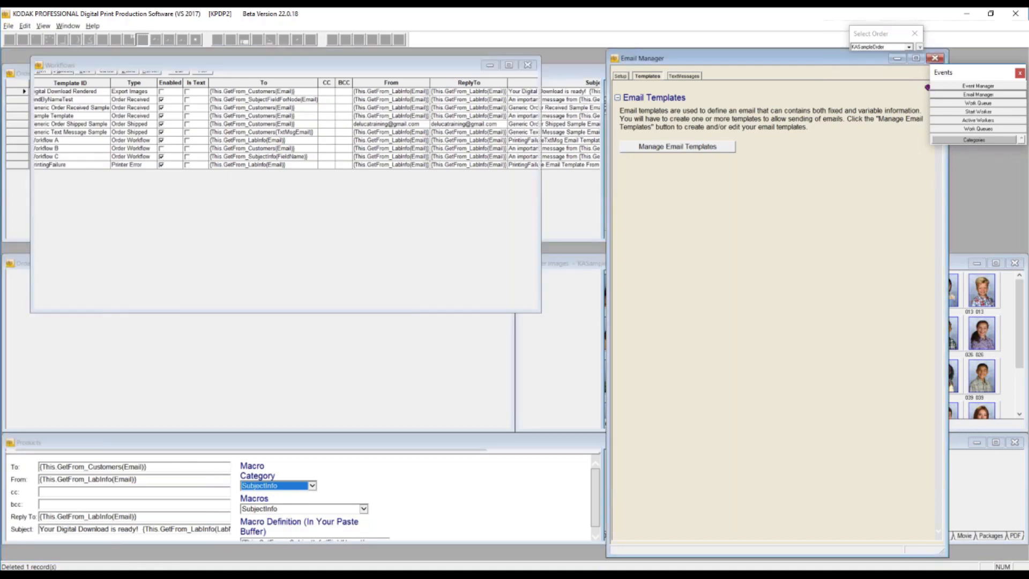
# - Close the email templates list, the Email Manager and the Workflows window
pyautogui.click(592, 61)
pyautogui.click(936, 59)
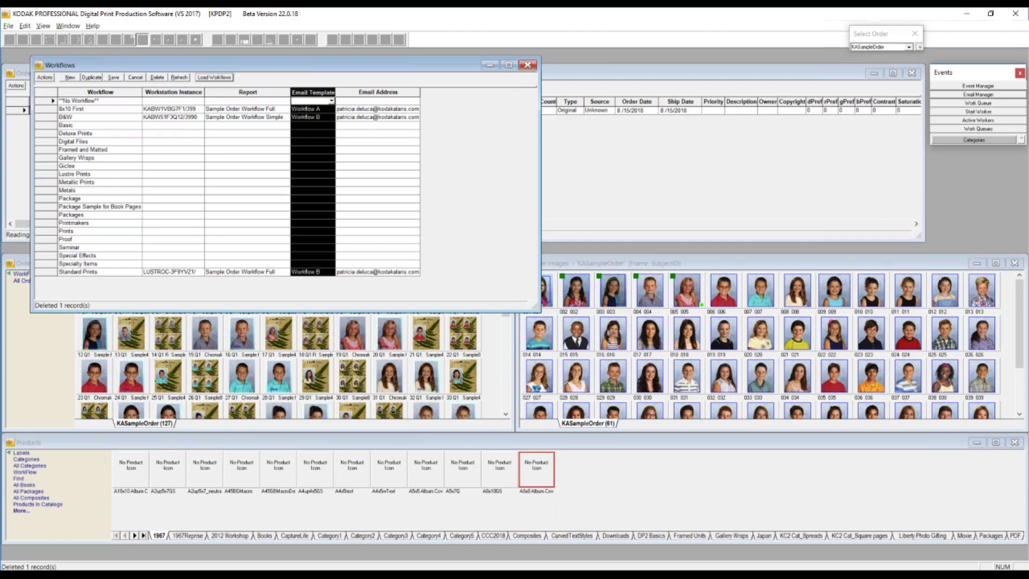
pyautogui.click(528, 65)
# - Generate the Sample Order Workflow Simple report for the KASampleOrder order, limited to the Basic workflow
pyautogui.click(17, 86)
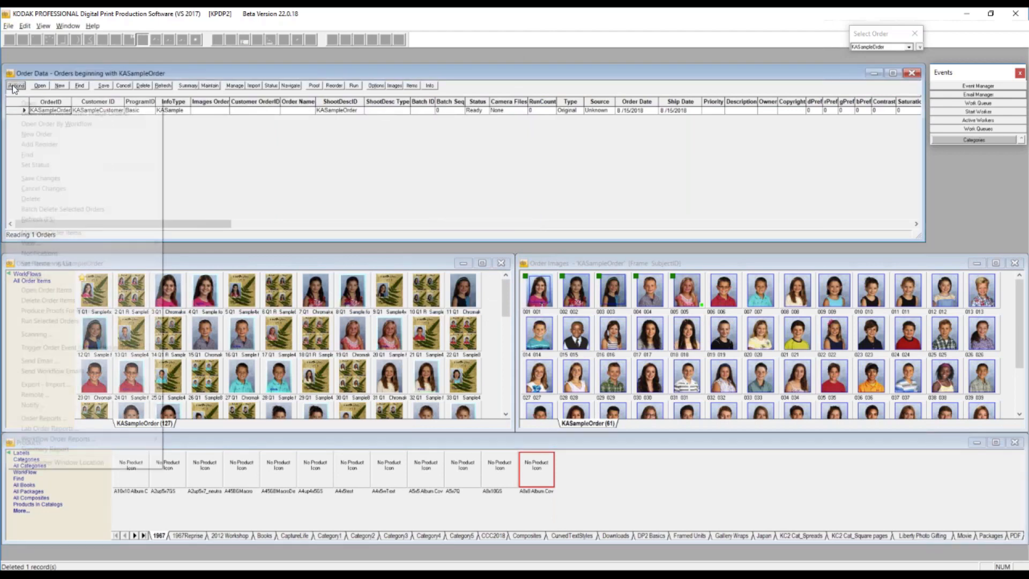
pyautogui.moveTo(125, 421)
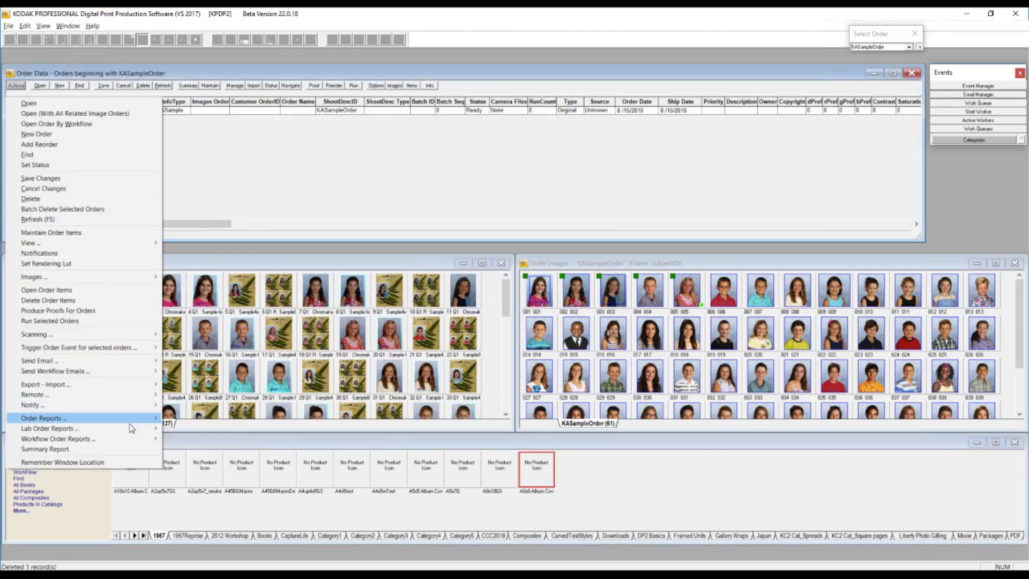
pyautogui.moveTo(144, 443)
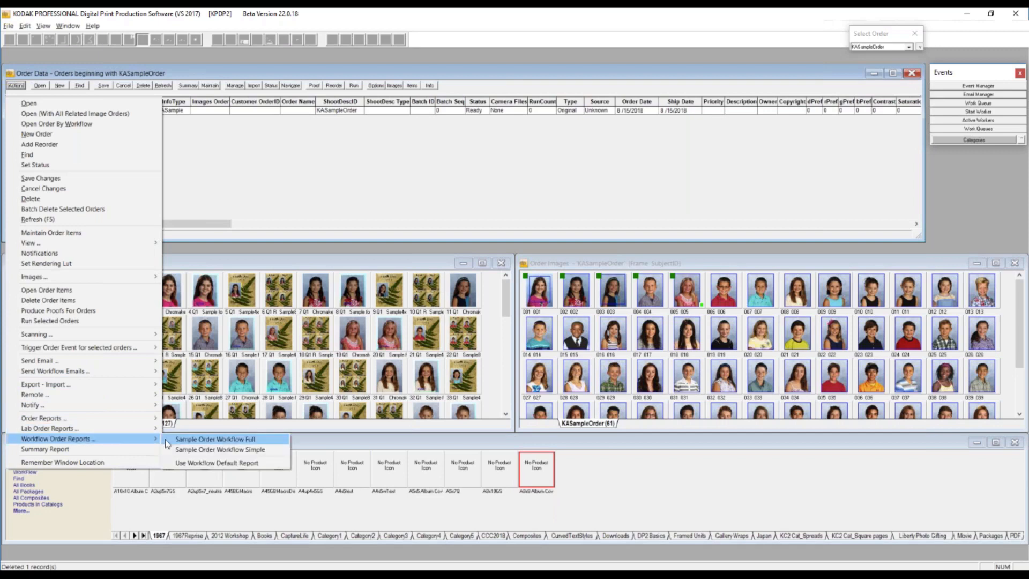
pyautogui.click(249, 452)
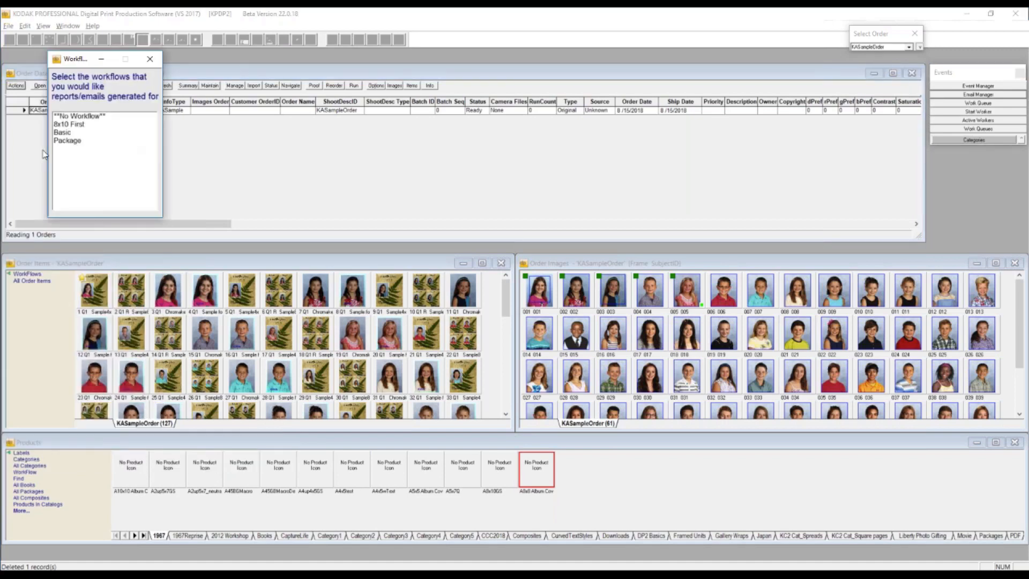
pyautogui.click(64, 133)
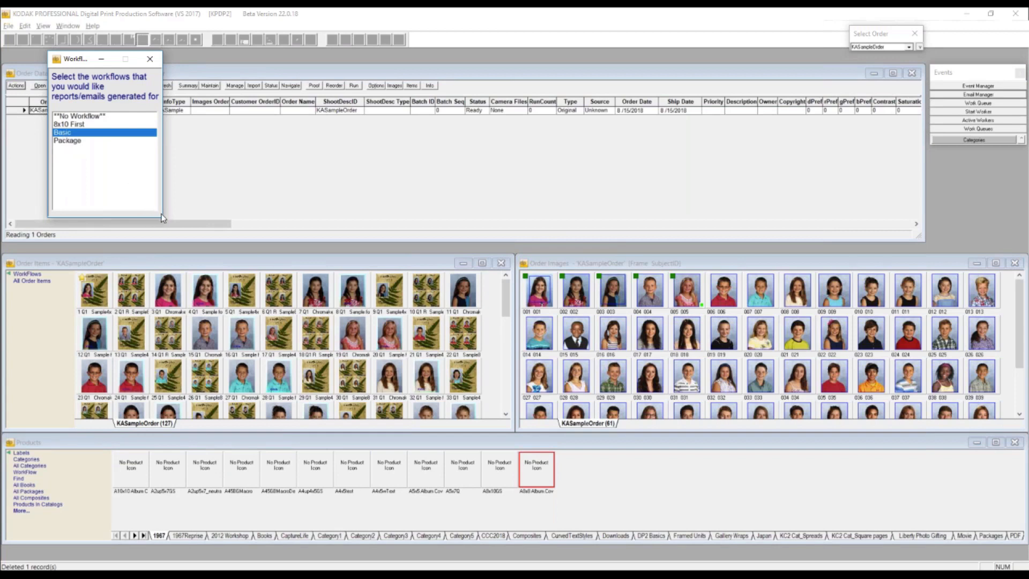
pyautogui.moveTo(165, 218); pyautogui.dragTo(260, 217)
pyautogui.click(138, 213)
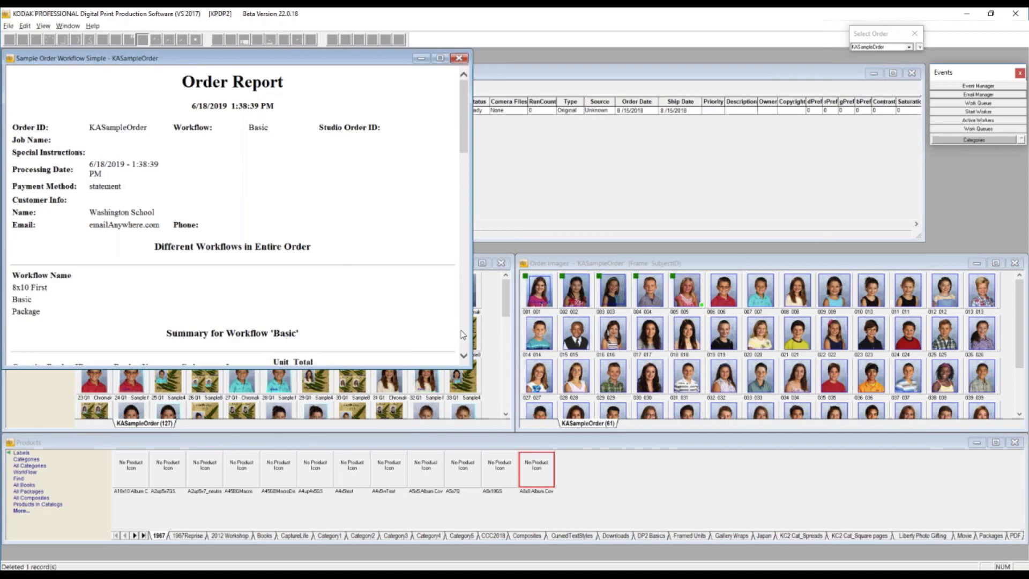
# - Enlarge the order report, read through its workflow list and Basic workflow summary, and close it
pyautogui.moveTo(472, 369); pyautogui.dragTo(524, 518)
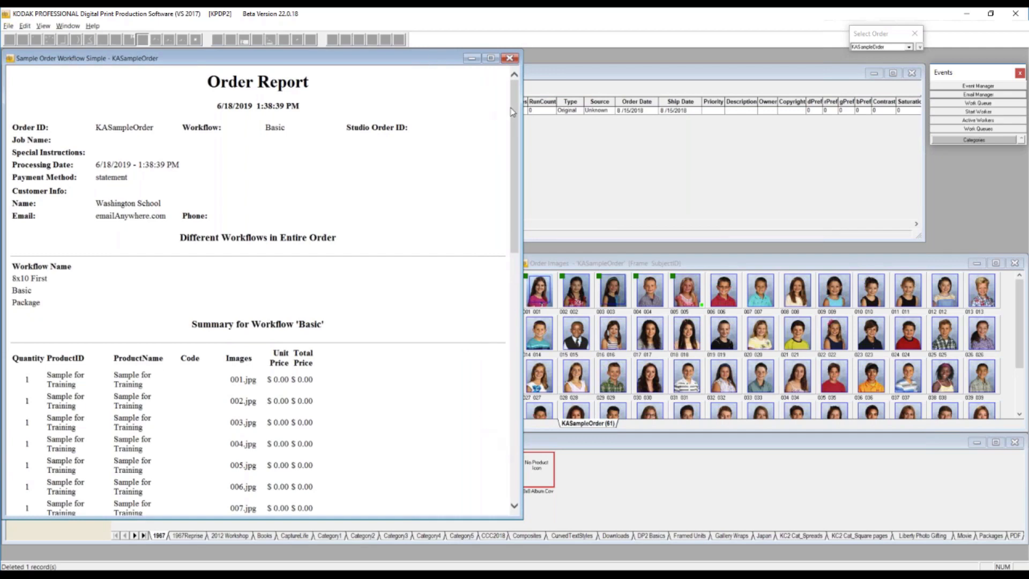
pyautogui.moveTo(516, 117); pyautogui.dragTo(510, 177)
pyautogui.scroll(-5, 505, 187)
pyautogui.click(511, 59)
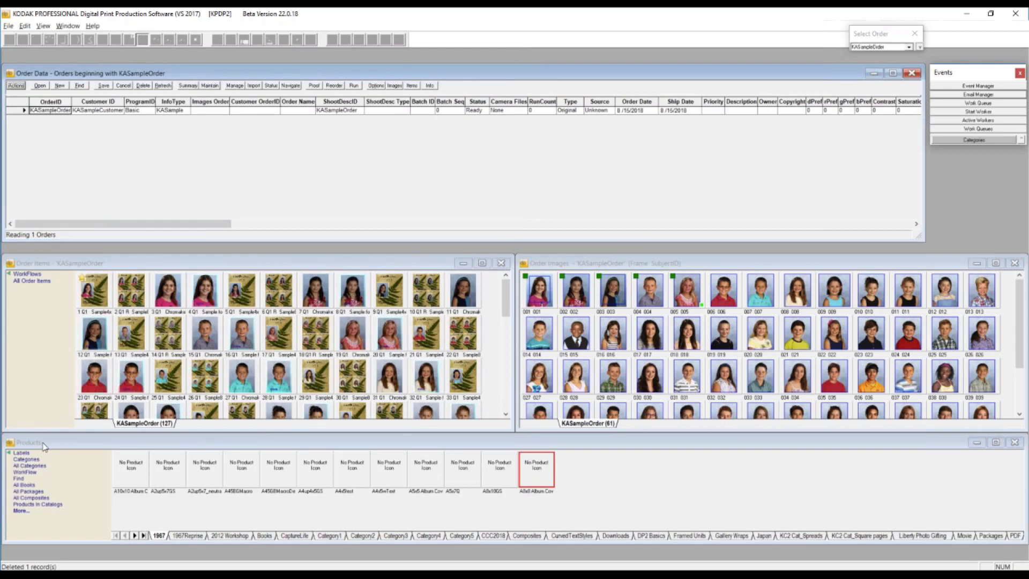
# - Filter the products by the 8x10 First workflow and view its TestSchool category
pyautogui.click(25, 472)
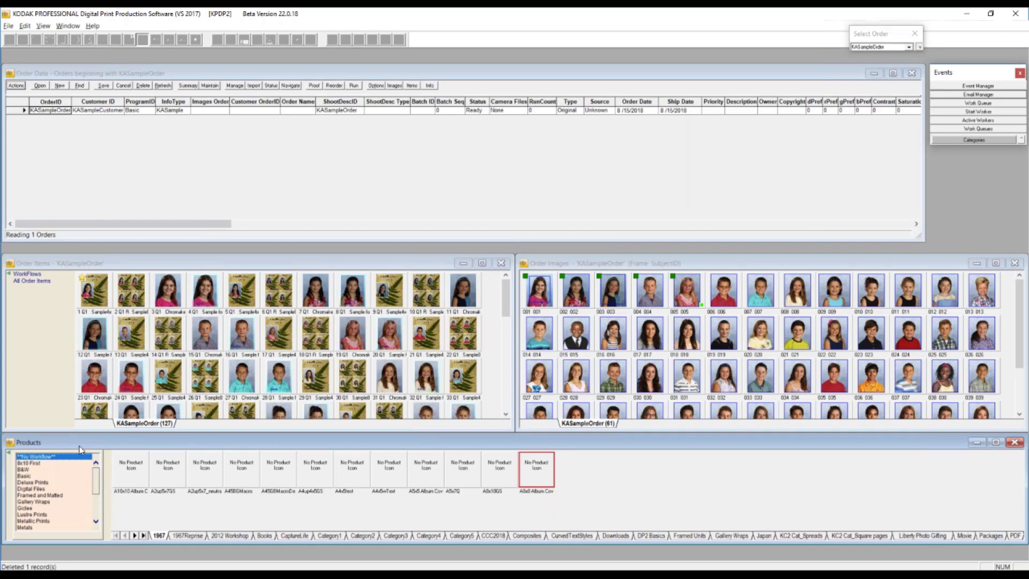
pyautogui.click(30, 473)
pyautogui.click(29, 463)
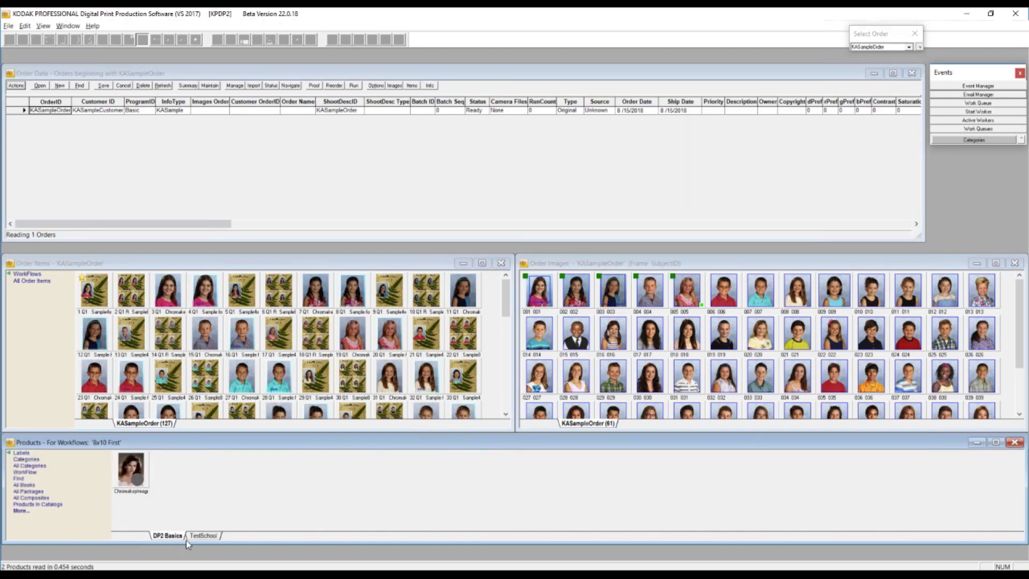
pyautogui.click(204, 536)
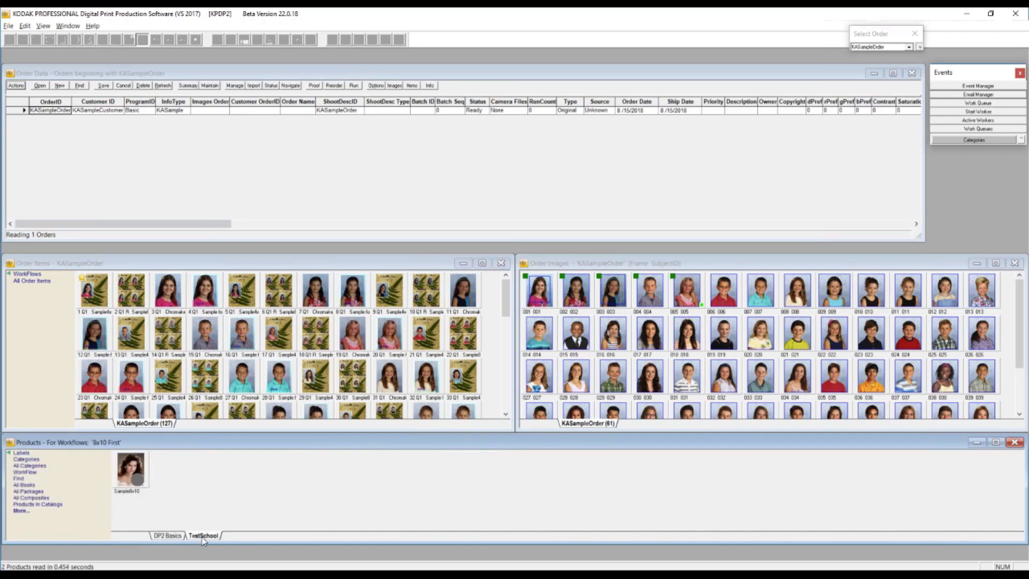
# - Filter the products by the Basic workflow and view its Prints category
pyautogui.click(24, 473)
pyautogui.click(28, 476)
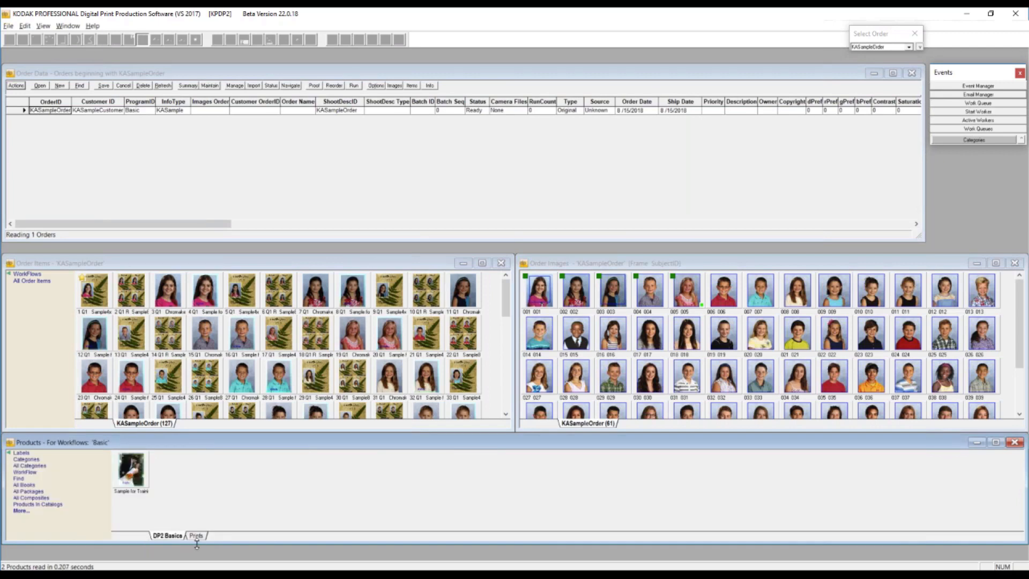
pyautogui.click(199, 538)
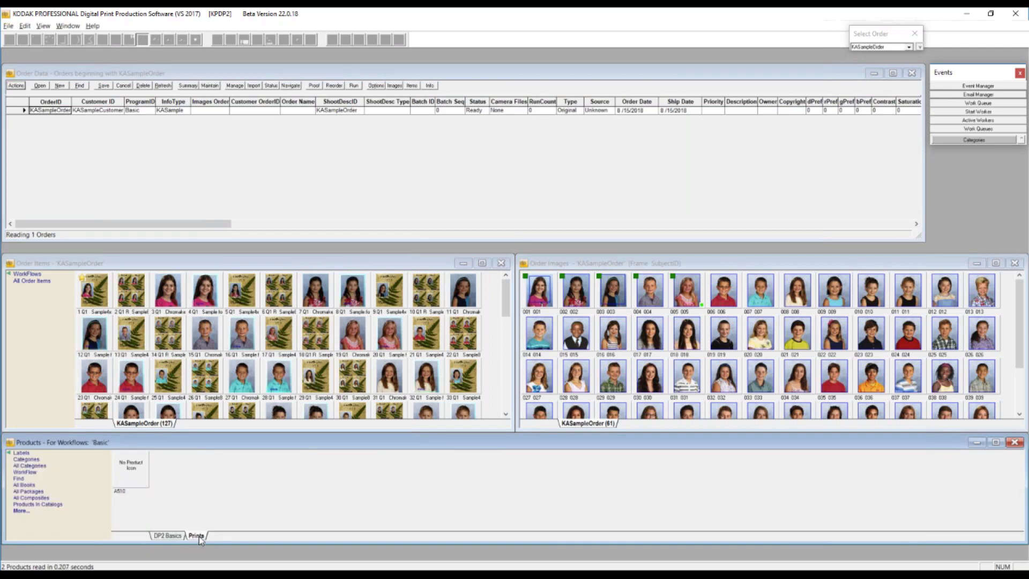
# - Filter the products by the Standard Prints workflow
pyautogui.click(24, 474)
pyautogui.scroll(-4, 37, 507)
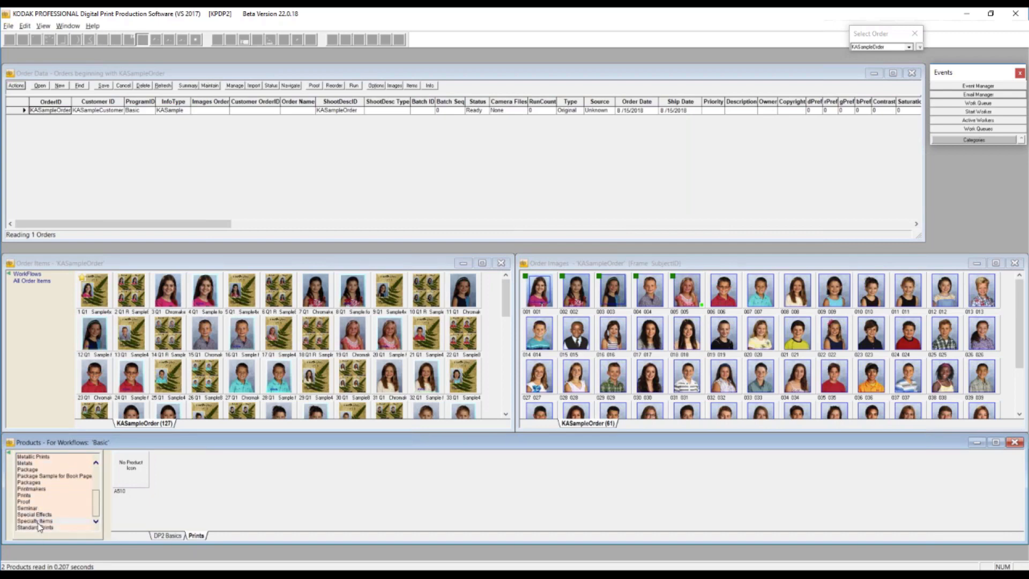
pyautogui.click(39, 521)
pyautogui.click(40, 528)
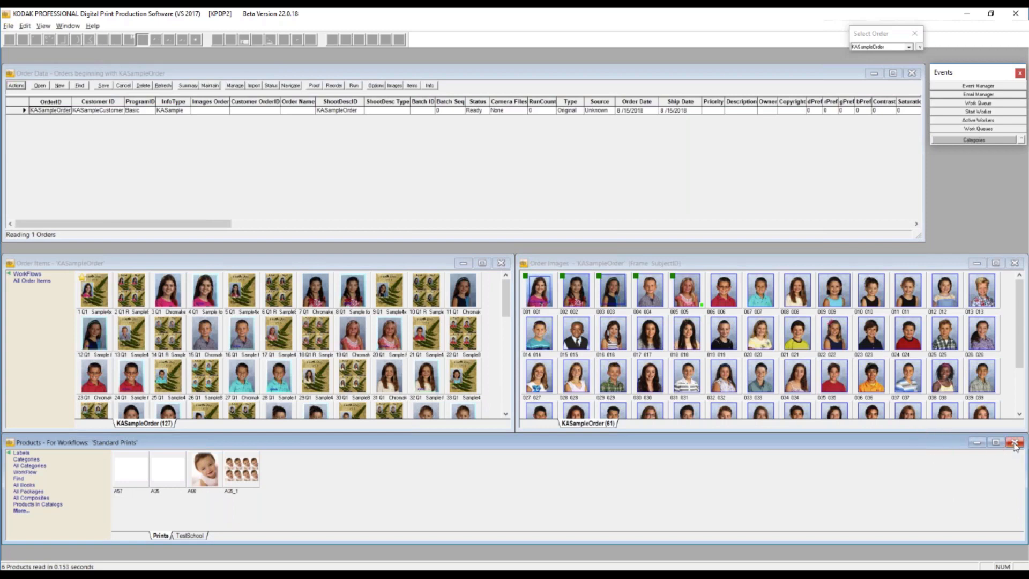
# - List the products of all categories and show the Special Effects category
pyautogui.click(29, 466)
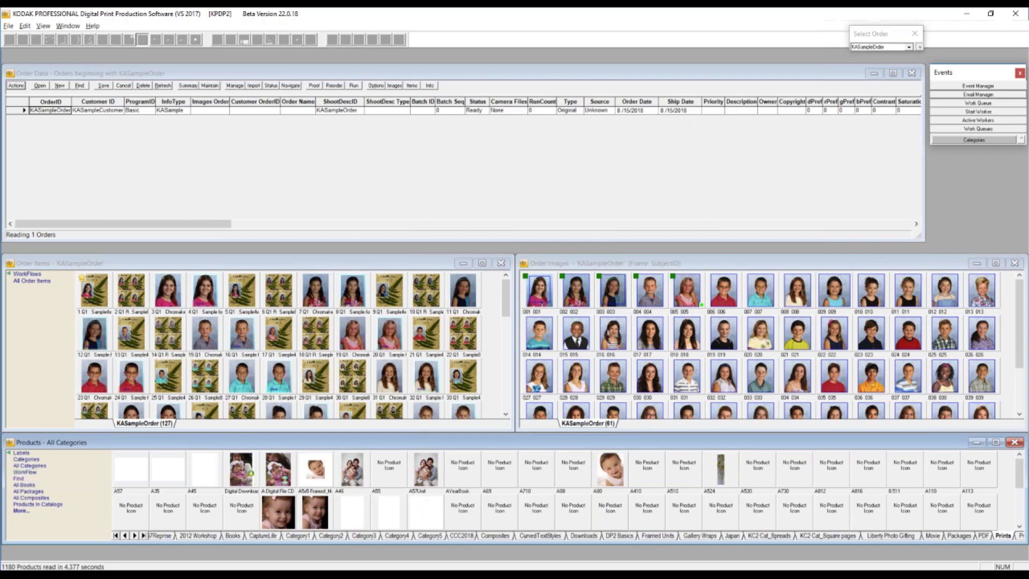
pyautogui.click(143, 536)
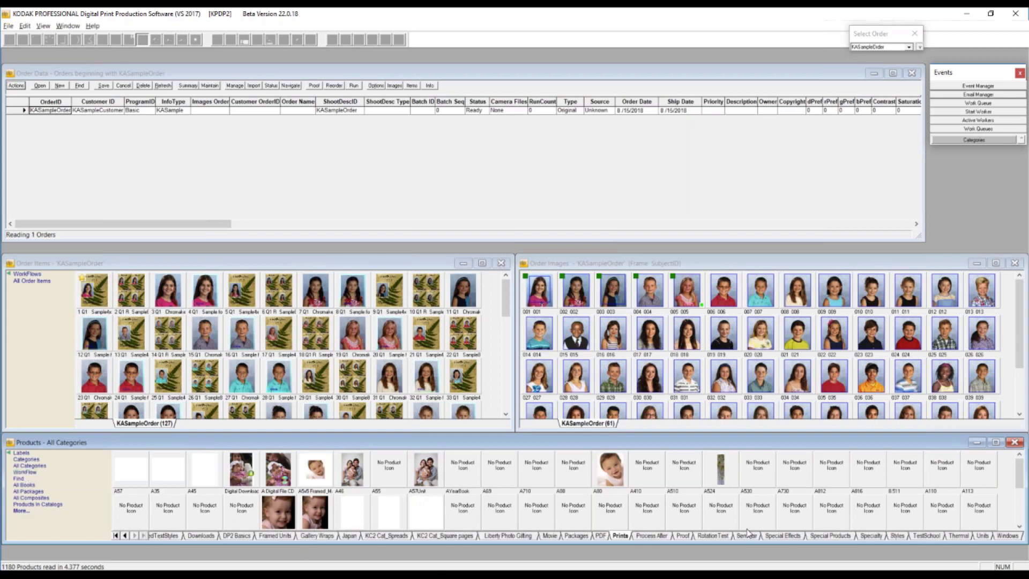
pyautogui.click(790, 536)
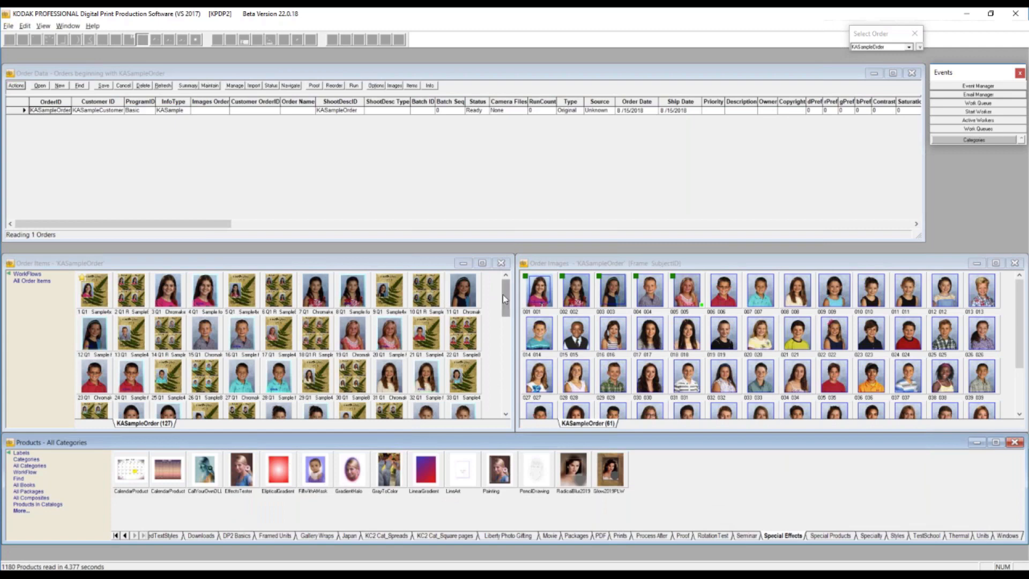
# - View the last order items of KASampleOrder and open the RadicalBlur2019PLW product layout
pyautogui.moveTo(504, 295); pyautogui.dragTo(505, 392)
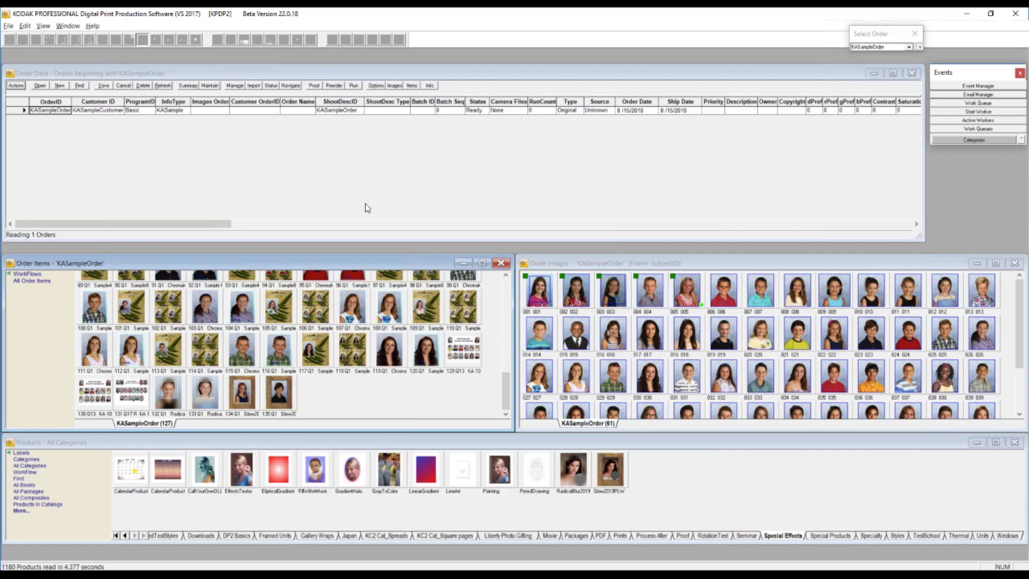
pyautogui.click(576, 474)
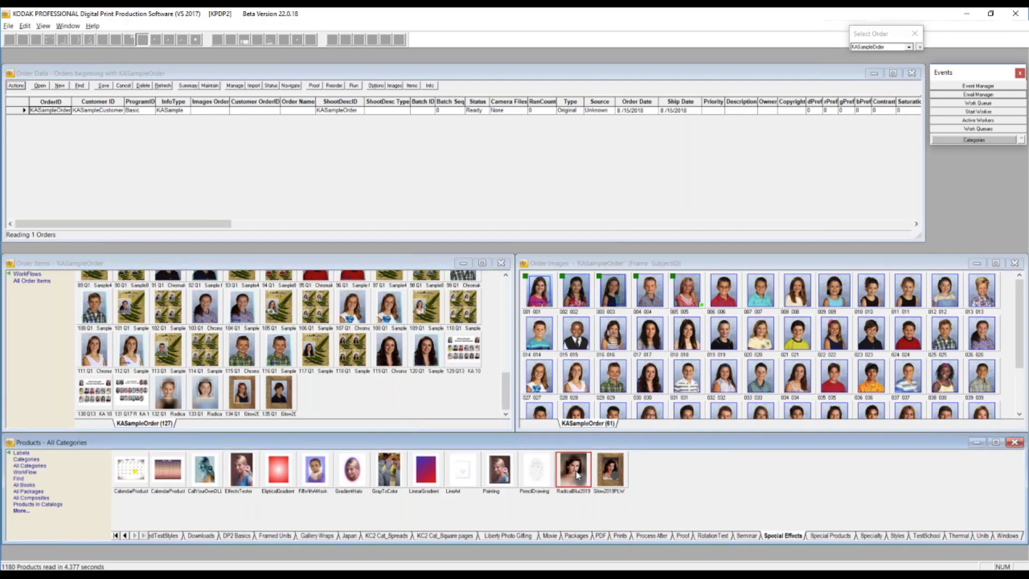
pyautogui.doubleClick(574, 470)
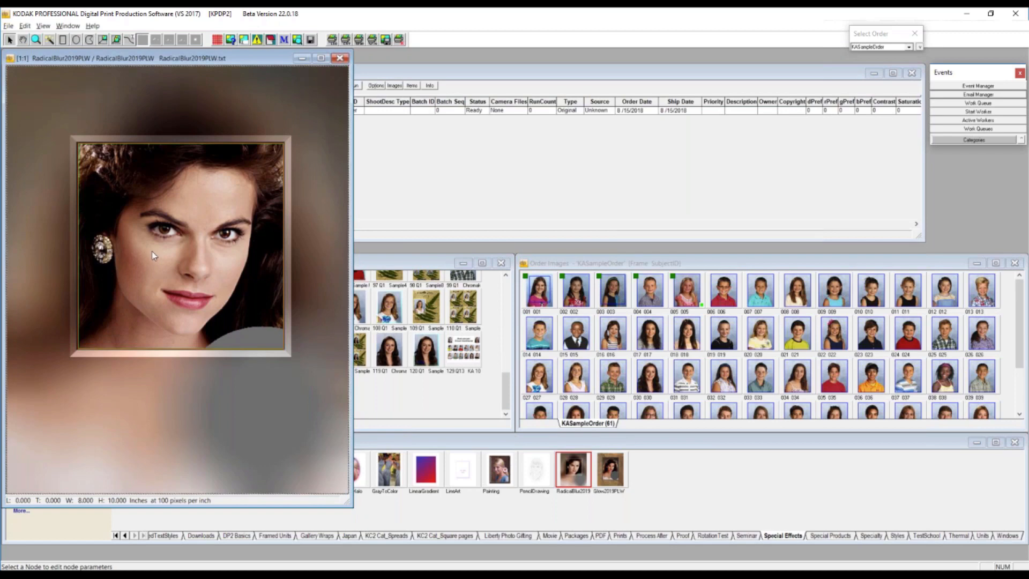
# - Open the Image Node Properties for the framed inner image and switch them to the full-size background image node
pyautogui.click(231, 178)
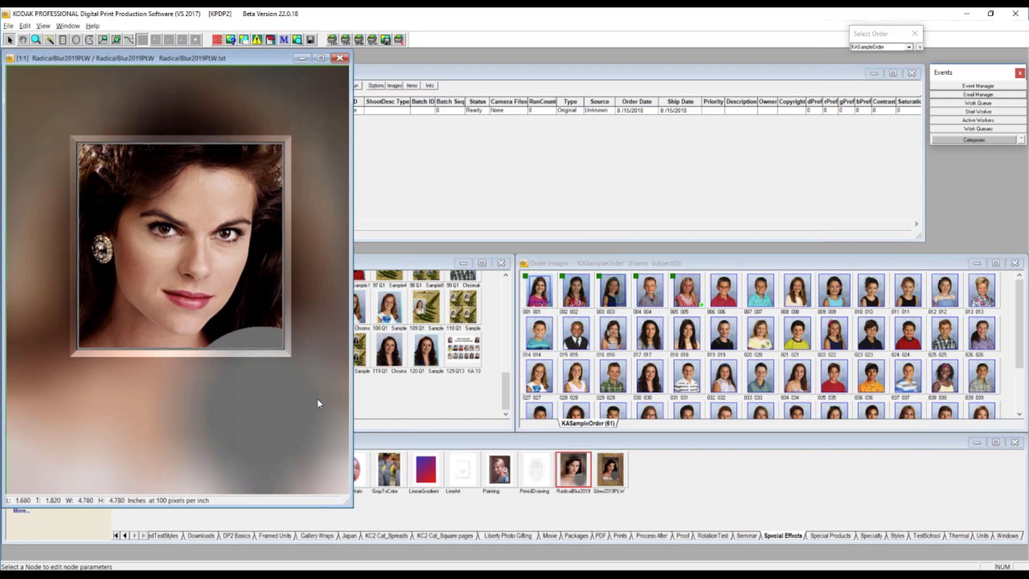
pyautogui.click(231, 40)
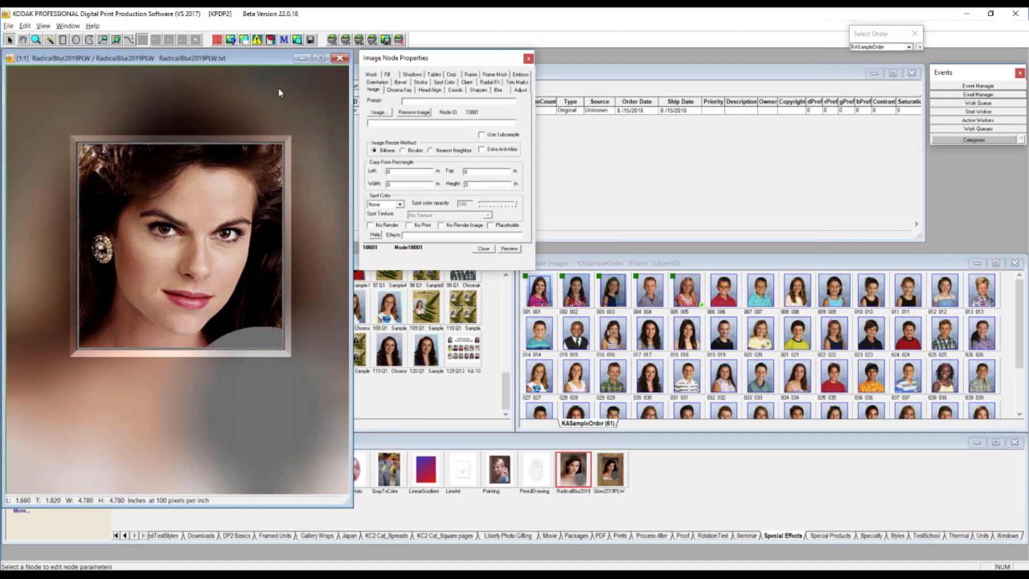
pyautogui.click(246, 87)
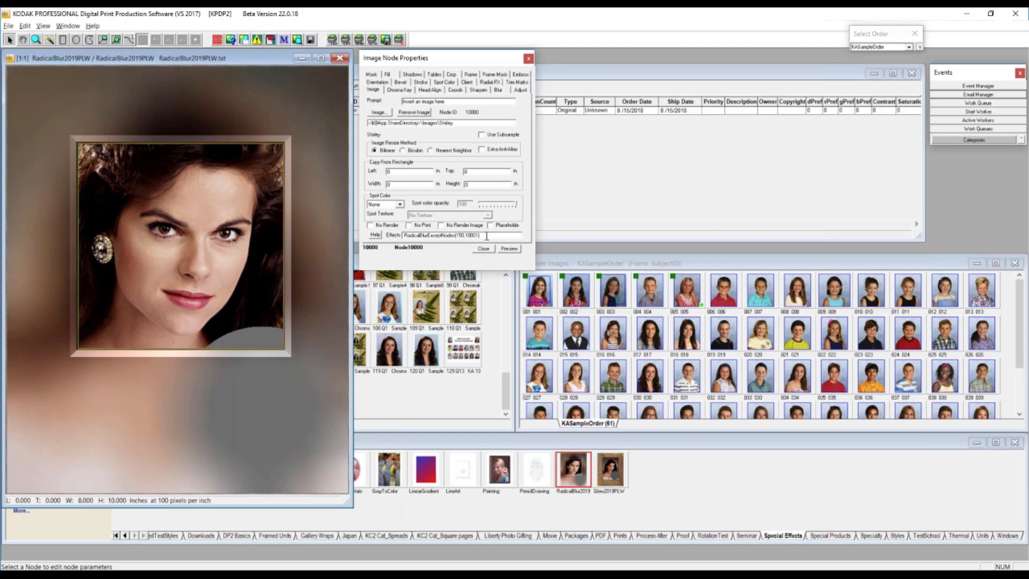
# - Set the blur amount in the background node's RadicalBlurExceptNodes effect to 100 and preview the layout
pyautogui.moveTo(486, 235); pyautogui.dragTo(390, 236)
pyautogui.doubleClick(460, 235)
pyautogui.write('150')
pyautogui.moveTo(465, 235); pyautogui.dragTo(480, 235)
pyautogui.click(465, 234)
pyautogui.doubleClick(459, 235)
pyautogui.moveTo(458, 235); pyautogui.dragTo(458, 235)
pyautogui.write('100')
pyautogui.click(508, 250)
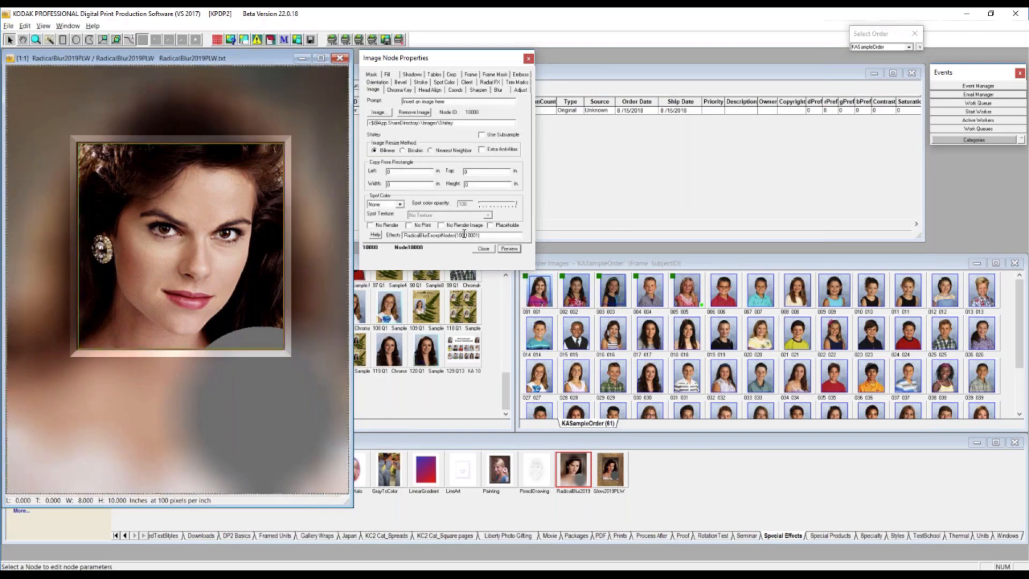
# - Set the blur amount in the background node's RadicalBlurExceptNodes effect to 75 and preview the layout
pyautogui.moveTo(464, 235); pyautogui.dragTo(457, 237)
pyautogui.write('75')
pyautogui.click(507, 250)
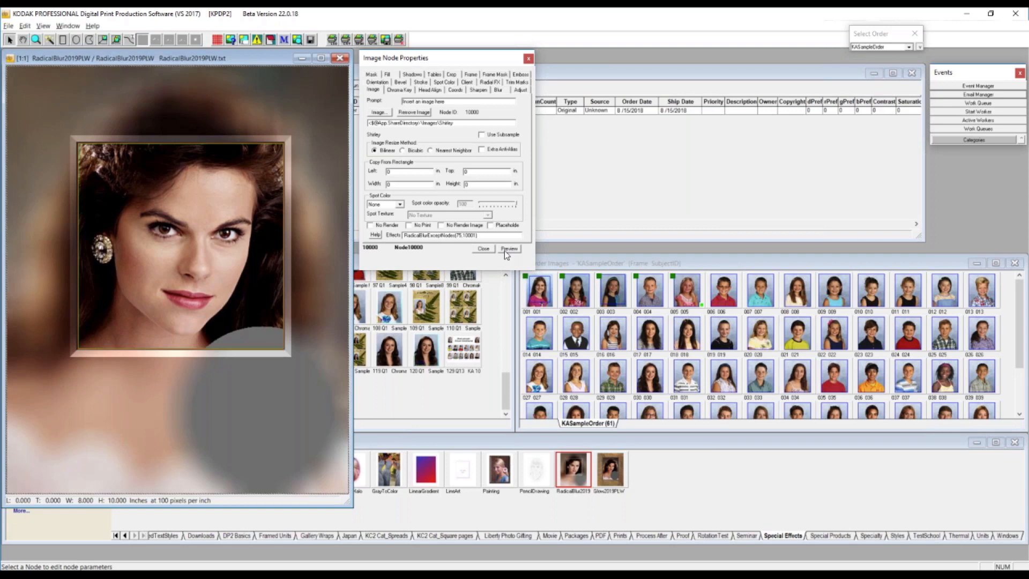
# - View the RadicalBlur2019PLW layout as text in Notepad++ and move its window fully into view
pyautogui.rightClick(229, 104)
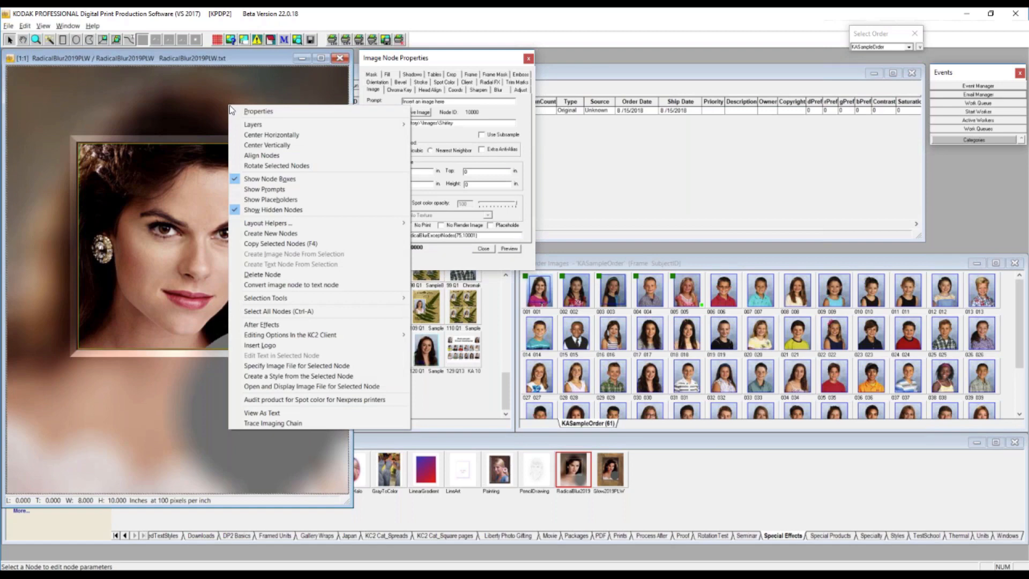
pyautogui.click(295, 413)
pyautogui.press('Return')
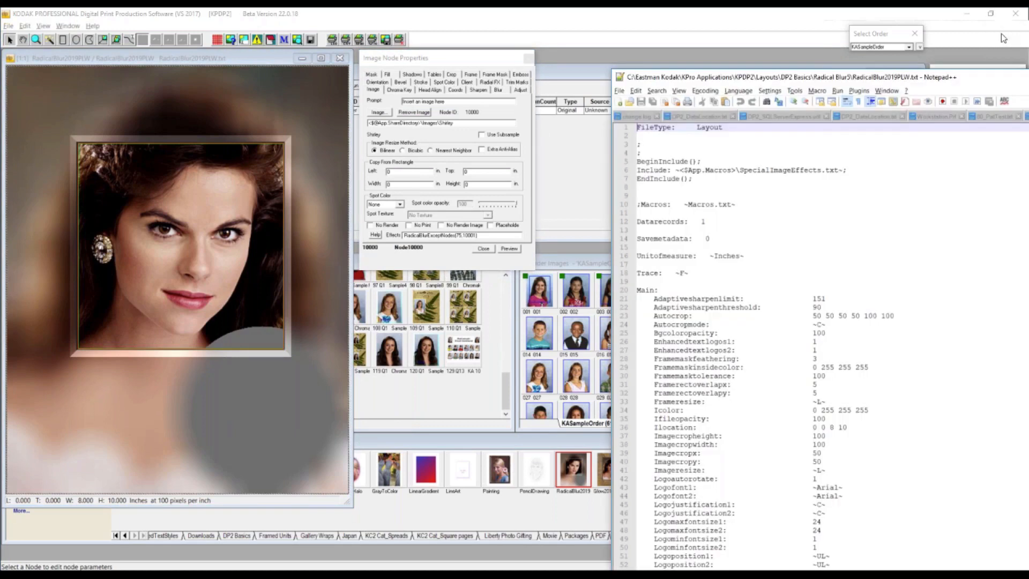
pyautogui.moveTo(1018, 77); pyautogui.dragTo(767, 25)
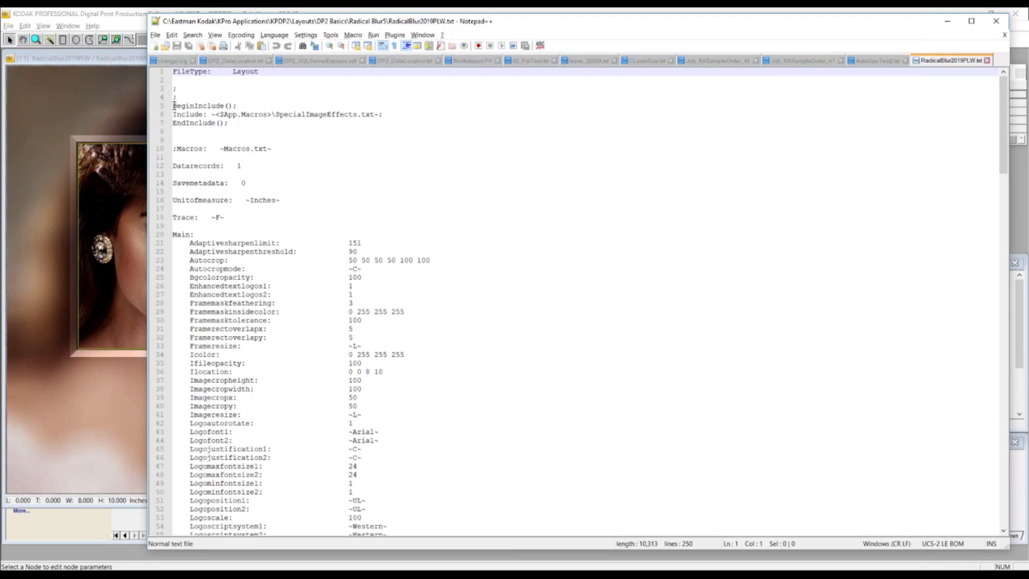
# - Highlight the BeginInclude to EndInclude lines that load SpecialImageEffects.txt, leave them unedited, and close Notepad++
pyautogui.moveTo(174, 105); pyautogui.dragTo(245, 122)
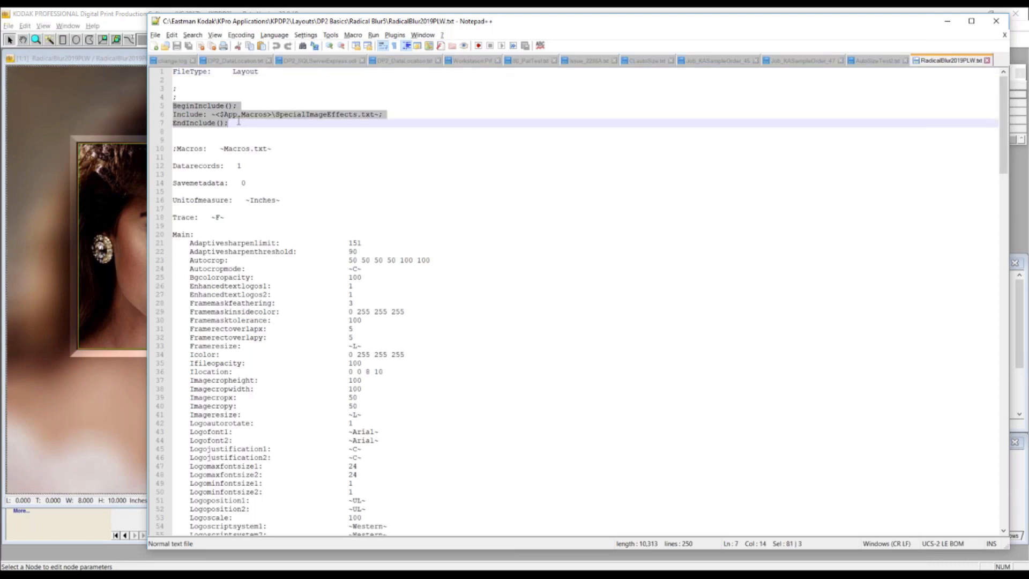
pyautogui.click(239, 121)
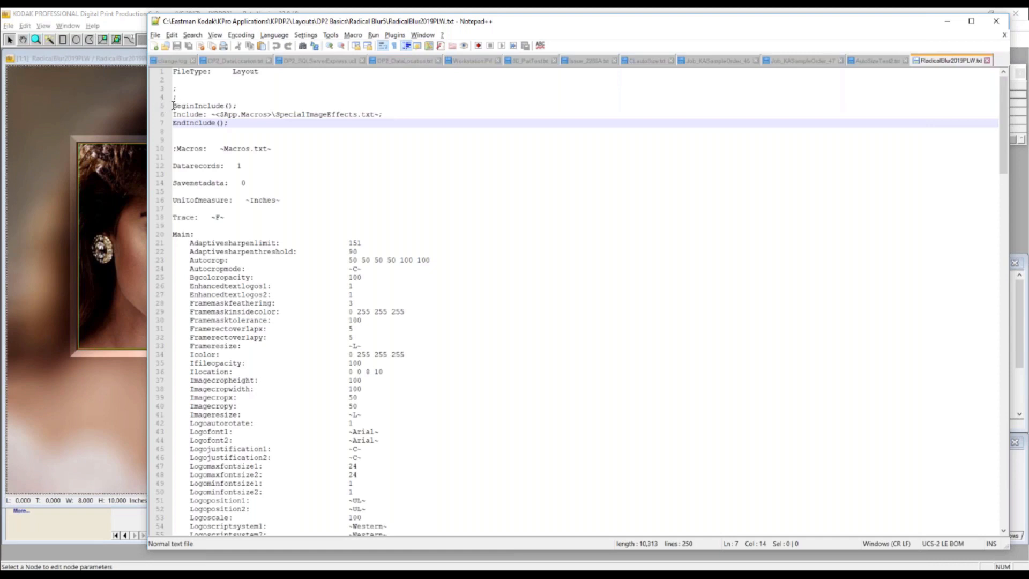
pyautogui.moveTo(174, 105); pyautogui.dragTo(236, 125)
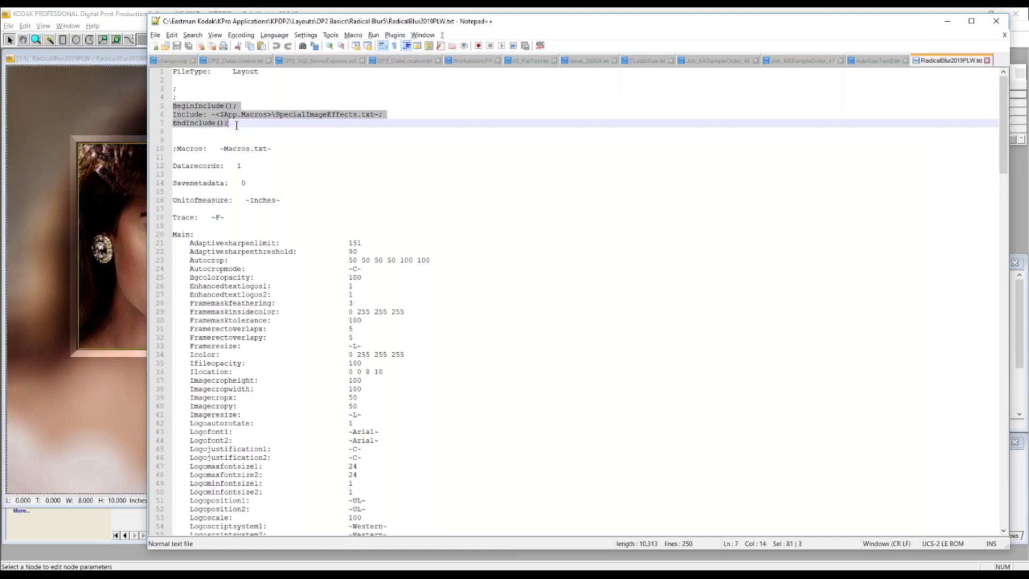
pyautogui.click(311, 139)
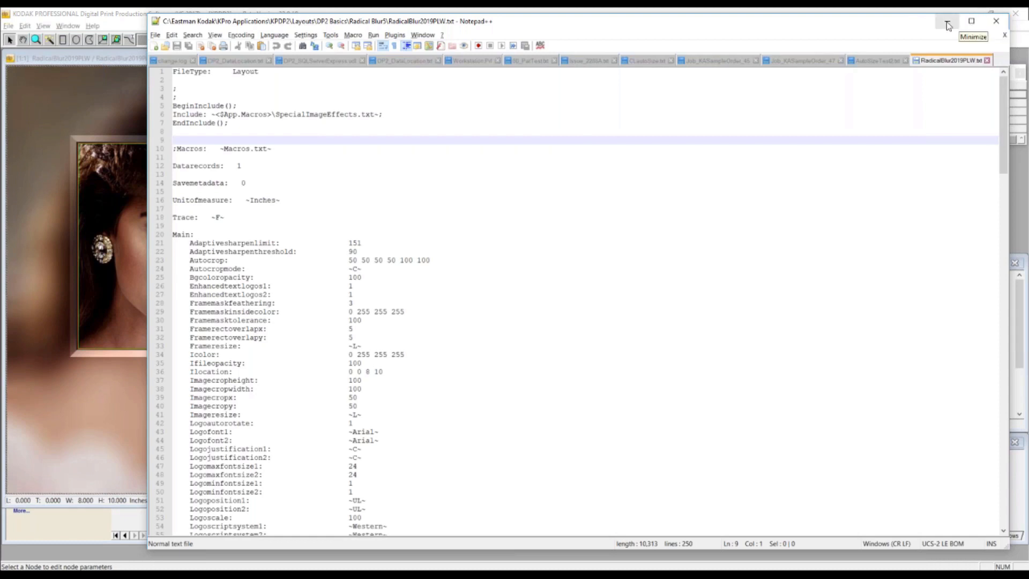
pyautogui.click(997, 24)
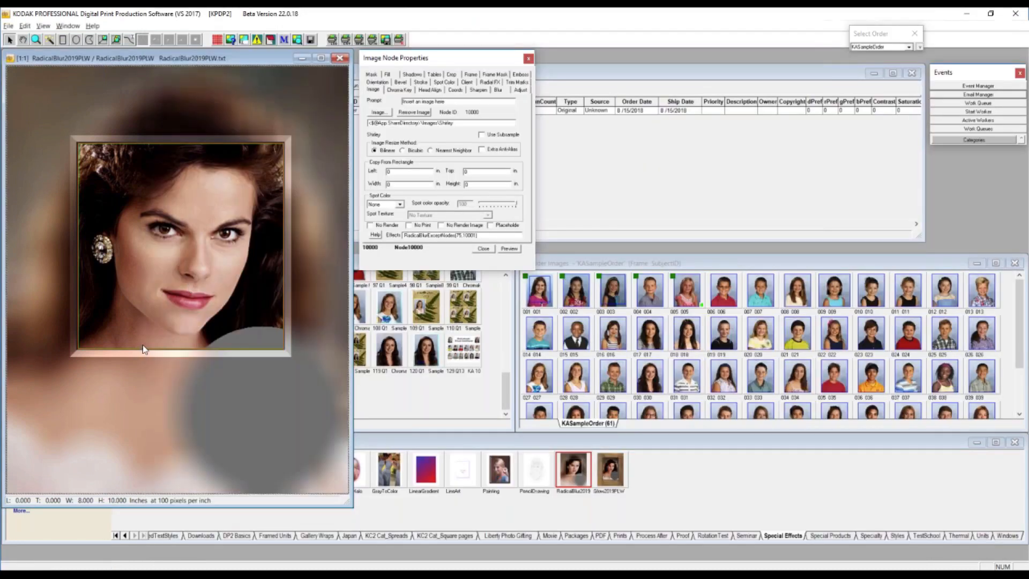
# - Select the inner portrait node, then close the RadicalBlur2019PLW layout and save its changes
pyautogui.click(476, 235)
pyautogui.moveTo(476, 235); pyautogui.dragTo(464, 236)
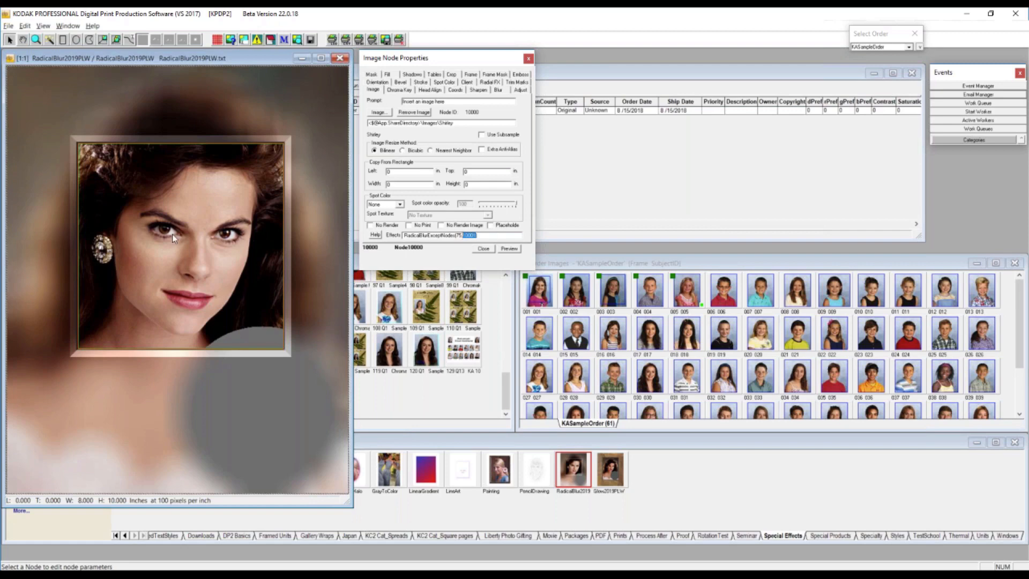
pyautogui.click(164, 222)
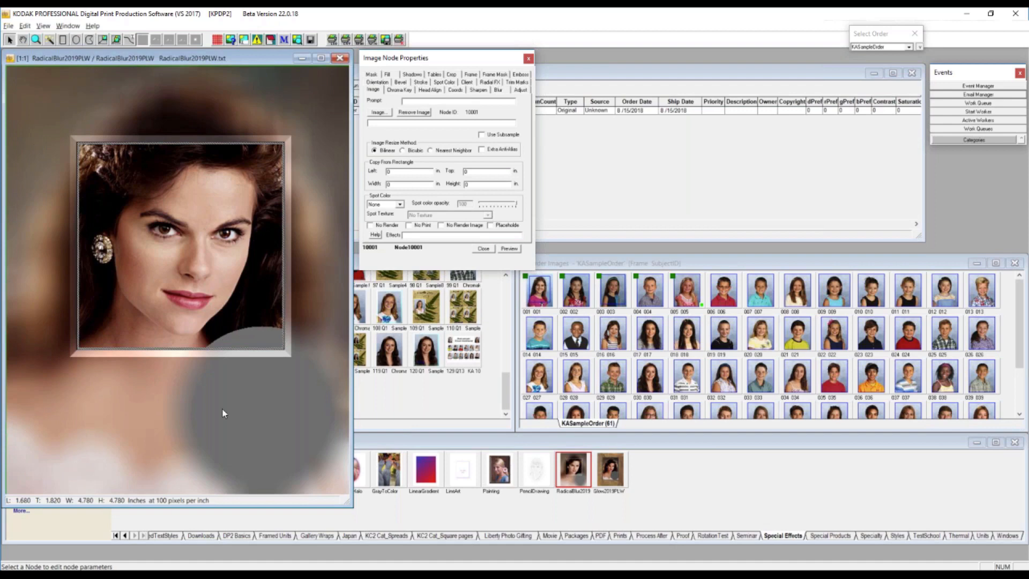
pyautogui.click(341, 60)
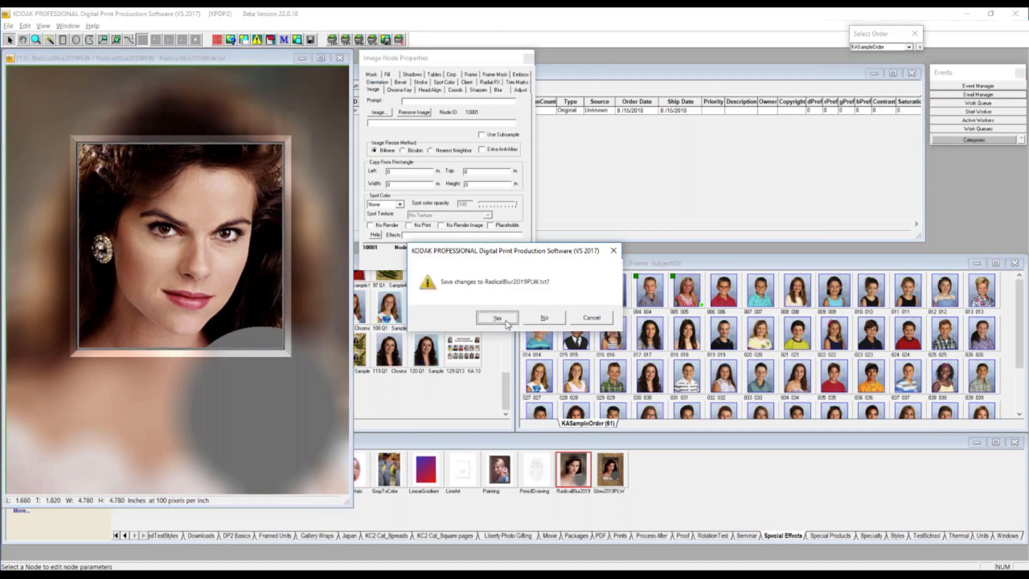
pyautogui.click(498, 317)
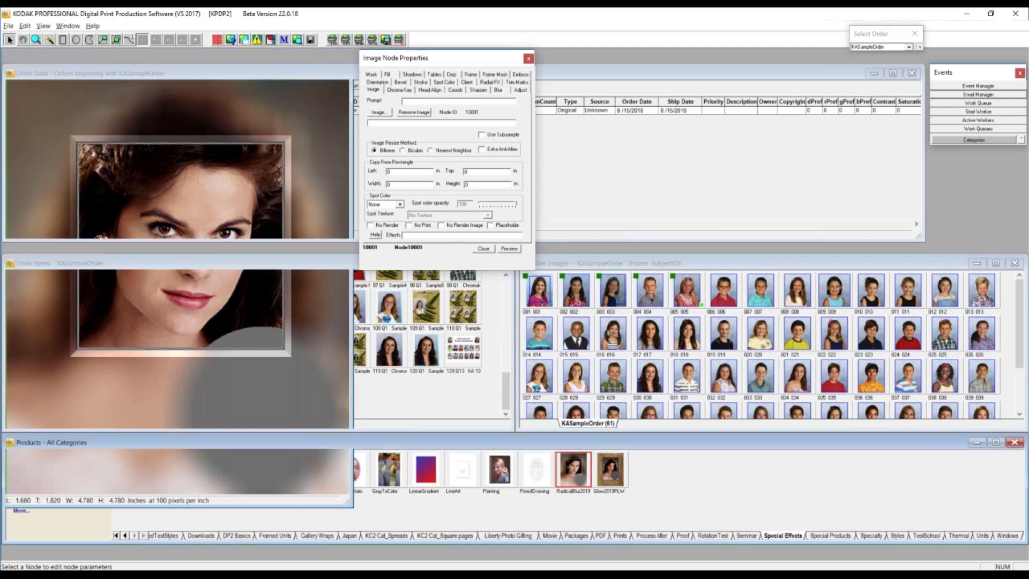
# - Switch to the Macros folder in File Explorer, look at where SpecialImageEffects.txt is stored, and close the folder window
pyautogui.click(121, 575)
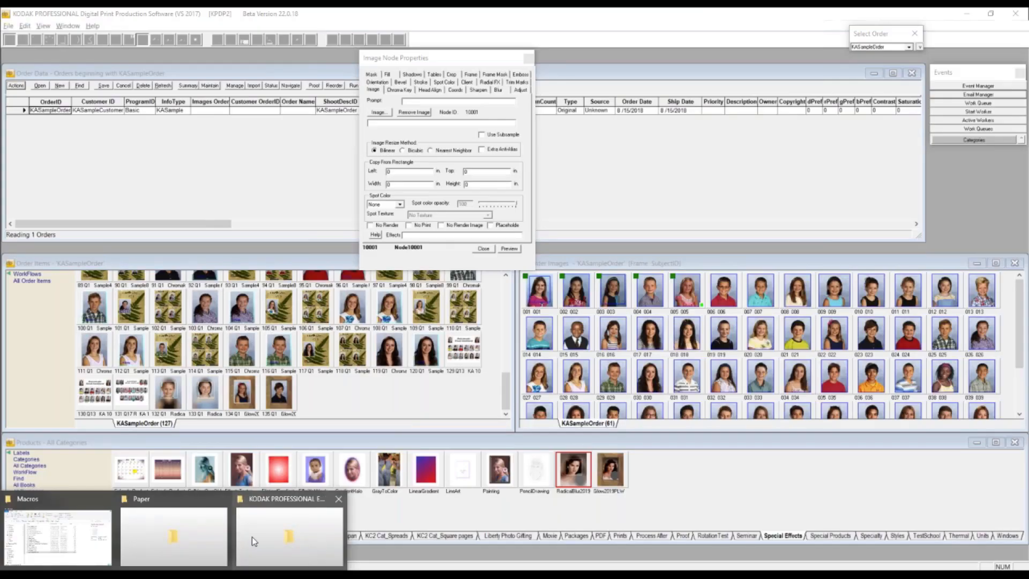
pyautogui.click(57, 519)
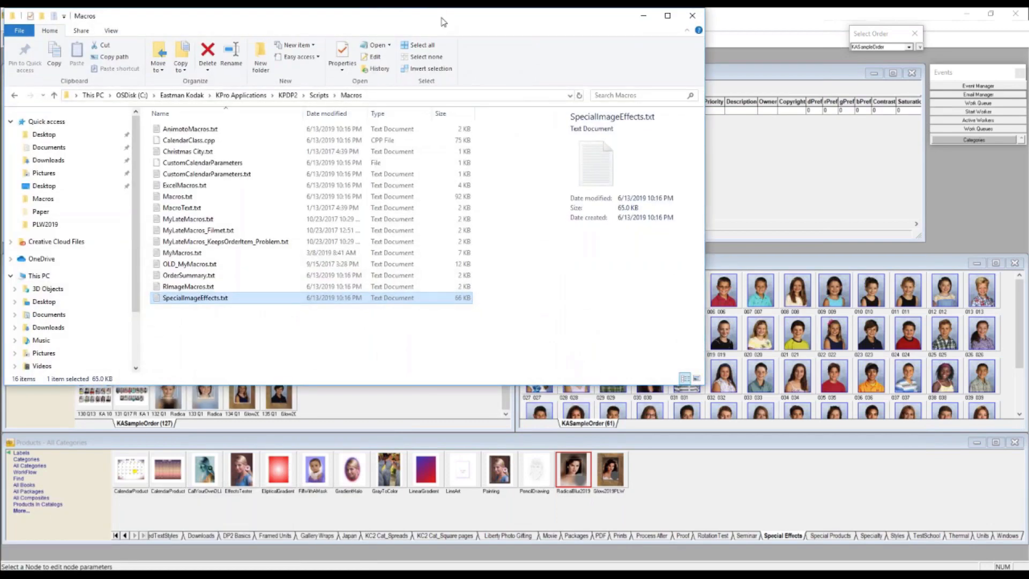
pyautogui.moveTo(449, 22); pyautogui.dragTo(553, 41)
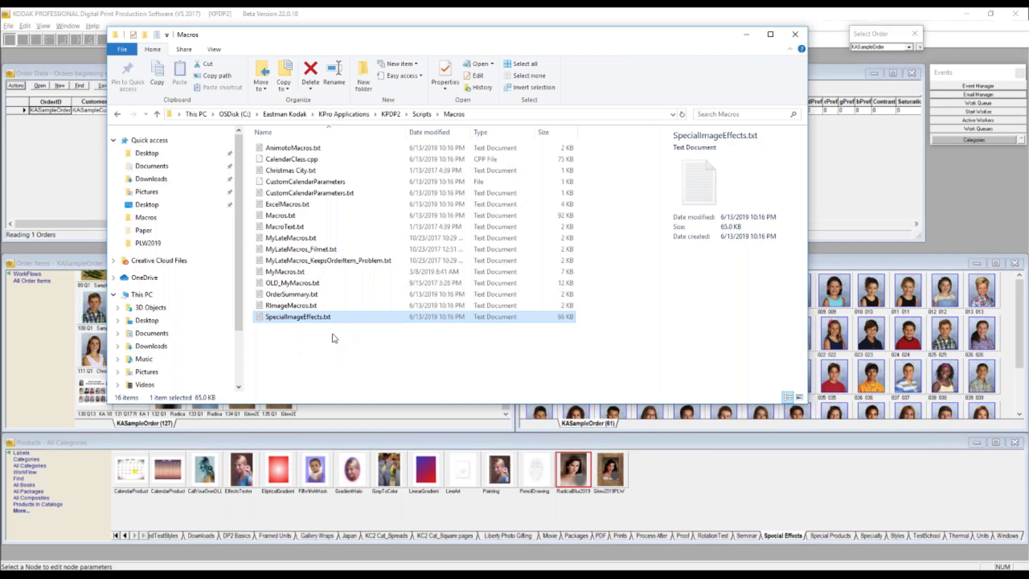
pyautogui.click(796, 36)
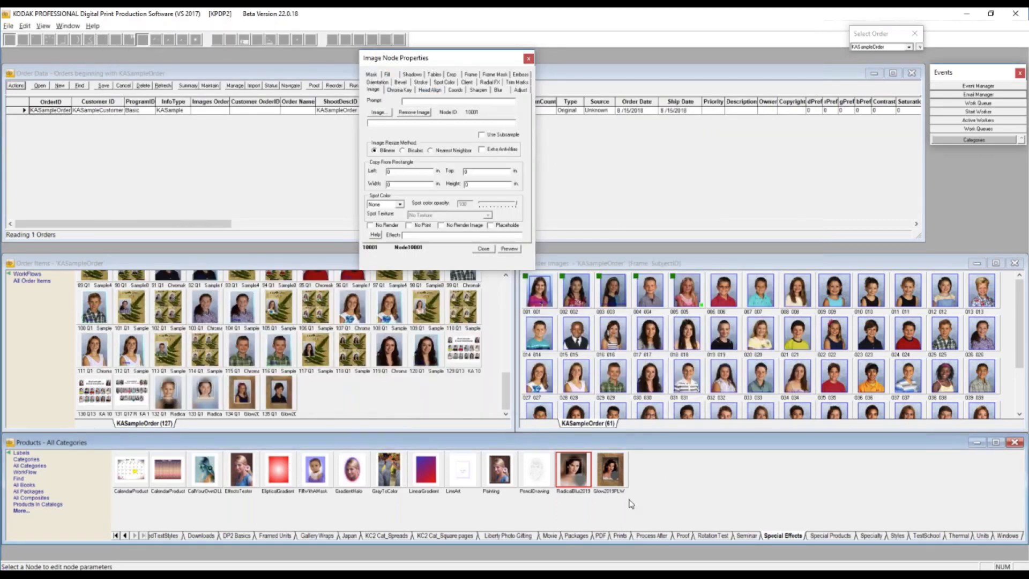
# - Open the Glow2019PLW layout and inspect the first parameters of the portrait node's AddGlow effect
pyautogui.click(616, 468)
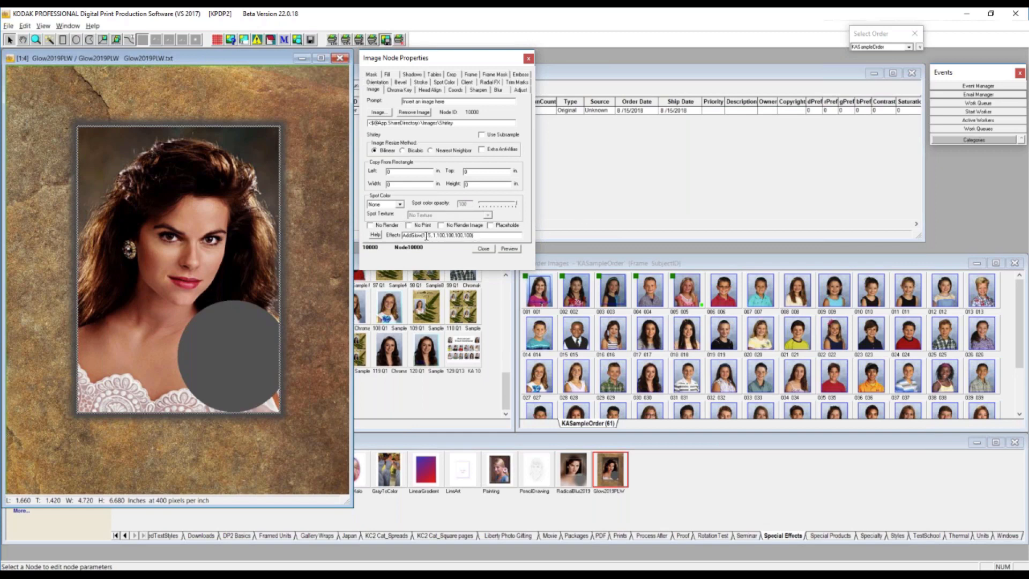
pyautogui.moveTo(427, 236); pyautogui.dragTo(423, 236)
pyautogui.click(425, 236)
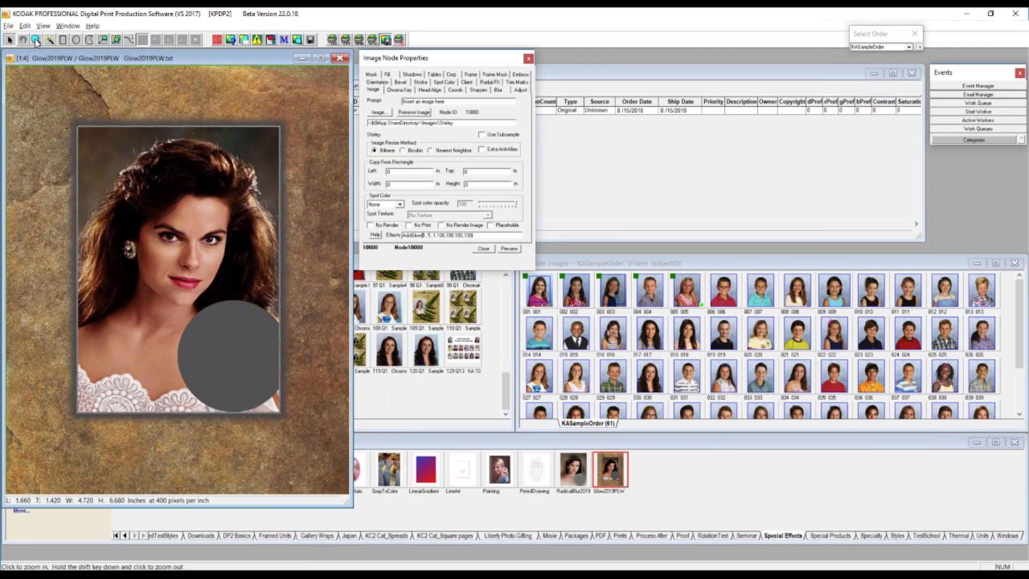
# - Hide the node boxes in the Glow2019PLW layout to expose the glow at the portrait's upper-right corner
pyautogui.click(36, 41)
pyautogui.click(239, 189)
pyautogui.click(239, 190)
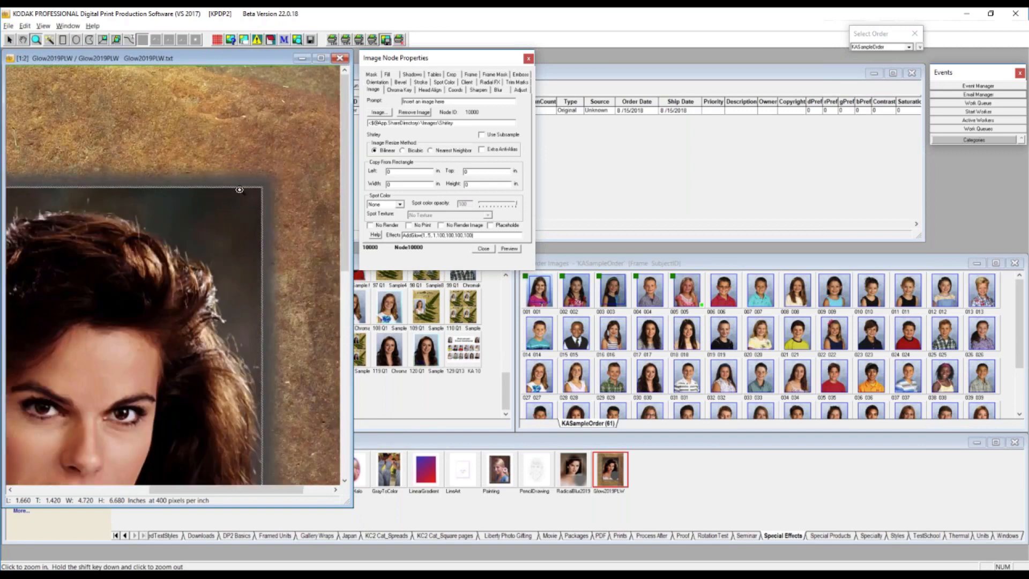
pyautogui.click(239, 189)
pyautogui.click(203, 273)
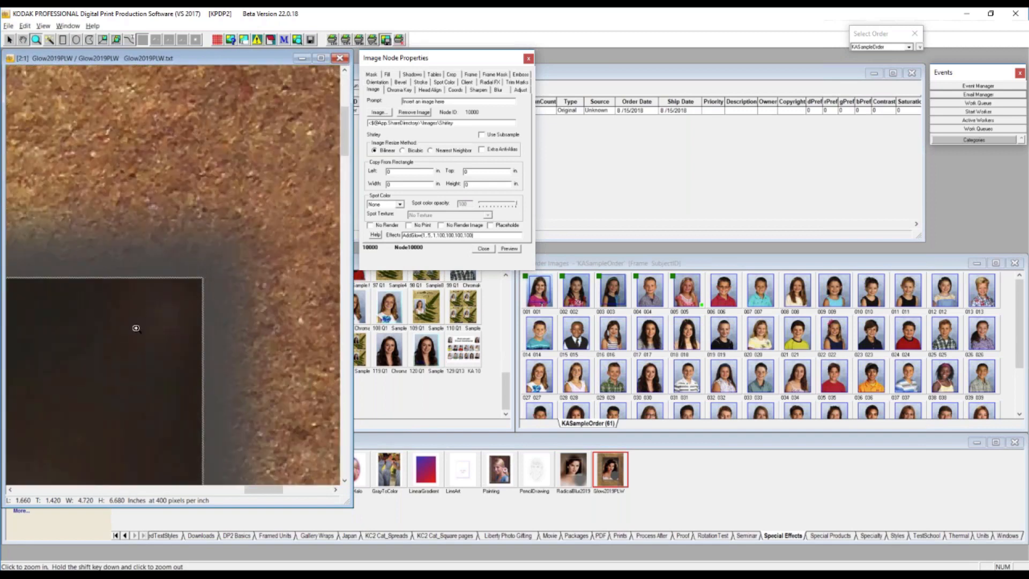
pyautogui.click(10, 41)
pyautogui.rightClick(154, 328)
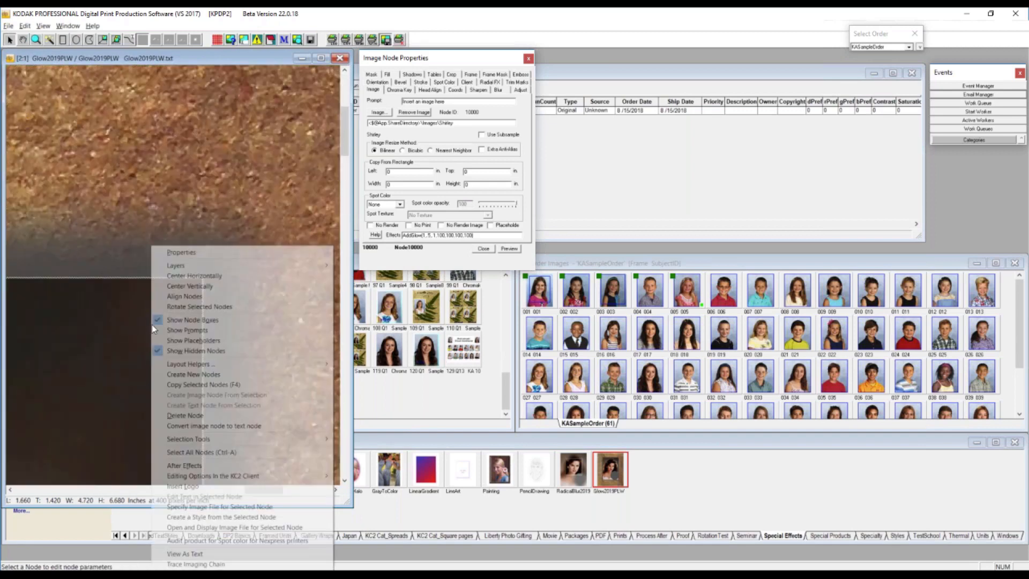
pyautogui.click(178, 320)
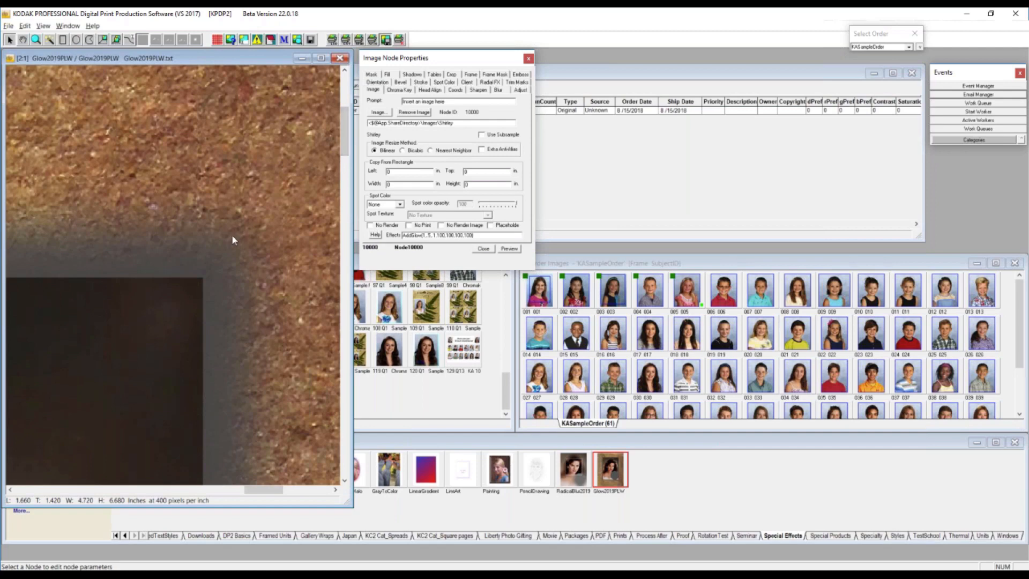
# - Examine the glow's fade around the portrait's corner up close, then close the Glow2019PLW layout and the image node properties
pyautogui.click(36, 40)
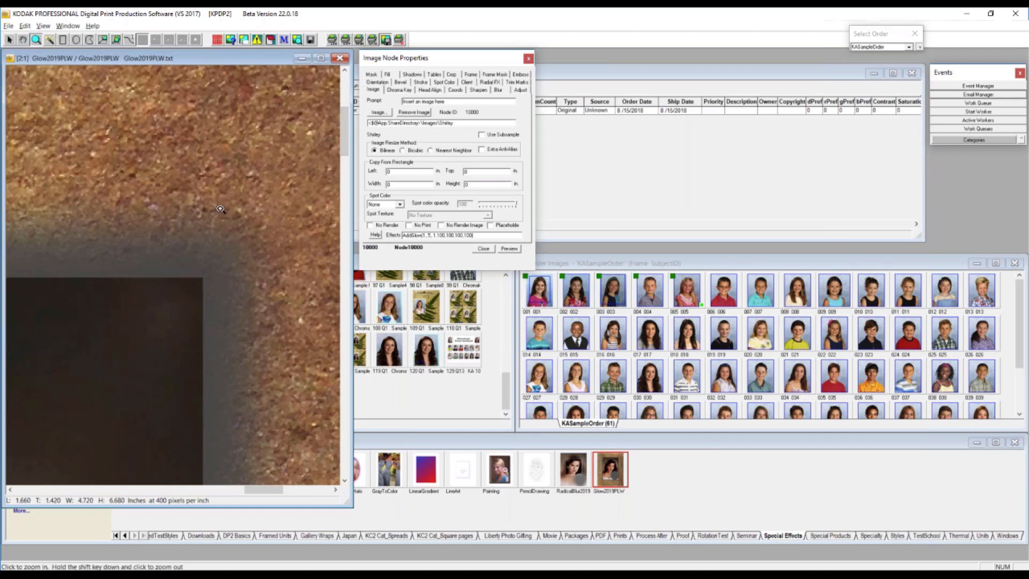
pyautogui.click(238, 236)
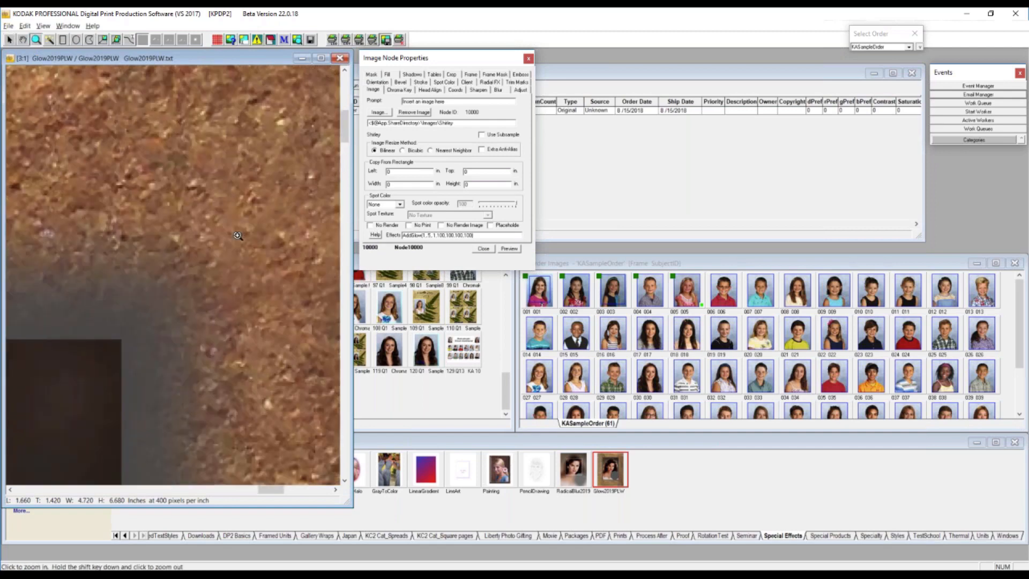
pyautogui.keyDown('shift'); pyautogui.click(237, 236); pyautogui.keyUp('shift')
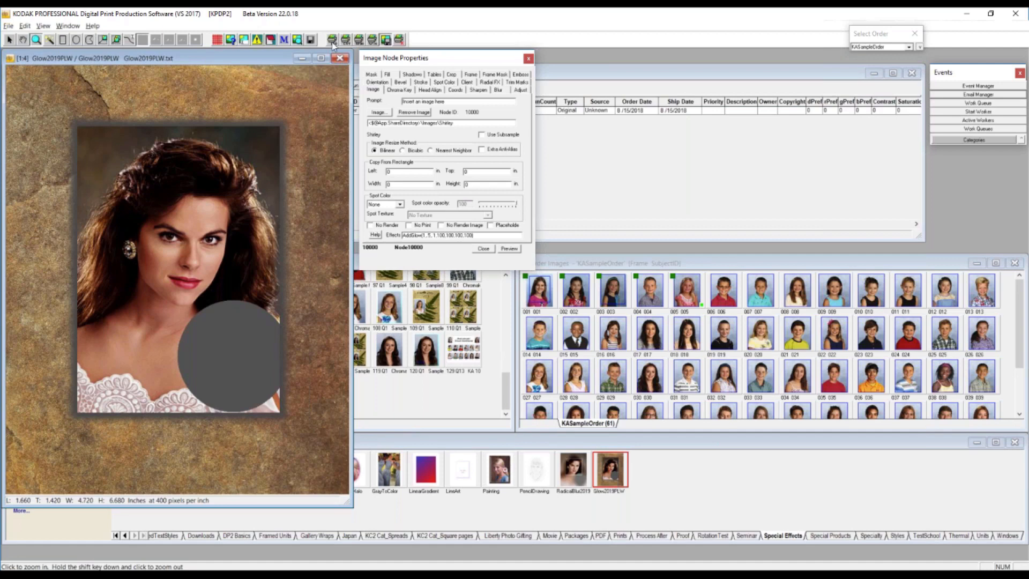
pyautogui.click(339, 59)
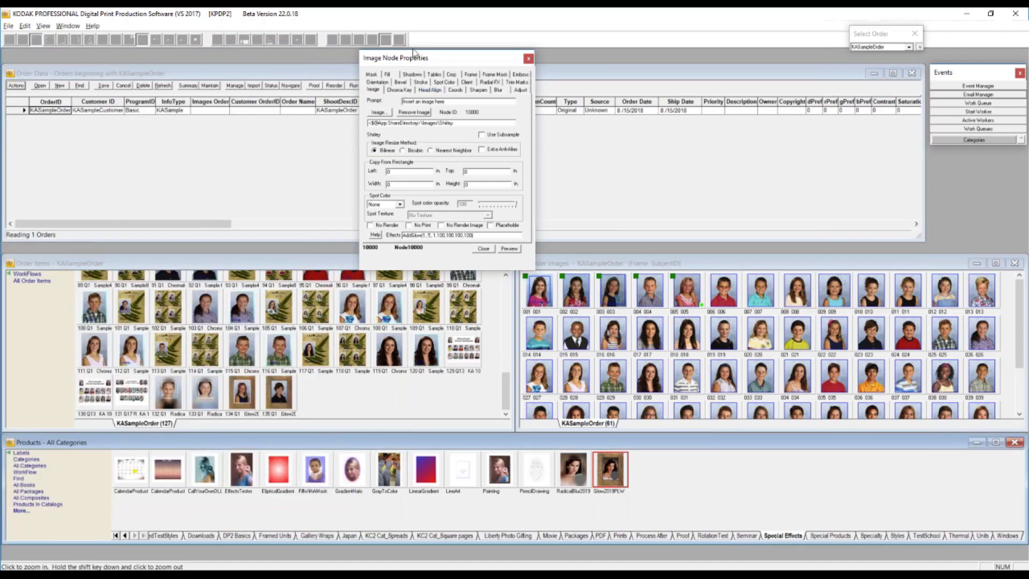
pyautogui.click(529, 58)
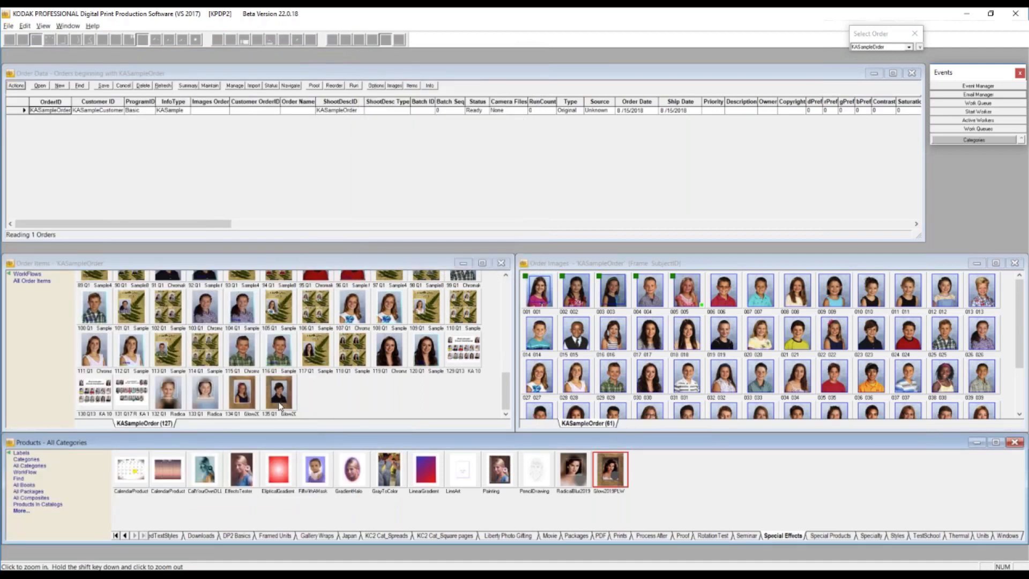
# - Open order item 134 in an enlarged window and examine the glow around the girl's portrait
pyautogui.doubleClick(248, 397)
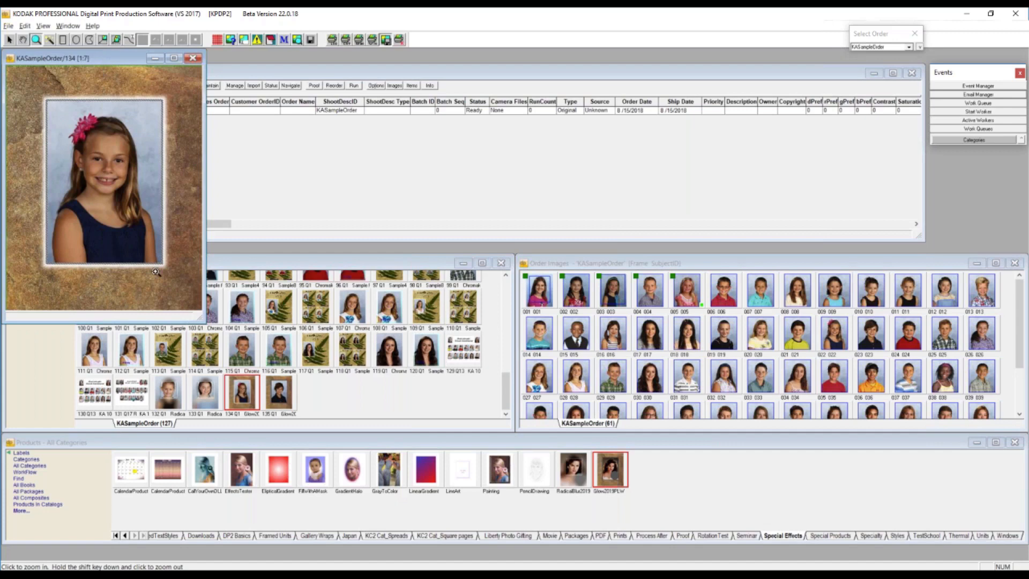
pyautogui.moveTo(201, 317); pyautogui.dragTo(333, 519)
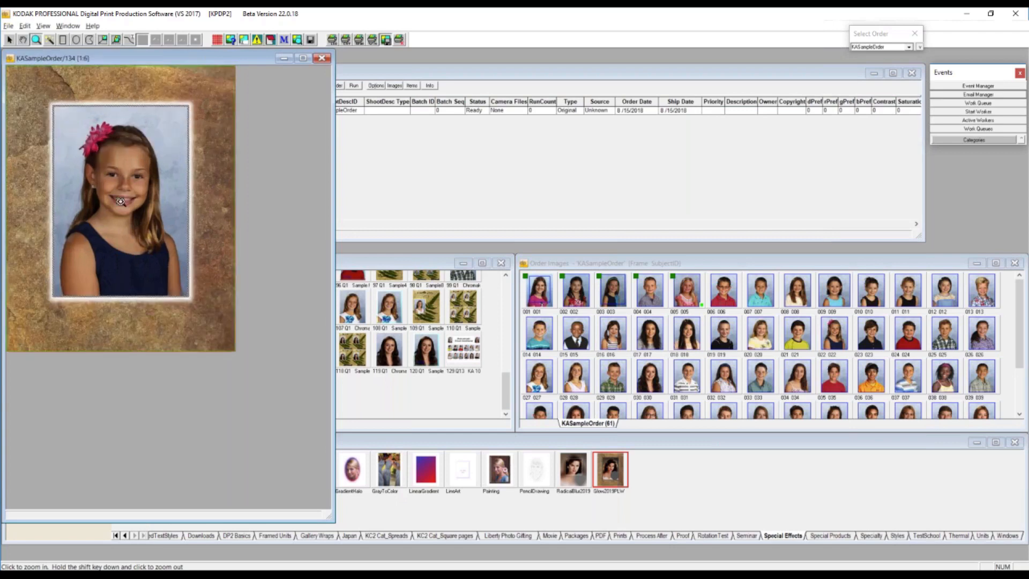
pyautogui.click(193, 263)
pyautogui.click(193, 263)
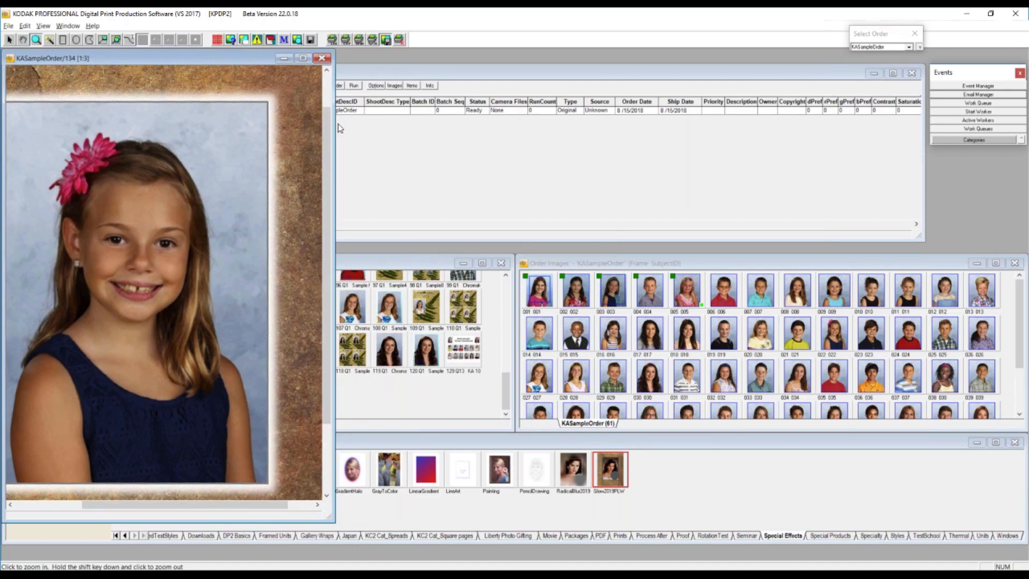
# - Show the image node properties for order item 134, highlight its full AddGlow effect text, and close the item
pyautogui.click(230, 39)
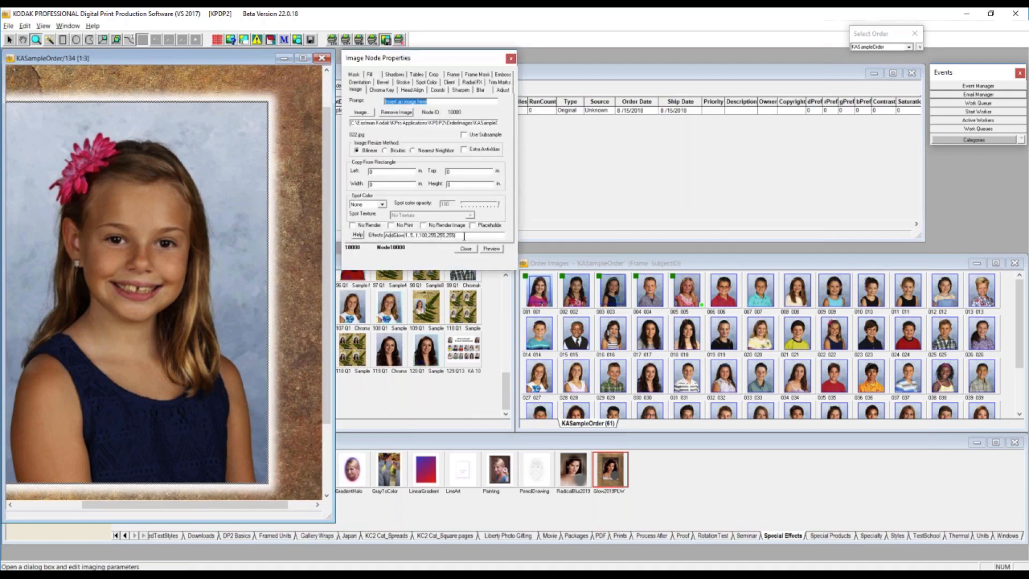
pyautogui.moveTo(464, 236); pyautogui.dragTo(384, 237)
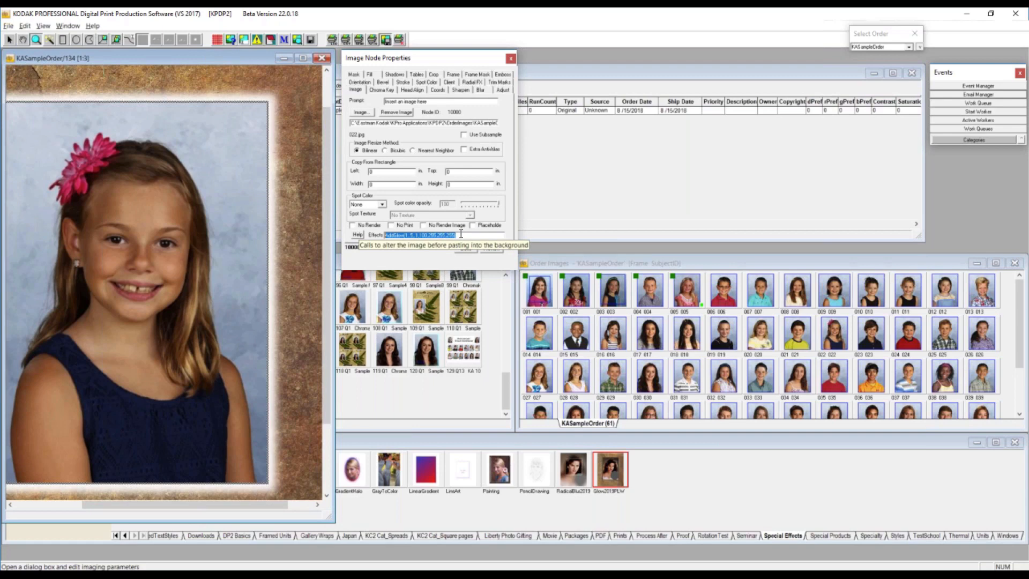
pyautogui.click(322, 58)
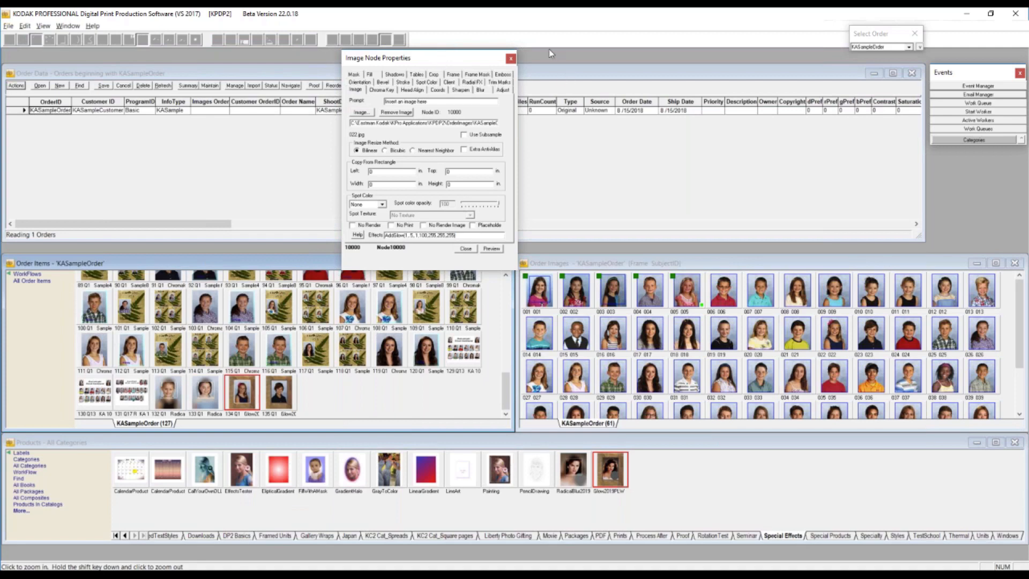
# - Show the products in the Units category, and open and close the 45 product layout
pyautogui.moveTo(435, 57); pyautogui.dragTo(577, 67)
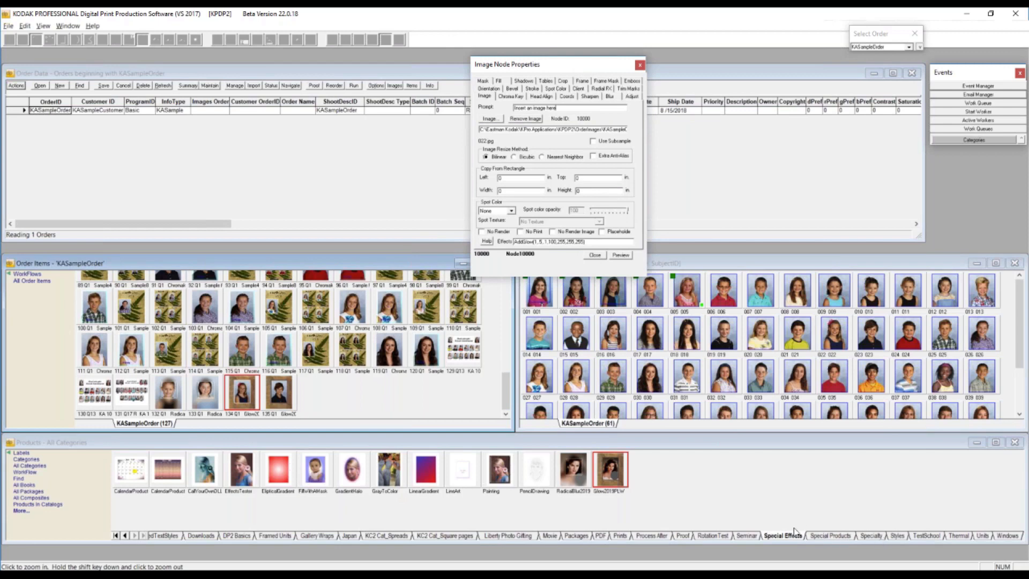
pyautogui.click(979, 536)
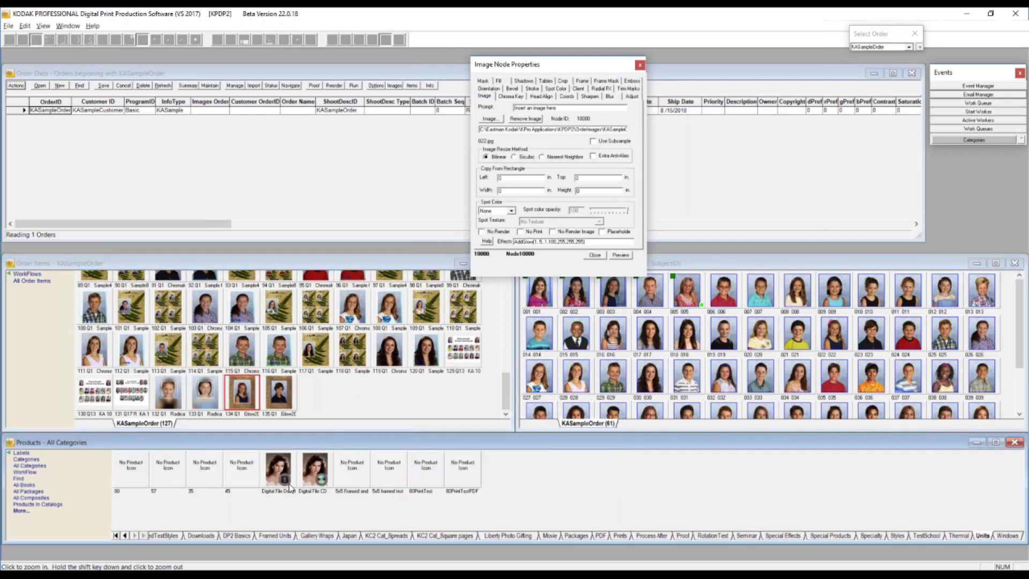
pyautogui.click(239, 476)
pyautogui.doubleClick(239, 476)
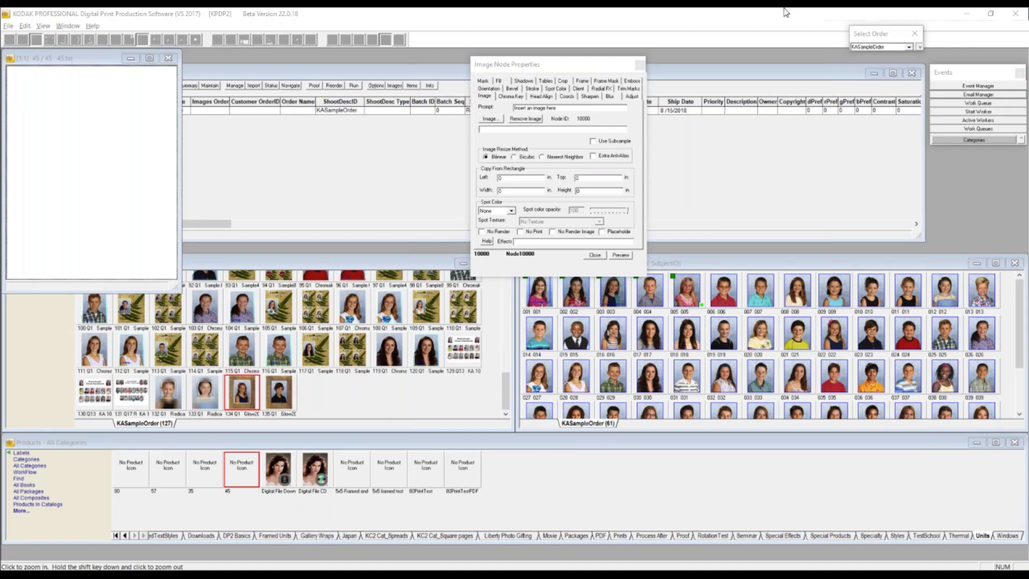
pyautogui.click(170, 59)
# - Try adding a semicolon after the AddGlow effect of order item 134, and close the item without saving
pyautogui.doubleClick(238, 395)
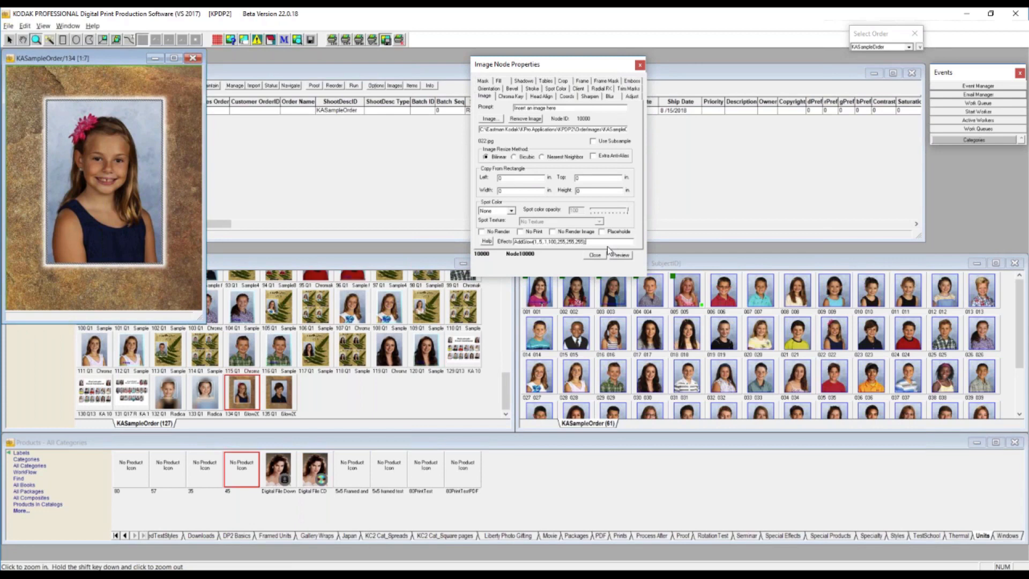
pyautogui.write(';')
pyautogui.click(111, 61)
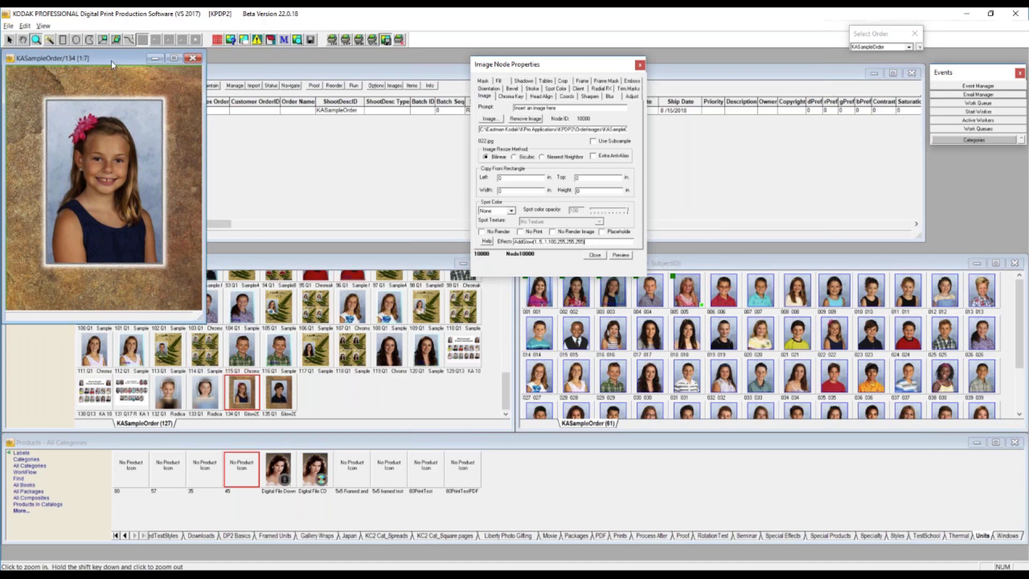
pyautogui.click(193, 59)
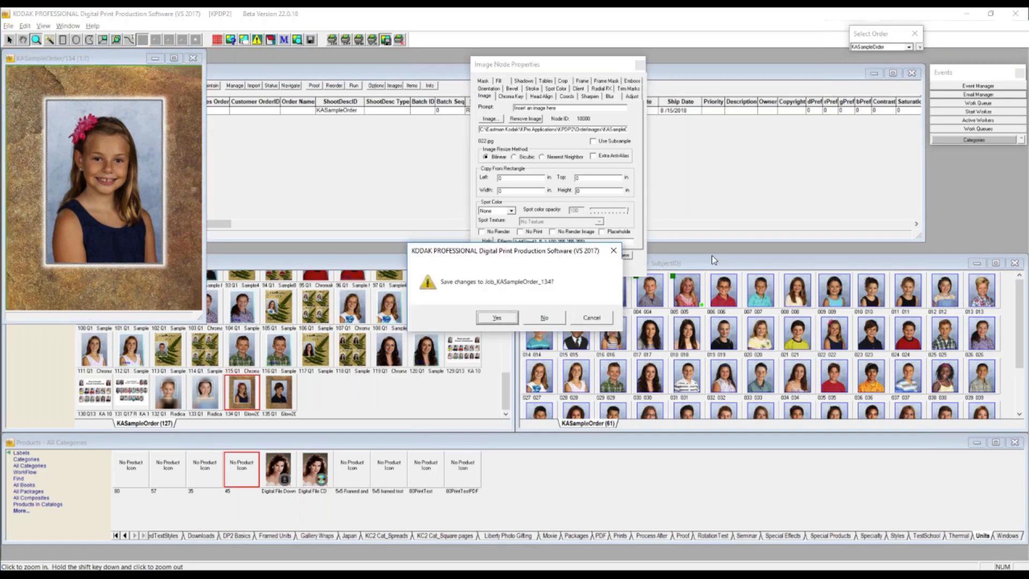
pyautogui.click(552, 319)
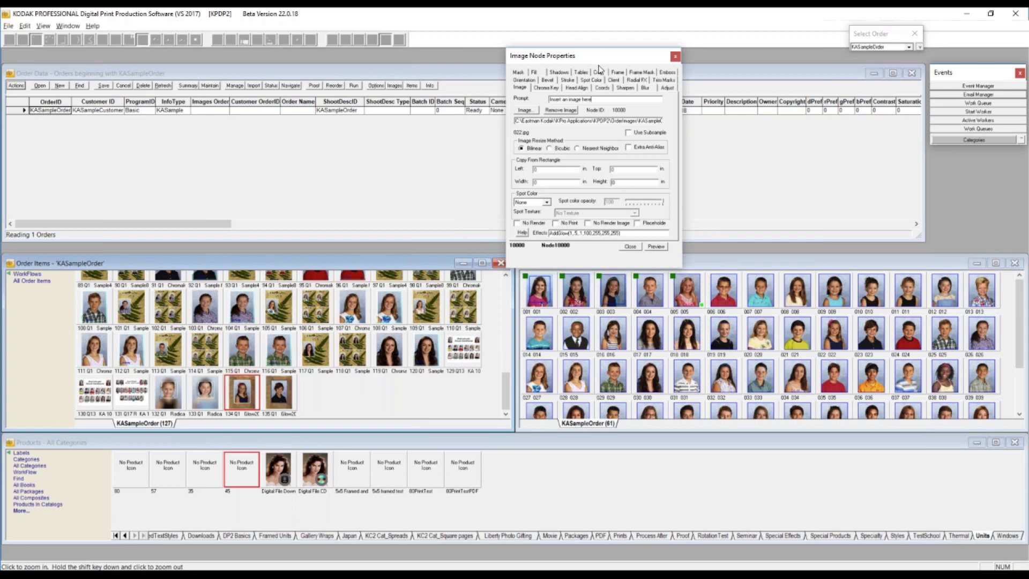
# - Open the 45 product and create an image node from a rectangular selection about 2.51 by 2.97 inches near the page's center
pyautogui.moveTo(598, 53); pyautogui.dragTo(598, 64)
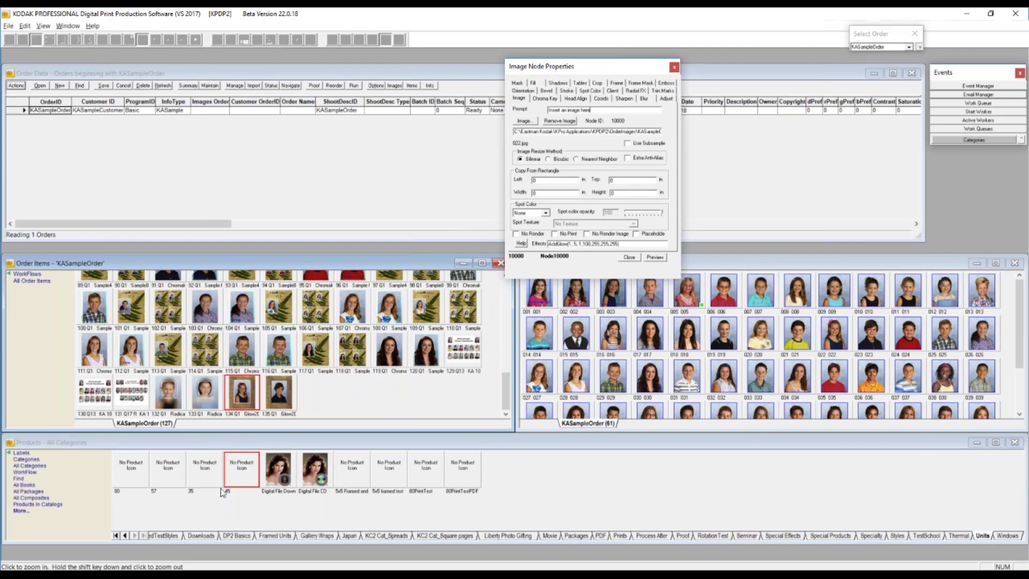
pyautogui.doubleClick(245, 475)
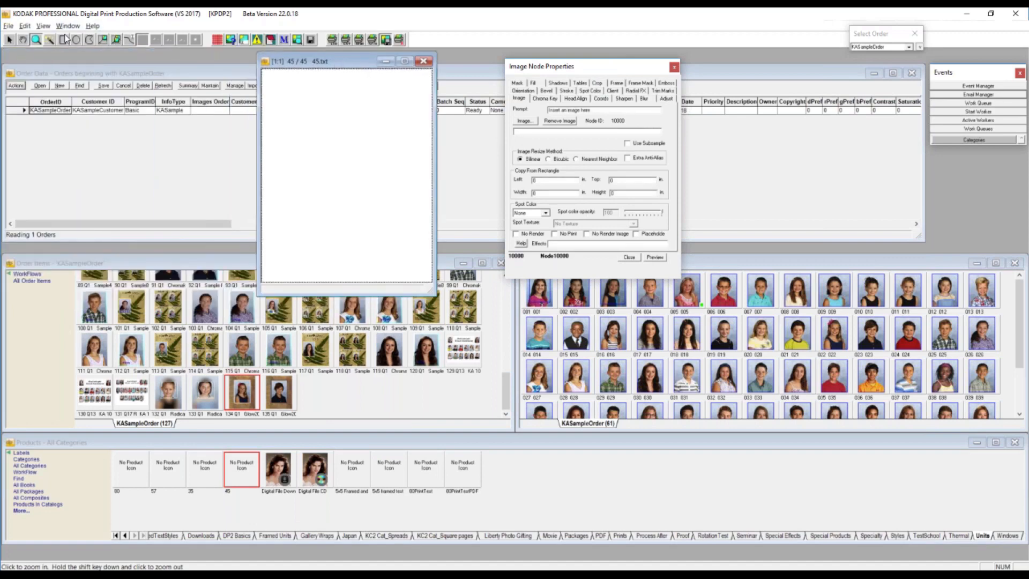
pyautogui.moveTo(293, 103); pyautogui.dragTo(400, 228)
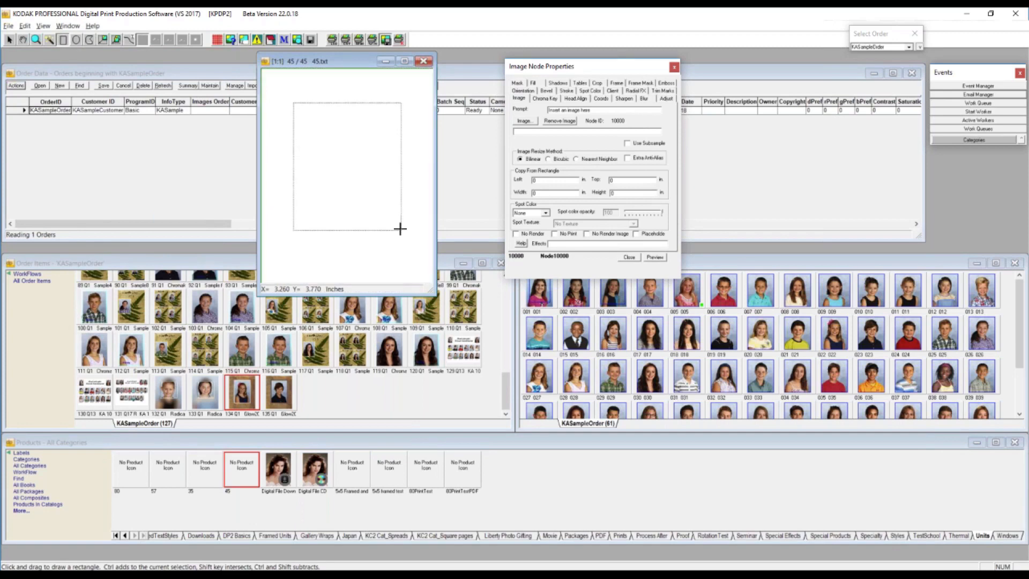
pyautogui.rightClick(344, 146)
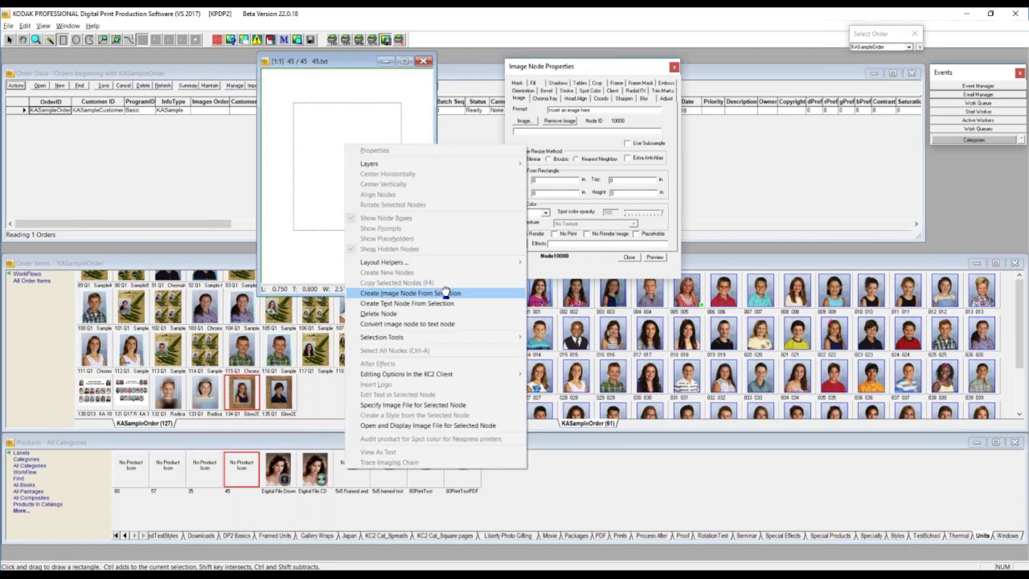
pyautogui.click(446, 293)
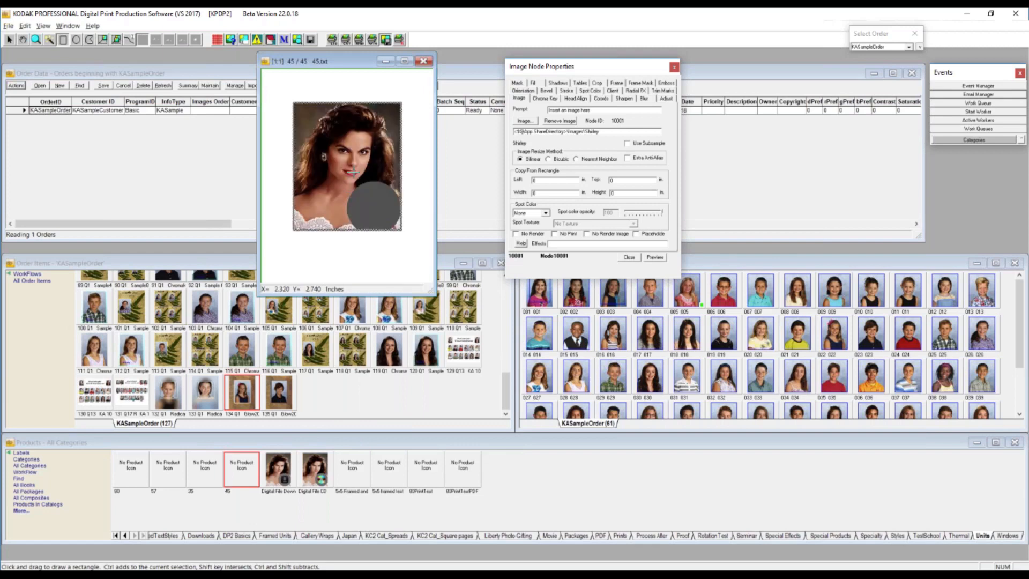
# - Preview the new image node with crop marks shown, turn Show Crop Marks back off, and refresh the preview
pyautogui.click(601, 98)
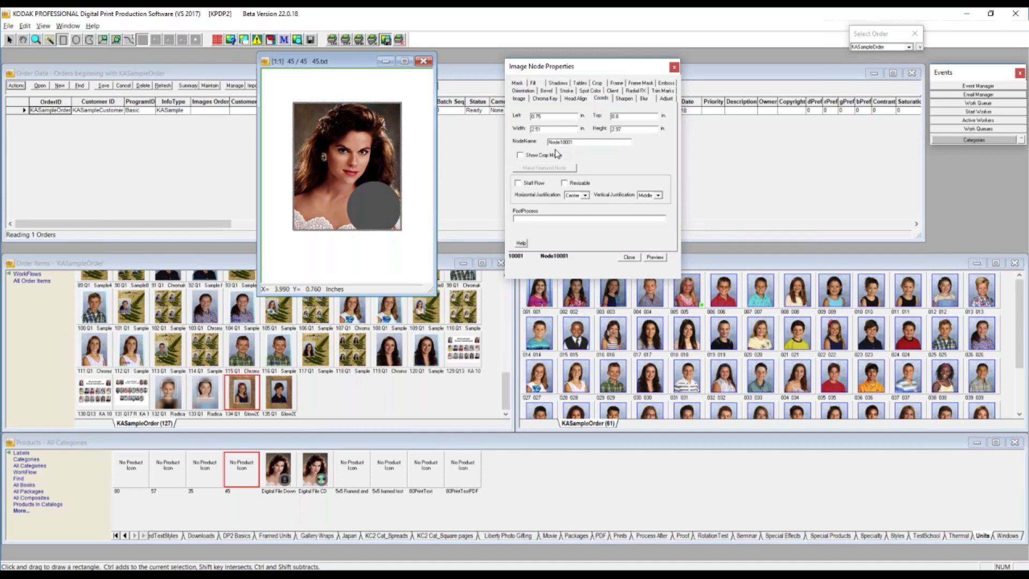
pyautogui.click(522, 156)
pyautogui.click(654, 258)
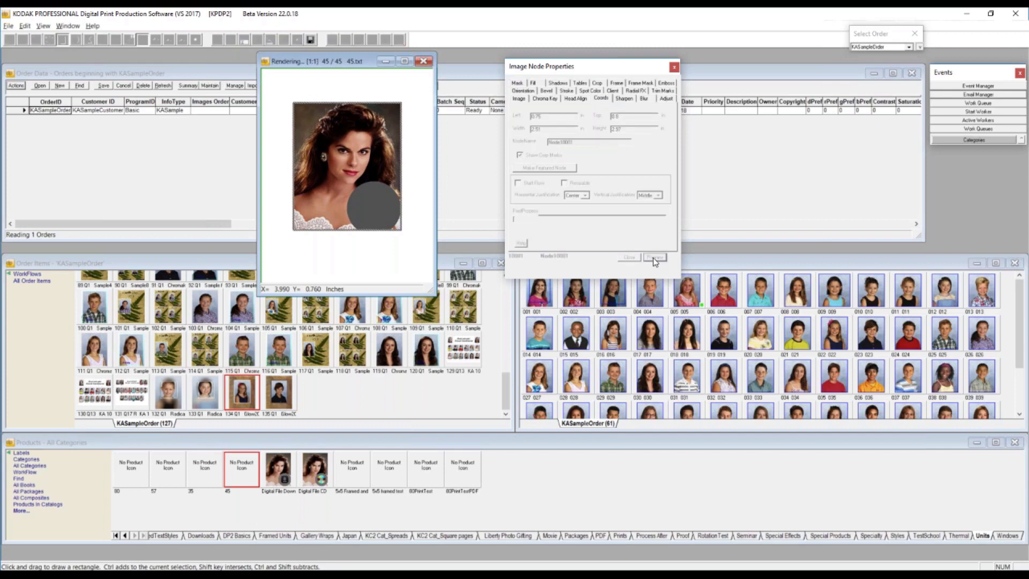
pyautogui.click(520, 156)
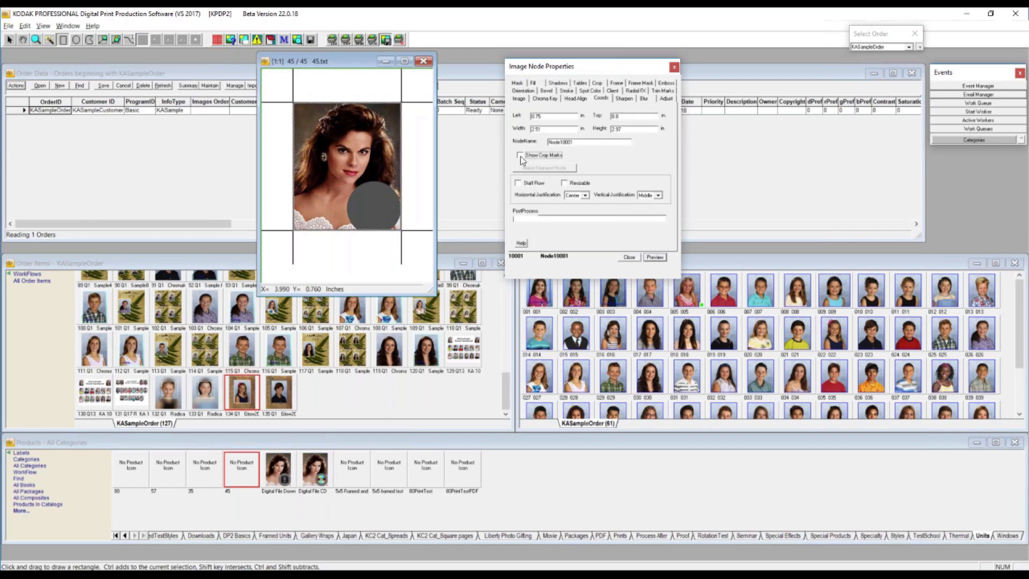
pyautogui.click(658, 257)
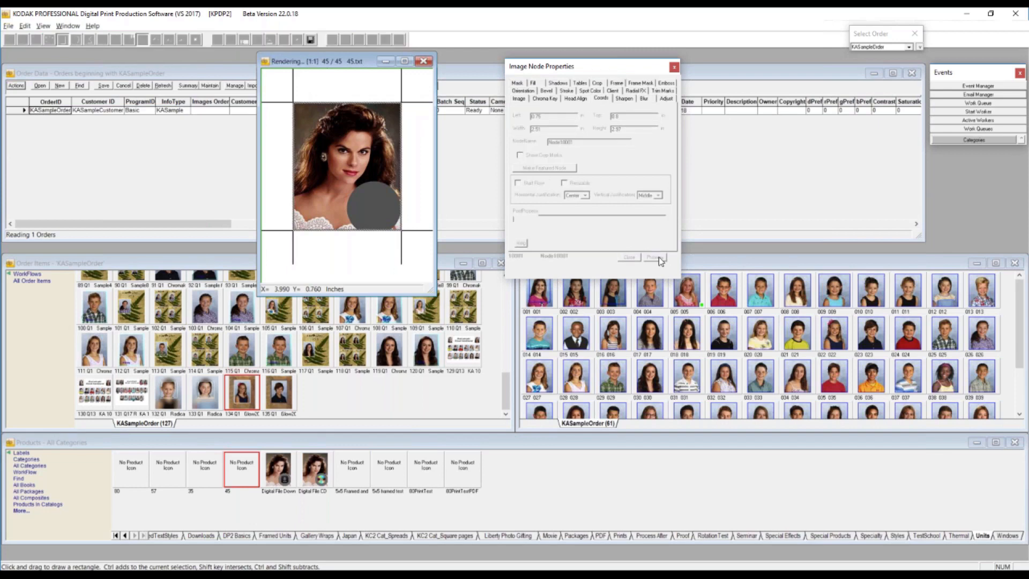
# - Enable trim marks for the image node and preview them
pyautogui.click(662, 92)
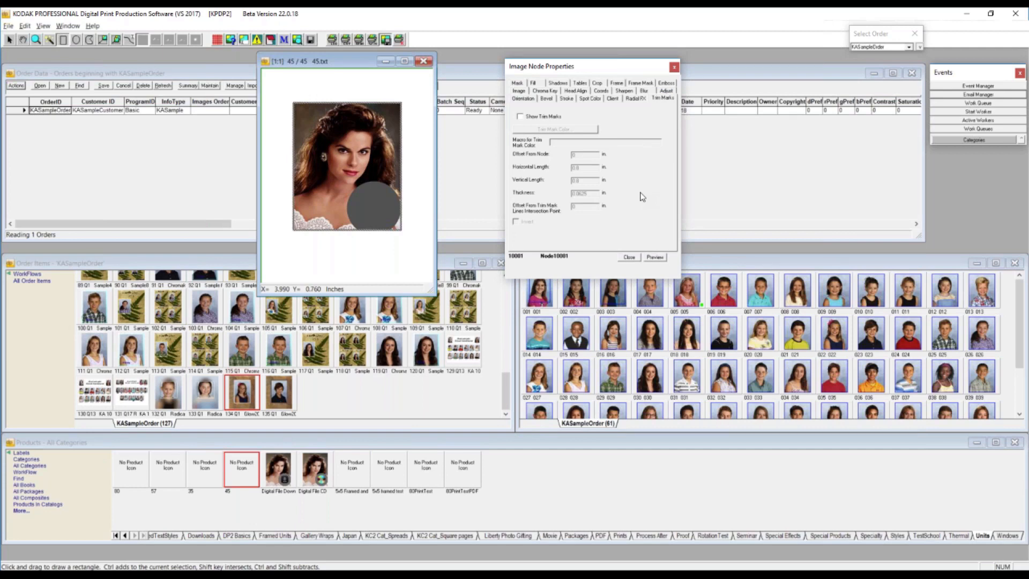
pyautogui.click(519, 117)
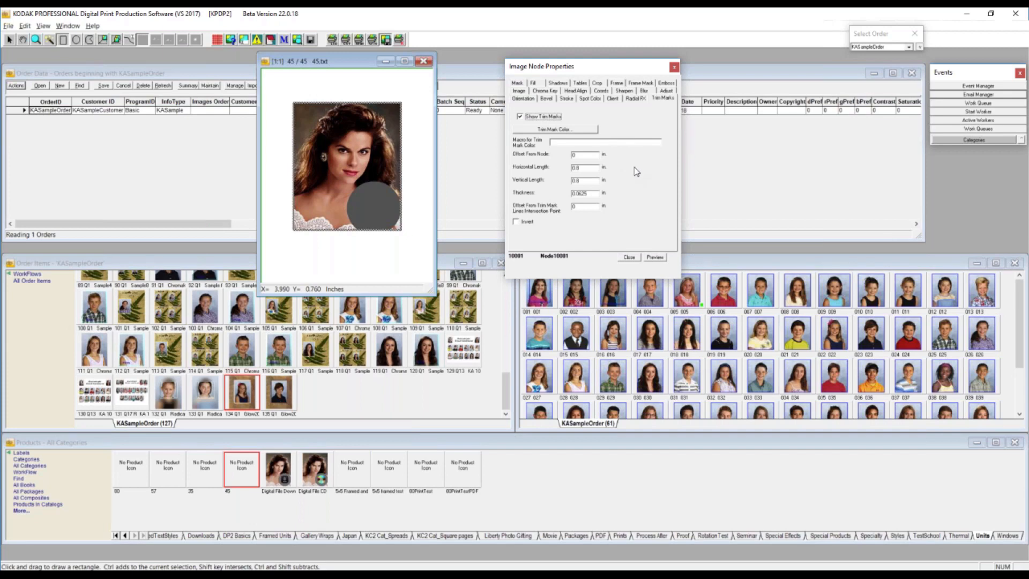
pyautogui.click(657, 258)
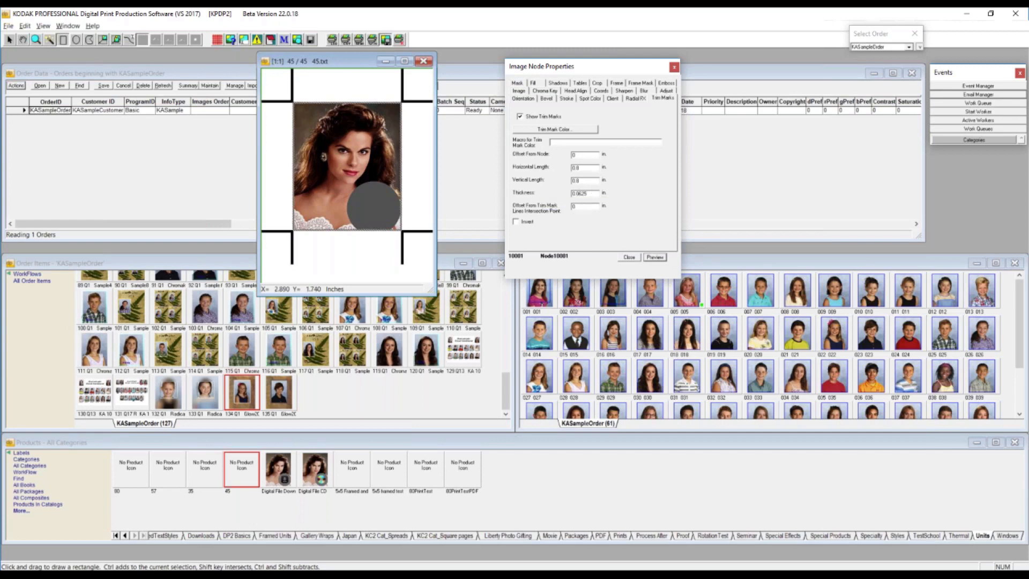
# - Set the image node's trim mark color to cyan and invert the marks, previewing each change
pyautogui.click(554, 130)
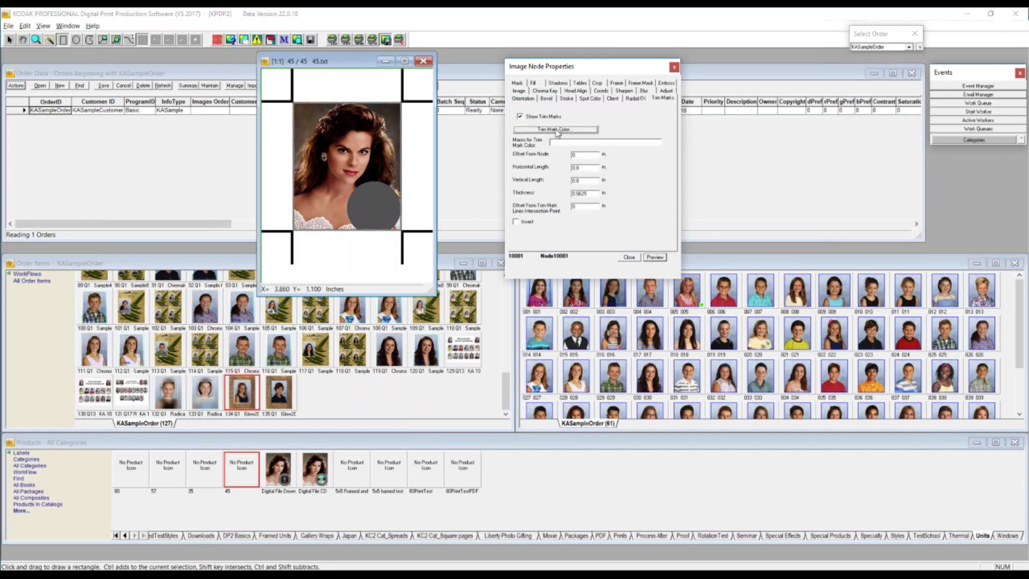
pyautogui.click(459, 236)
pyautogui.click(410, 368)
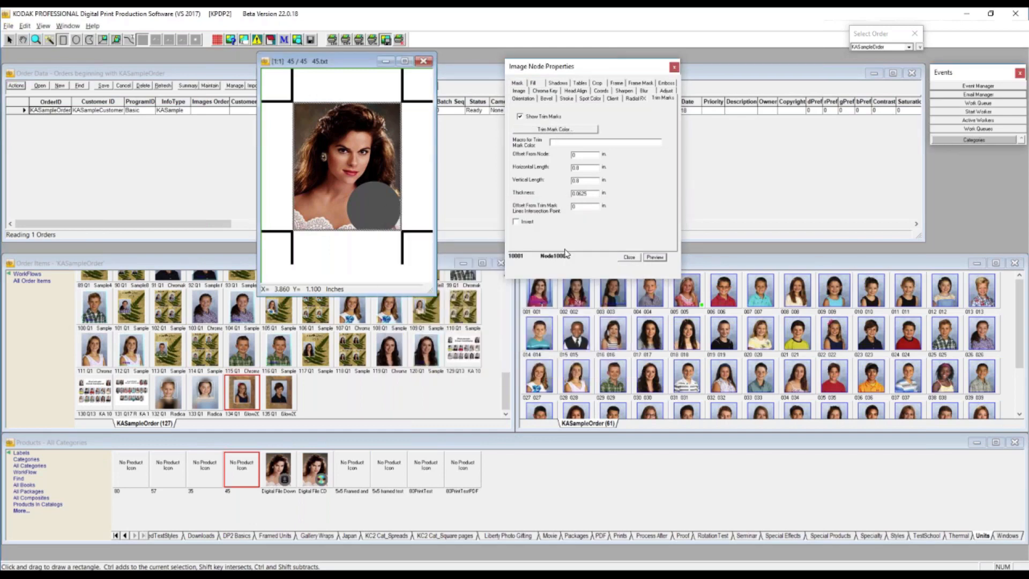
pyautogui.click(656, 259)
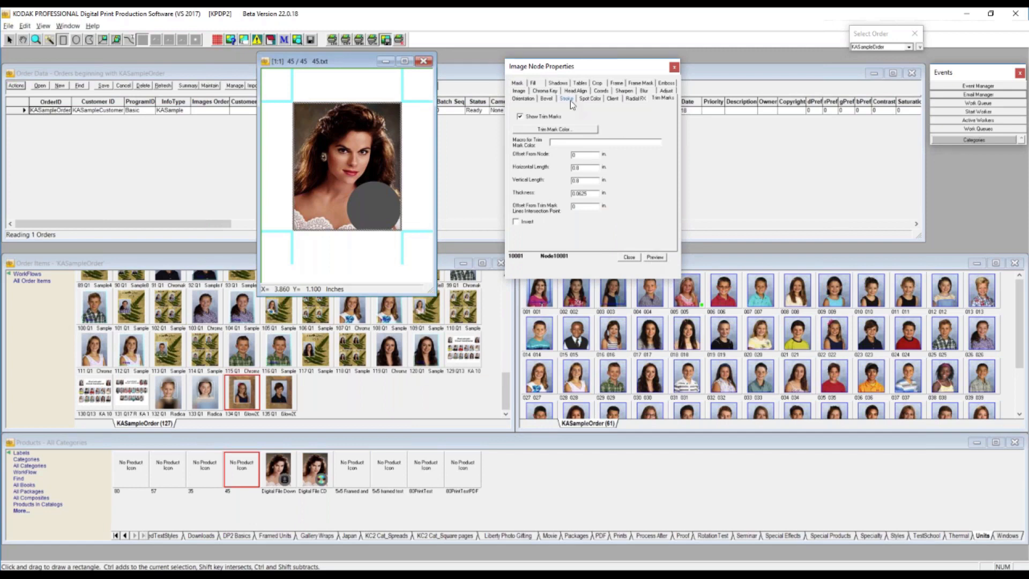
pyautogui.click(517, 222)
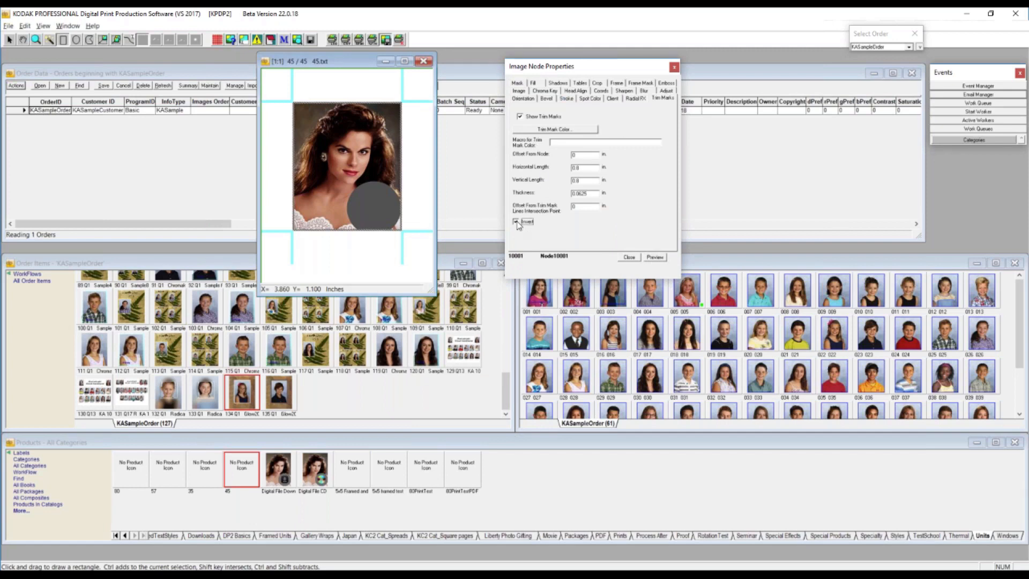
pyautogui.click(656, 258)
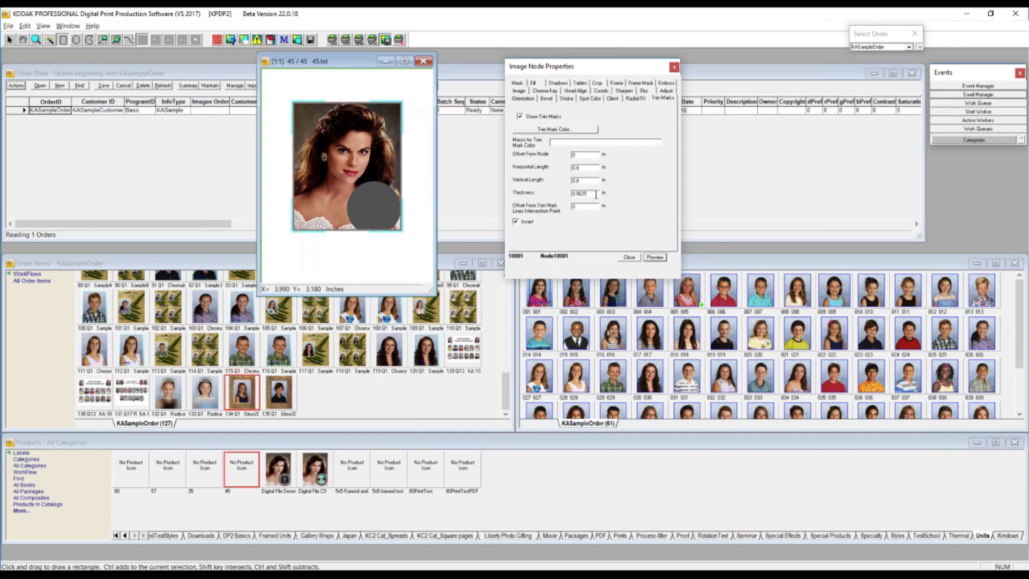
# - Set the trim marks' horizontal and vertical lengths to 0.25 in, turn off Invert, and preview the image node
pyautogui.doubleClick(579, 194)
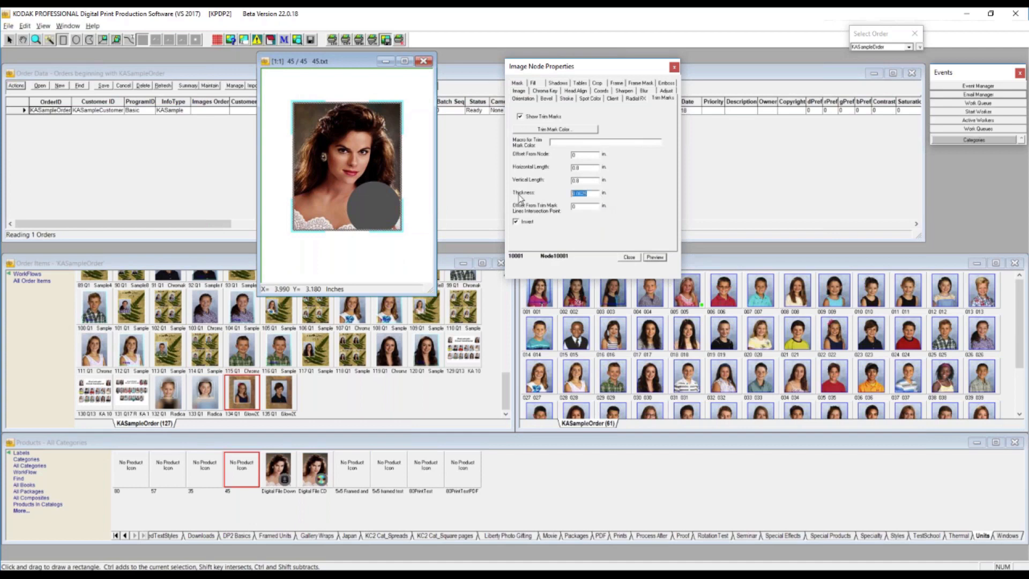
pyautogui.click(579, 181)
pyautogui.moveTo(578, 182); pyautogui.dragTo(576, 183)
pyautogui.write('25')
pyautogui.moveTo(579, 168); pyautogui.dragTo(578, 167)
pyautogui.click(654, 260)
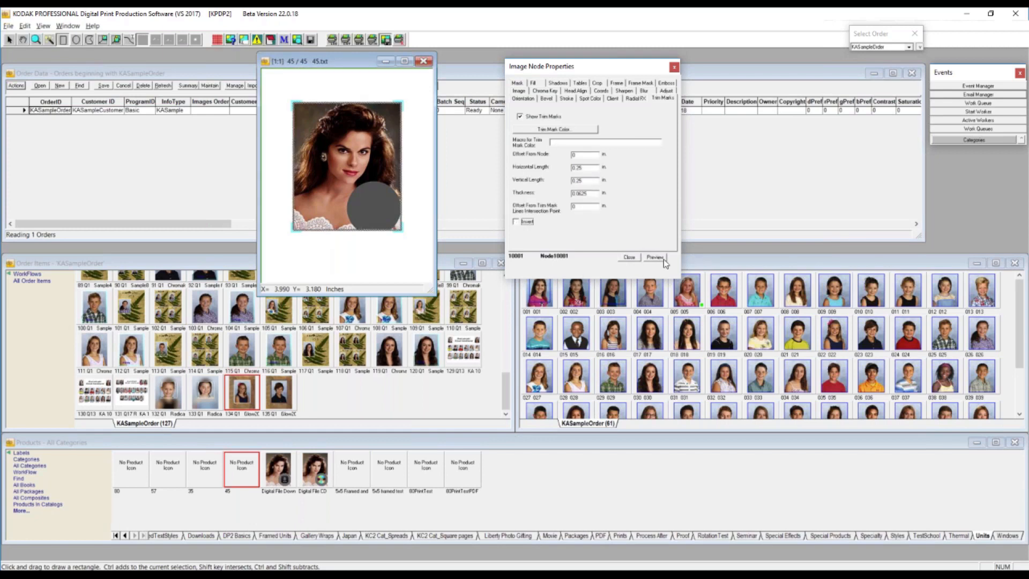
pyautogui.click(657, 261)
# - Close the 45 product without saving and close the image node properties
pyautogui.click(423, 62)
pyautogui.press('n')
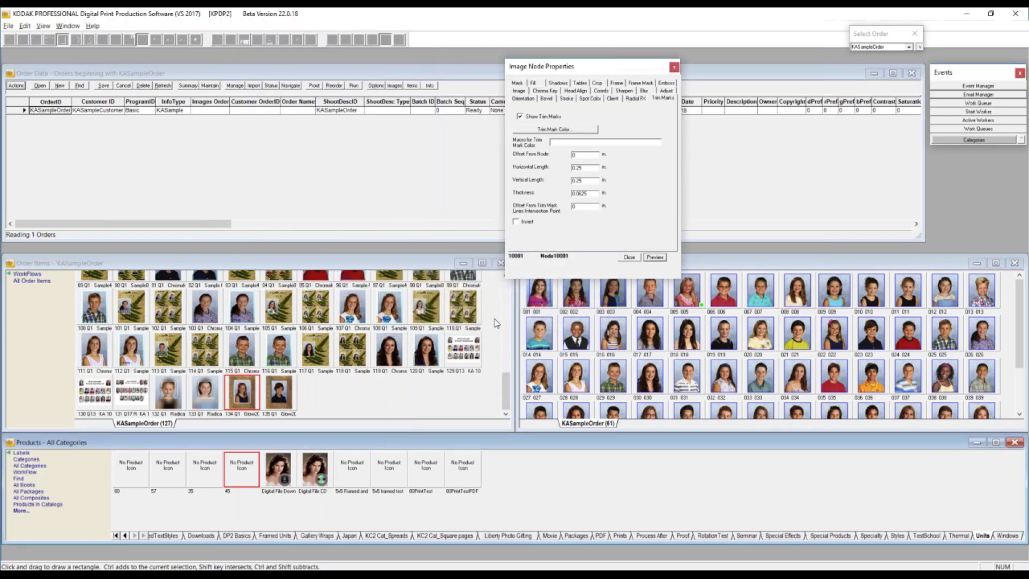
pyautogui.click(674, 68)
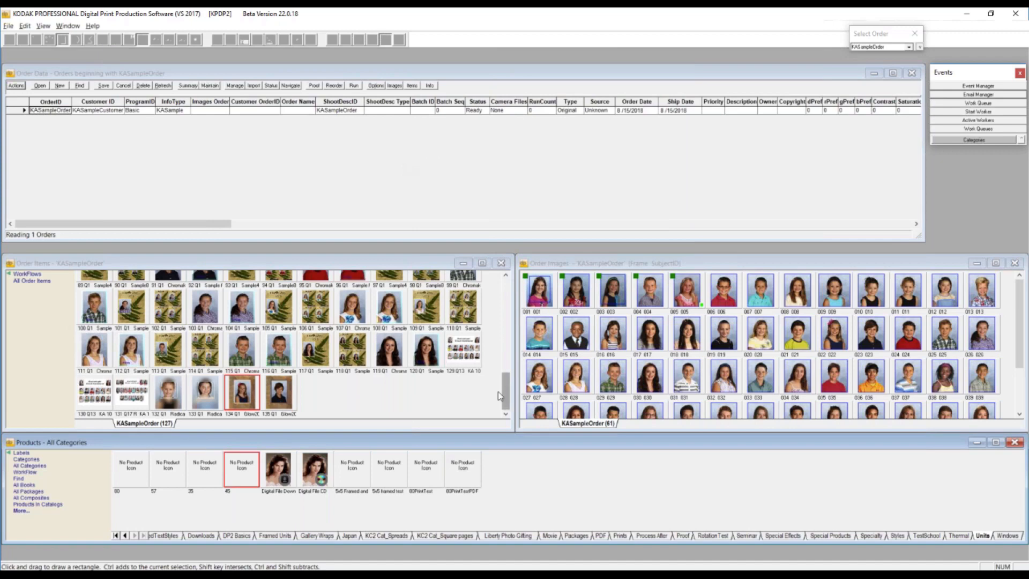
# - Open Layout.018 of the Training Composite 3 product from the Composites category
pyautogui.click(117, 536)
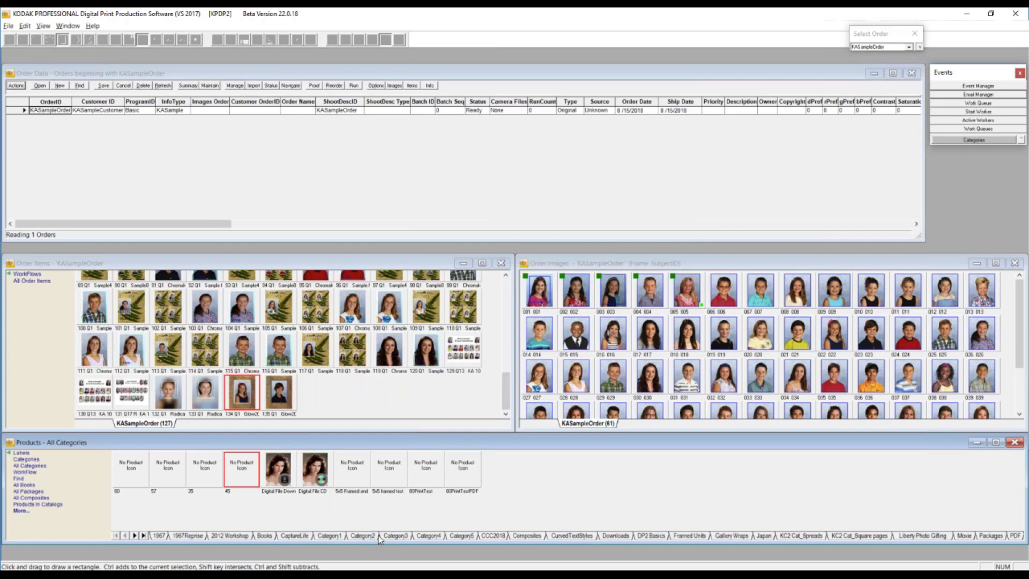
pyautogui.click(530, 536)
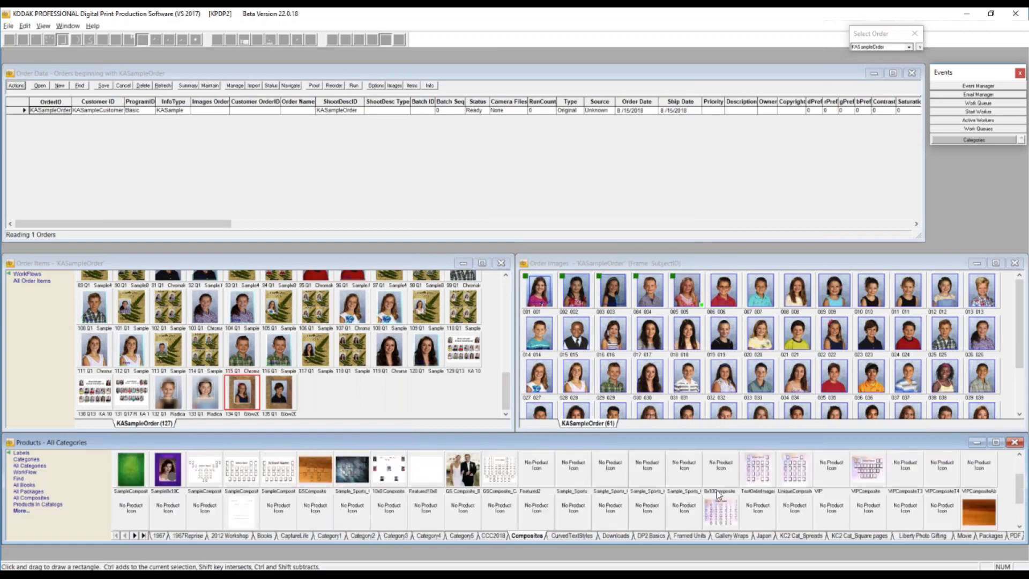
pyautogui.scroll(-3, 708, 501)
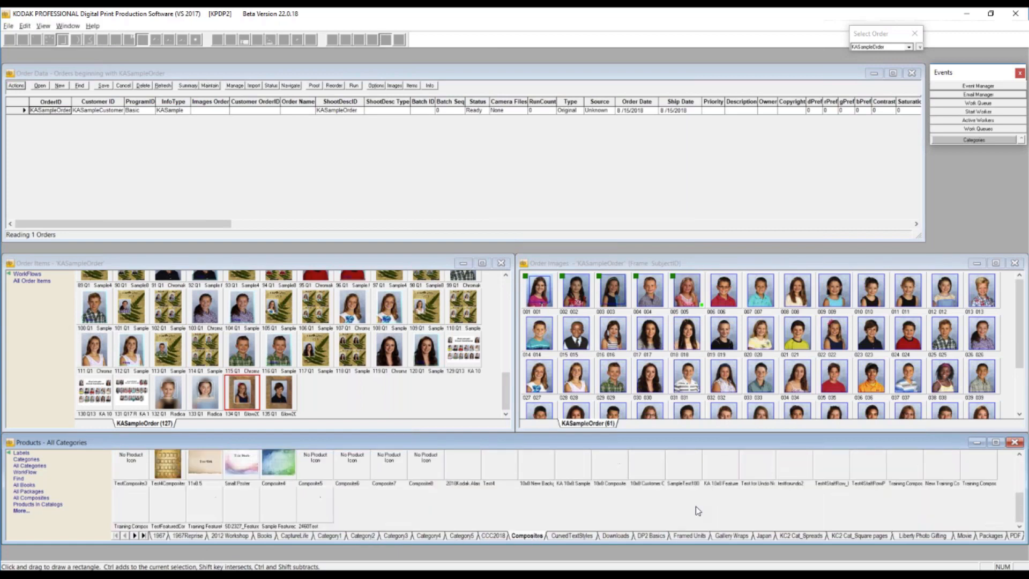
pyautogui.click(132, 510)
pyautogui.rightClick(132, 509)
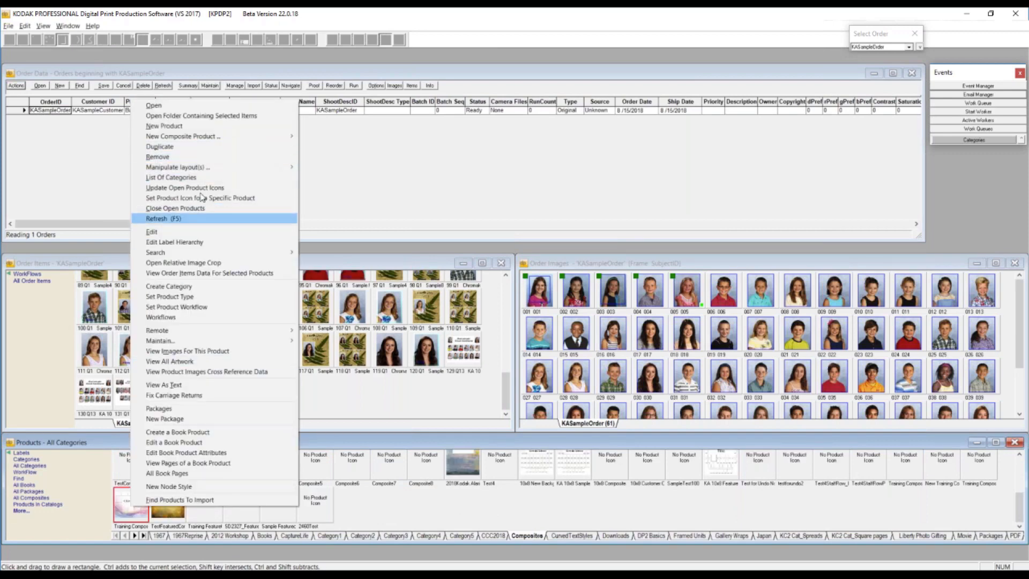
pyautogui.click(174, 107)
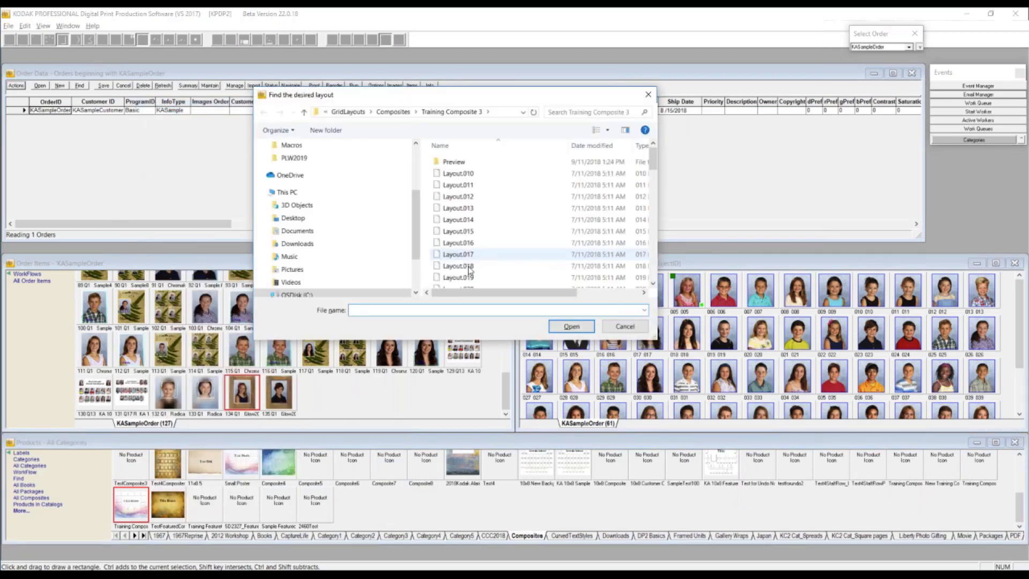
pyautogui.click(463, 266)
pyautogui.click(583, 329)
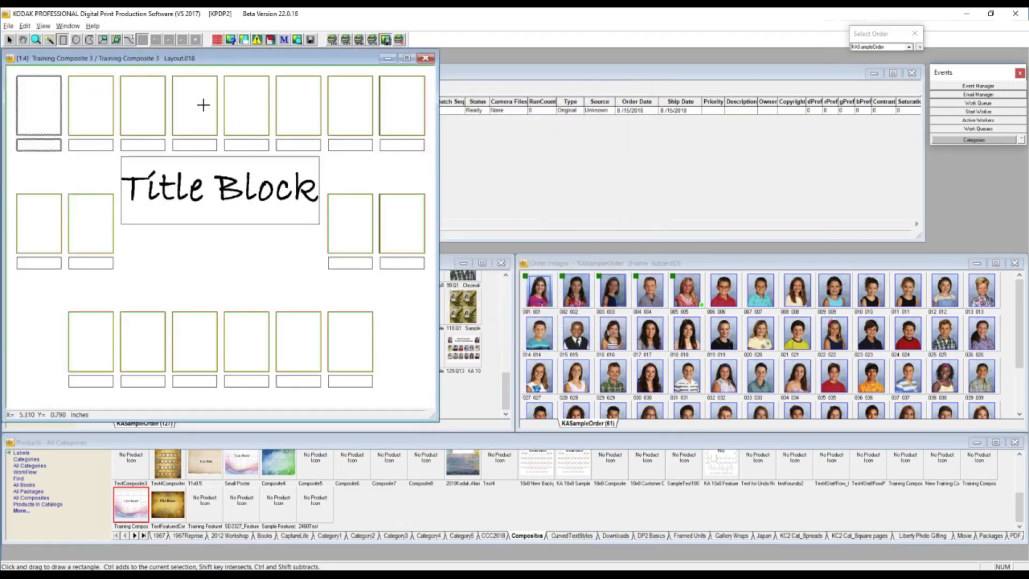
# - Show the Edit and Nodes settings in the layout's composite editing helper, and close the helper and the layout
pyautogui.click(7, 41)
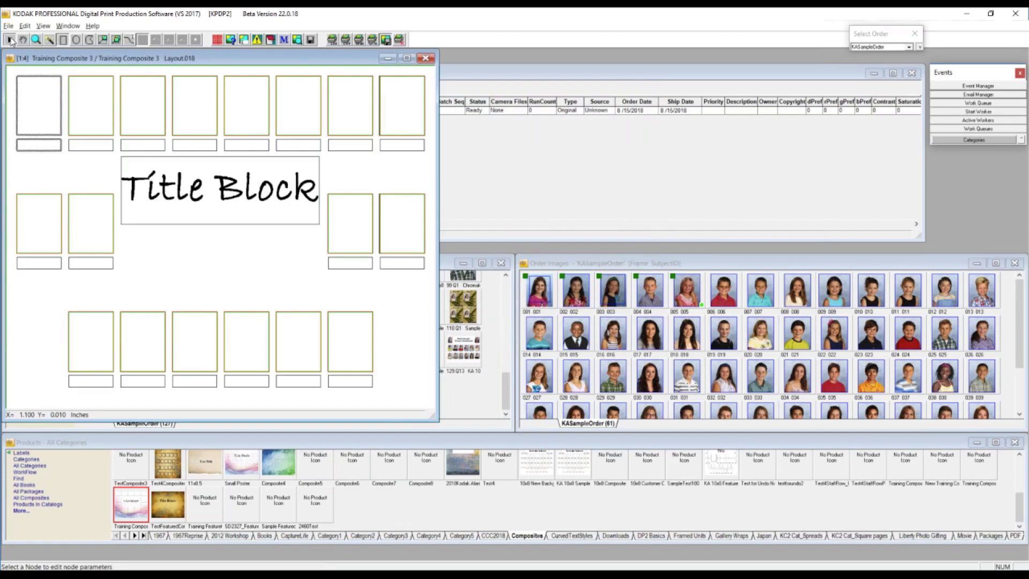
pyautogui.rightClick(286, 115)
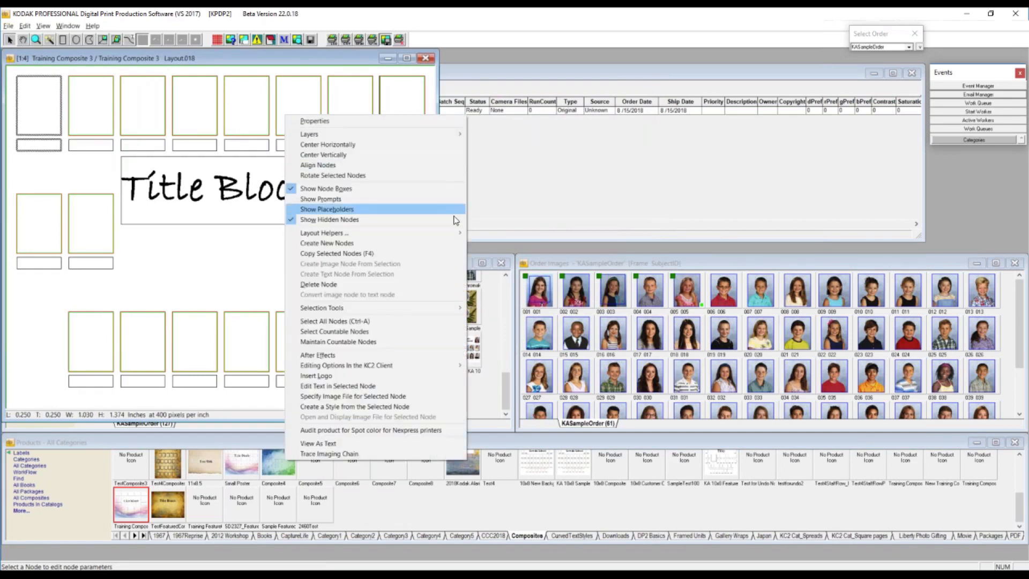
pyautogui.moveTo(457, 232)
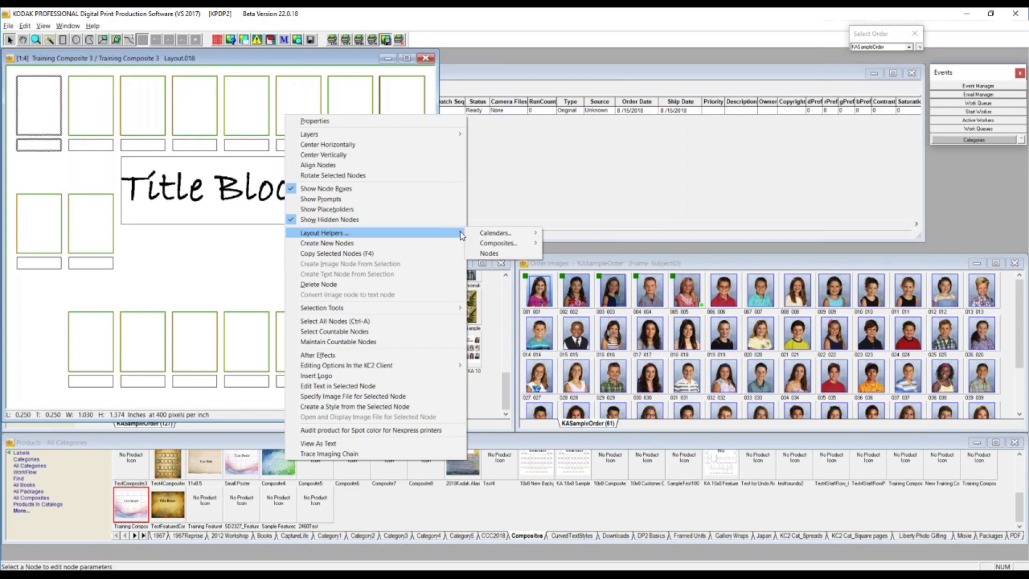
pyautogui.moveTo(517, 244)
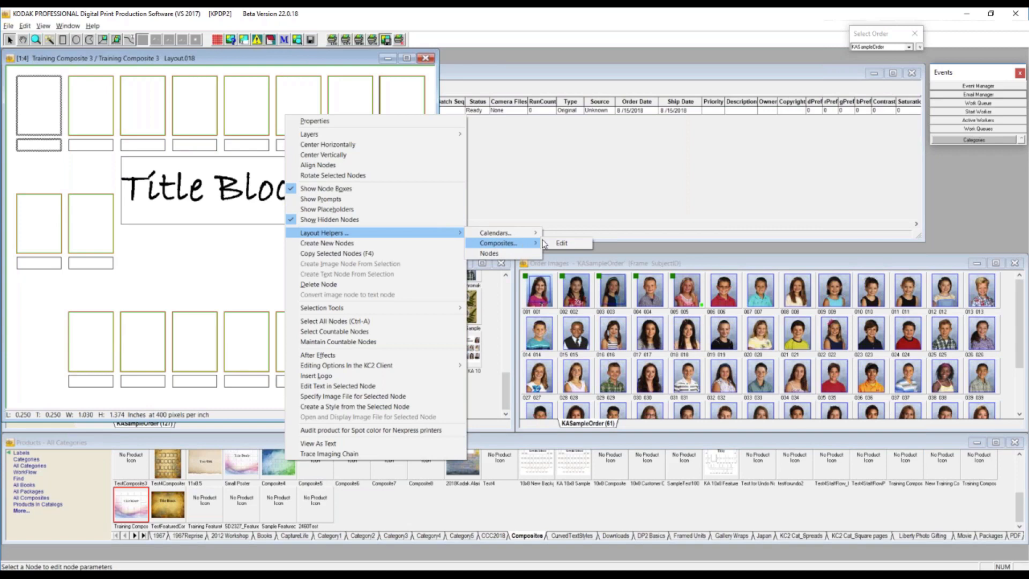
pyautogui.click(565, 243)
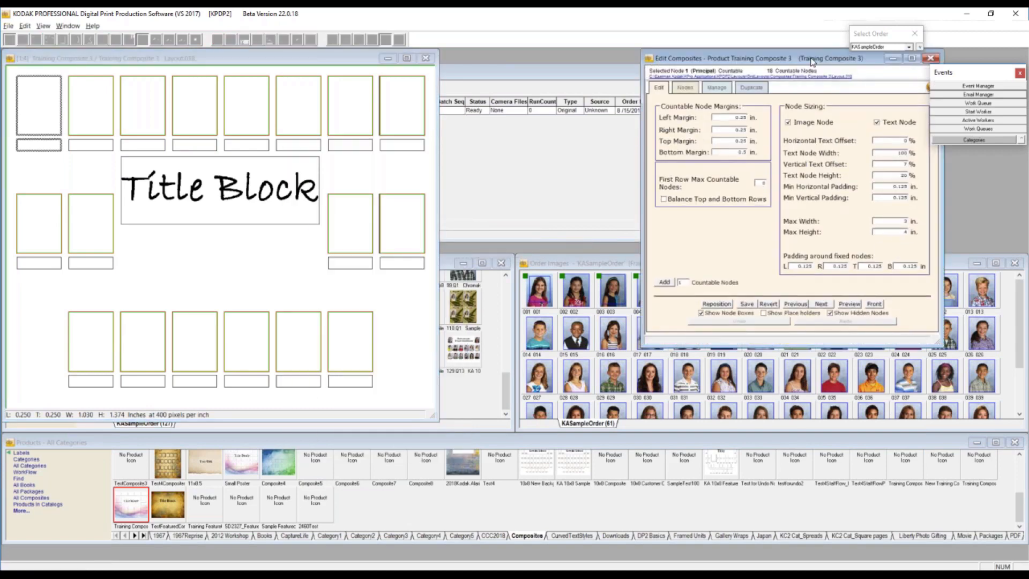
pyautogui.moveTo(794, 60); pyautogui.dragTo(612, 62)
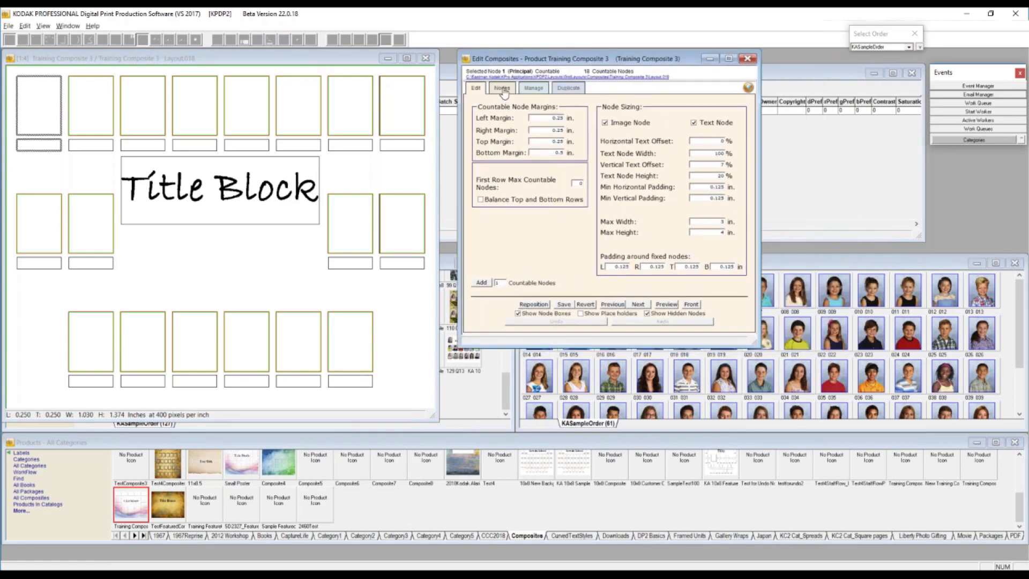
pyautogui.click(503, 88)
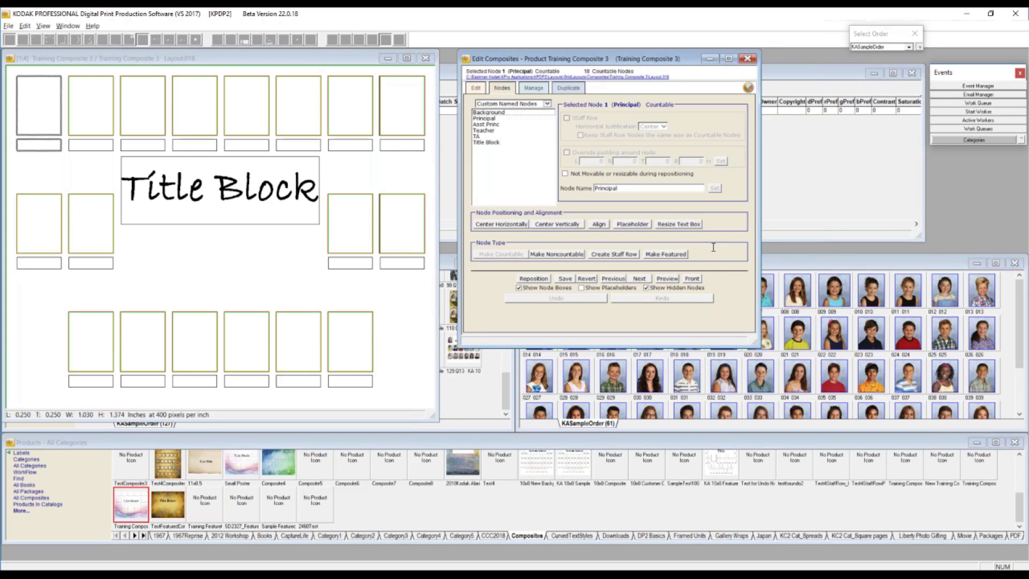
pyautogui.click(748, 59)
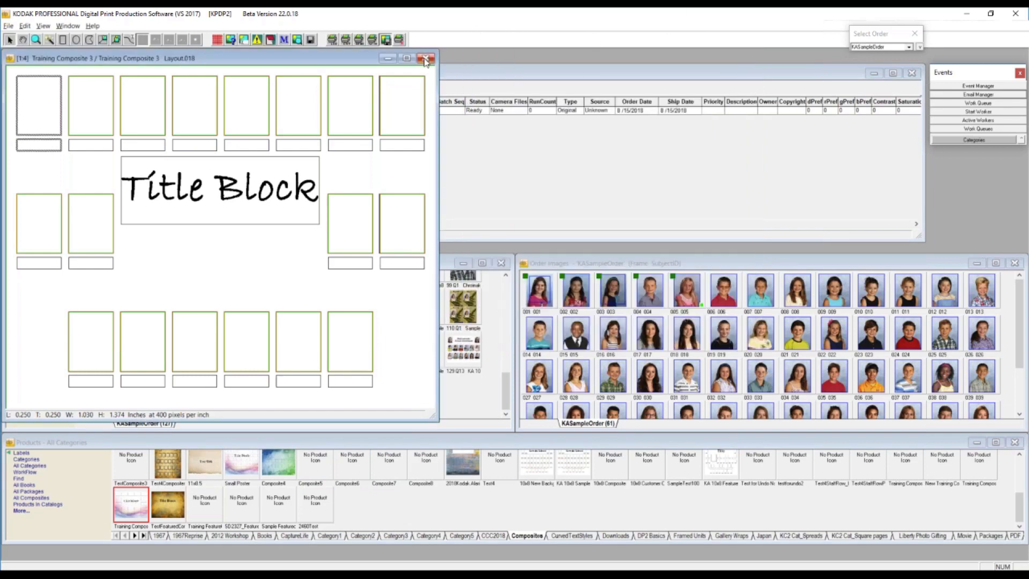
pyautogui.click(426, 59)
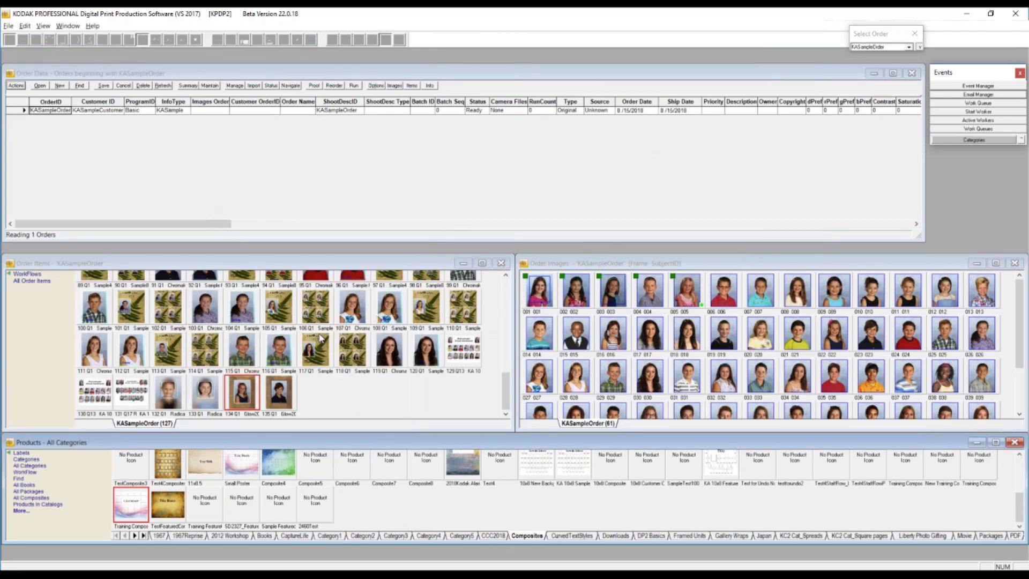
pyautogui.scroll(3, 404, 359)
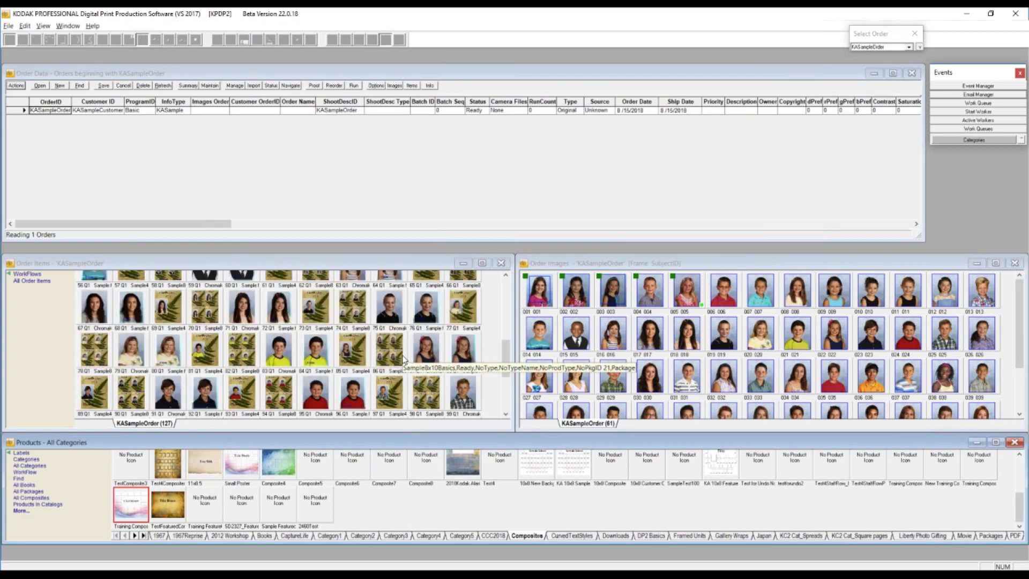
pyautogui.rightClick(350, 310)
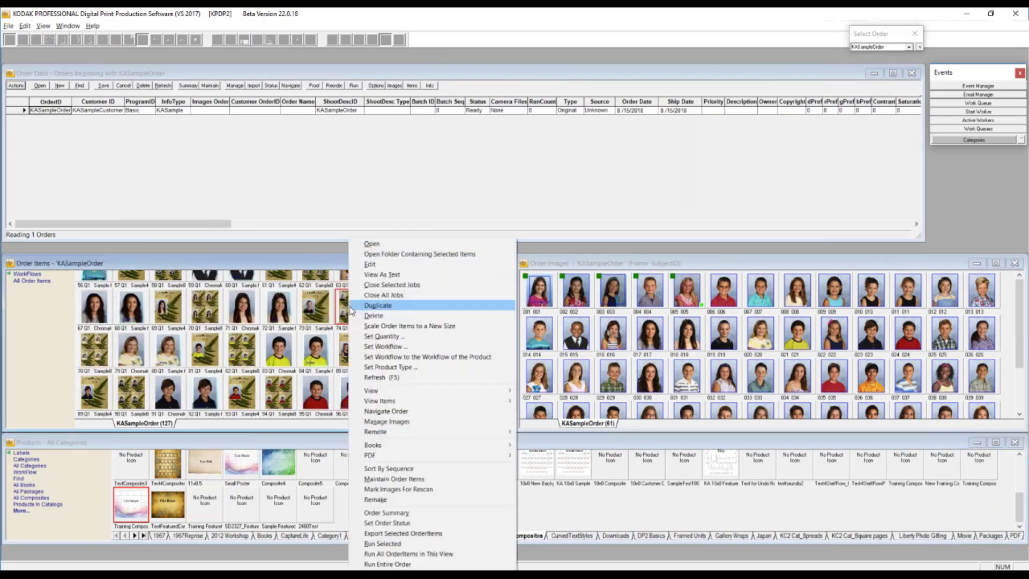
pyautogui.click(169, 470)
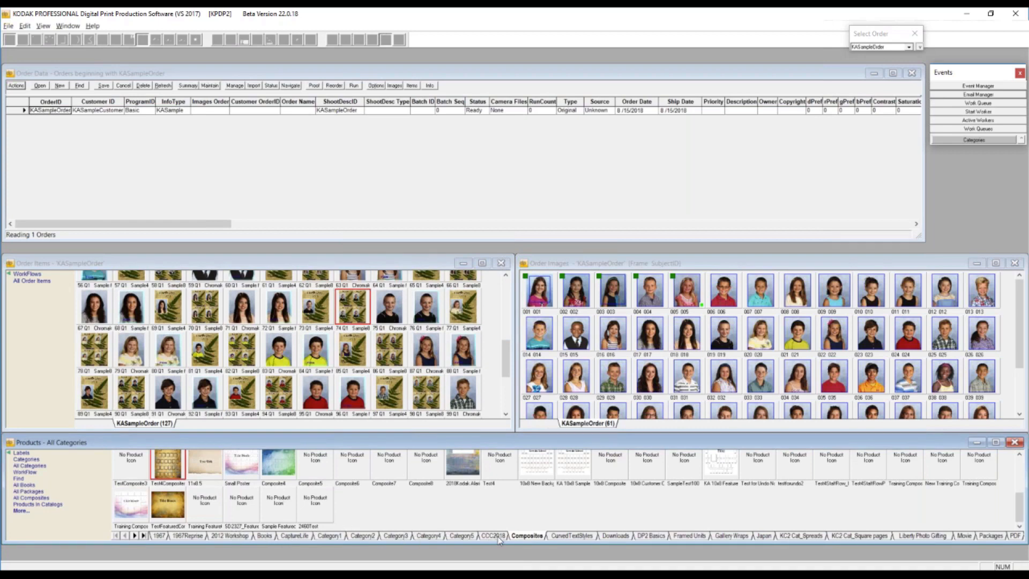
# - Open the Sample8x10Basics product from the DP2 Basics category
pyautogui.click(652, 536)
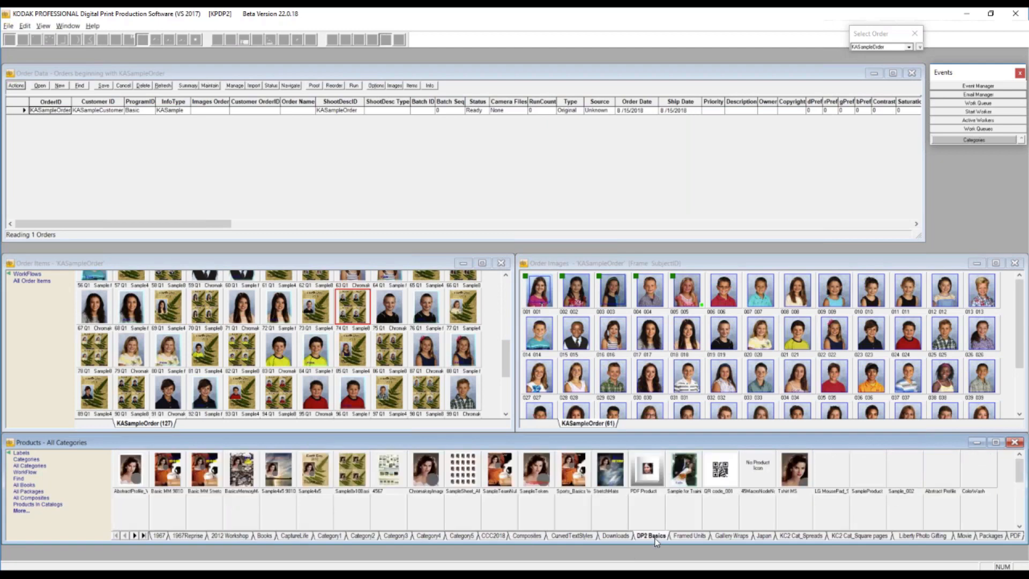
pyautogui.click(352, 472)
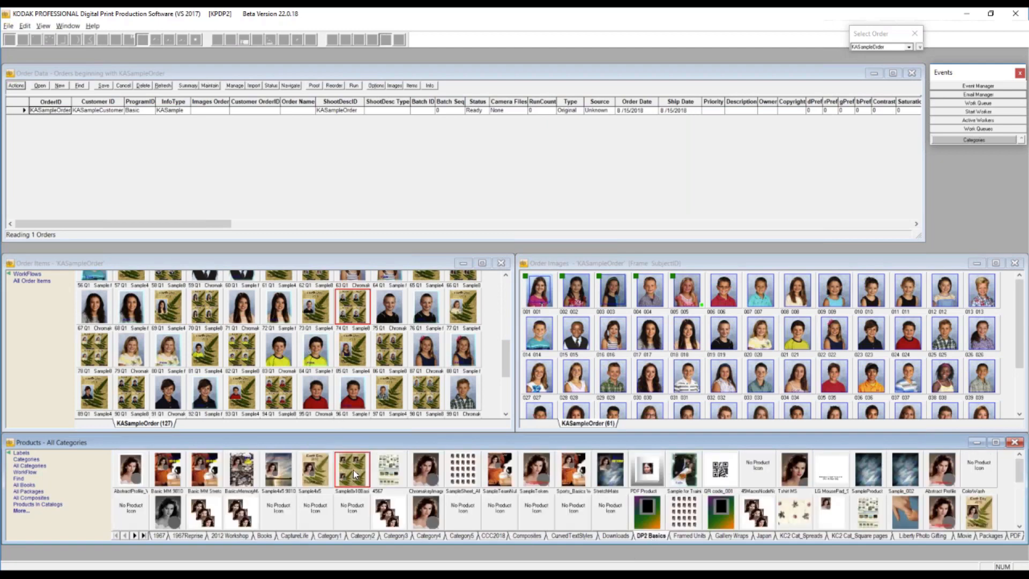
pyautogui.doubleClick(352, 471)
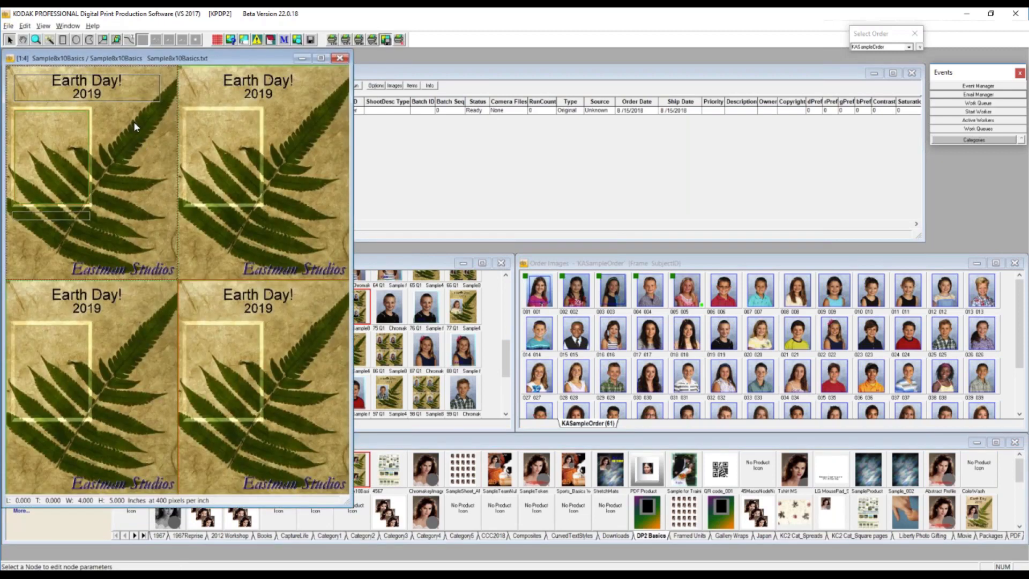
# - Open the Node Selector for the Sample8x10Basics layout, place it beside the layout and enlarge it to fit the full node list
pyautogui.rightClick(134, 127)
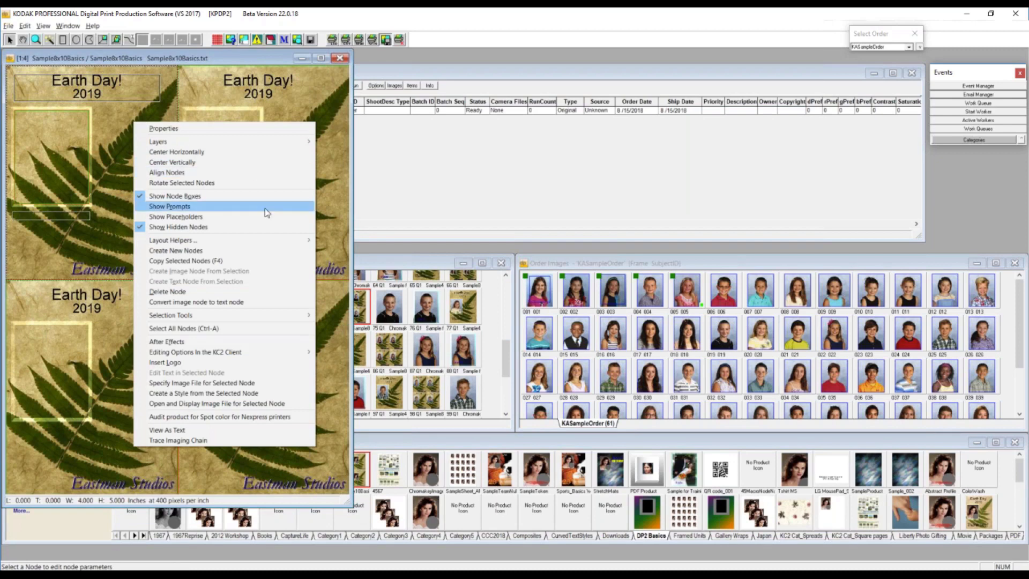
pyautogui.moveTo(268, 240)
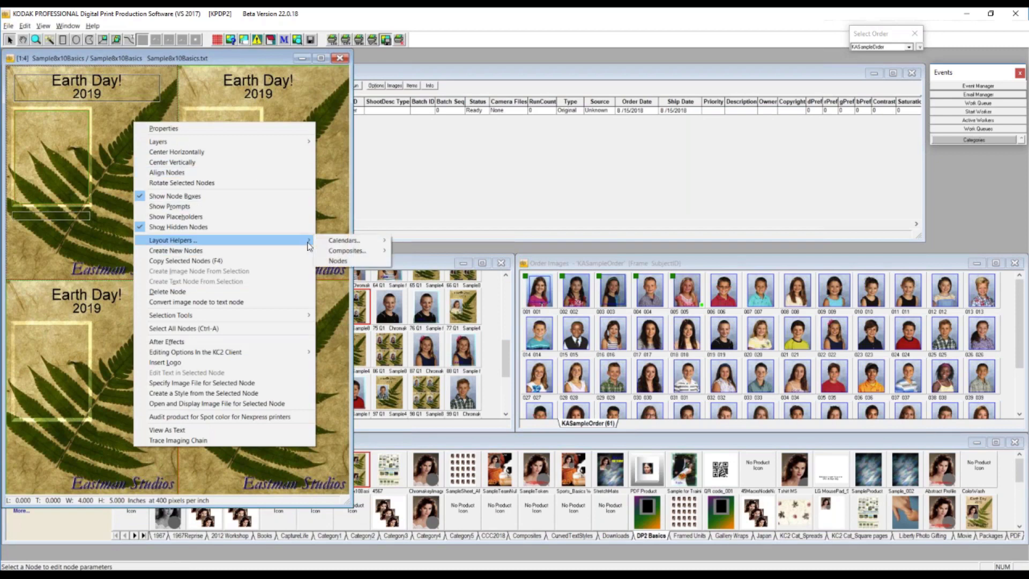
pyautogui.click(346, 263)
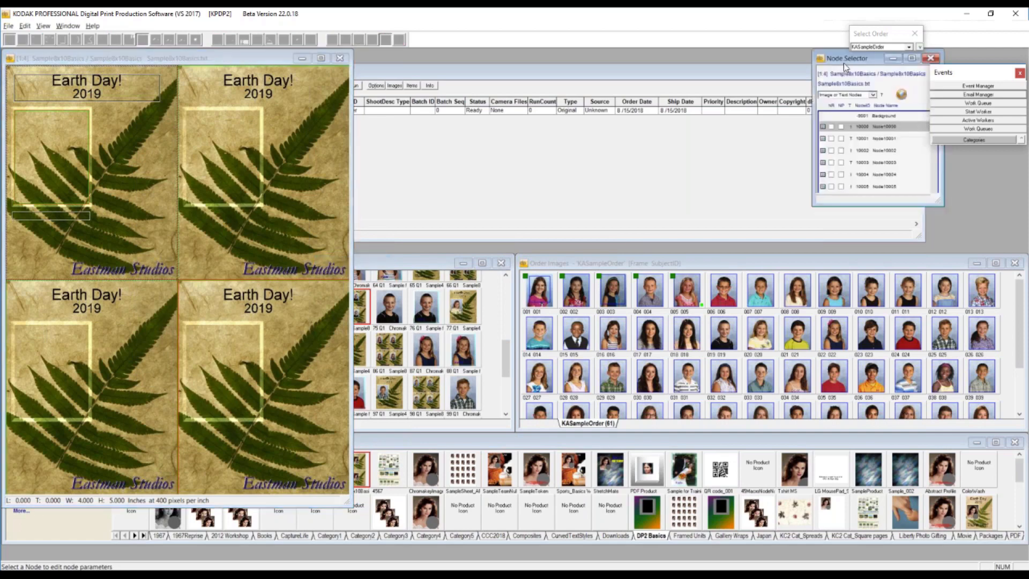
pyautogui.moveTo(829, 64); pyautogui.dragTo(377, 60)
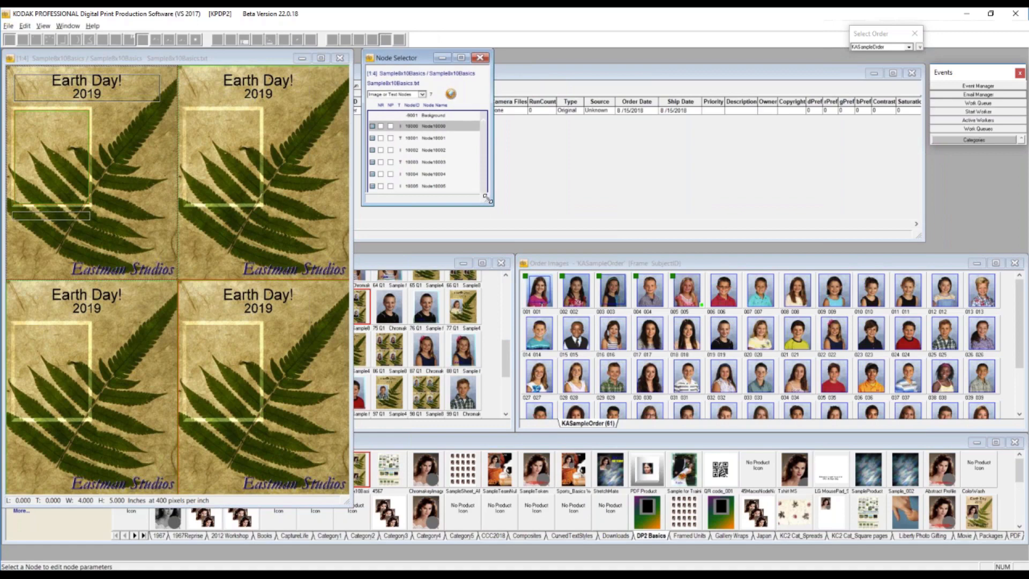
pyautogui.moveTo(487, 196); pyautogui.dragTo(506, 275)
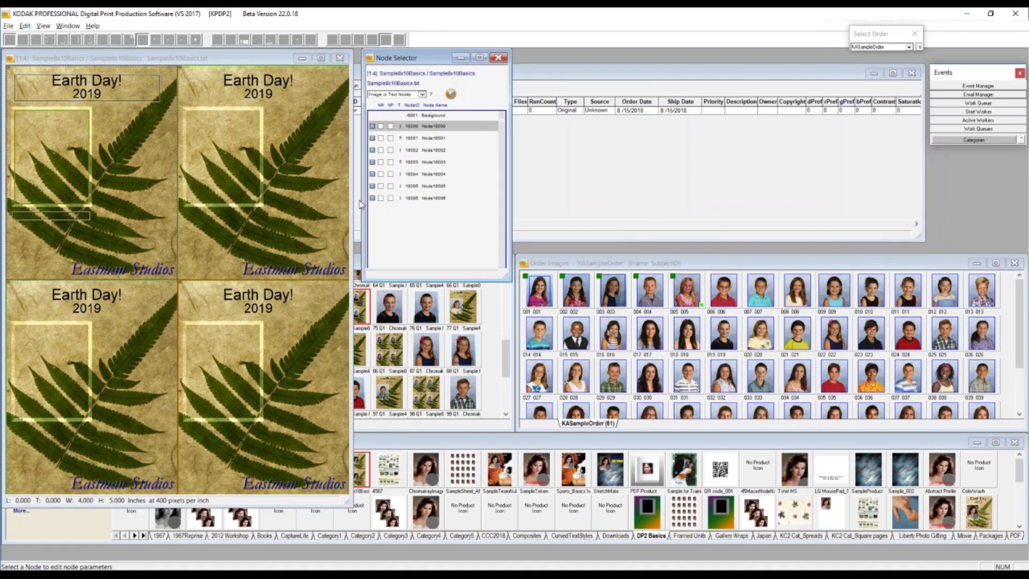
# - Filter the node list to nodes that contain macros, and select Node10001 and the first card's image frame node
pyautogui.click(423, 95)
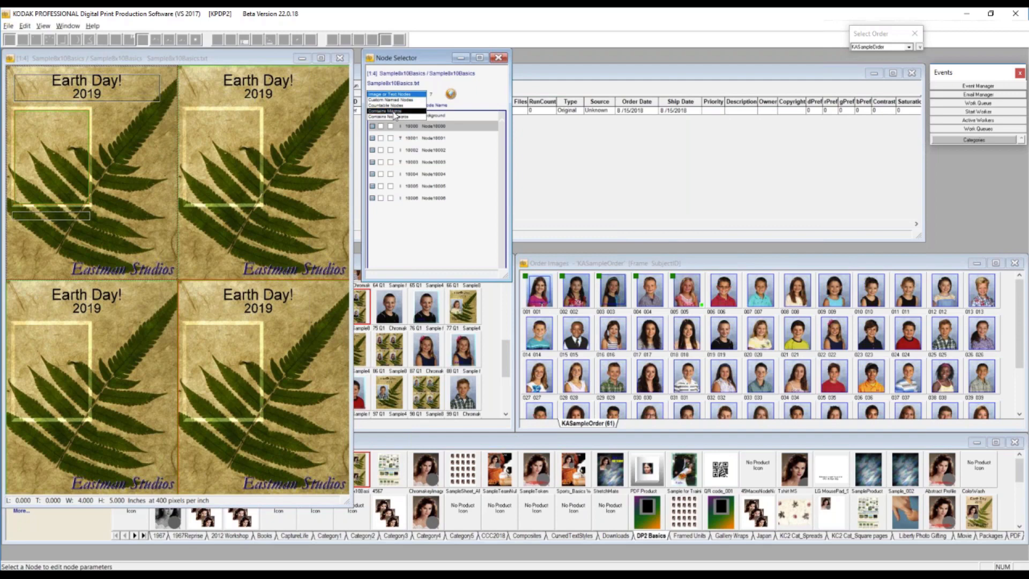
pyautogui.click(396, 112)
pyautogui.click(417, 119)
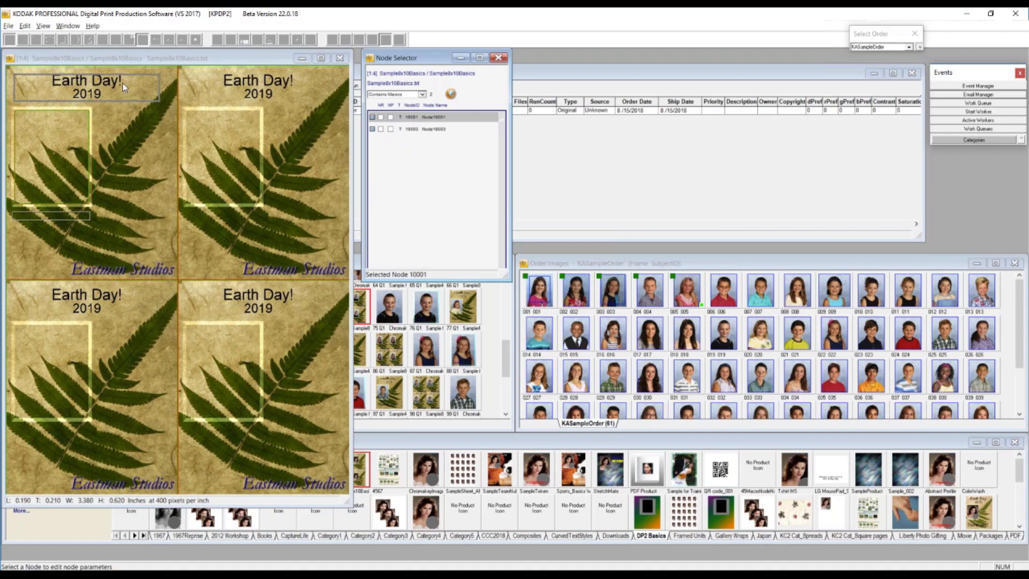
pyautogui.click(92, 87)
pyautogui.click(73, 133)
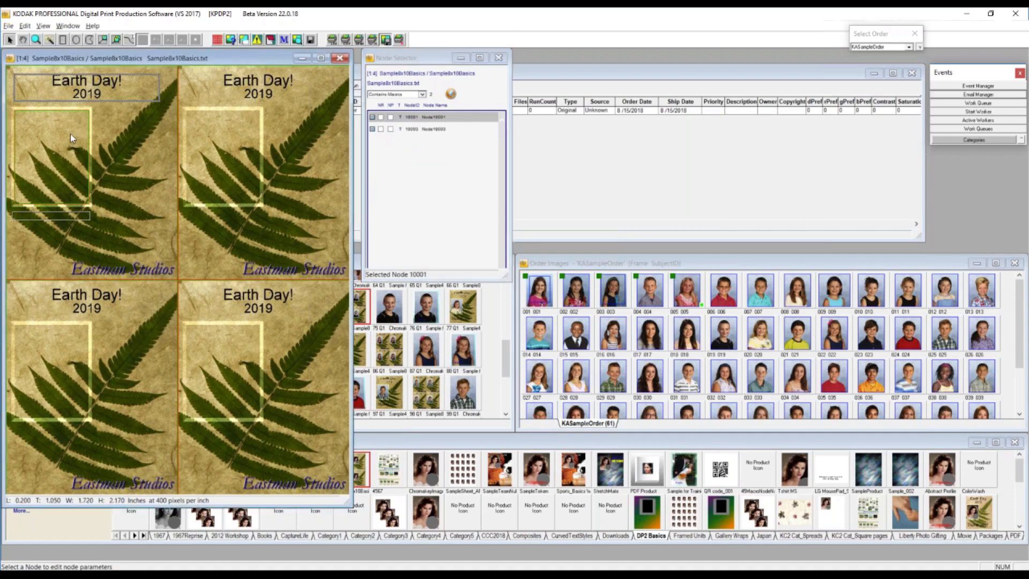
# - Set the node list filter to Image or Text Nodes, and view and close the Node Selector help topic
pyautogui.click(423, 94)
pyautogui.click(409, 79)
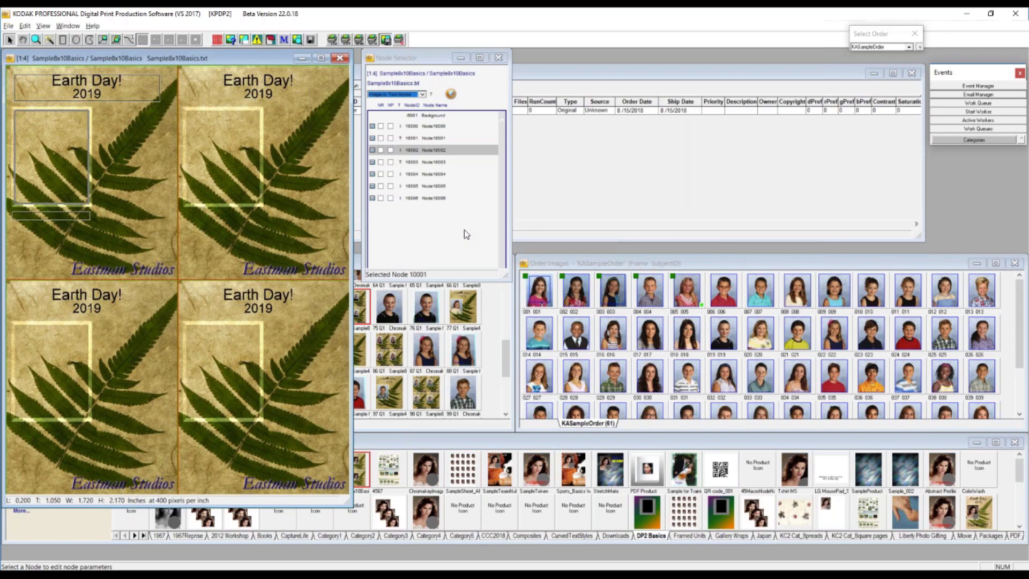
pyautogui.click(451, 96)
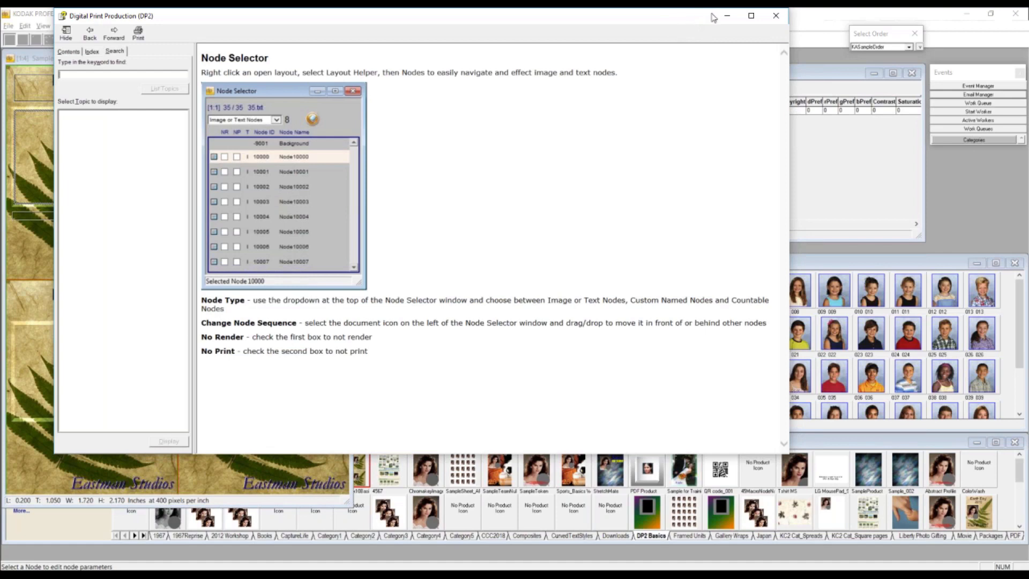
pyautogui.click(775, 16)
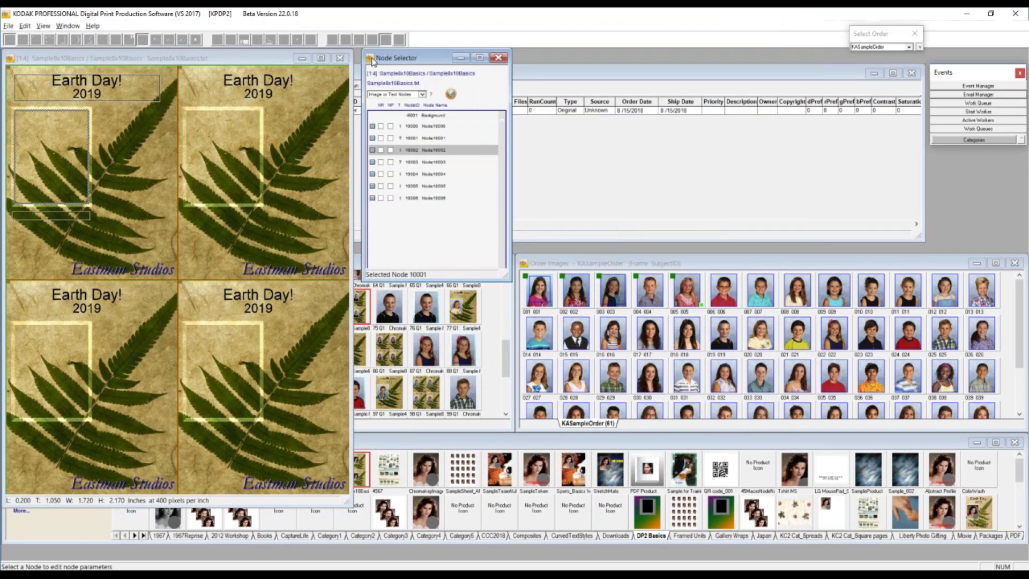
# - Close the Node Selector and the Sample8x10Basics layout
pyautogui.click(180, 63)
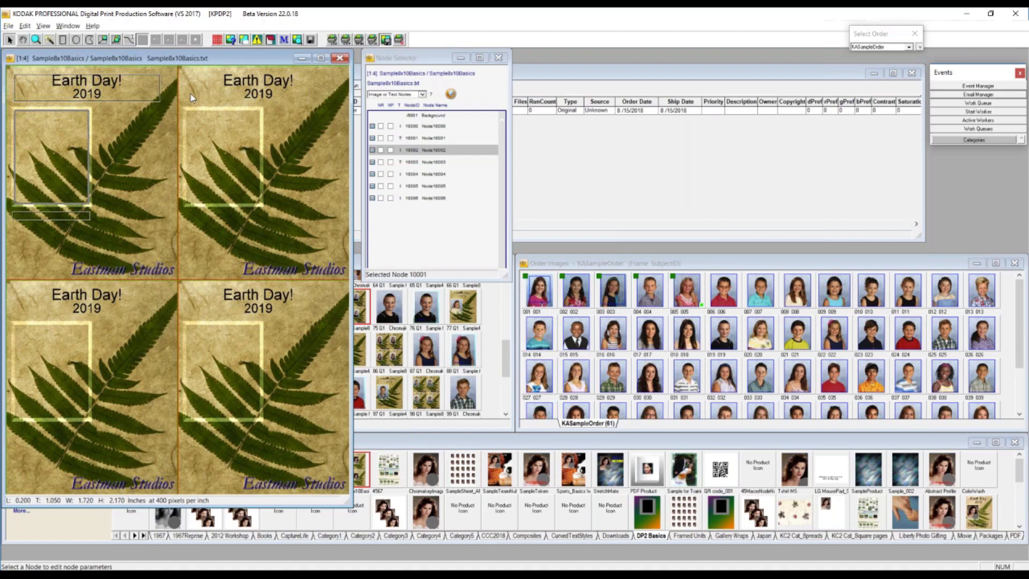
pyautogui.click(424, 56)
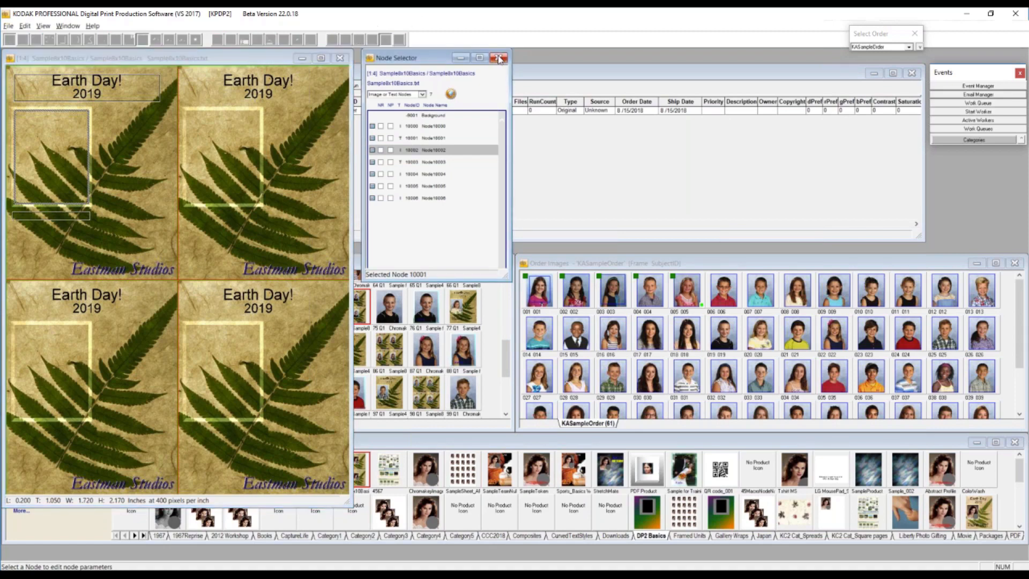
pyautogui.click(499, 58)
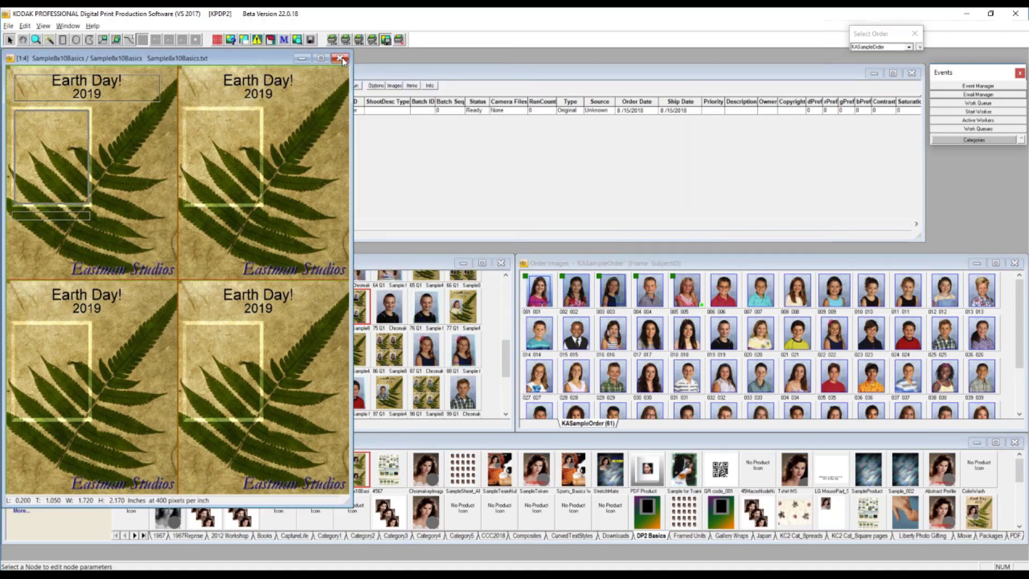
pyautogui.click(342, 61)
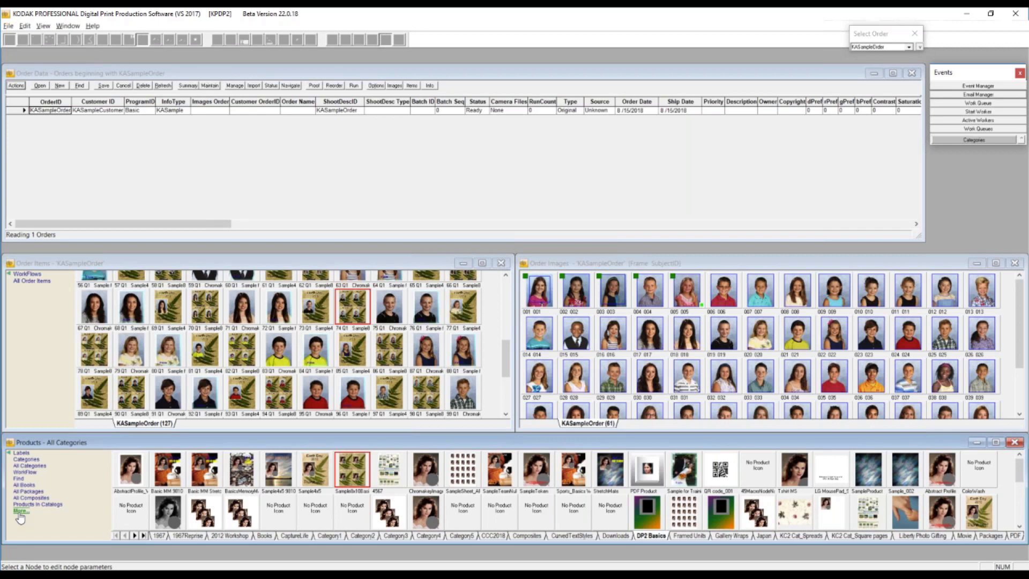
# - Find products whose ID begins with PDF, select PDF_OrderItem in the PDF category, and close the product search
pyautogui.click(18, 481)
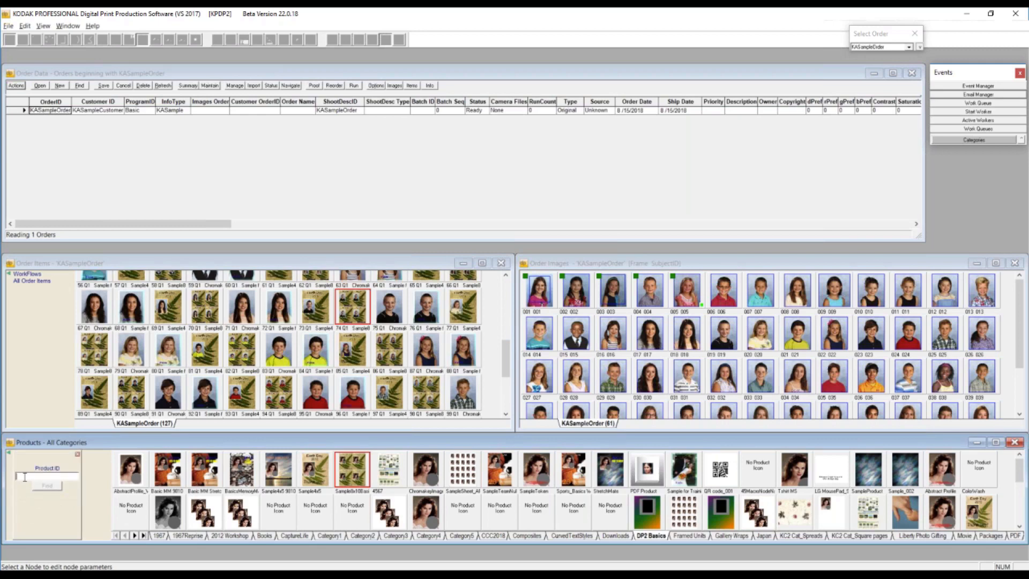
pyautogui.write('PDF')
pyautogui.click(47, 486)
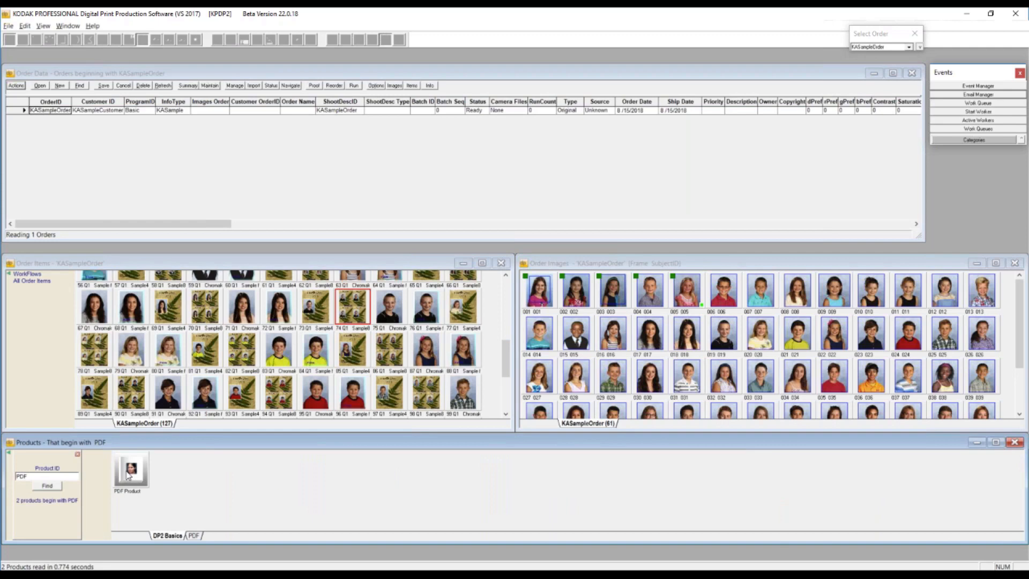
pyautogui.click(194, 535)
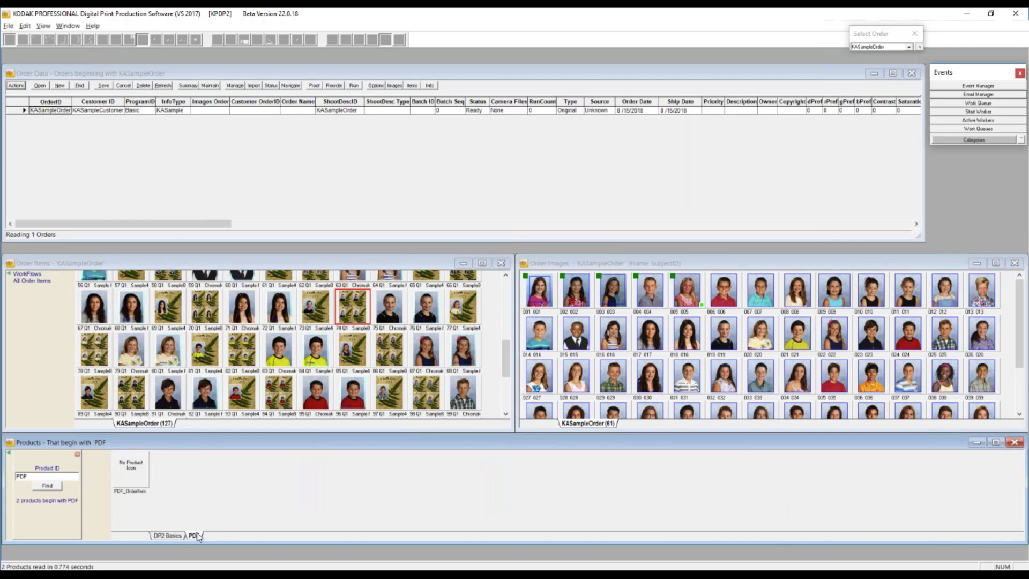
pyautogui.click(129, 475)
pyautogui.click(78, 454)
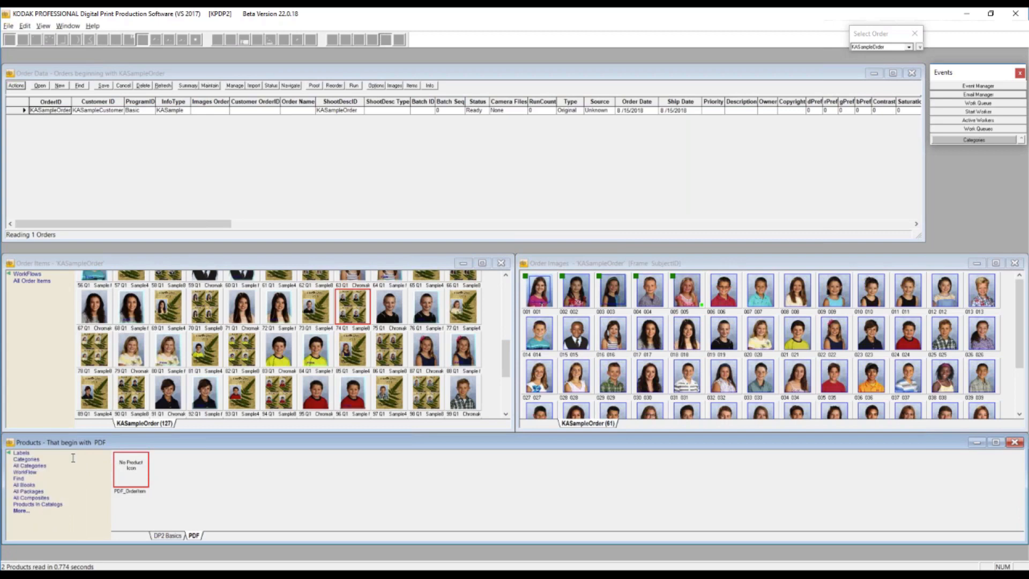
# - Open the Aging search for products, and show and dismiss the calendar of its Older Than date
pyautogui.click(22, 513)
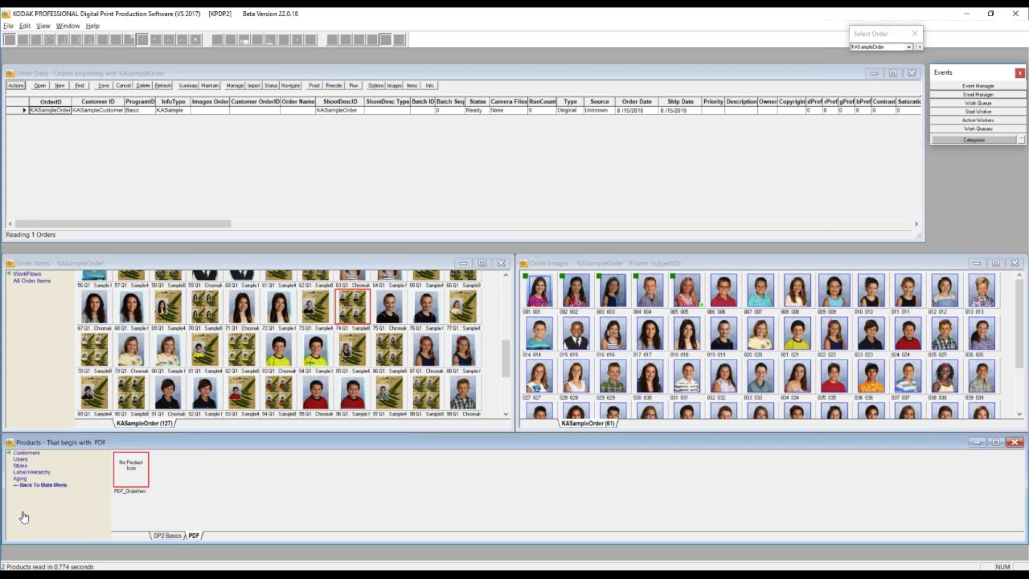
pyautogui.click(20, 480)
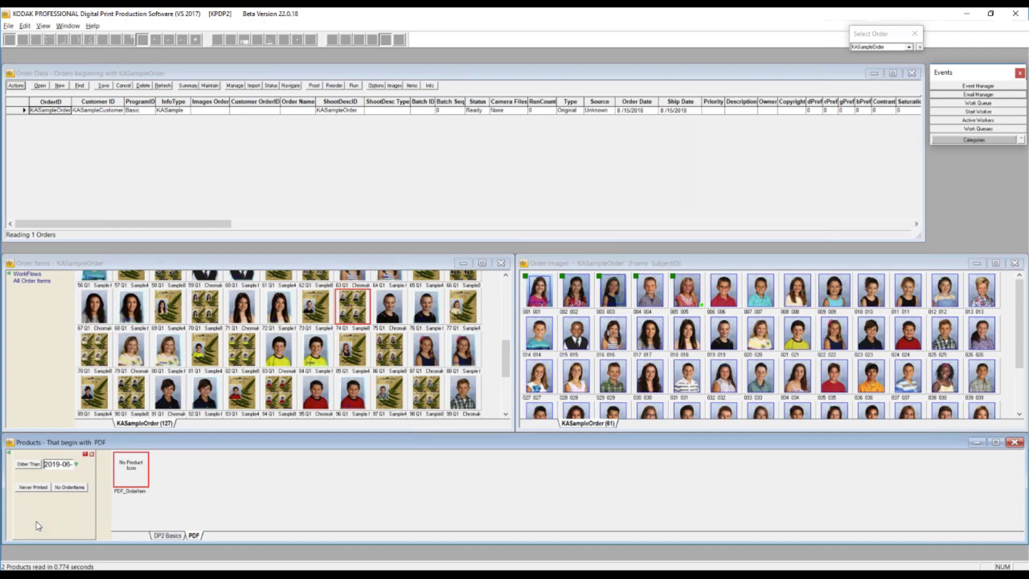
pyautogui.click(76, 464)
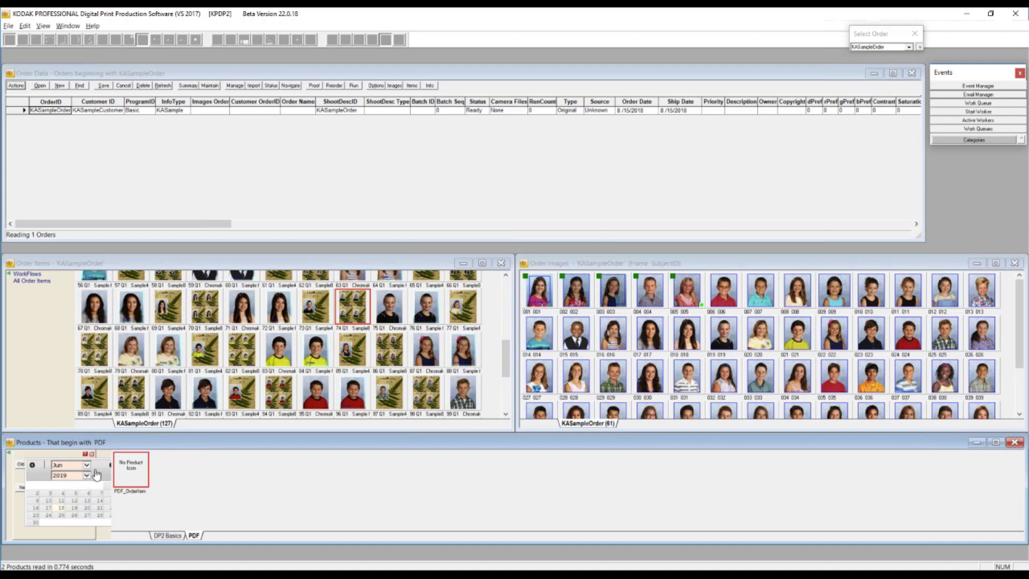
pyautogui.click(36, 496)
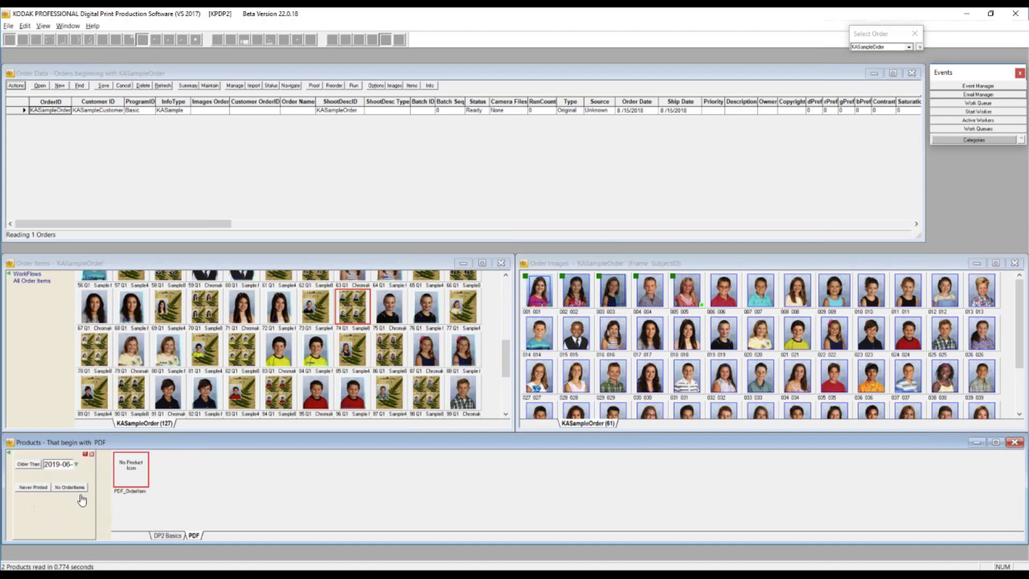
# - Find products that have never been printed, and browse them in categories such as 2012 Workshop, Downloads, KC2 Cat_Square pages and Movie
pyautogui.click(33, 488)
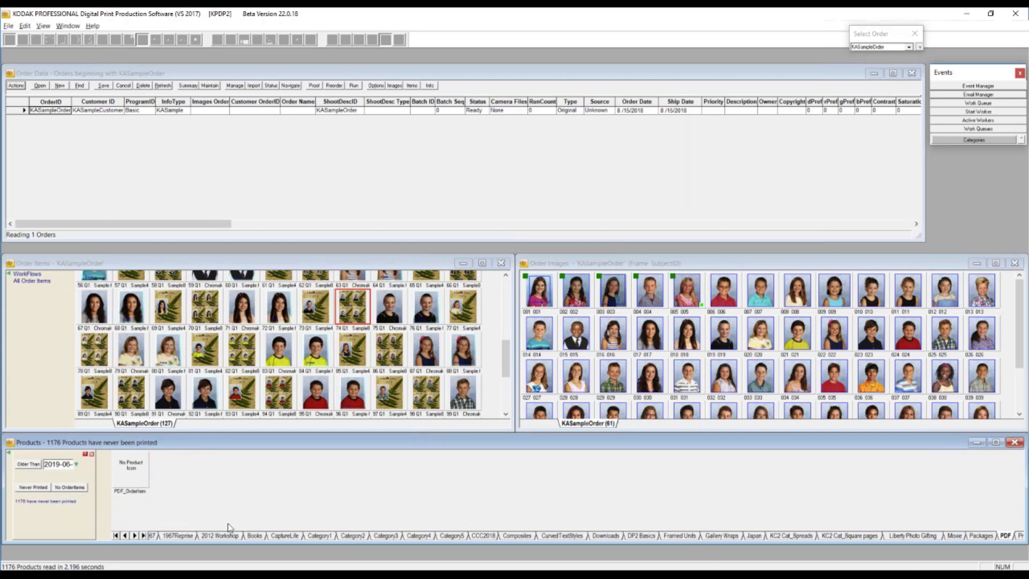
pyautogui.click(177, 536)
pyautogui.click(220, 536)
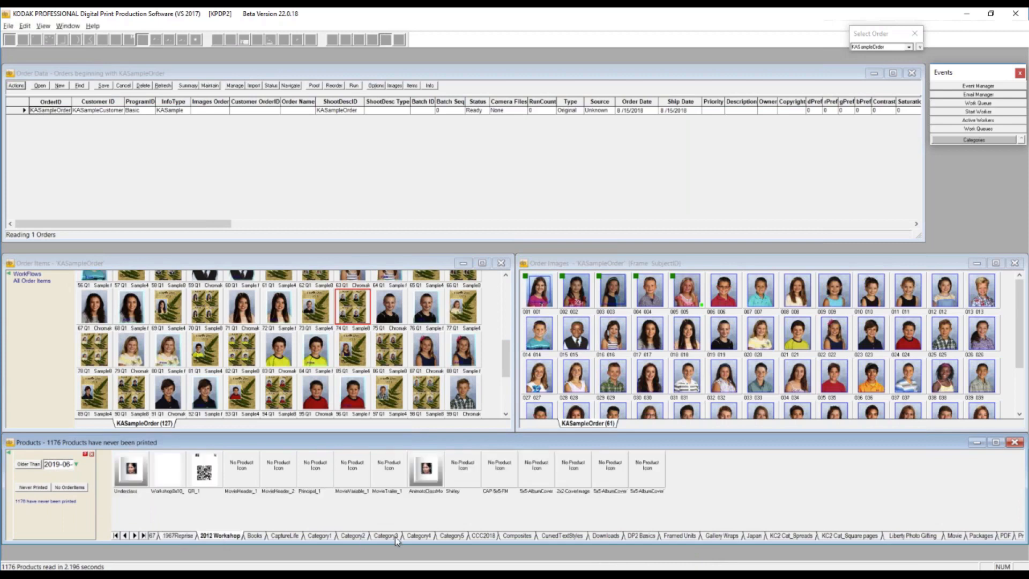
pyautogui.click(389, 536)
pyautogui.click(606, 536)
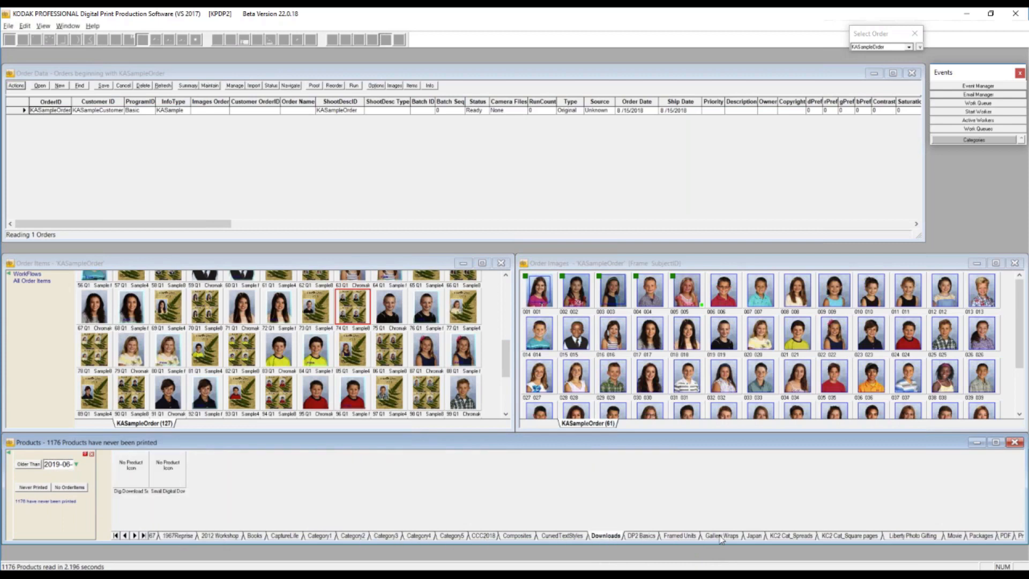
pyautogui.click(845, 536)
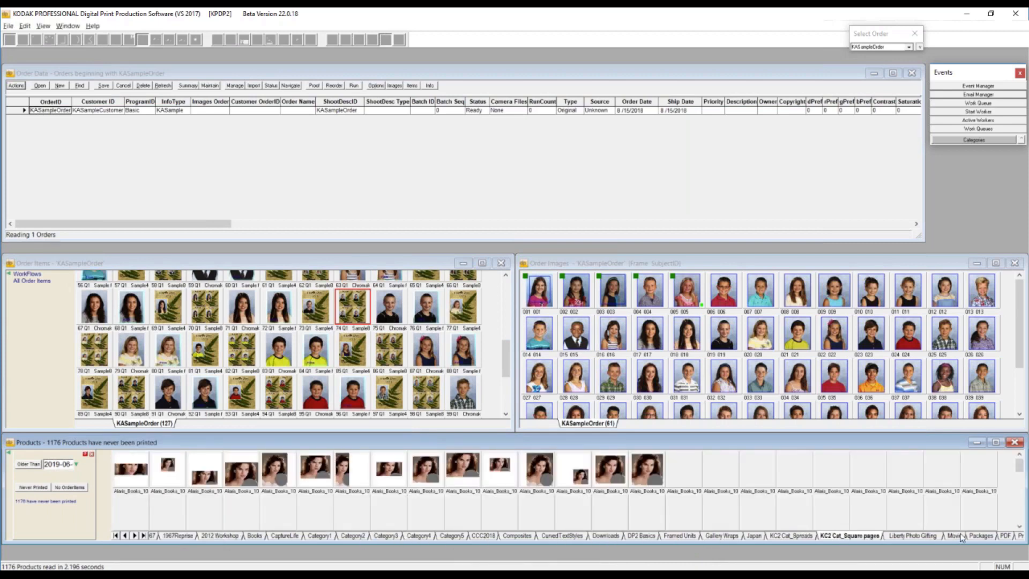
pyautogui.click(954, 536)
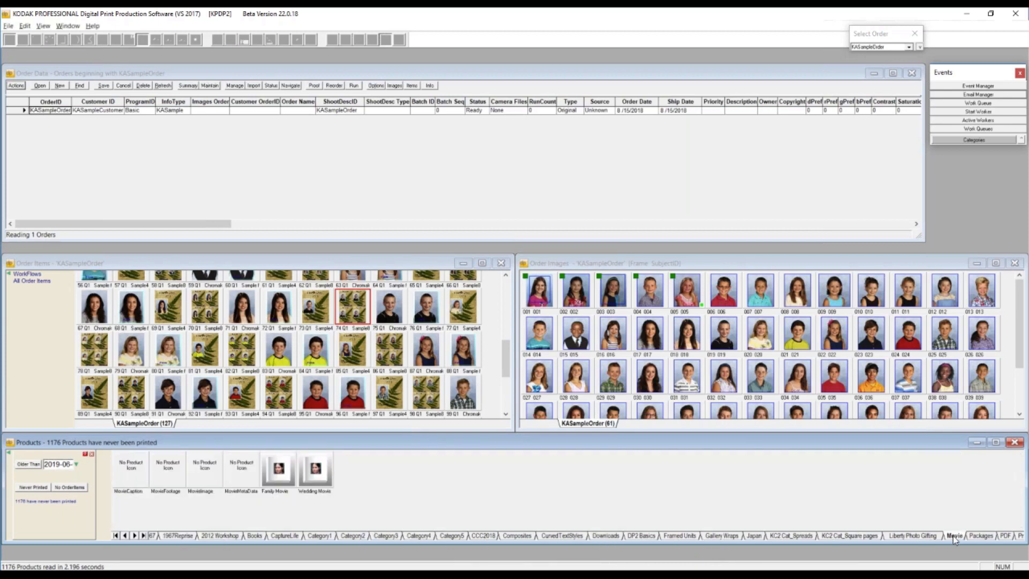
# - Find products with no order items, and browse them in the Books and Category5 categories
pyautogui.click(68, 489)
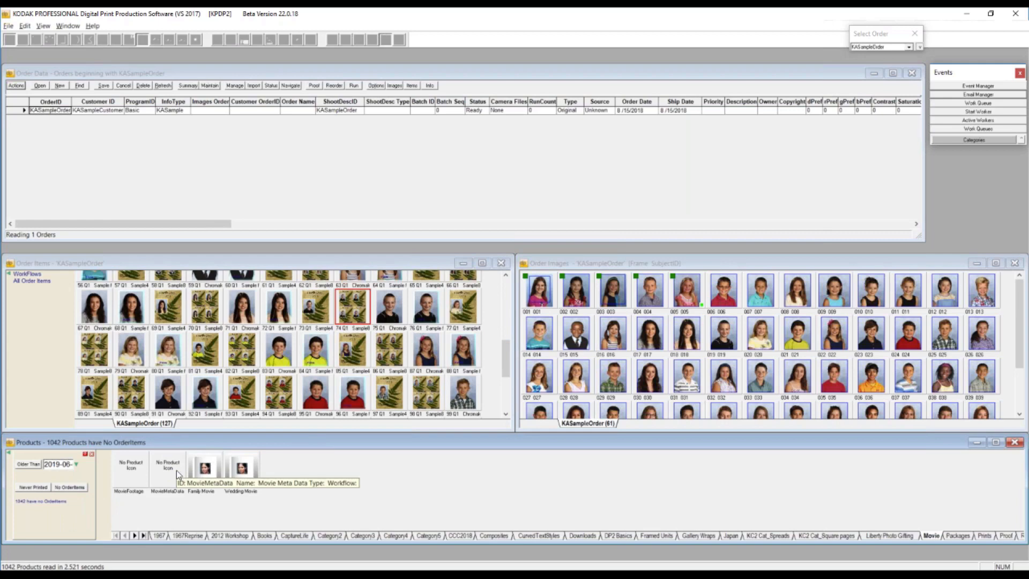
pyautogui.click(263, 535)
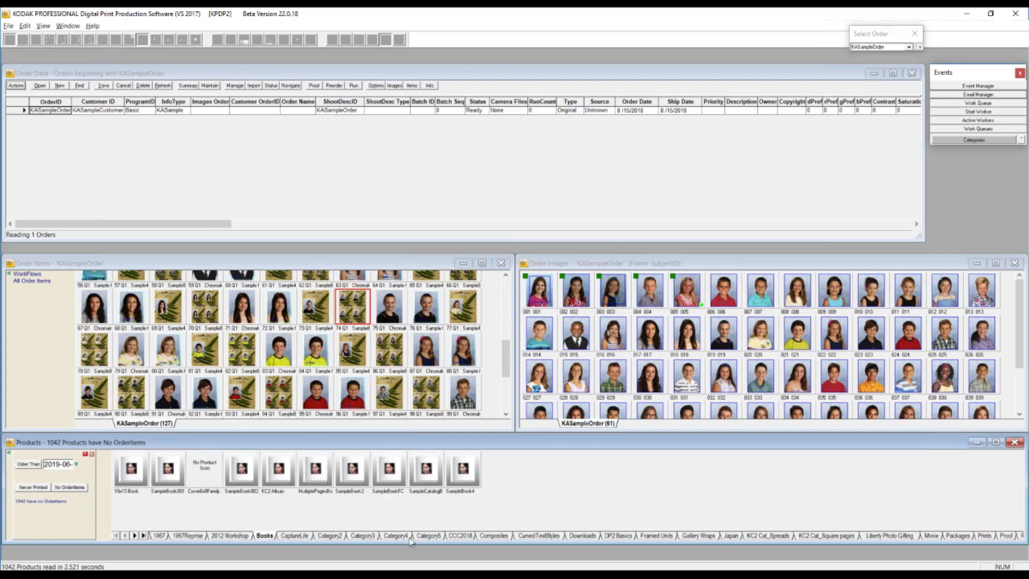
pyautogui.click(432, 536)
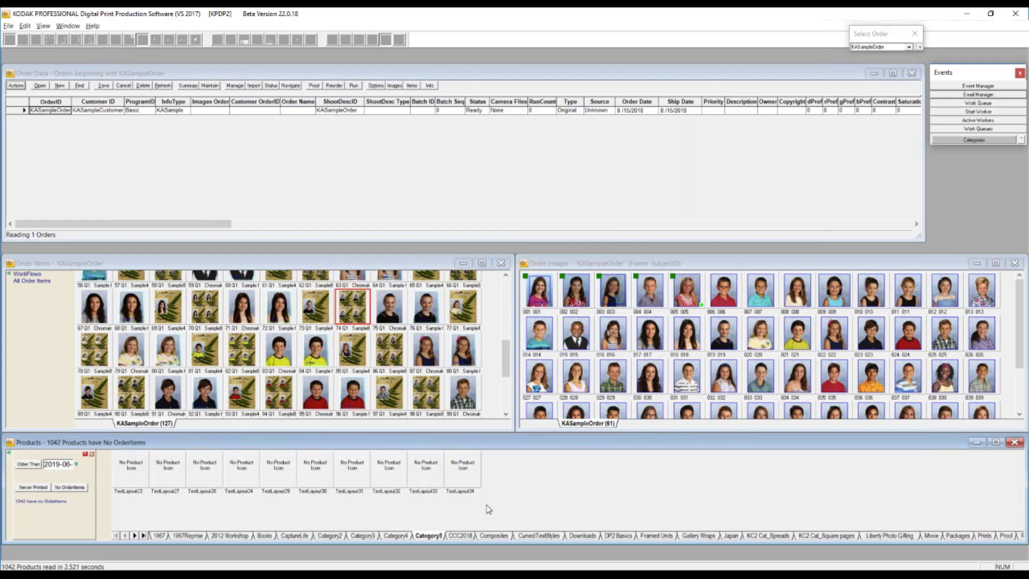
# - Open the TestLayout34 product's data for editing, shorten the data window, and show the Last Printed and #Printed columns
pyautogui.rightClick(463, 472)
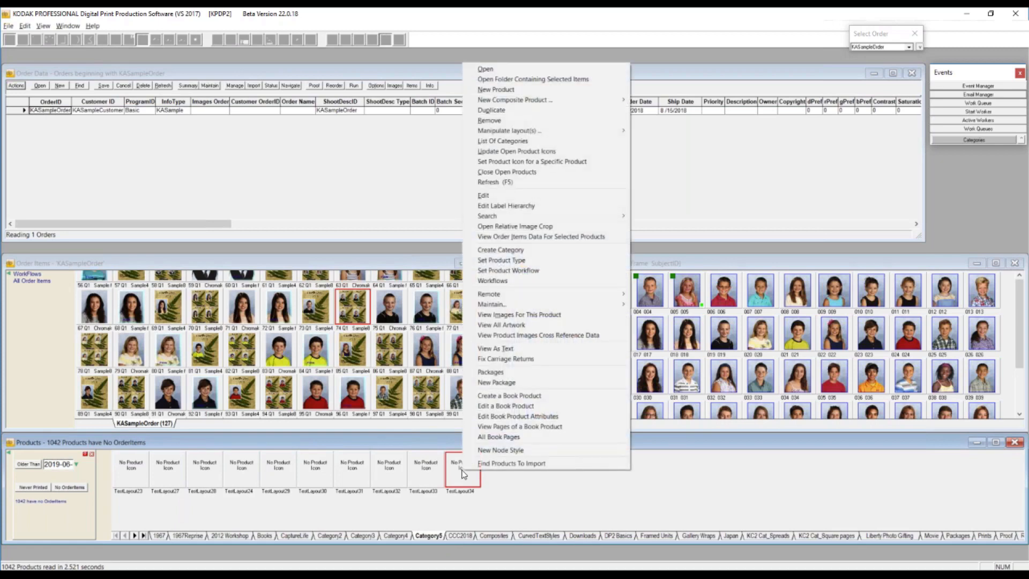
pyautogui.click(492, 196)
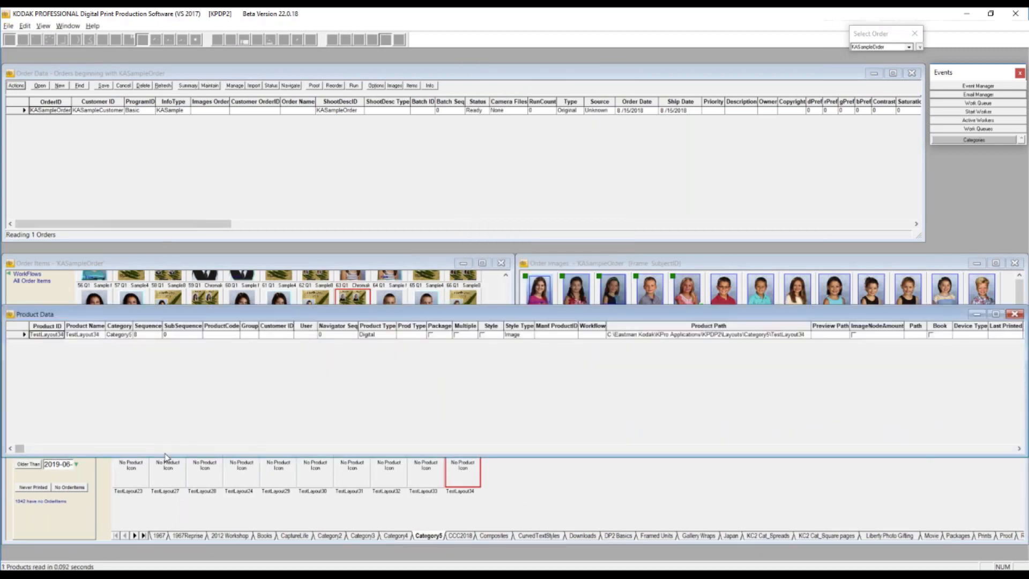
pyautogui.moveTo(167, 455); pyautogui.dragTo(176, 369)
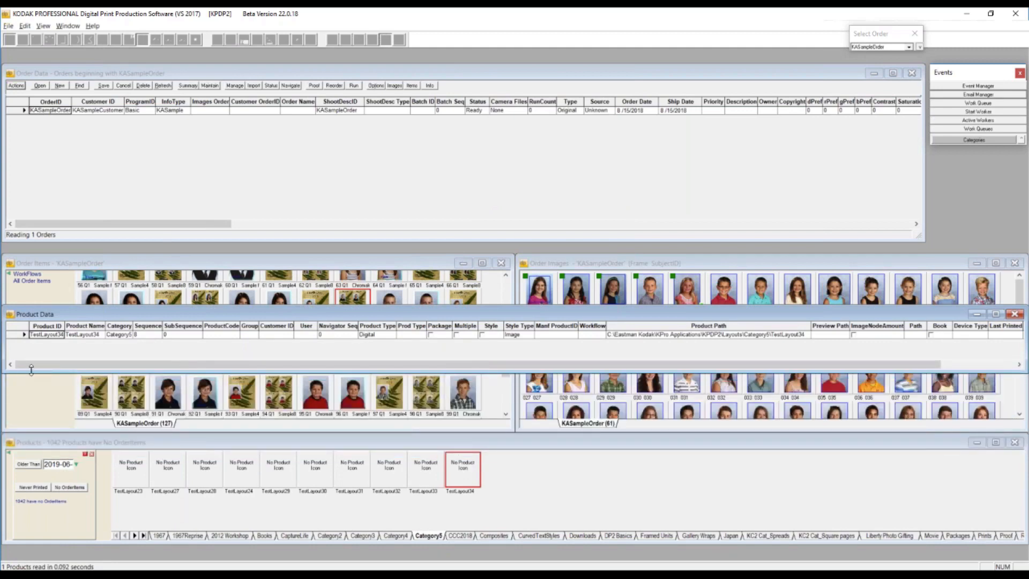
pyautogui.moveTo(60, 365); pyautogui.dragTo(134, 370)
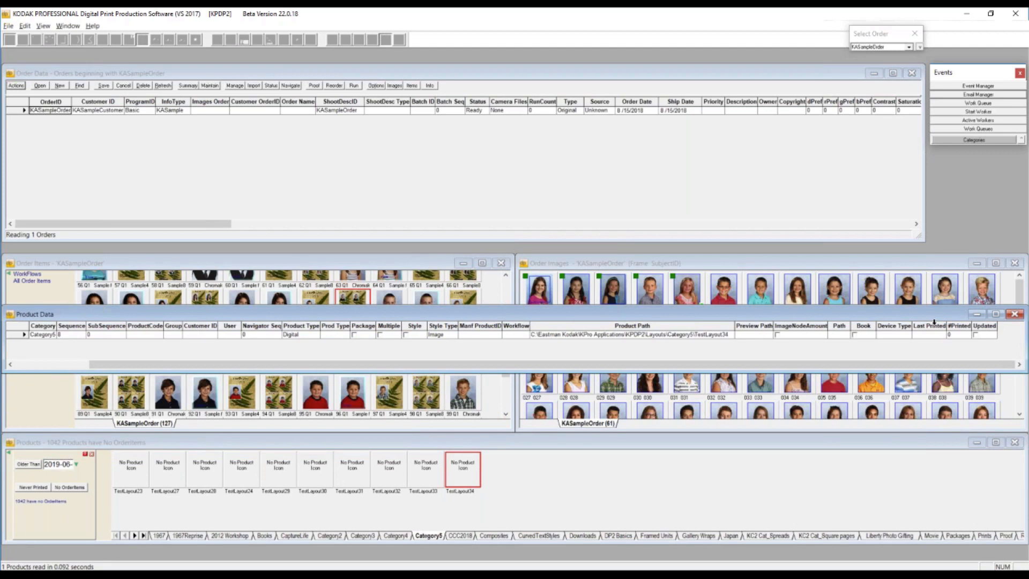
# - Examine the Last Printed, #Printed and Updated columns in the TestLayout34 product's data
pyautogui.click(934, 325)
pyautogui.click(960, 325)
pyautogui.click(988, 324)
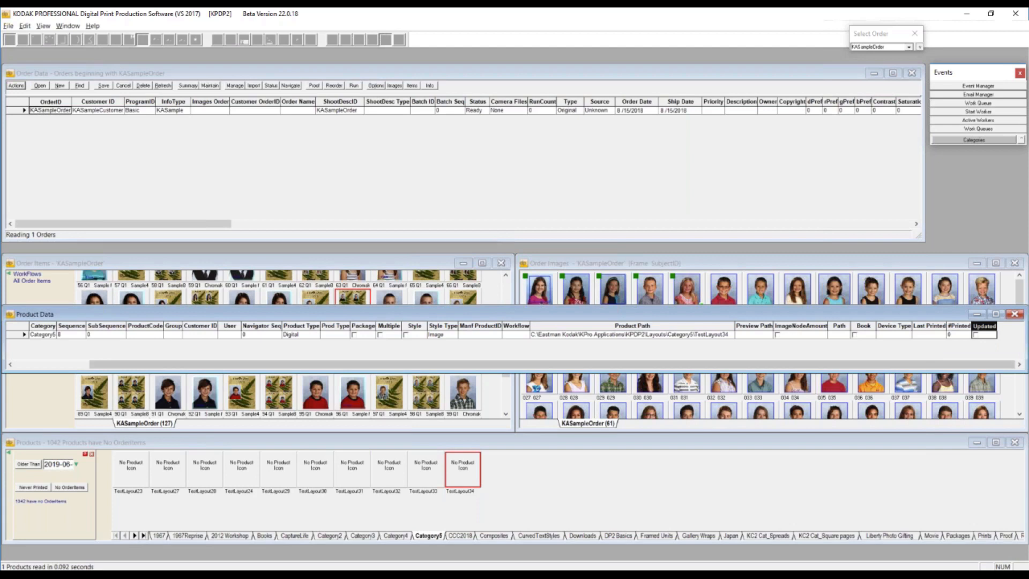
# - Open order item 99's data for editing, examine its #Printed, Print Status, Date Time and path columns, and close the data window
pyautogui.rightClick(472, 391)
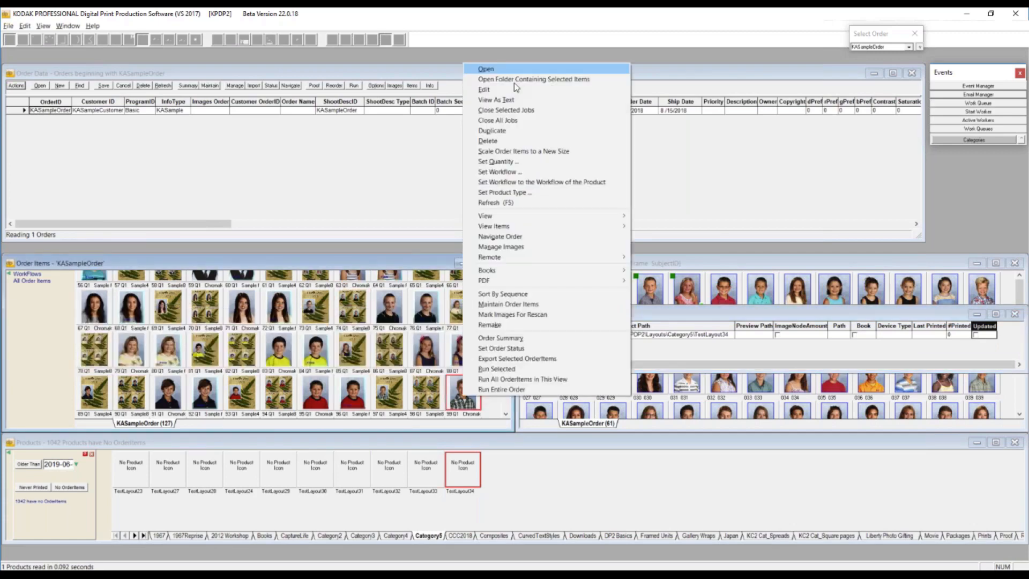
pyautogui.click(513, 82)
pyautogui.moveTo(19, 287); pyautogui.dragTo(592, 286)
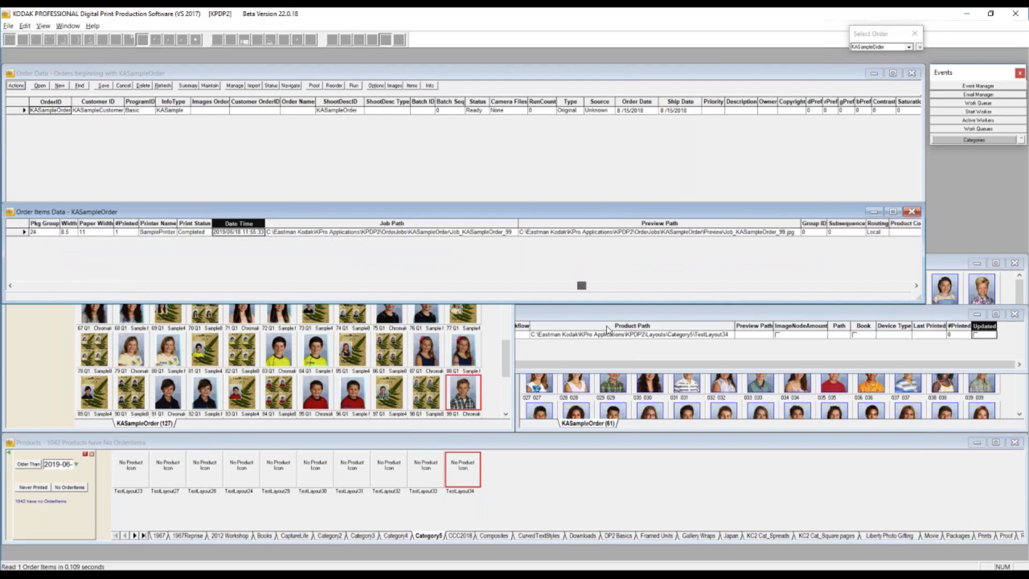
pyautogui.moveTo(608, 329); pyautogui.dragTo(690, 344)
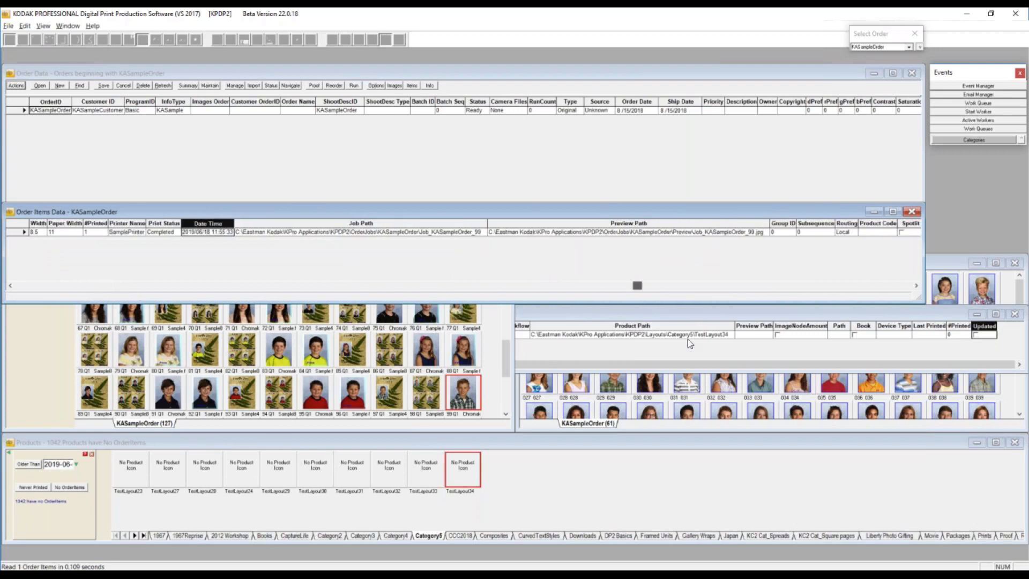
pyautogui.moveTo(688, 338); pyautogui.dragTo(744, 350)
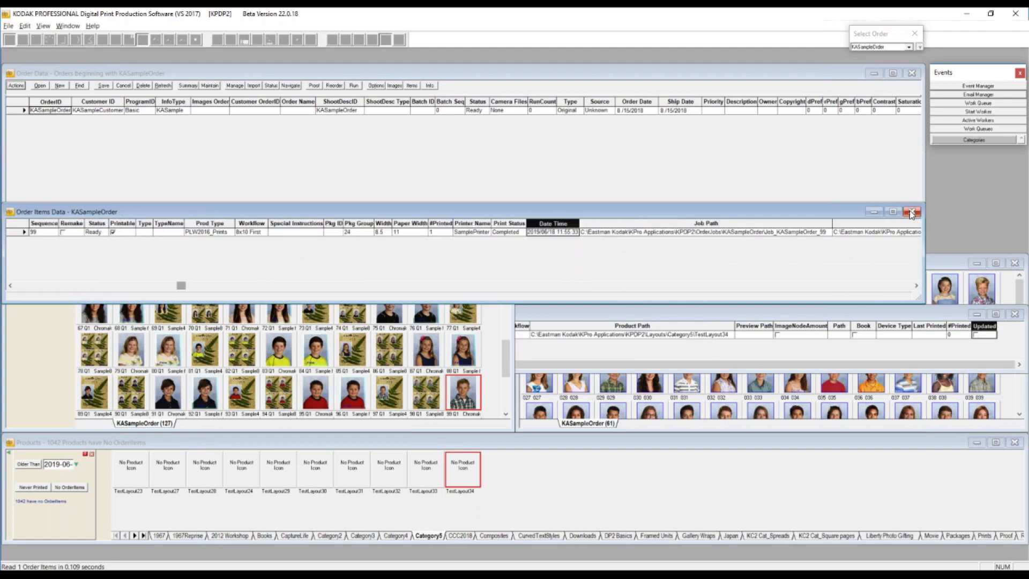
pyautogui.click(912, 214)
# - Show the view filters available for order item 99, including those for items submitted or not submitted for printing
pyautogui.rightClick(463, 389)
pyautogui.moveTo(595, 214)
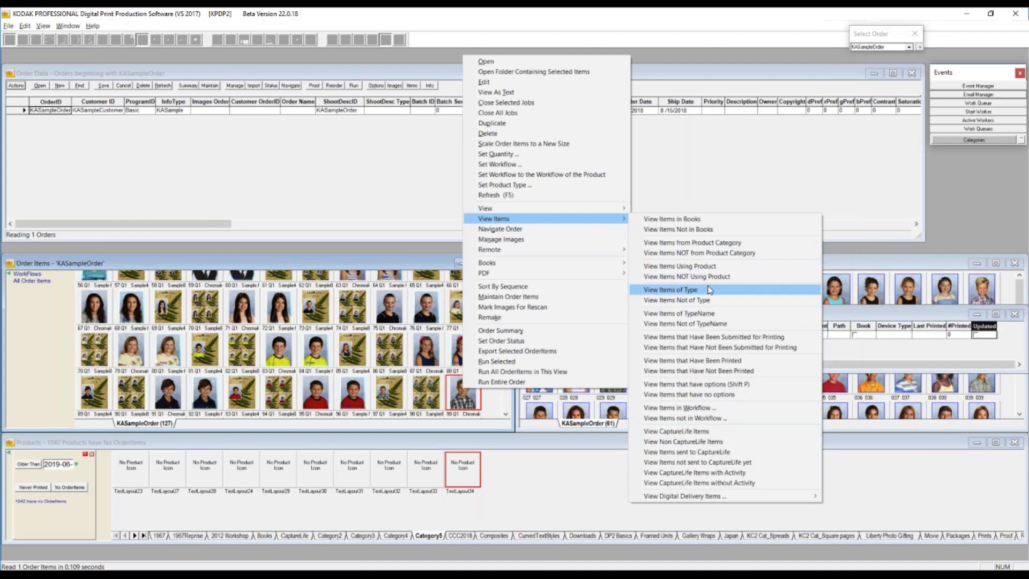
pyautogui.click(735, 348)
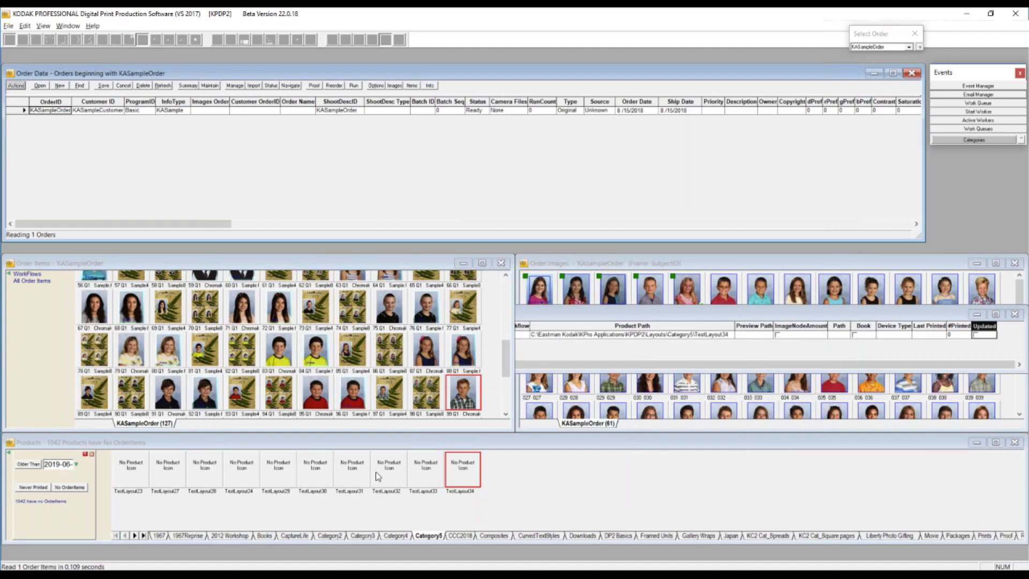
# - Bring the TestLayout34 Product Data window forward and close it
pyautogui.click(597, 314)
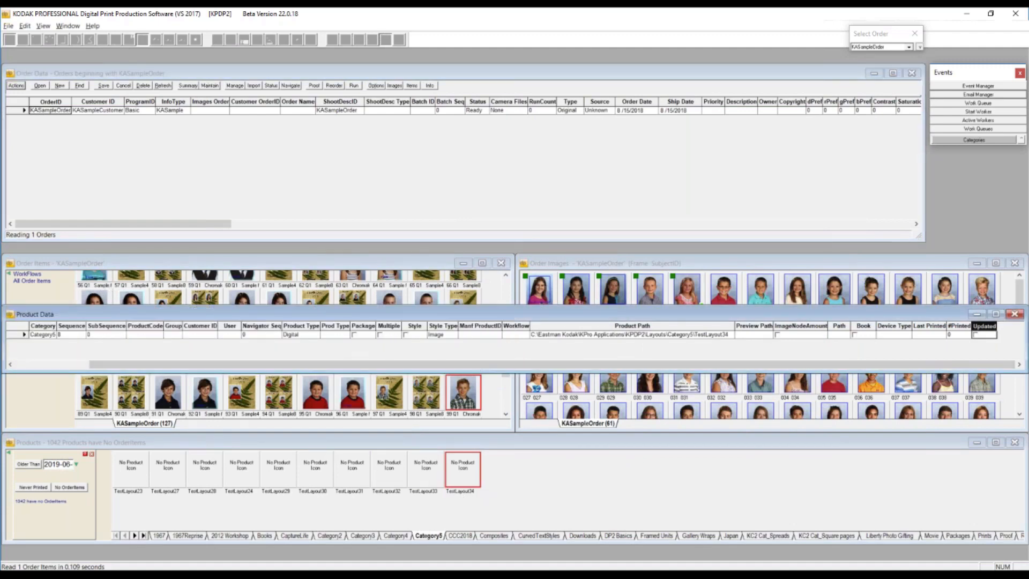
pyautogui.click(1016, 315)
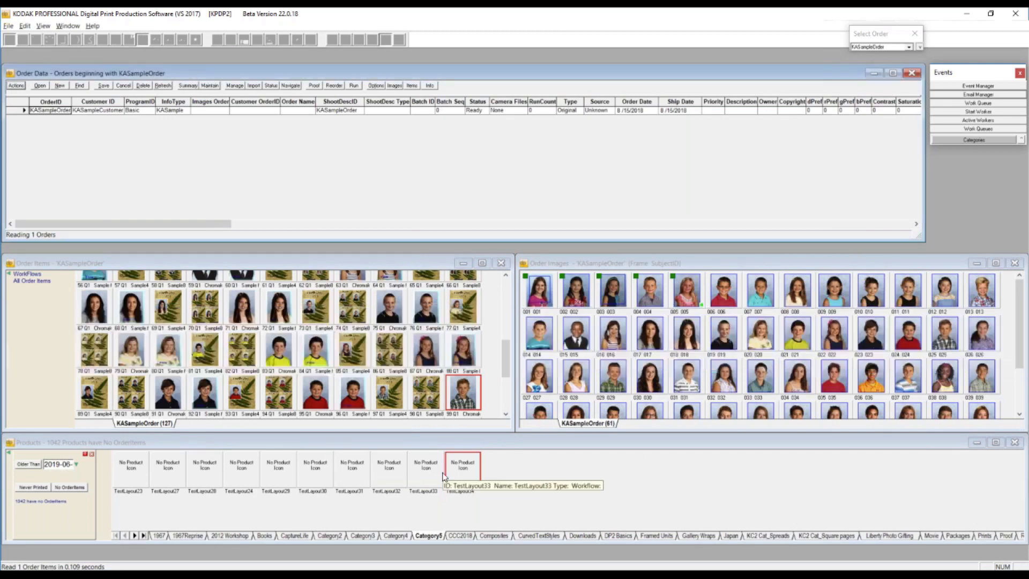
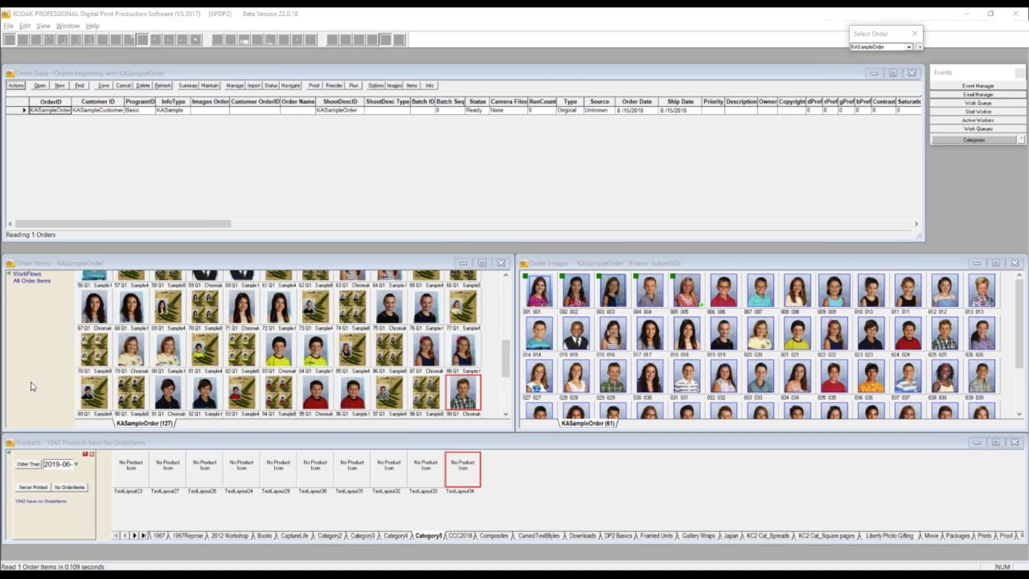
# - Close the product aging filter and bring the product selection list back to its main menu
pyautogui.click(9, 456)
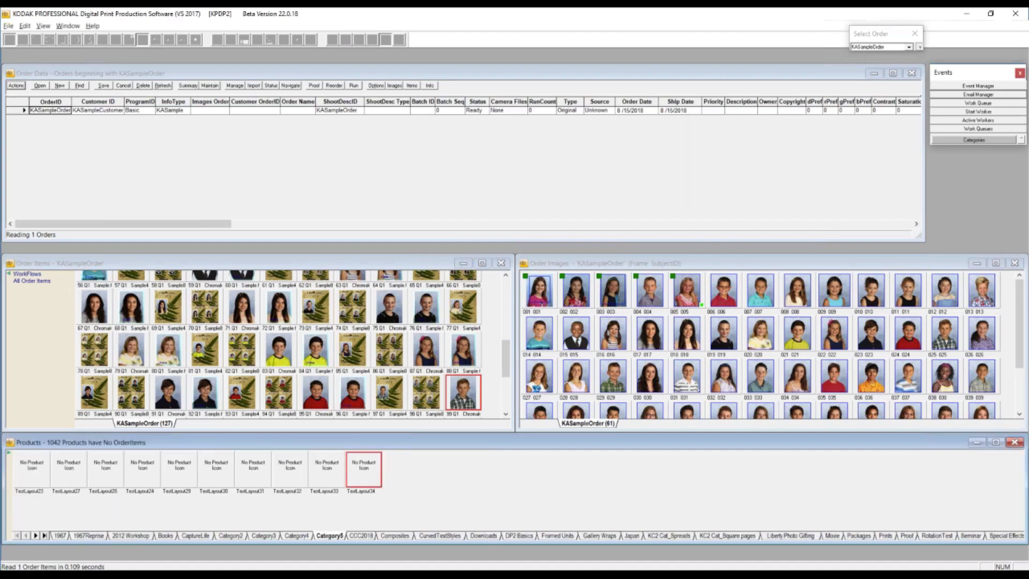
pyautogui.click(9, 454)
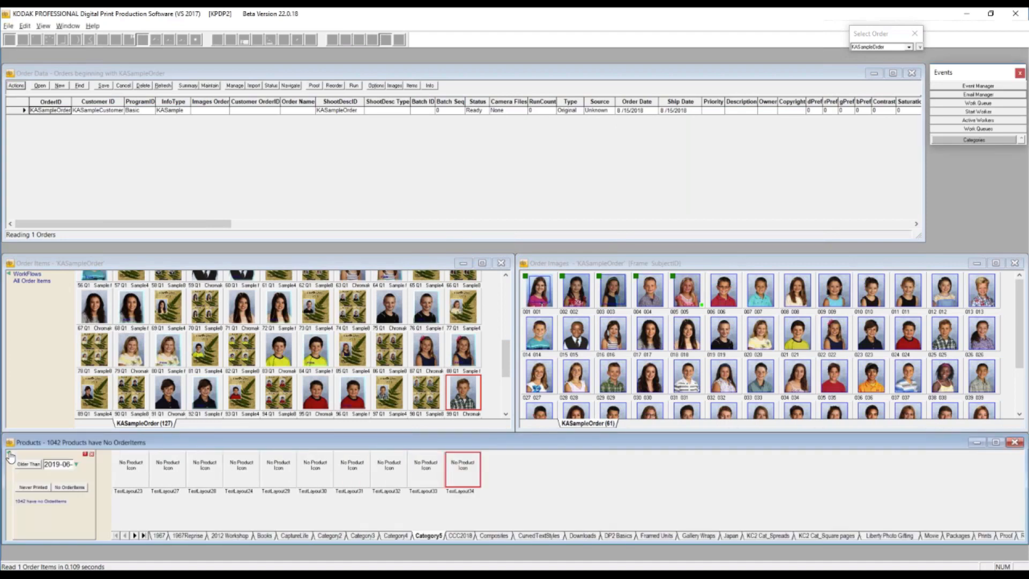
pyautogui.click(92, 455)
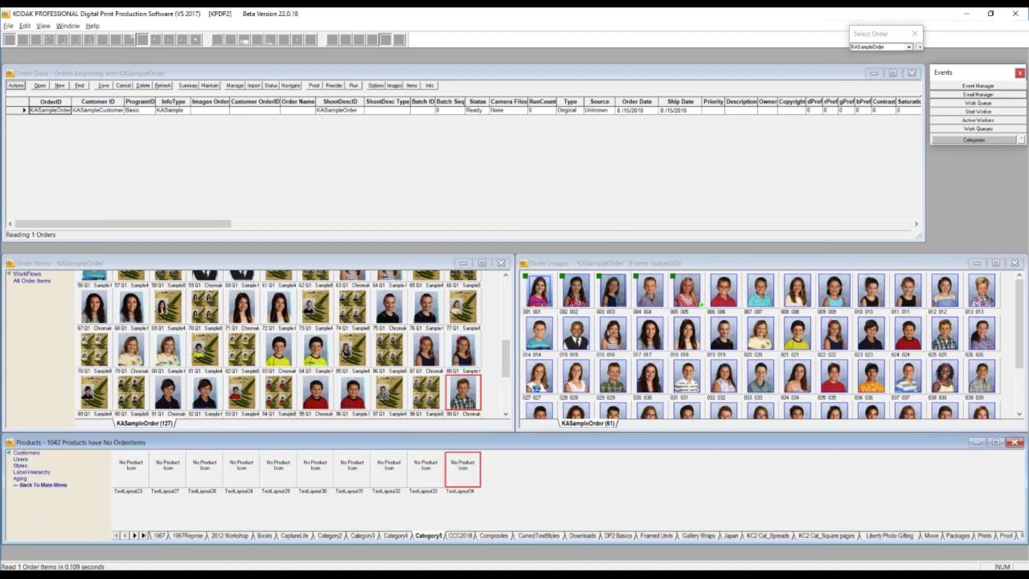
pyautogui.click(9, 455)
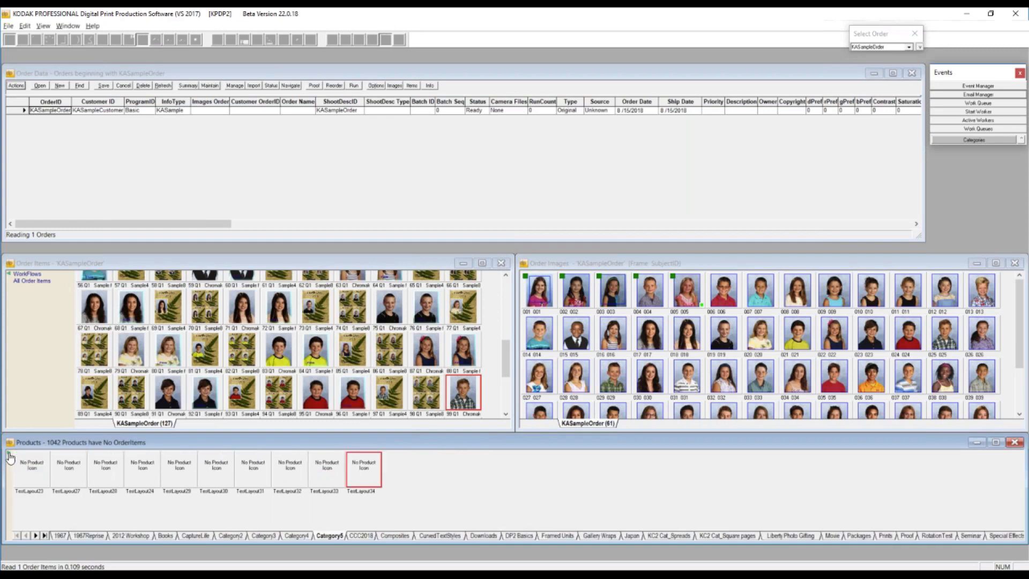
pyautogui.click(9, 454)
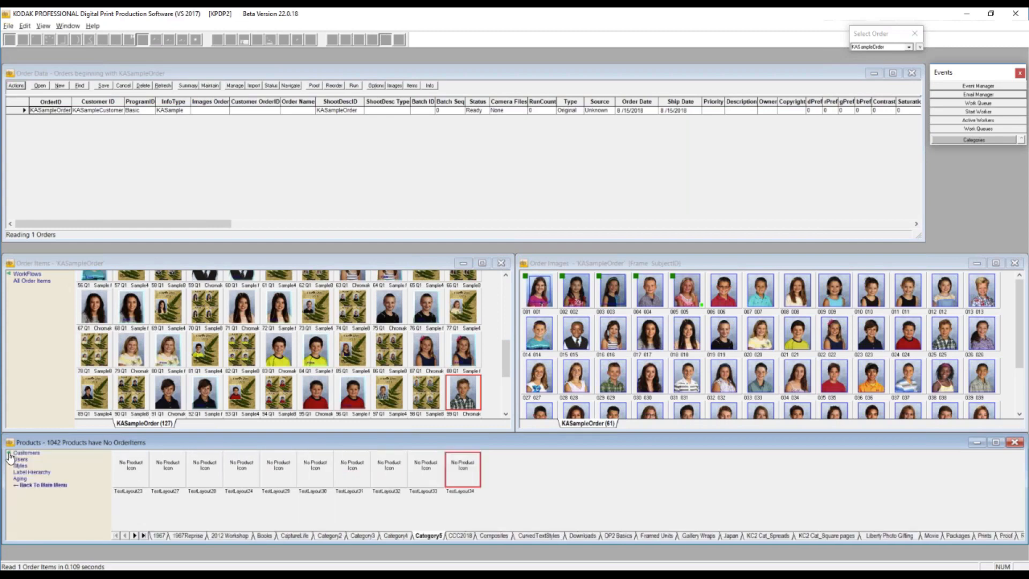
pyautogui.click(41, 485)
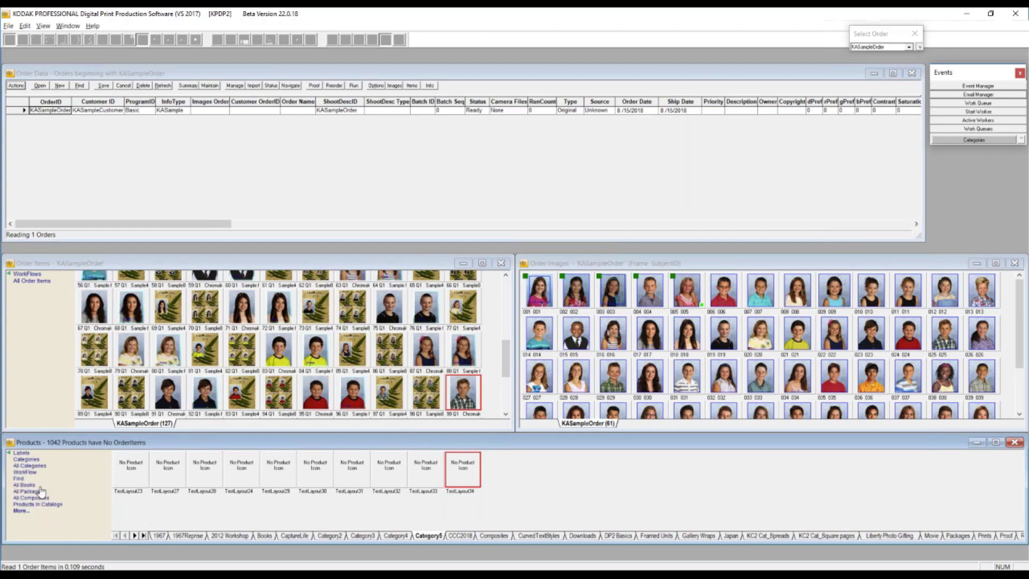
# - Show the products labelled Albums, and narrow them to its Test Label sublabel
pyautogui.click(22, 453)
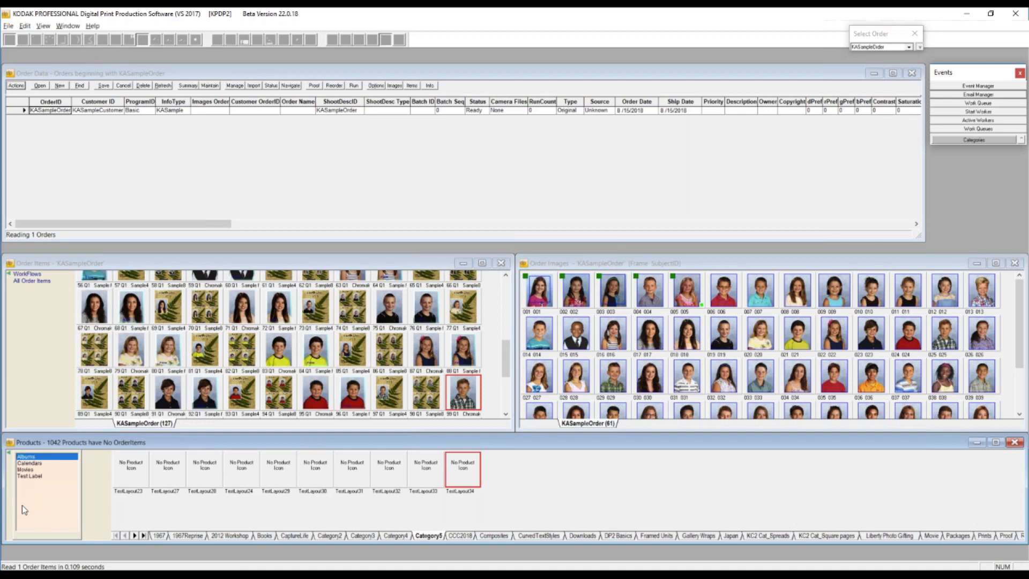
pyautogui.click(31, 458)
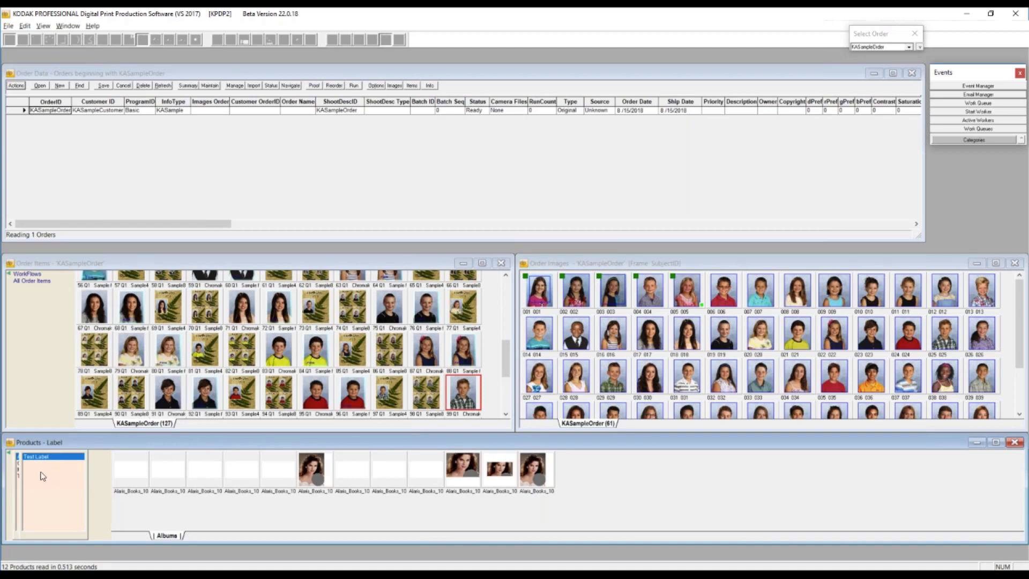
pyautogui.click(48, 457)
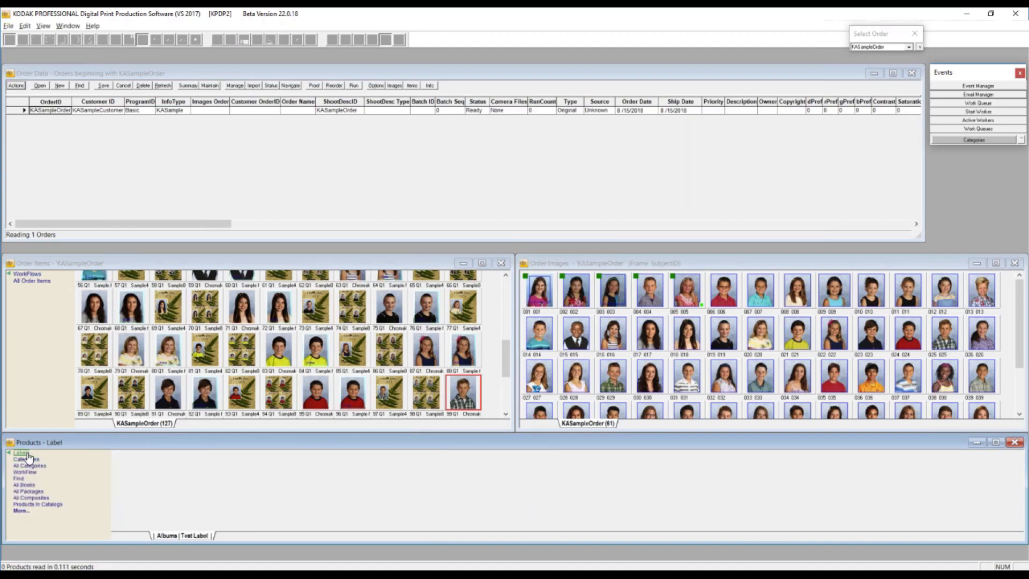
# - Show the products carrying the Calendars label, and review the list of available labels
pyautogui.moveTo(29, 455)
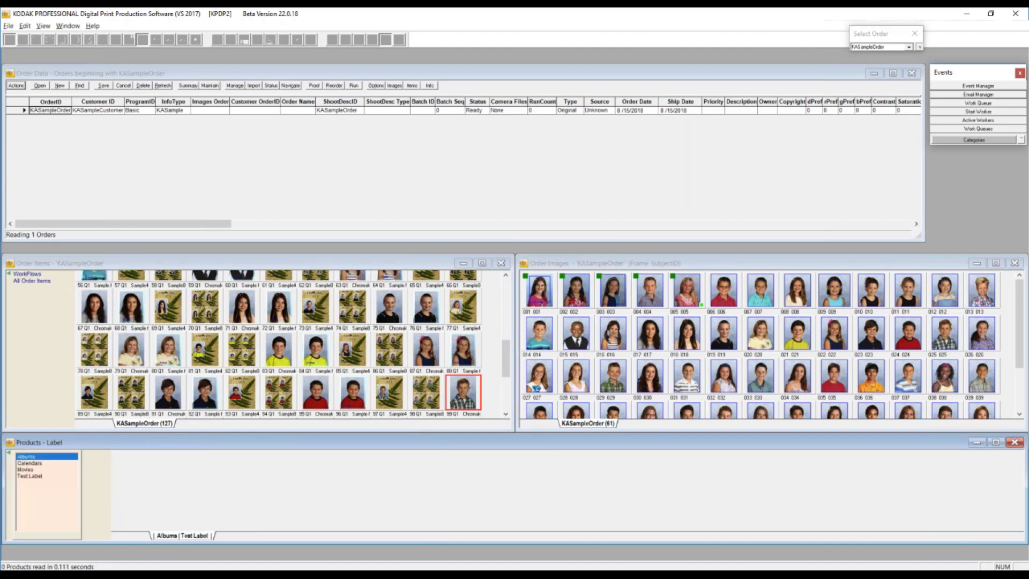
pyautogui.click(33, 463)
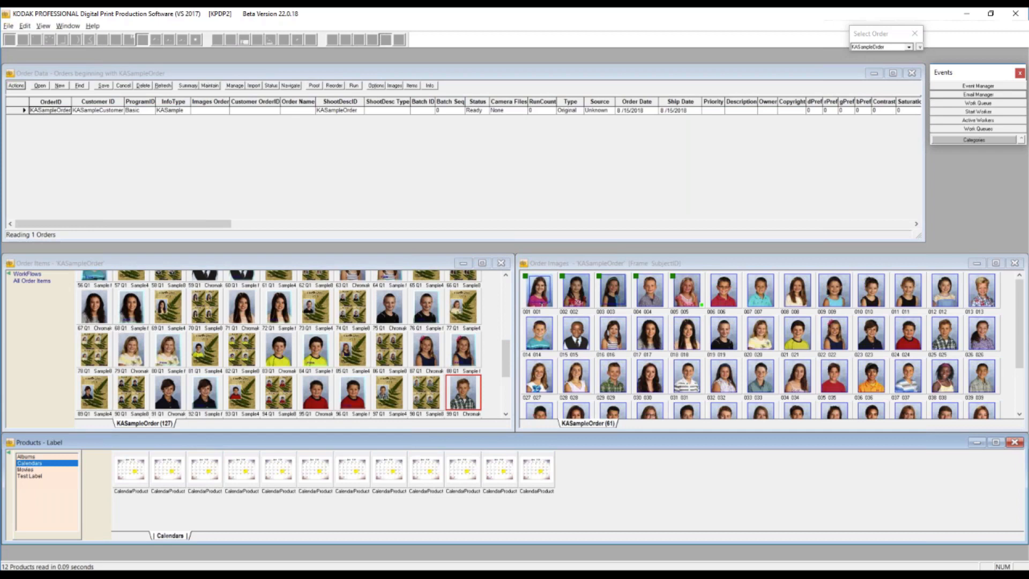
pyautogui.click(32, 480)
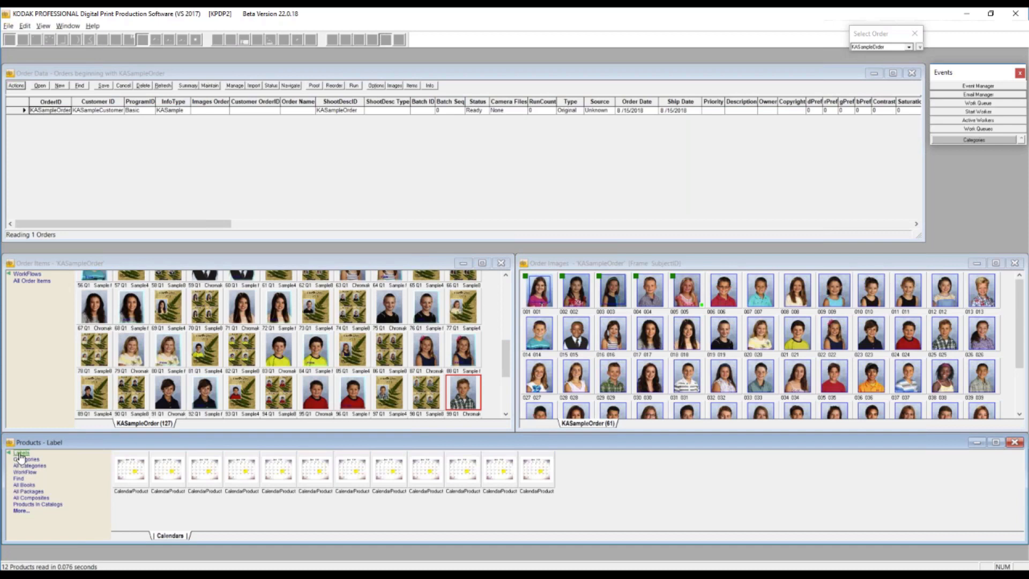
pyautogui.click(20, 453)
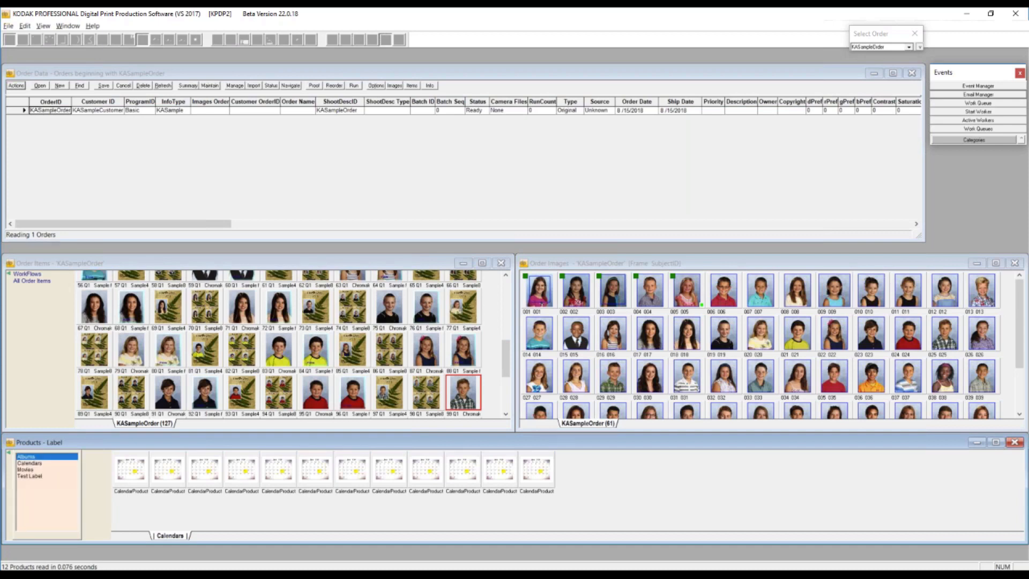
pyautogui.click(26, 462)
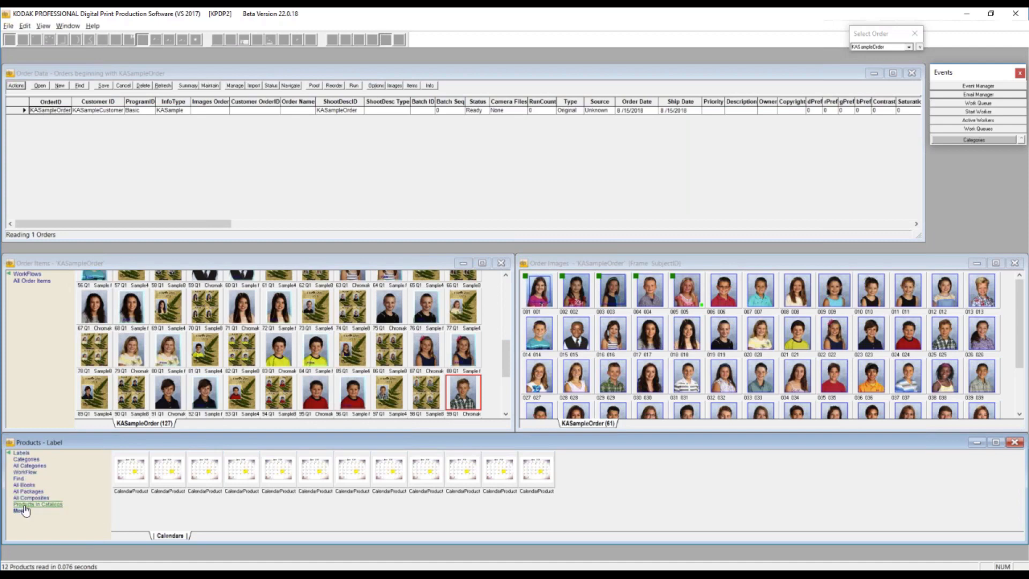
# - Show only the products in the DP2 Basics category and dismiss the list of labels
pyautogui.click(25, 462)
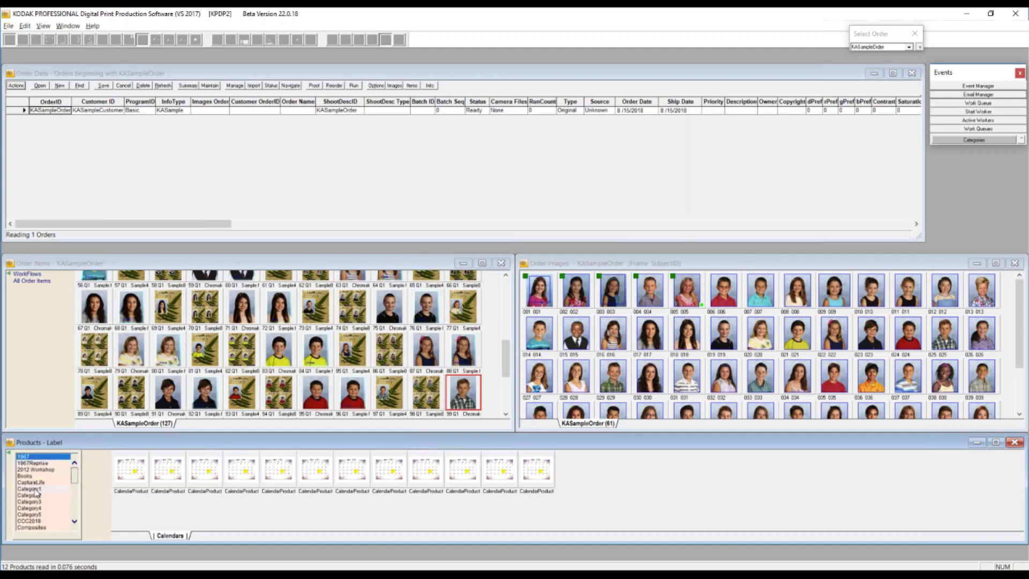
pyautogui.scroll(-5, 32, 488)
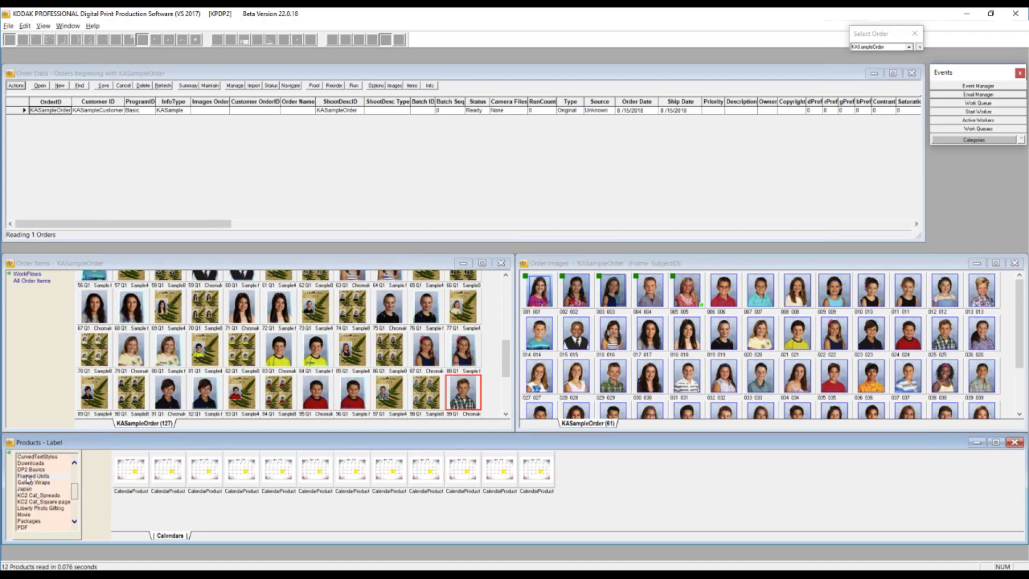
pyautogui.click(29, 470)
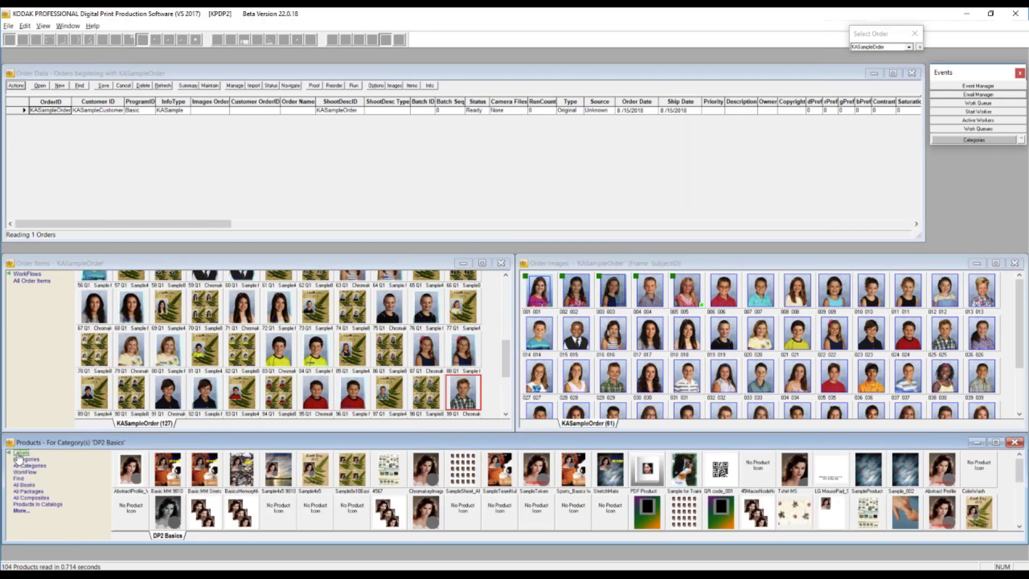
pyautogui.click(19, 455)
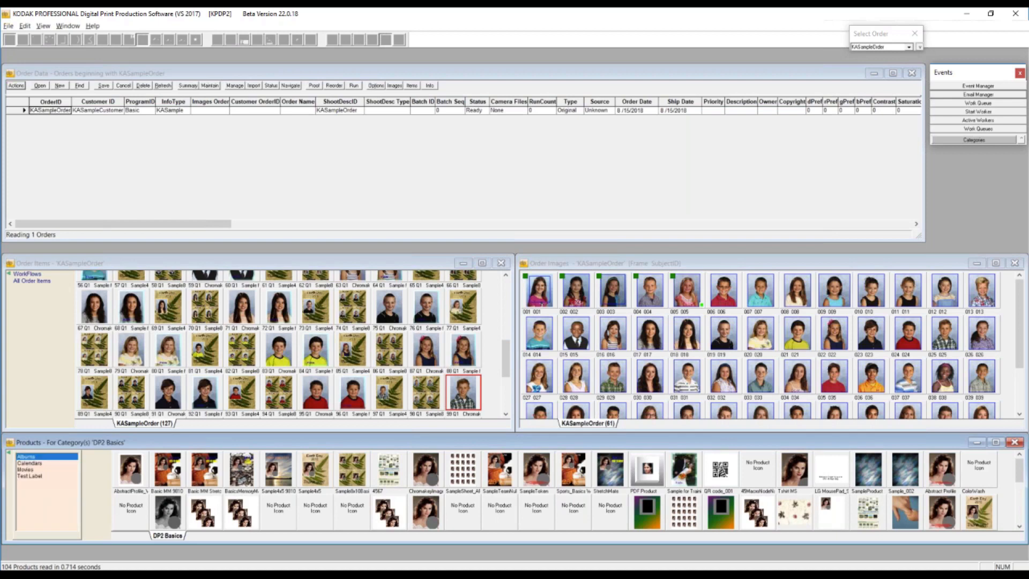
pyautogui.click(8, 454)
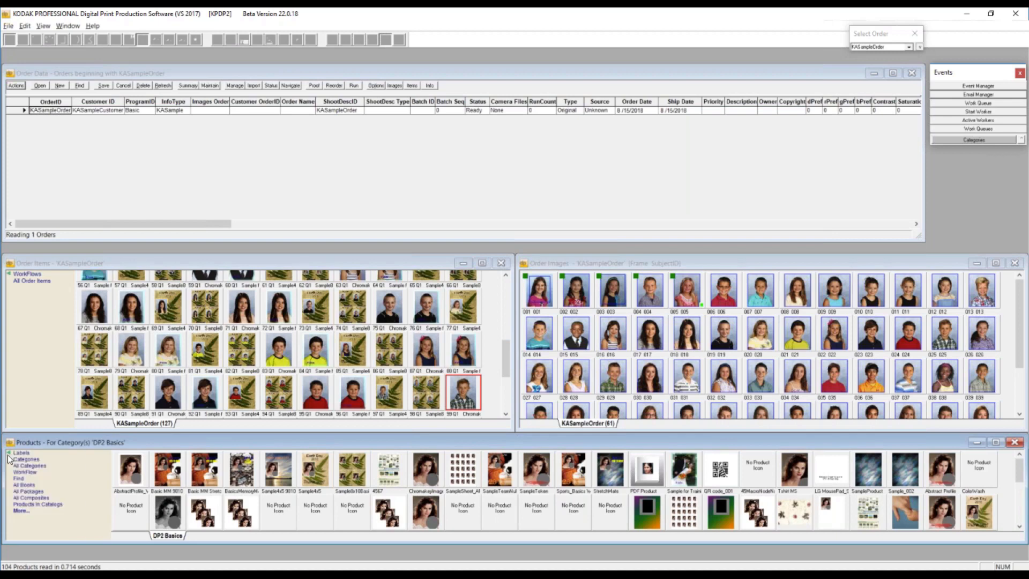
# - List all package products and view those in the Packages, Prints and DP2 Basics categories
pyautogui.click(27, 492)
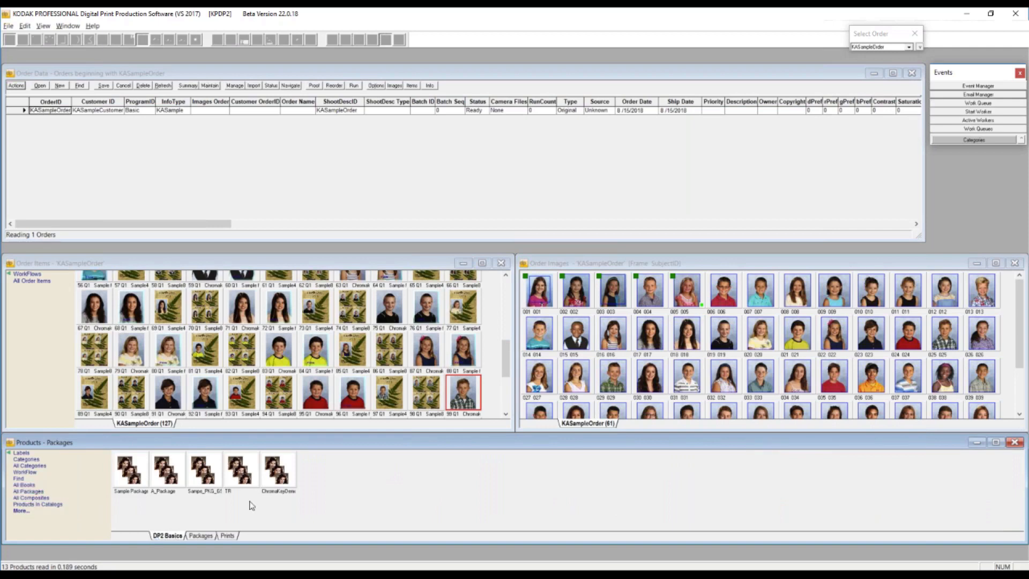
pyautogui.click(201, 536)
pyautogui.click(227, 536)
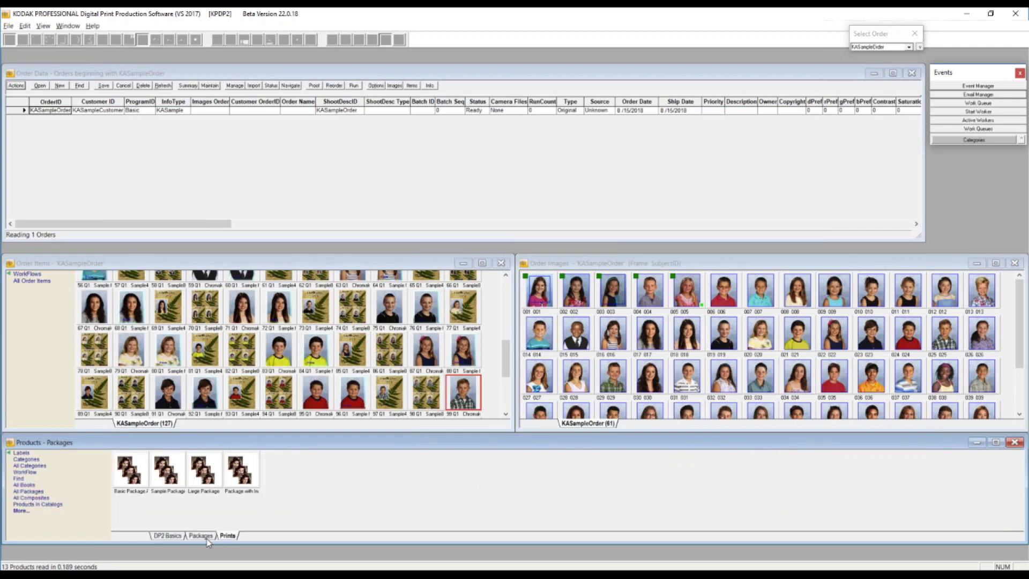
pyautogui.click(168, 536)
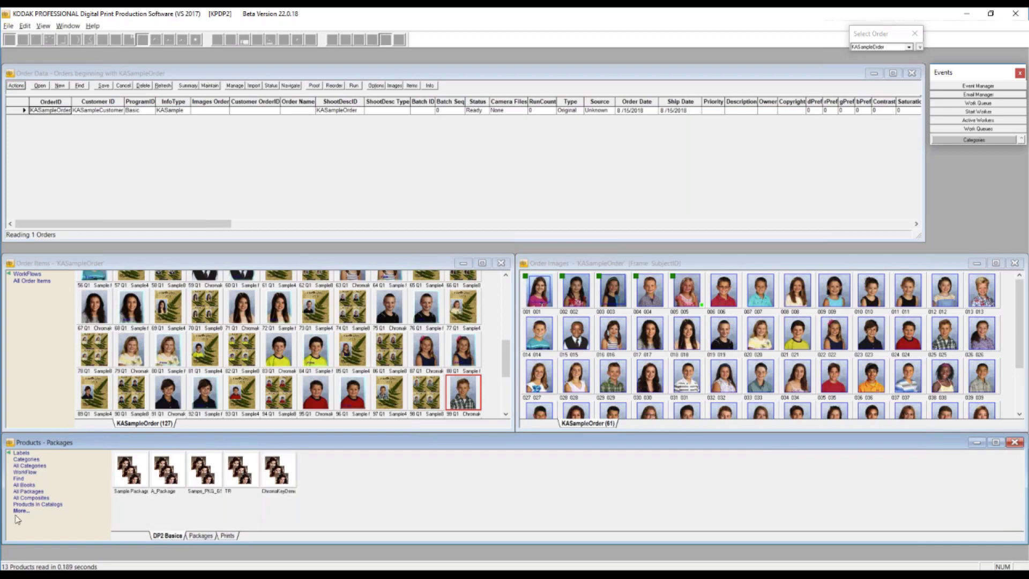
# - Add a new product label named Favorites, and enter Package as a further label name
pyautogui.click(18, 455)
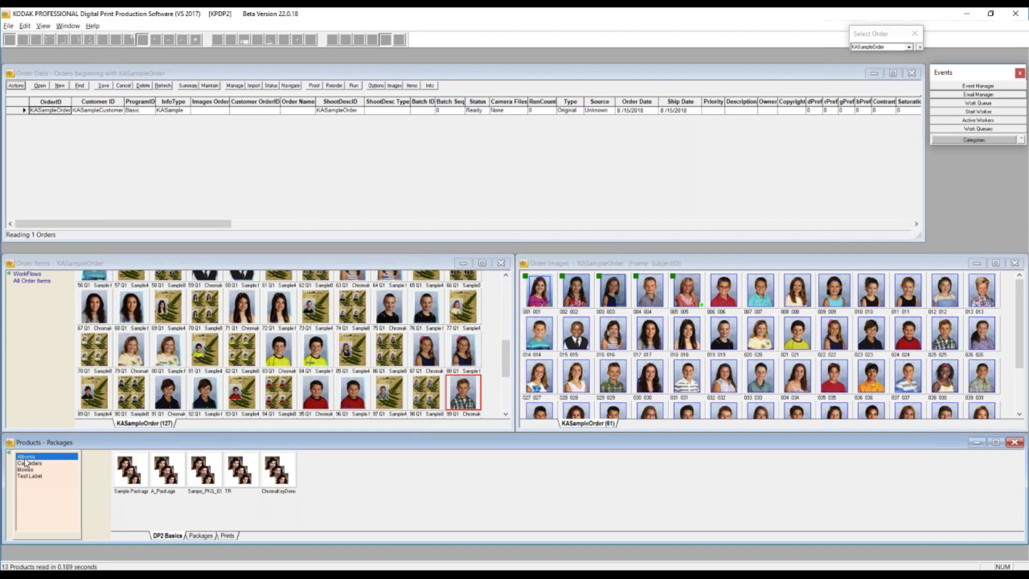
pyautogui.rightClick(26, 483)
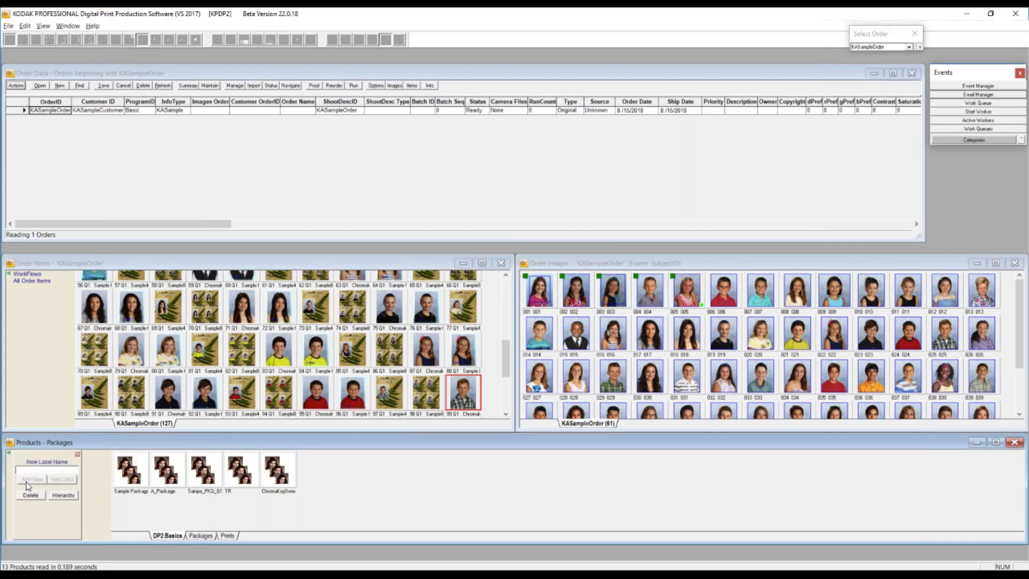
pyautogui.write('Favorites')
pyautogui.click(33, 480)
pyautogui.write('Packages')
pyautogui.click(72, 490)
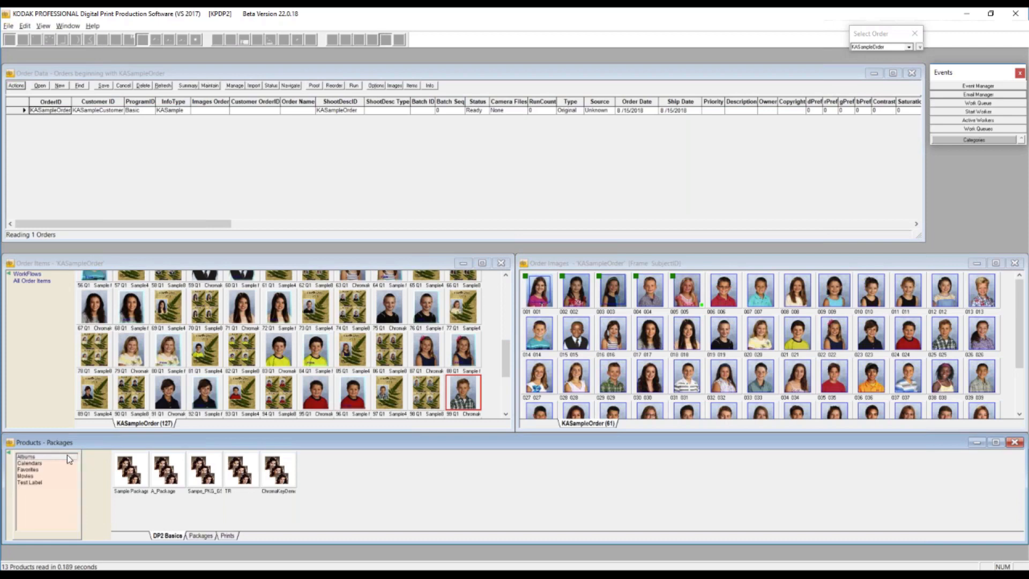
# - Show the products labelled Albums, and switch to the PowerPoint slide show on SQL and Database Upgrades
pyautogui.click(27, 458)
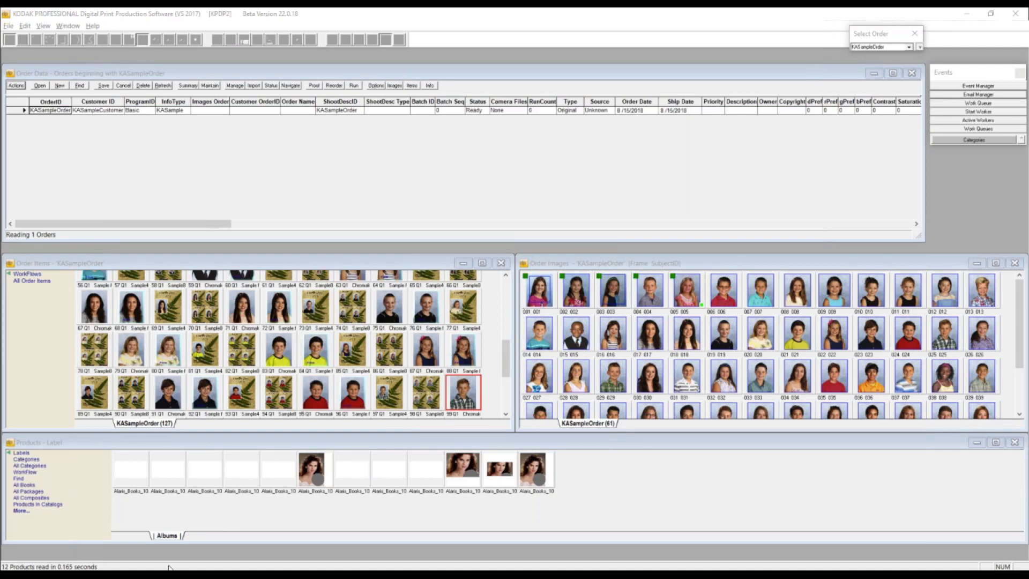
pyautogui.moveTo(246, 574)
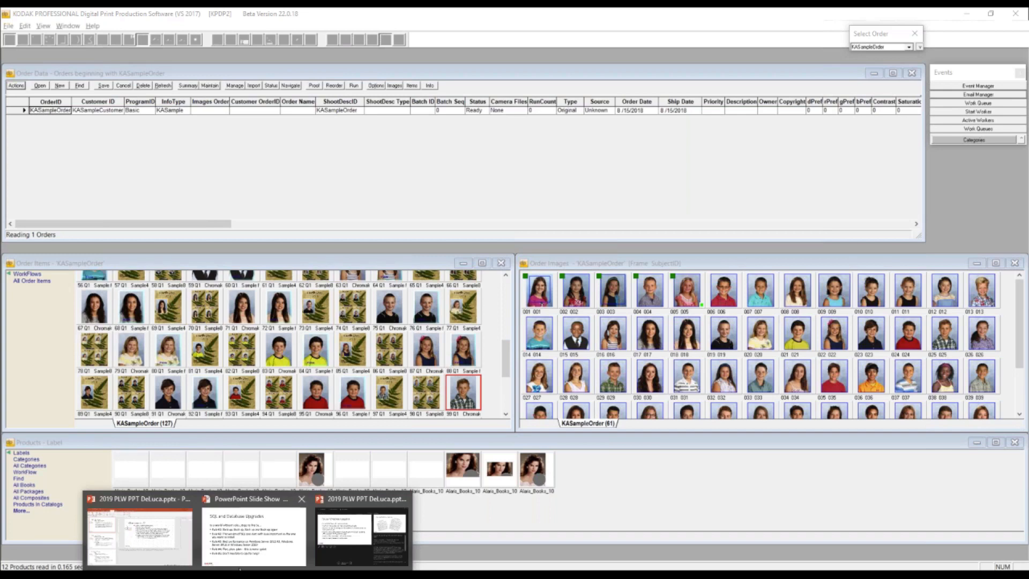
pyautogui.click(254, 533)
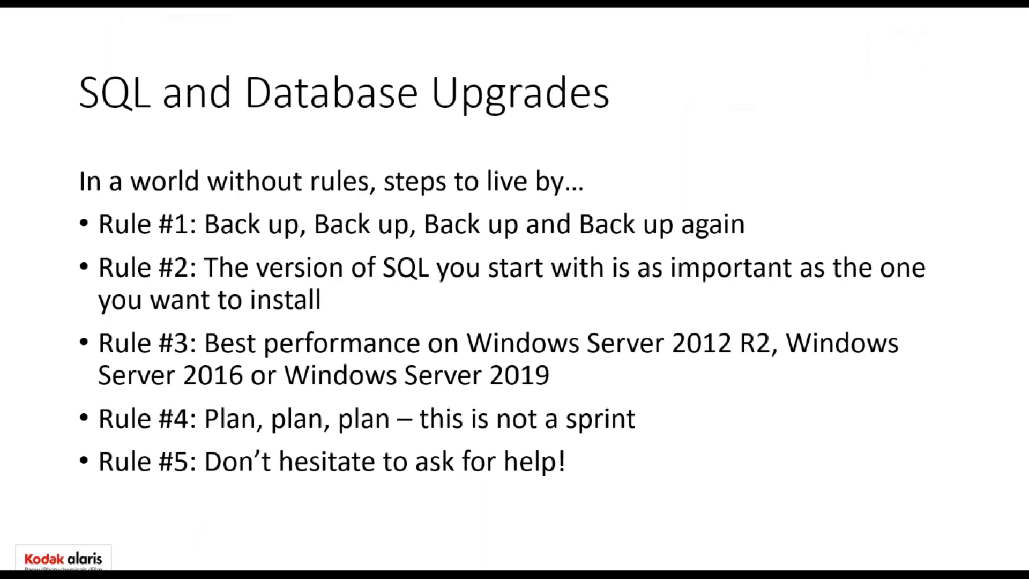